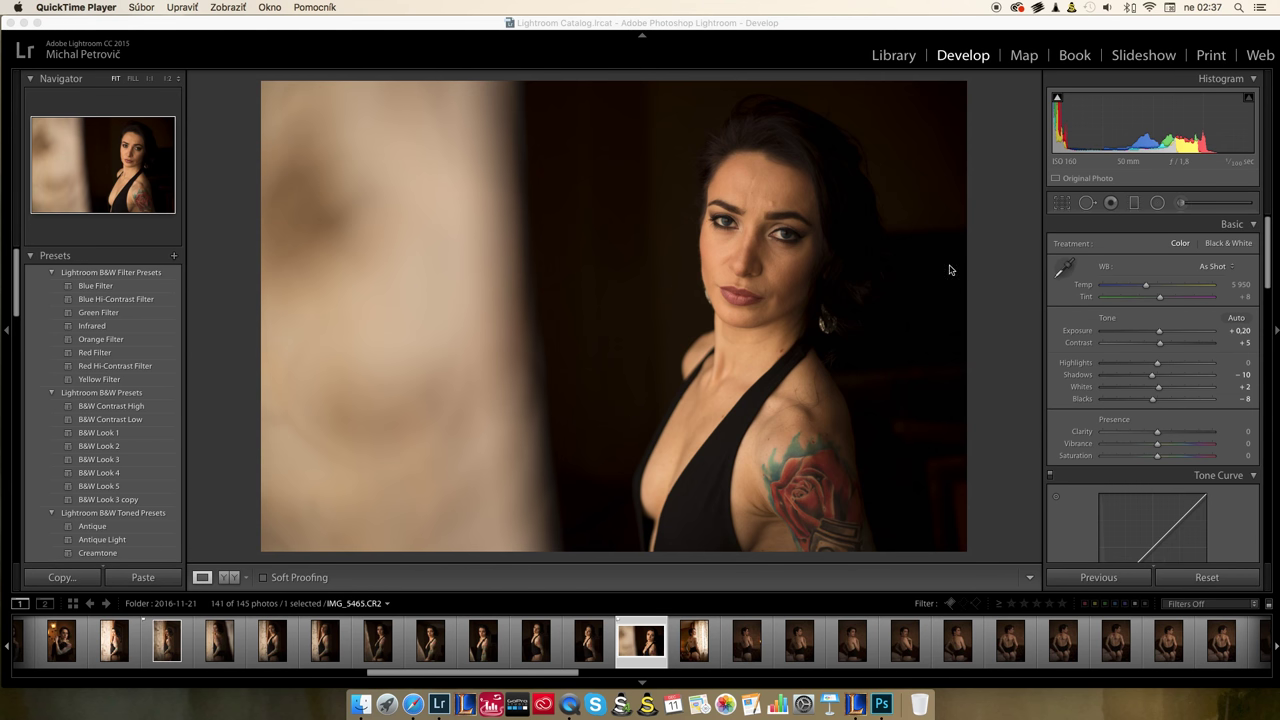
# Step: Send IMG_5465.CR2 from Lightroom to Photoshop for editing and duplicate the Background layer
pyautogui.click(903, 28)
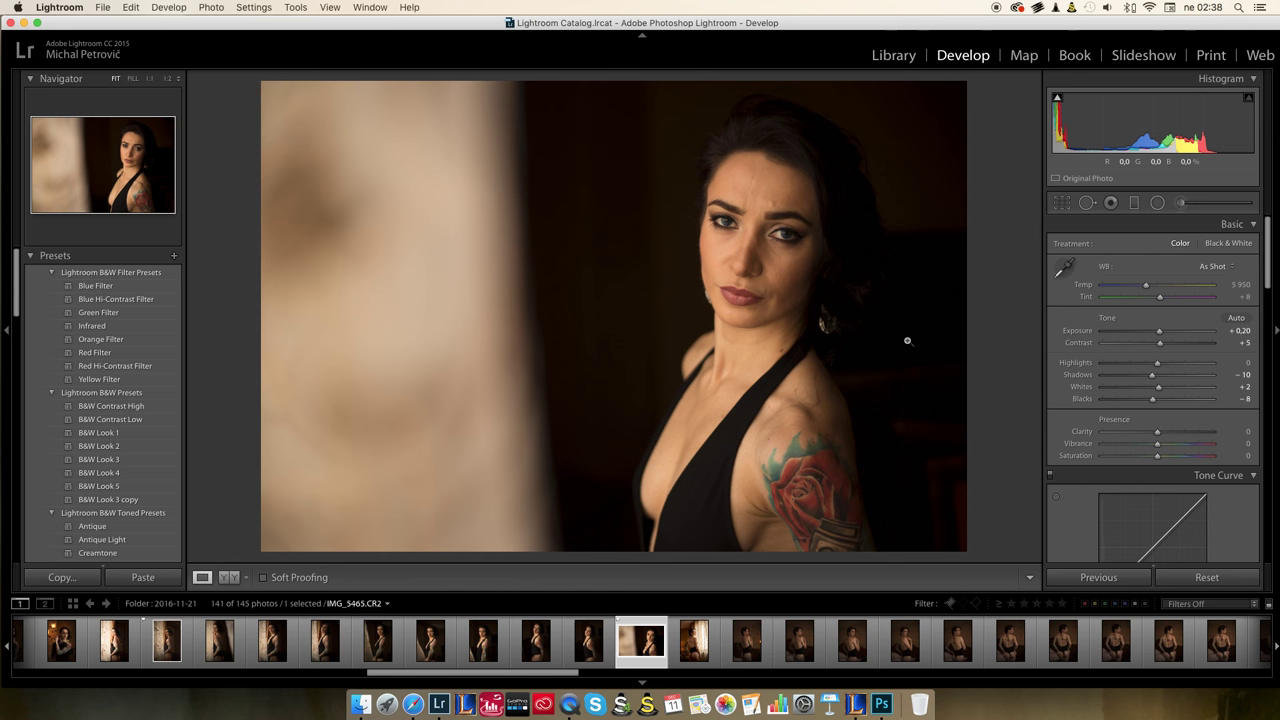
pyautogui.press('super+e')
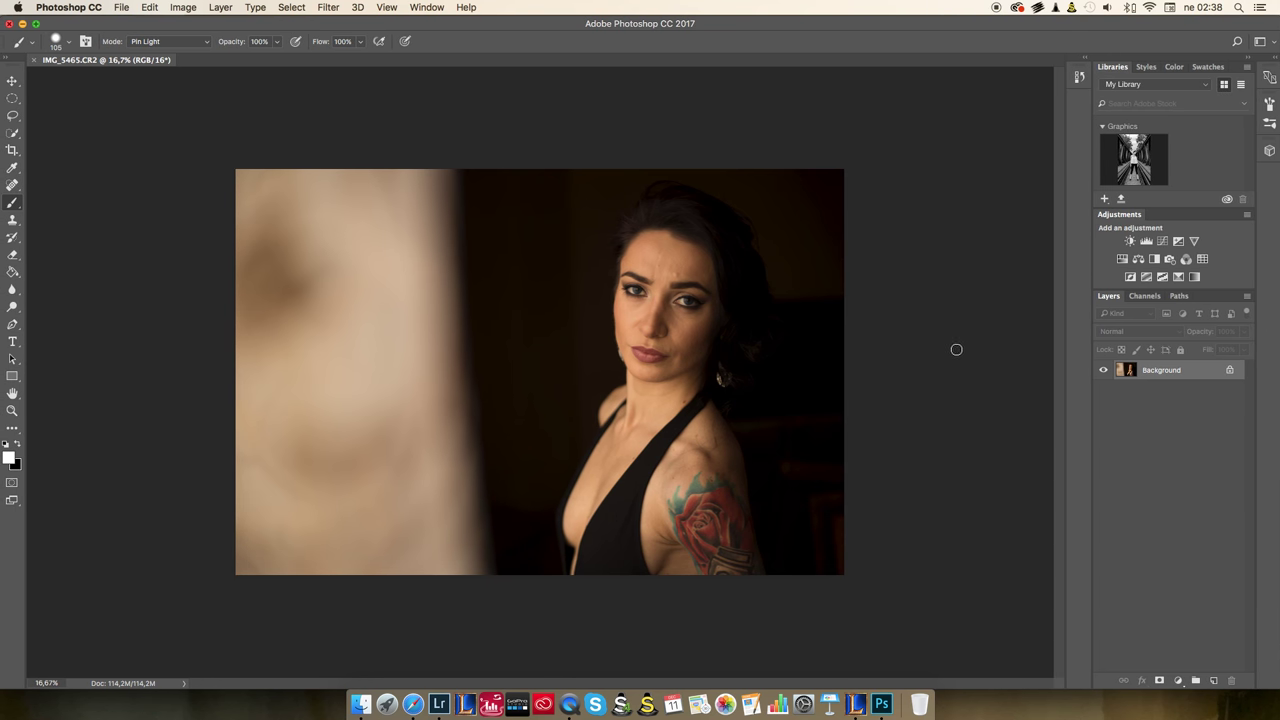
pyautogui.press('super+j')
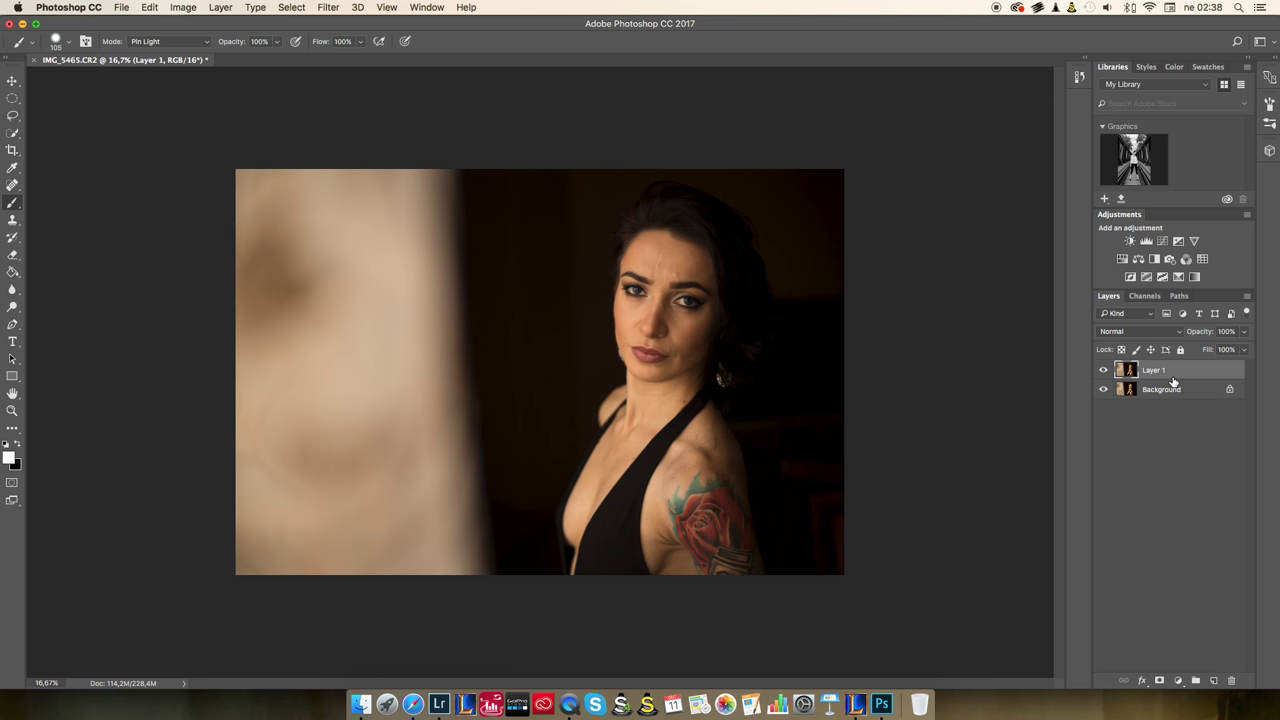
# Step: Duplicate Layer 1 twice more and delete both extra copies
pyautogui.press('super+j')
pyautogui.press('super+j')
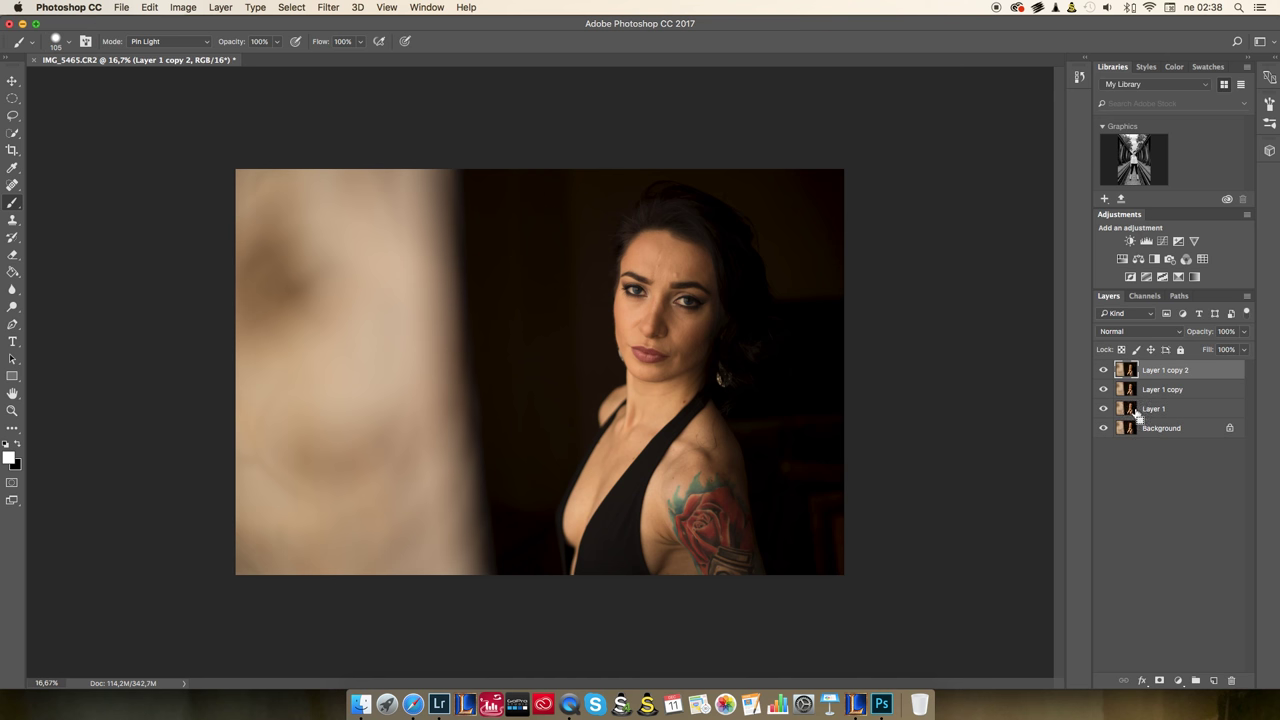
pyautogui.press('BackSpace')
pyautogui.press('BackSpace')
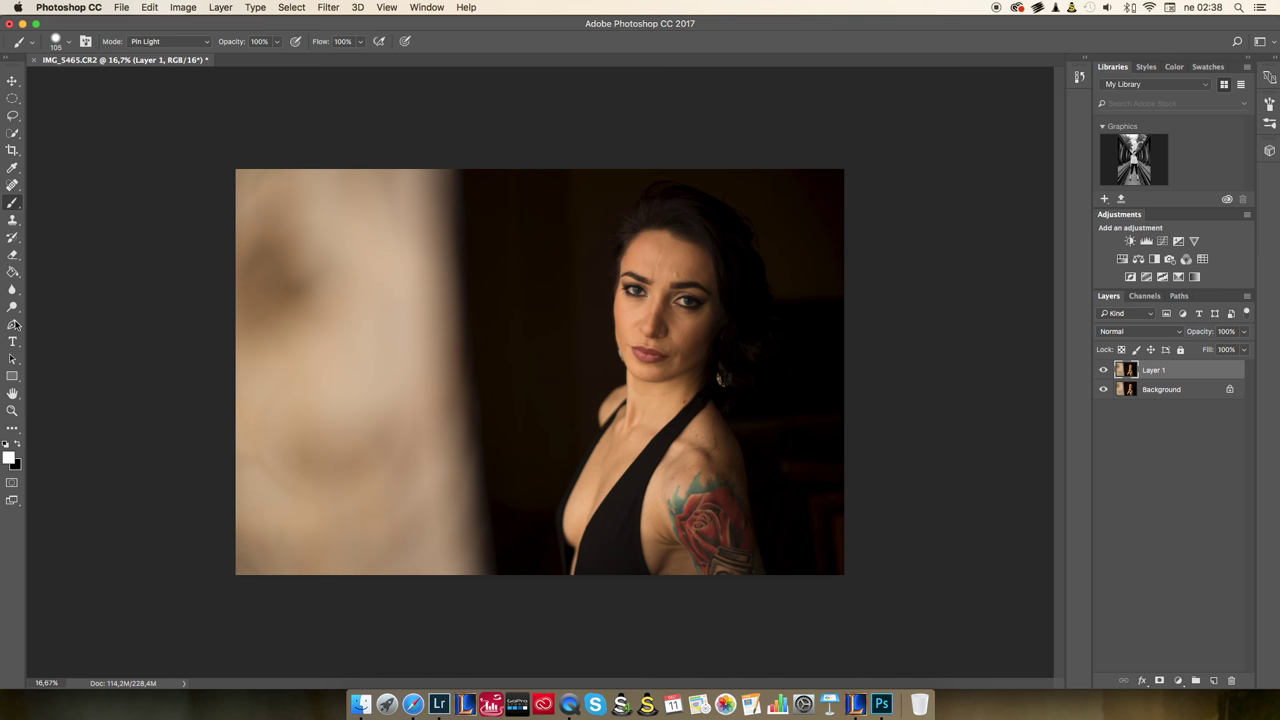
# Step: Show the Clone Stamp and Brush tool variants and switch to the Pencil Tool
pyautogui.click(12, 220)
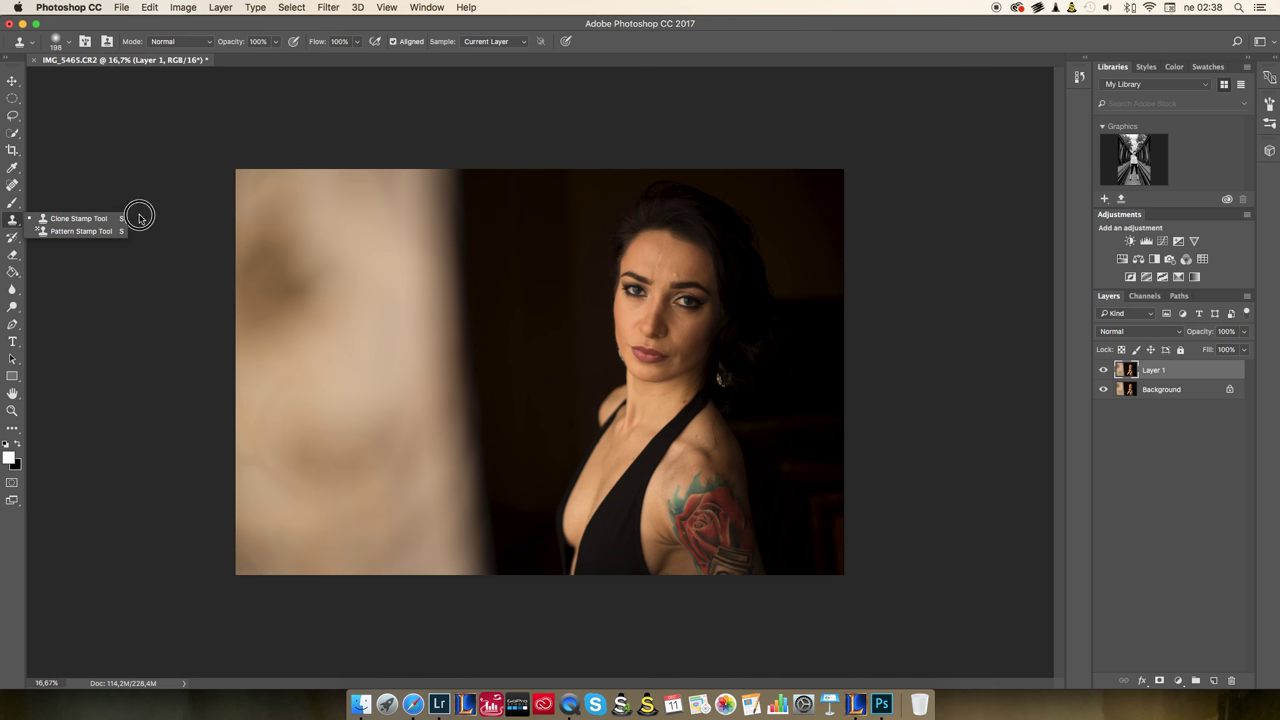
pyautogui.click(13, 203)
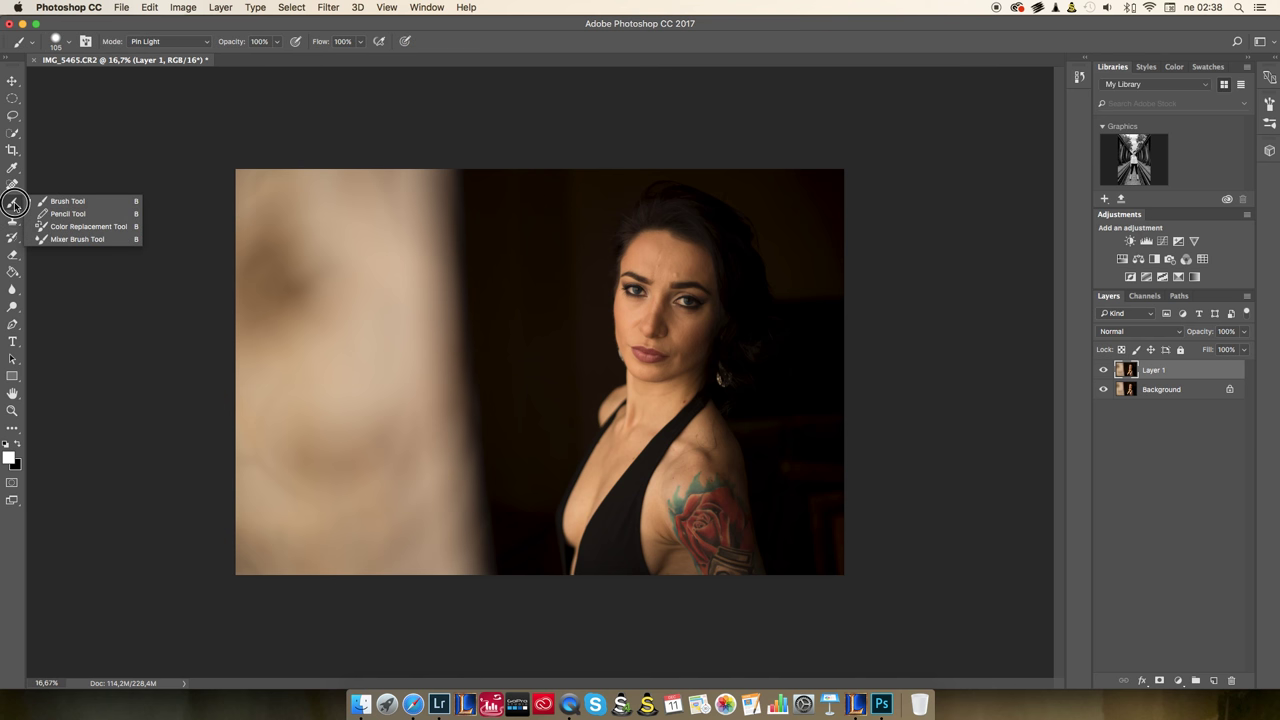
pyautogui.click(111, 213)
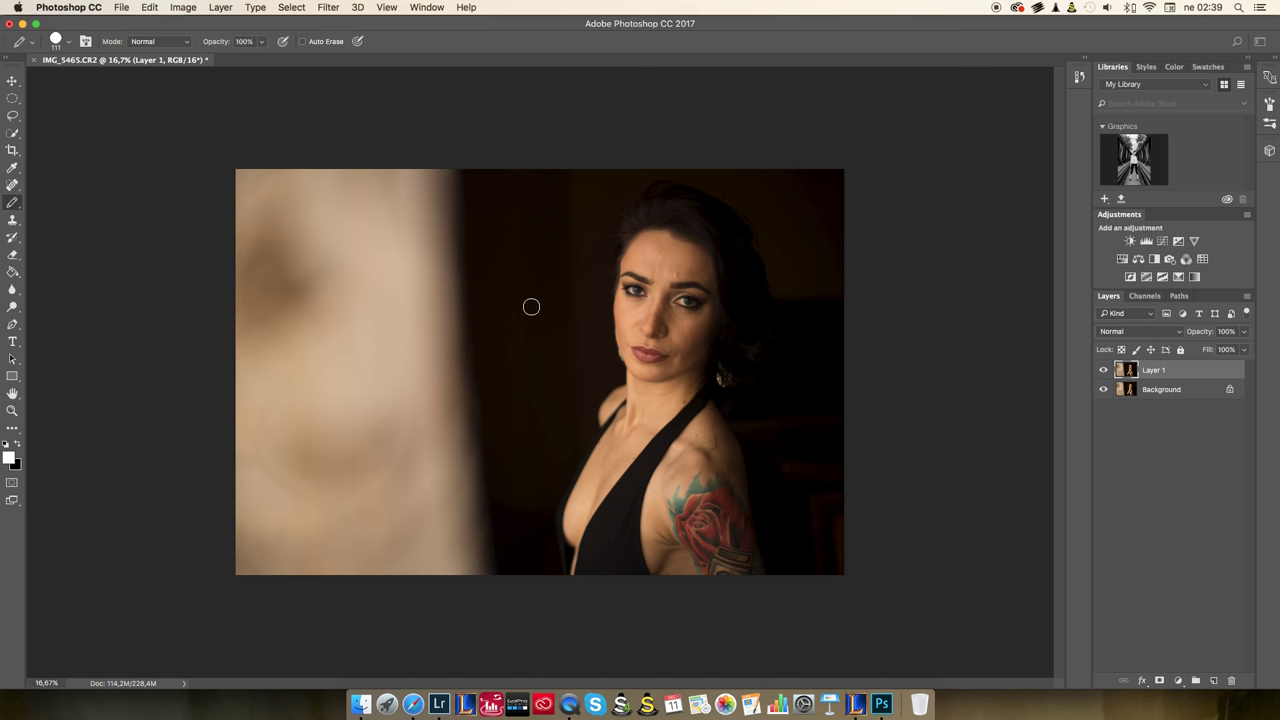
# Step: Switch in turn through the Clone Stamp, Lasso, Eraser and Brush tool groups, finishing on the Dodge Tool
pyautogui.press('s')
pyautogui.press('l')
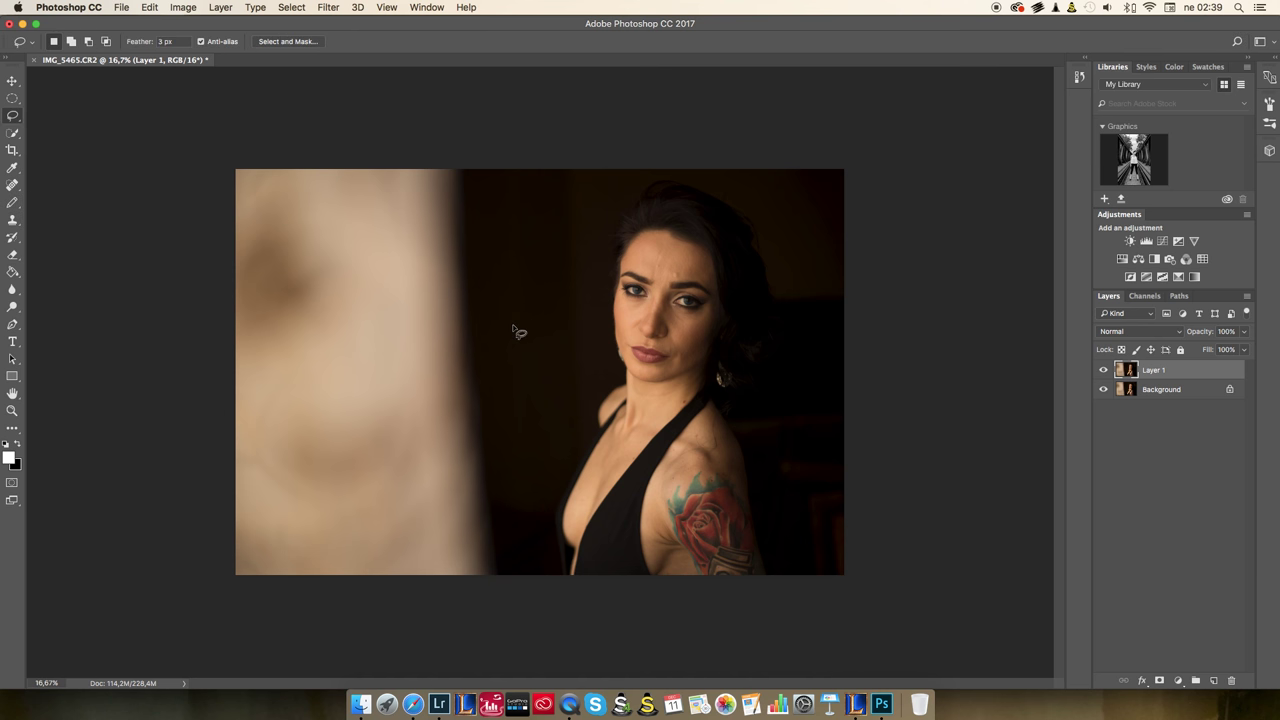
pyautogui.press('e')
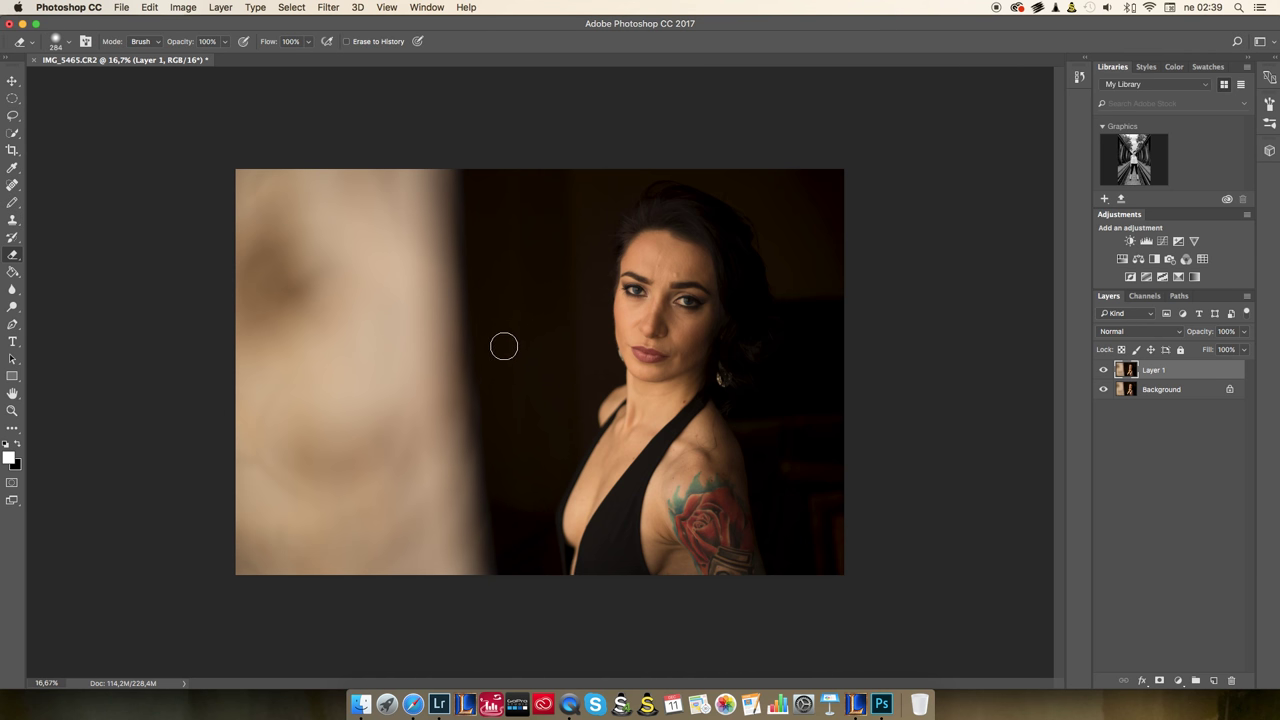
pyautogui.press('b')
pyautogui.press('l')
pyautogui.press('e')
pyautogui.press('s')
pyautogui.press('o')
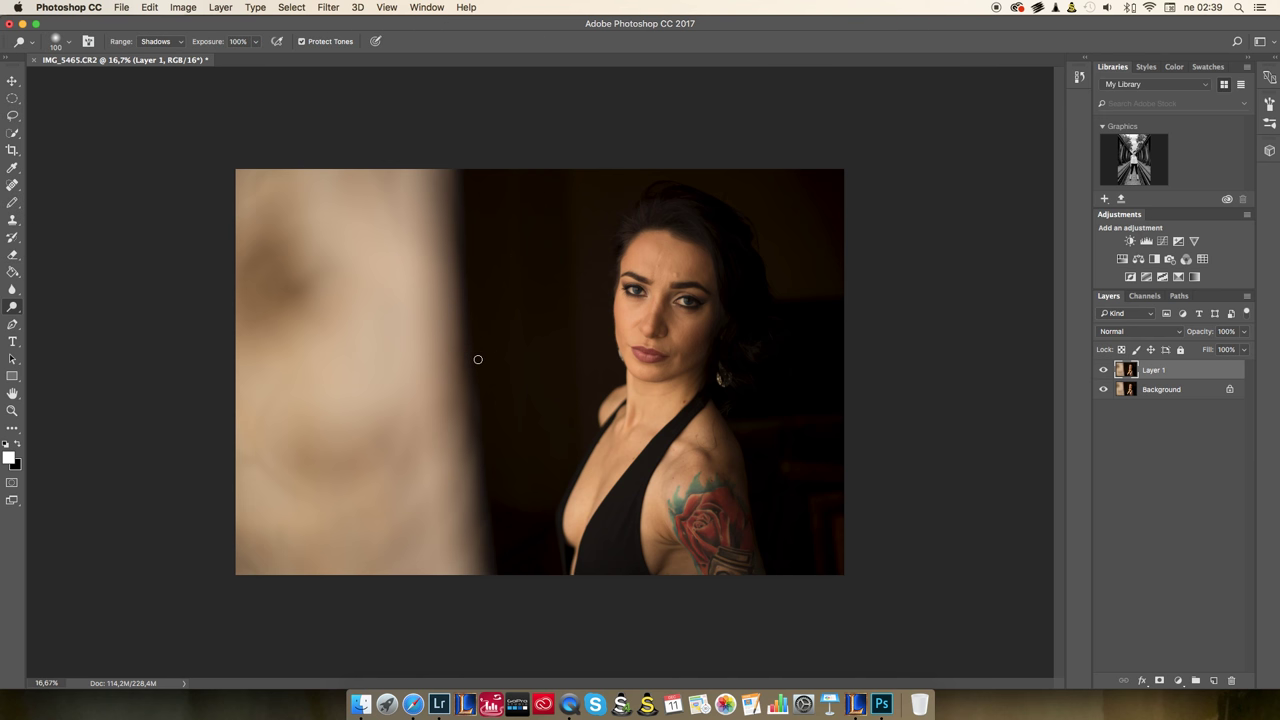
# Step: Show the Clone Stamp and Eyedropper tool variants and choose the Color Sampler Tool
pyautogui.click(13, 220)
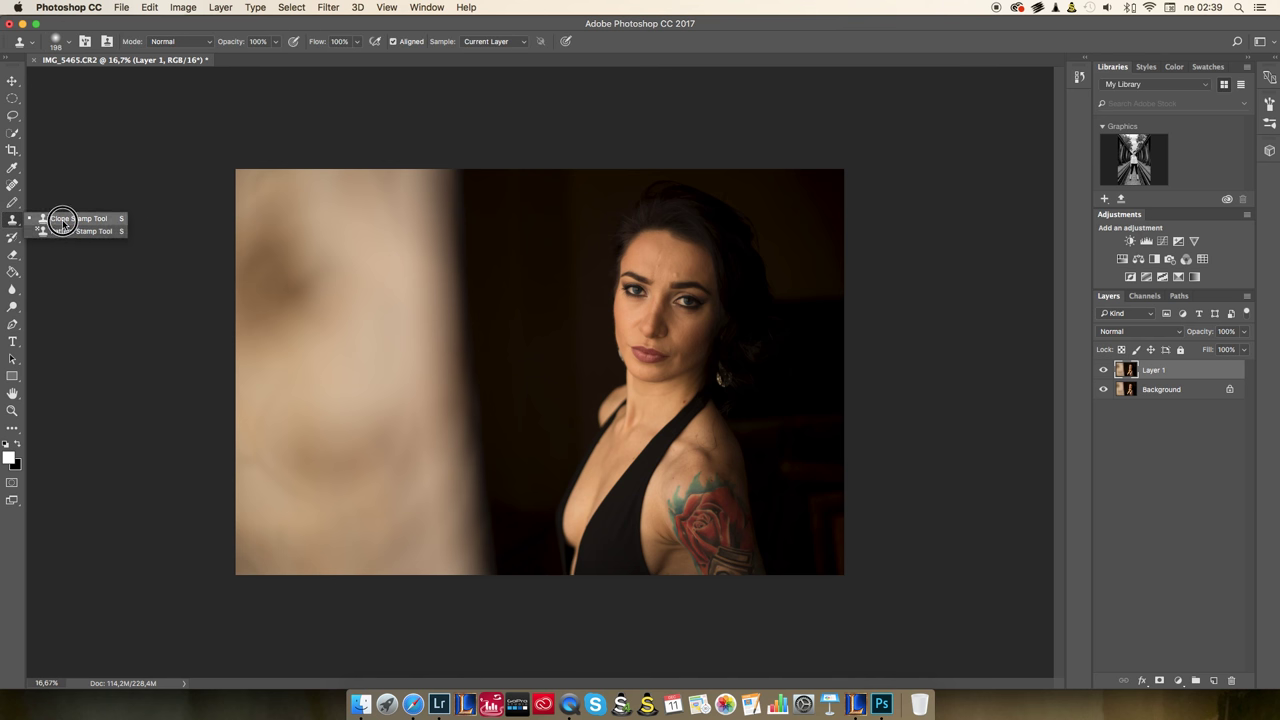
pyautogui.click(13, 167)
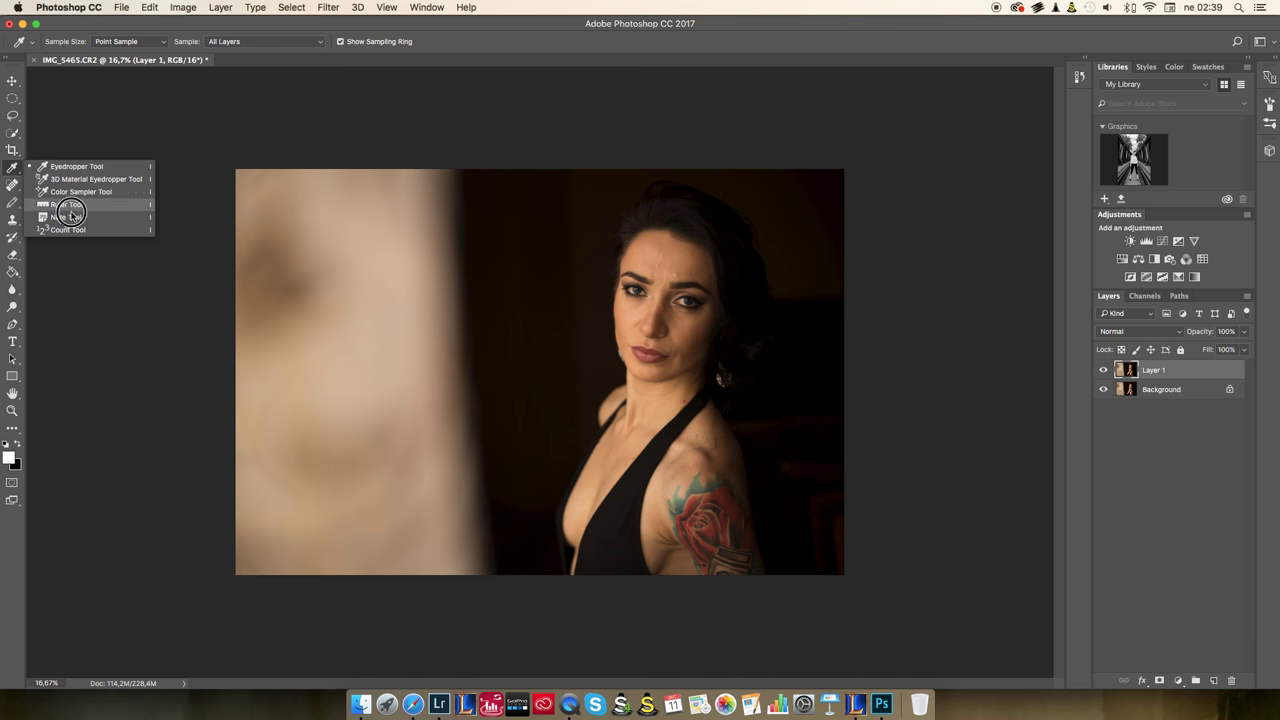
pyautogui.click(76, 190)
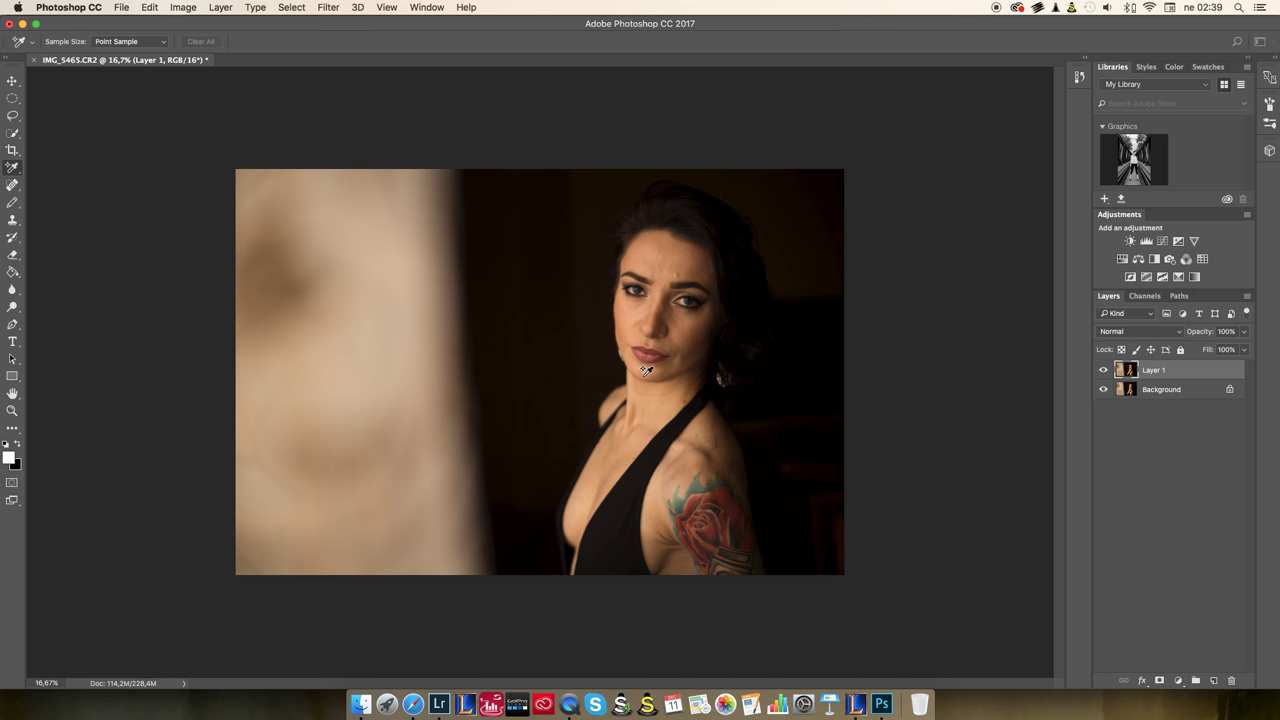
# Step: Cycle repeatedly through the Brush tool variants, including Mixer Brush and Color Replacement, and finish on the Brush Tool
pyautogui.press('b')
pyautogui.hotkey('shift', 'b')
pyautogui.hotkey('shift', 'b')
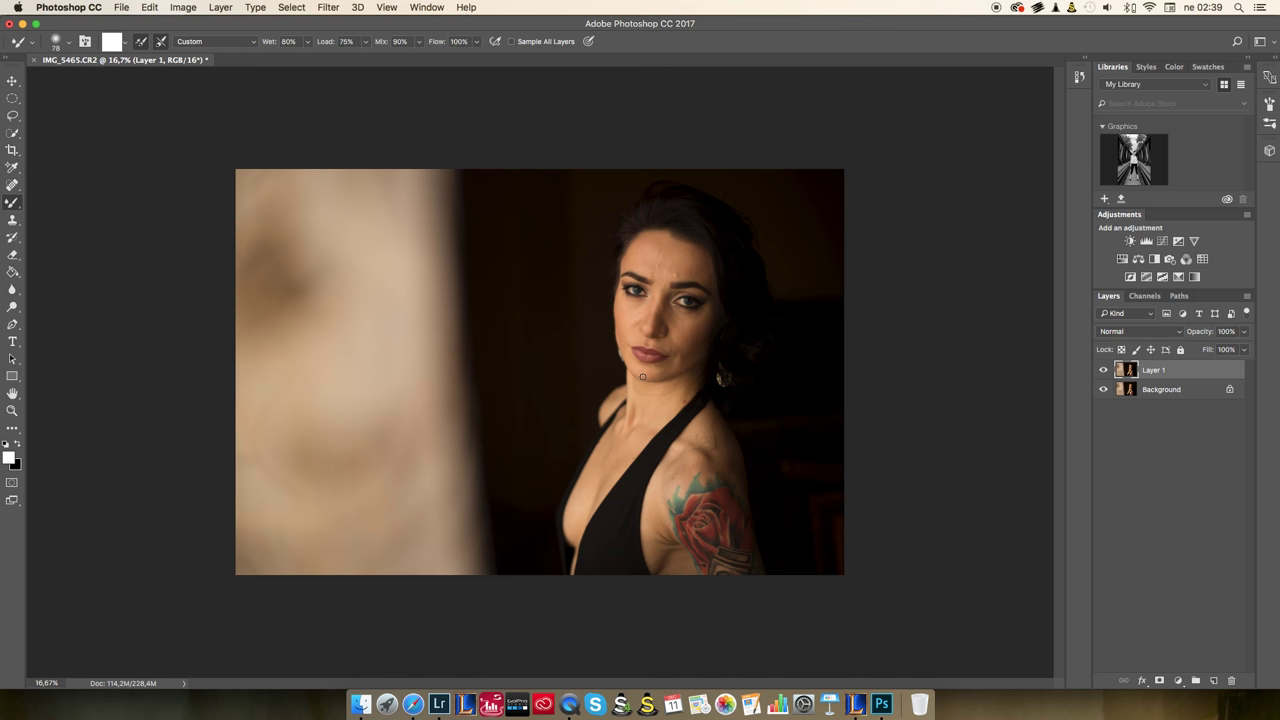
pyautogui.hotkey('shift', 'b')
pyautogui.hotkey('shift', 'b')
pyautogui.hotkey('shift', 'b')
pyautogui.hotkey('shift', 'b')
pyautogui.hotkey('shift', 'b')
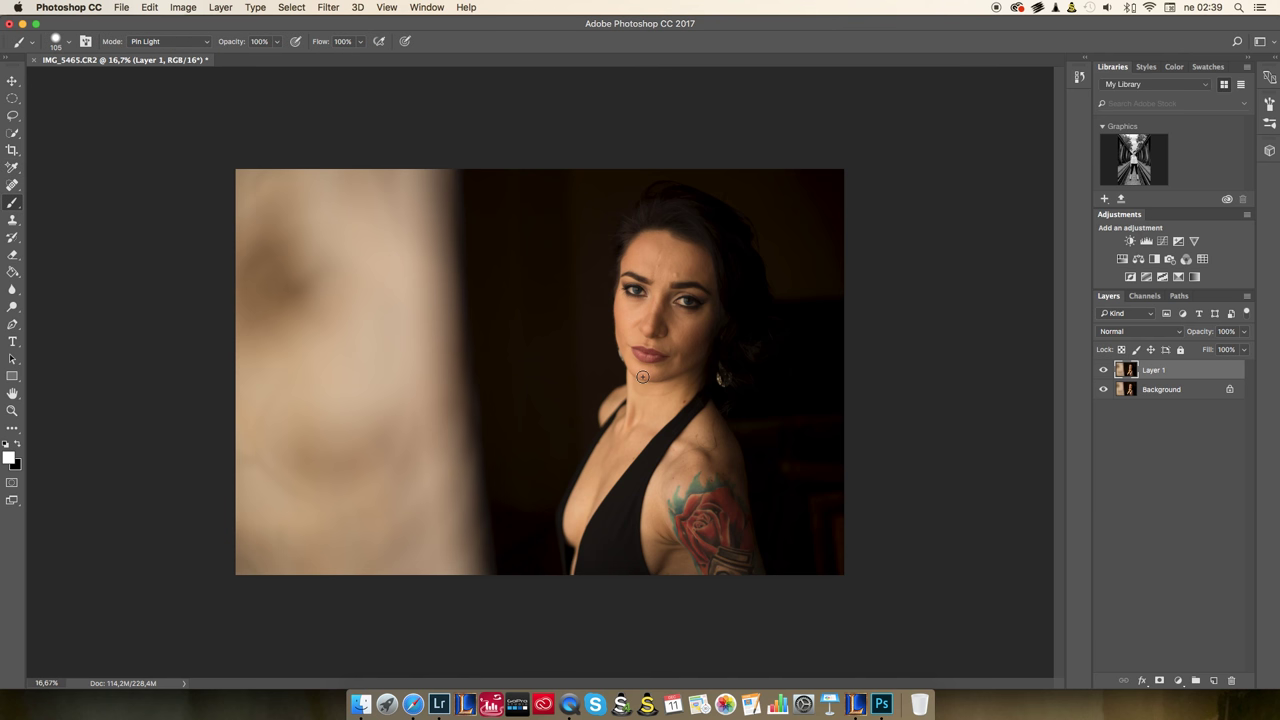
pyautogui.hotkey('shift', 'b')
pyautogui.hotkey('shift', 'b')
pyautogui.hotkey('shift', 'b')
pyautogui.hotkey('shift', 'b')
pyautogui.hotkey('shift', 'b')
pyautogui.hotkey('shift', 'b')
pyautogui.hotkey('shift', 'b')
pyautogui.hotkey('shift', 'b')
pyautogui.hotkey('shift', 'b')
pyautogui.hotkey('shift', 'b')
pyautogui.hotkey('shift', 'b')
pyautogui.hotkey('shift', 'b')
pyautogui.hotkey('shift', 'b')
pyautogui.hotkey('shift', 'b')
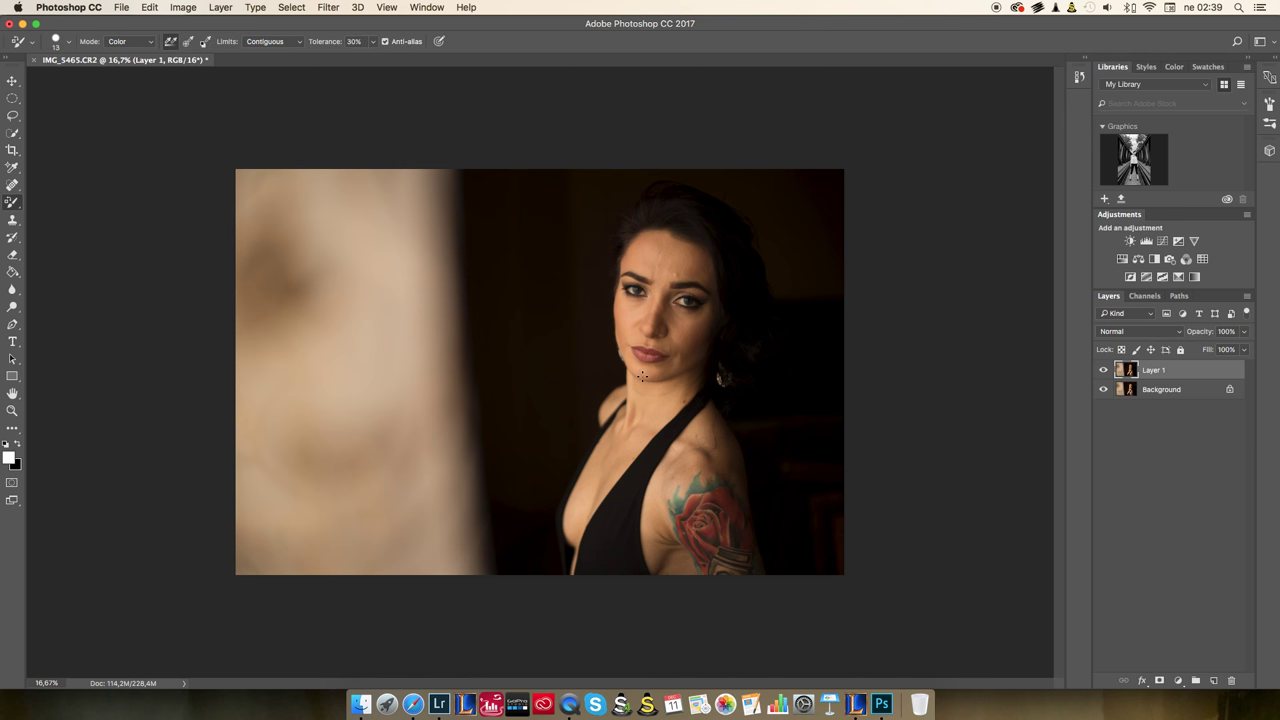
pyautogui.hotkey('shift', 'b')
pyautogui.hotkey('shift', 'b')
pyautogui.hotkey('shift', 'b')
pyautogui.hotkey('shift', 'b')
pyautogui.hotkey('shift', 'b')
pyautogui.hotkey('shift', 'b')
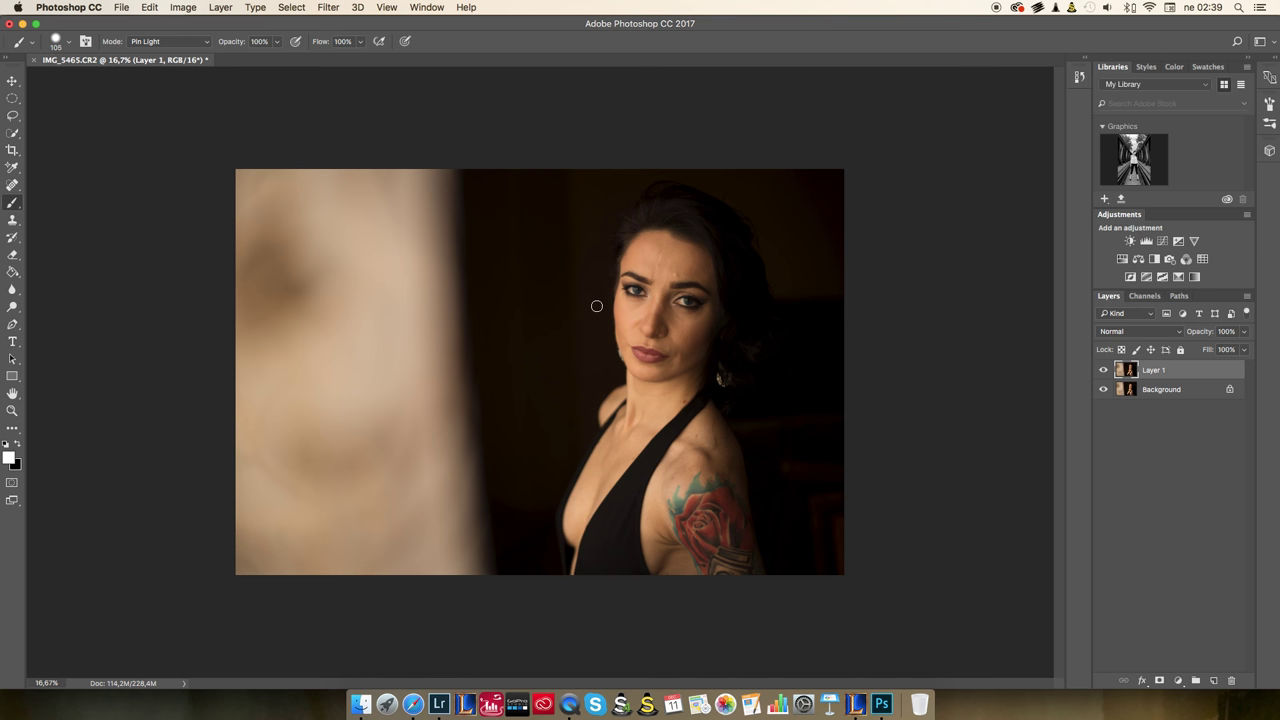
# Step: Select the Dodge Tool and cycle repeatedly through its Burn and Sponge variants, finishing on the Burn Tool
pyautogui.press('o')
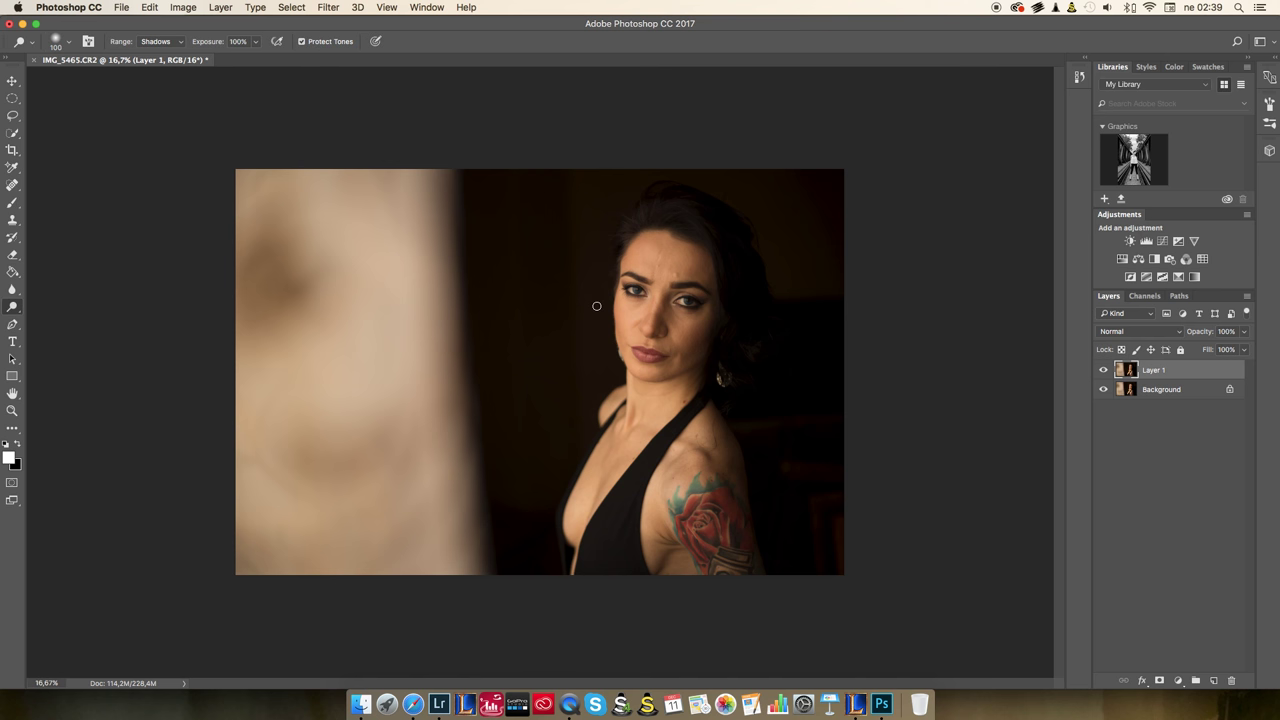
pyautogui.hotkey('shift', 'o')
pyautogui.hotkey('shift', 'o')
pyautogui.hotkey('shift', 'o')
pyautogui.hotkey('shift', 'o')
pyautogui.hotkey('shift', 'o')
pyautogui.hotkey('shift', 'o')
pyautogui.hotkey('shift', 'o')
pyautogui.hotkey('shift', 'o')
pyautogui.hotkey('shift', 'o')
pyautogui.hotkey('shift', 'o')
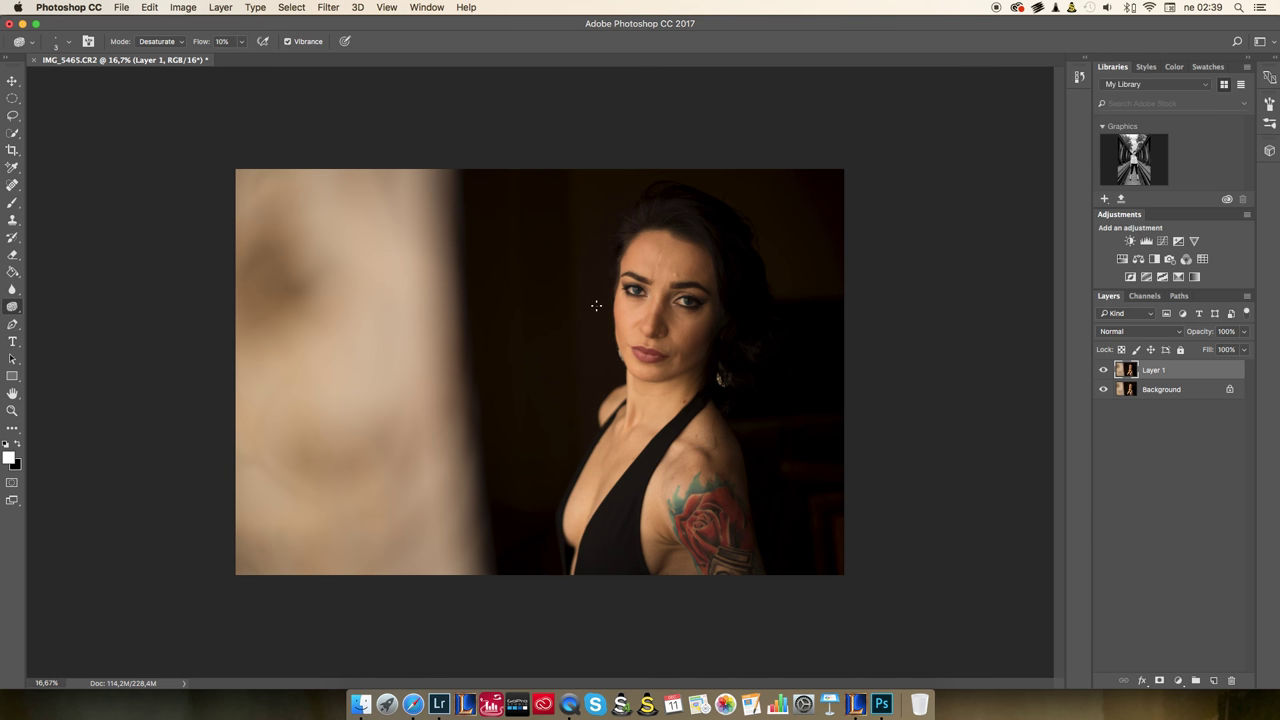
pyautogui.hotkey('shift', 'o')
pyautogui.hotkey('shift', 'o')
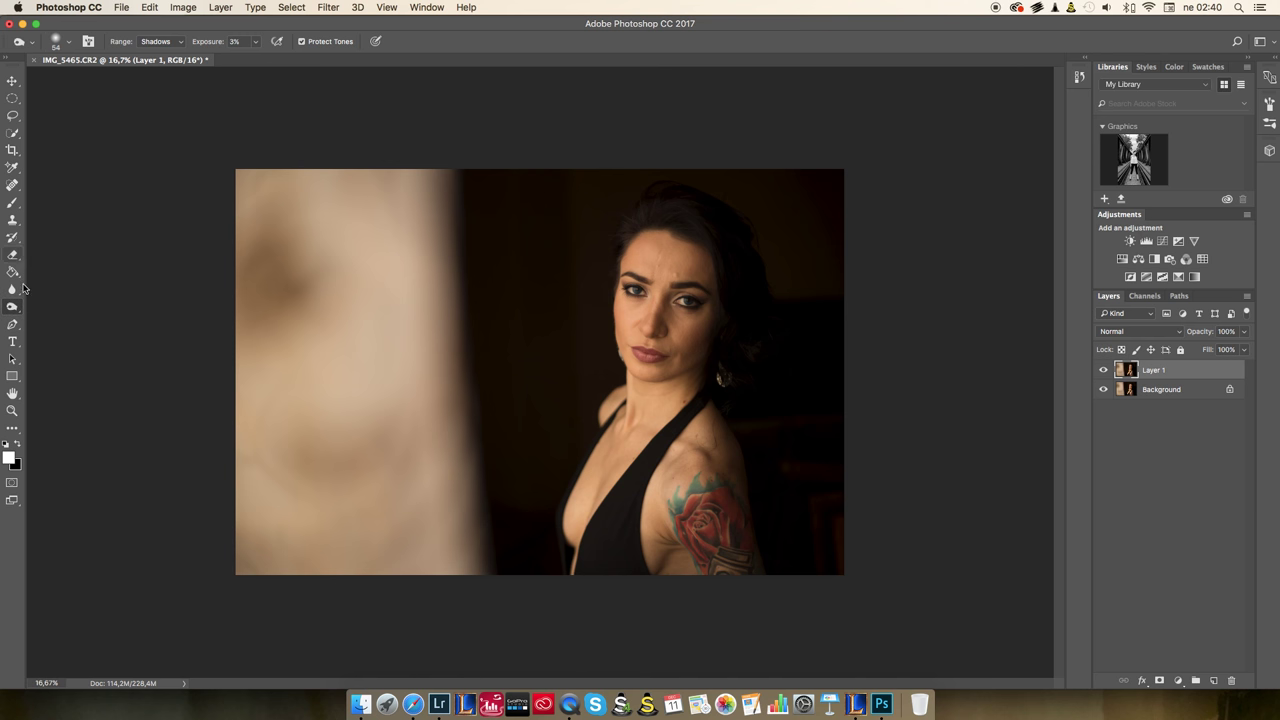
# Step: View the foreground colour in the Color Picker without changing it, and make black the foreground colour
pyautogui.click(12, 462)
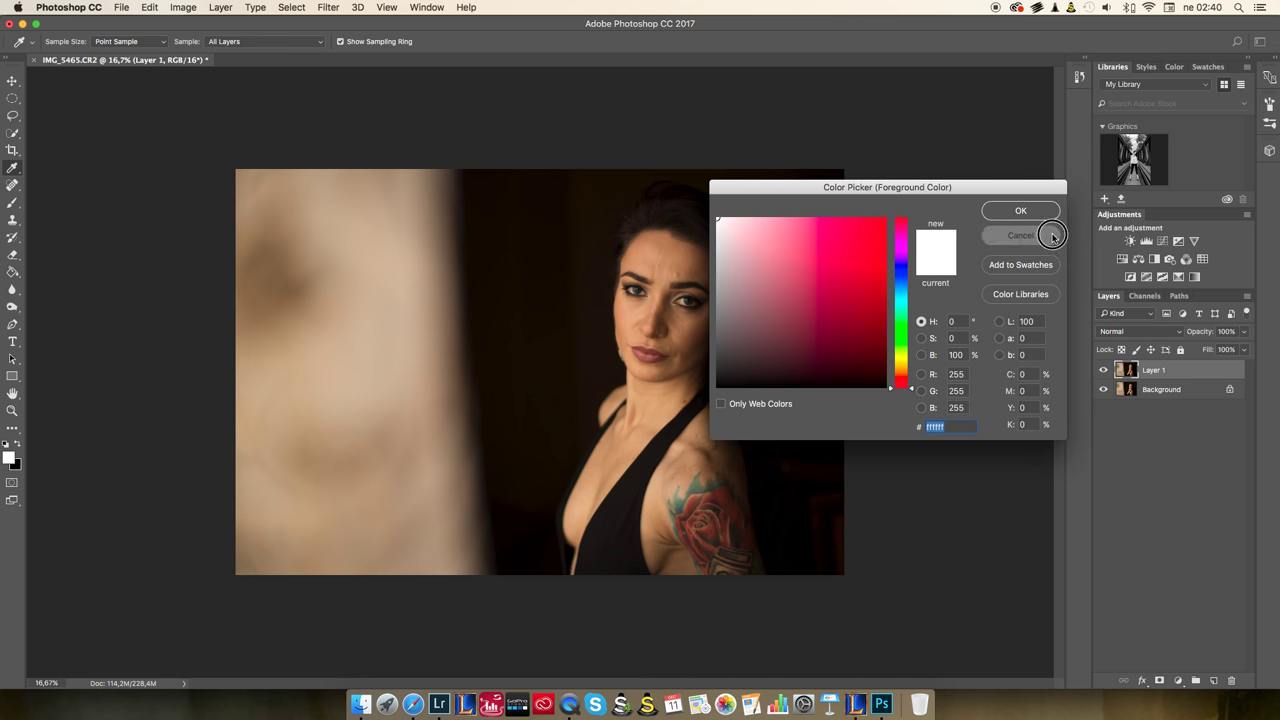
pyautogui.click(1020, 235)
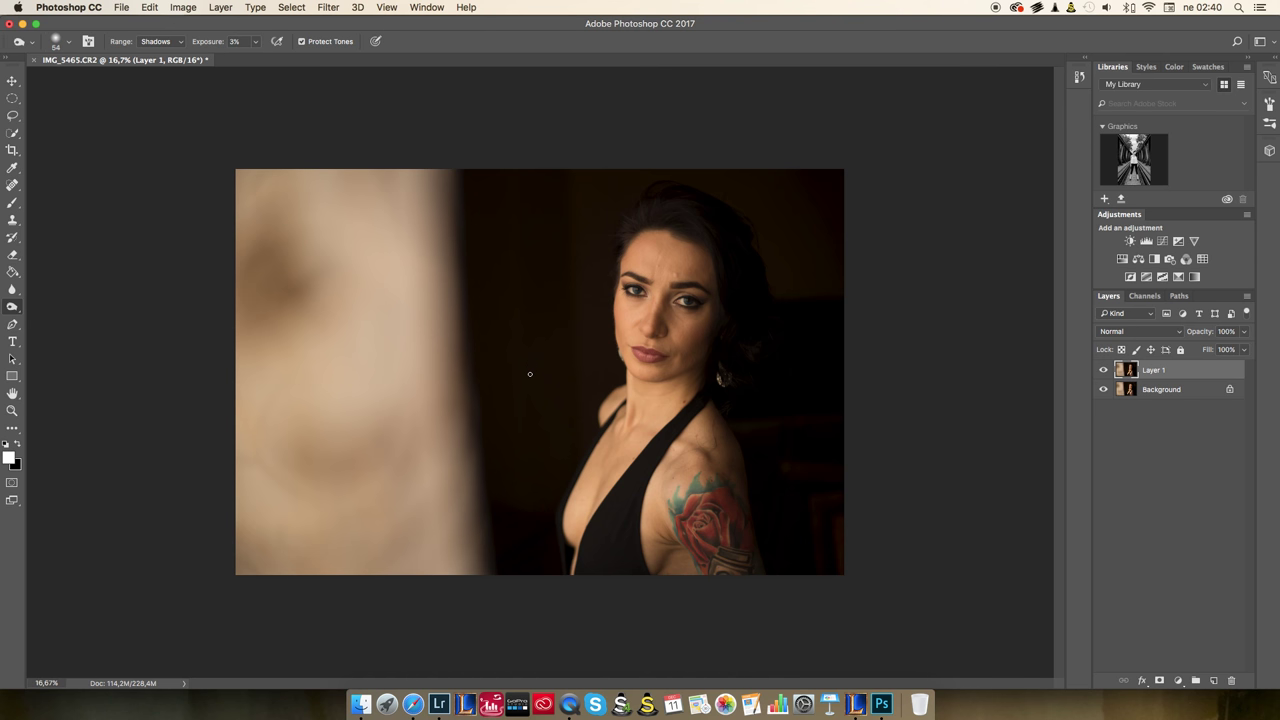
pyautogui.press('x')
pyautogui.press('x')
pyautogui.press('x')
# Step: Paint a diagonal black brush stroke and a parallel white one above it on the light wall, and restore black as foreground
pyautogui.press('b')
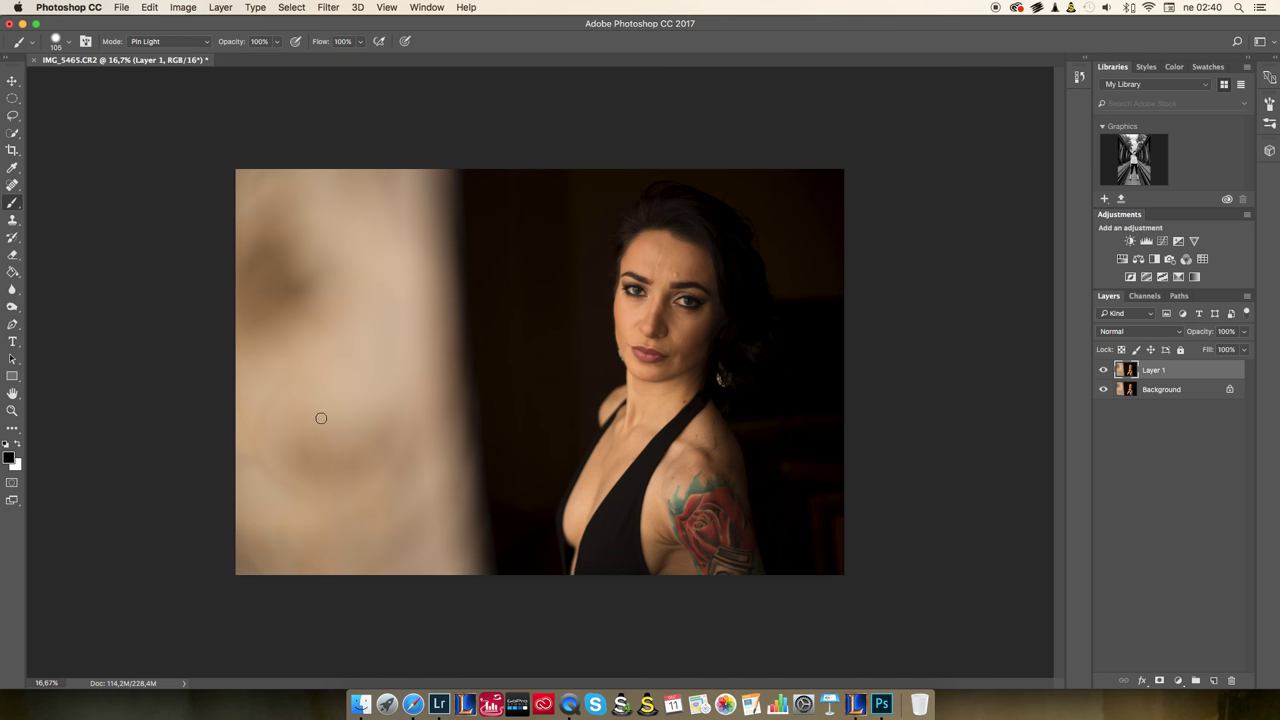
pyautogui.moveTo(271, 467); pyautogui.dragTo(401, 361)
pyautogui.press('x')
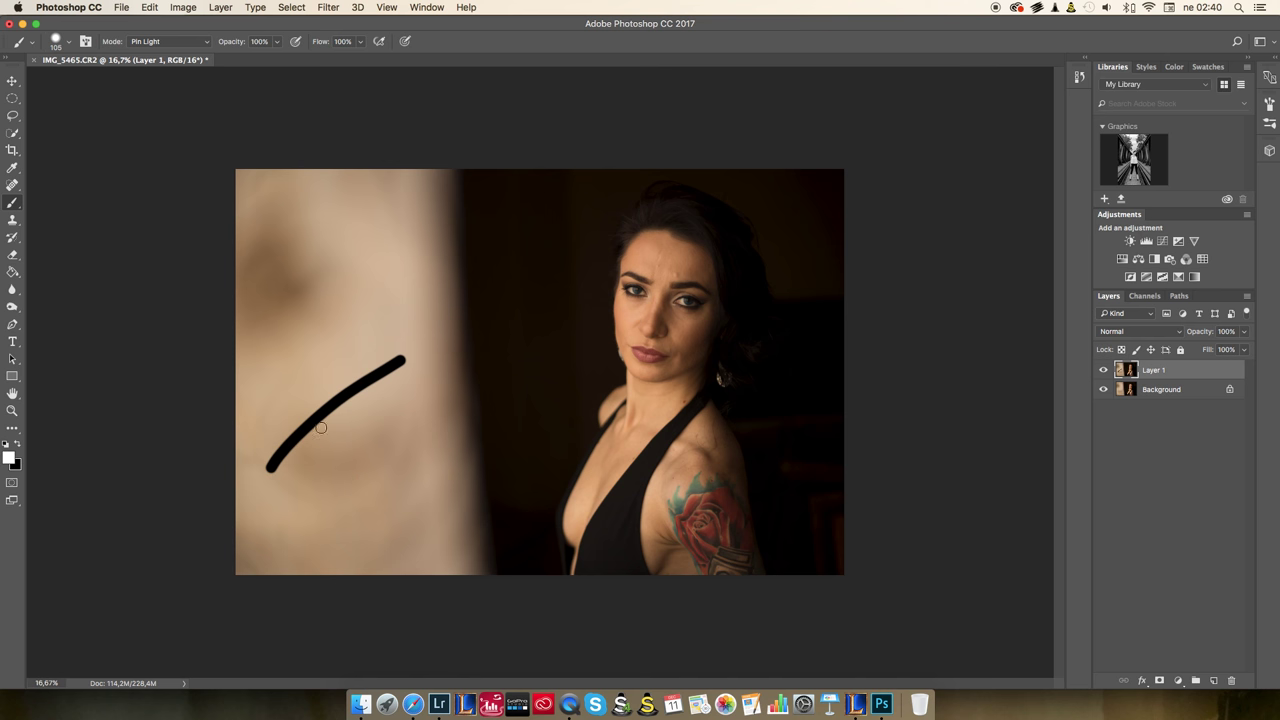
pyautogui.moveTo(271, 417); pyautogui.dragTo(403, 324)
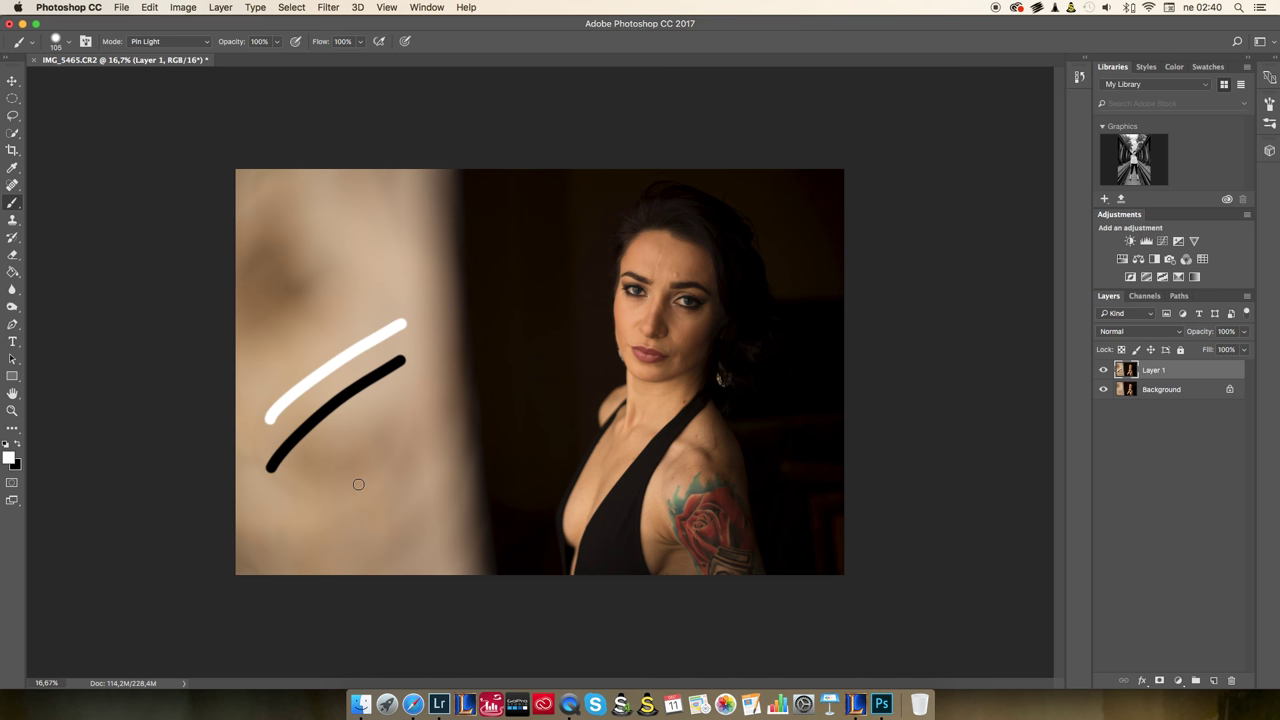
pyautogui.press('x')
# Step: Duplicate the painted Layer 1 four times and group all five layers above the Background
pyautogui.press('super+j')
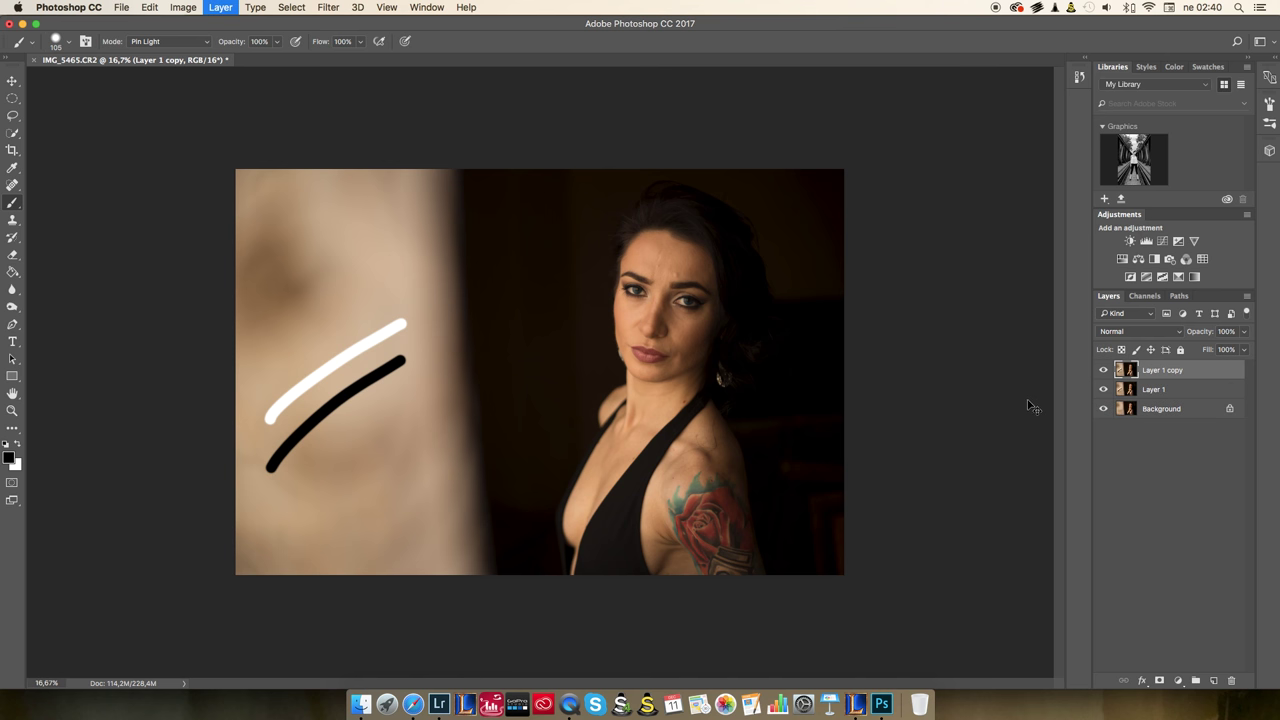
pyautogui.press('super+j')
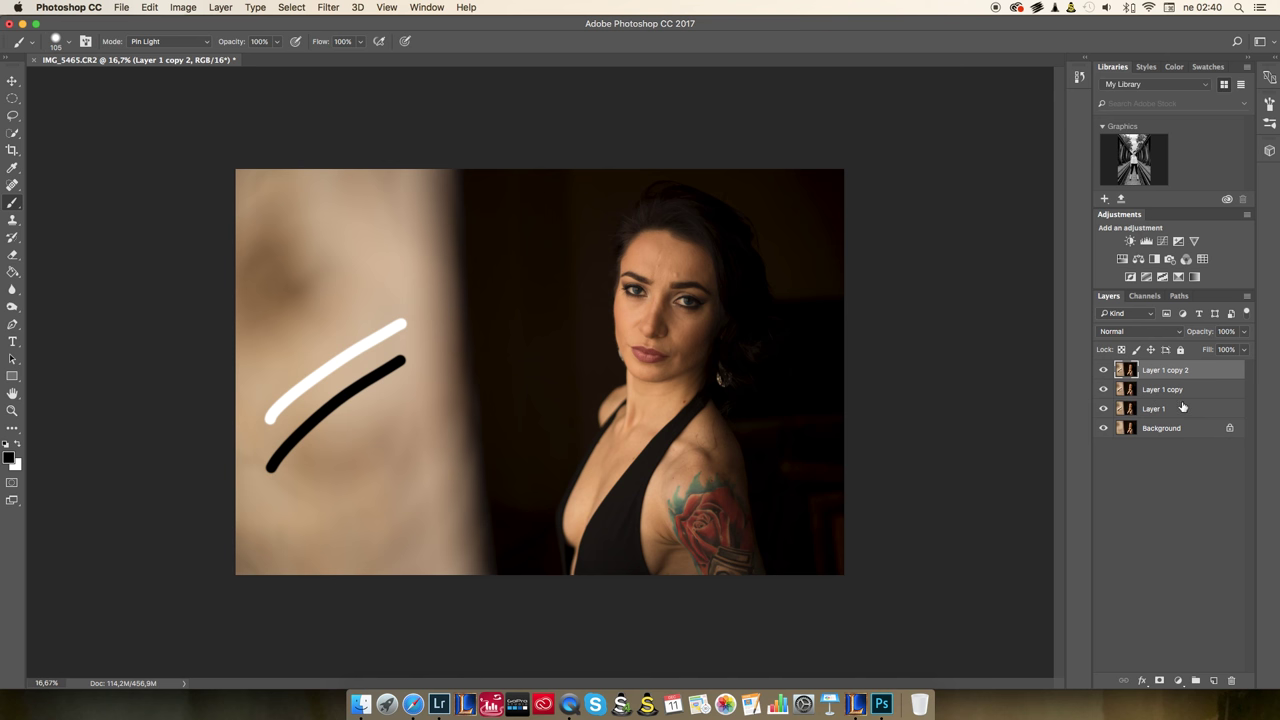
pyautogui.press('super+j')
pyautogui.press('super+j')
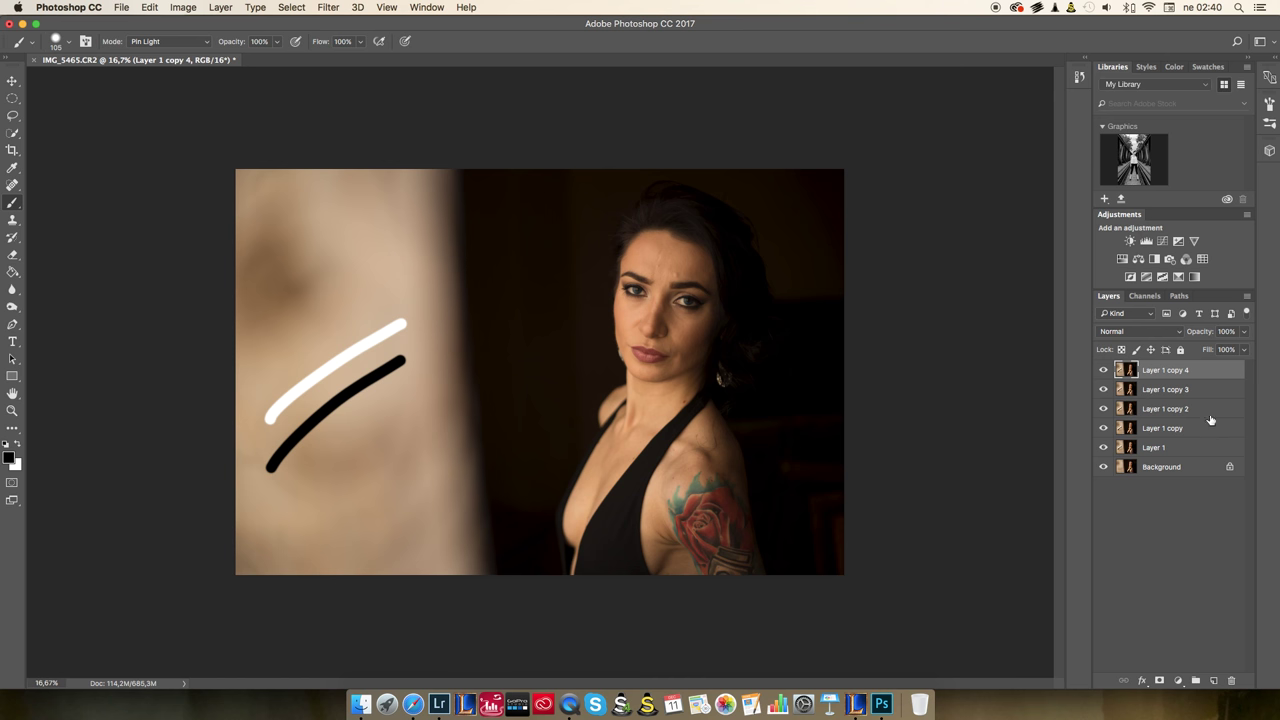
pyautogui.keyDown('shift'); pyautogui.click(1174, 449); pyautogui.keyUp('shift')
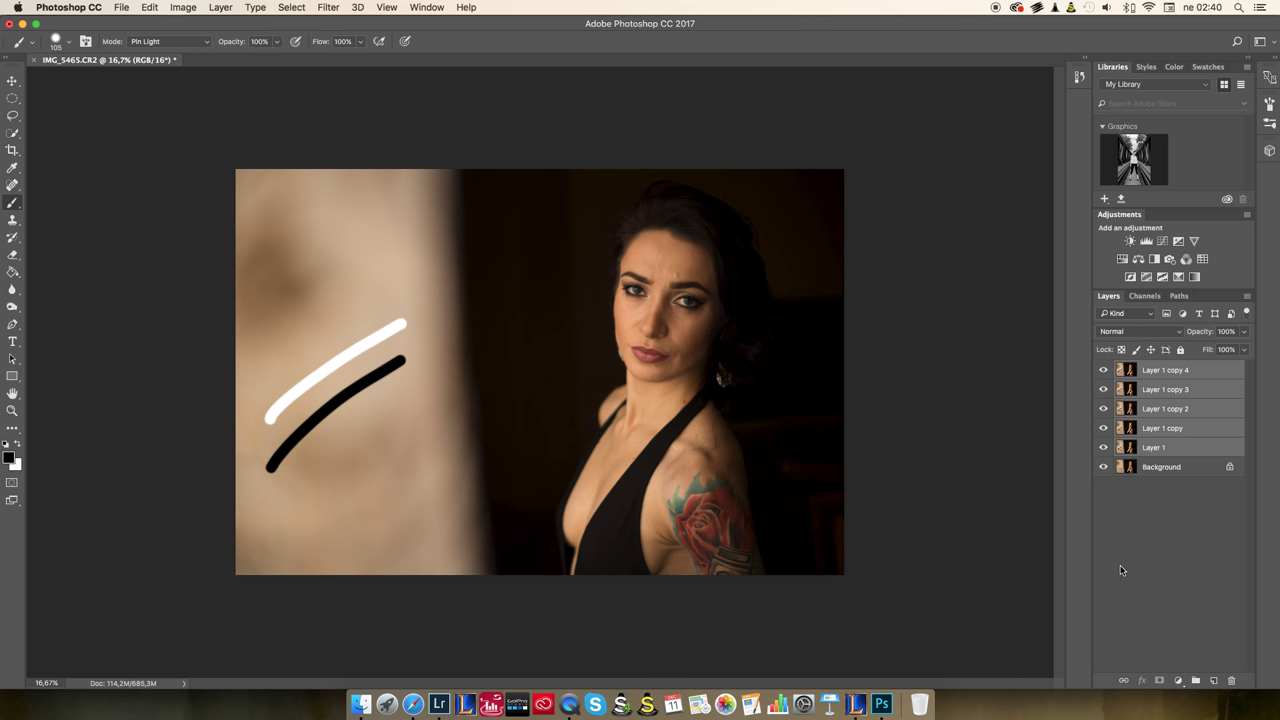
pyautogui.hotkey('ctrl', 'g')
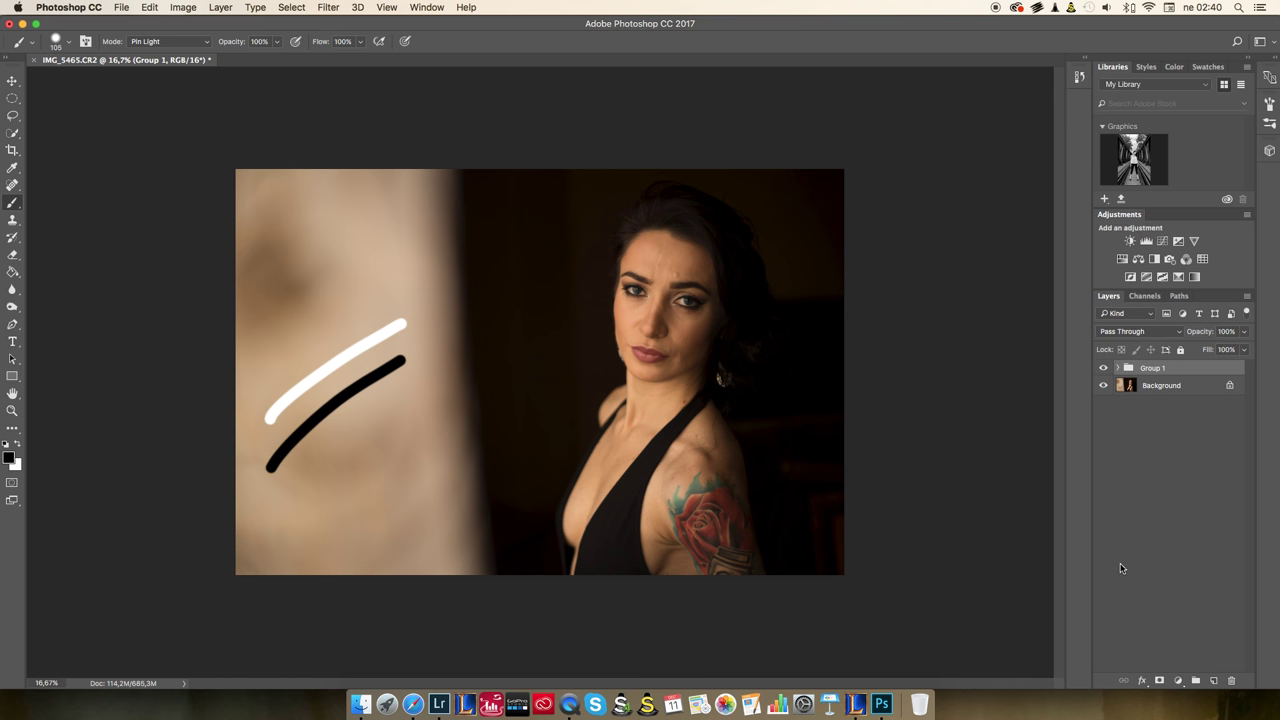
# Step: Toggle the new layer group's visibility to compare with the Background, and select Layer 1 inside the expanded group
pyautogui.click(1118, 368)
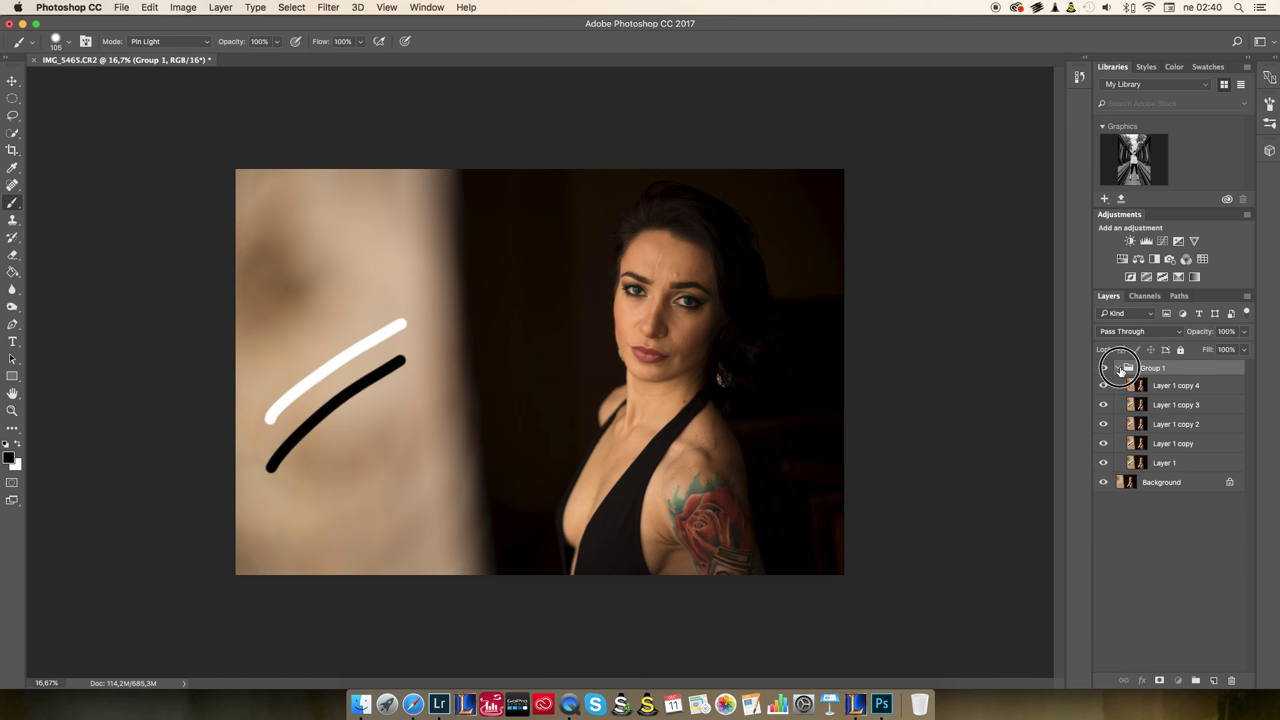
pyautogui.click(1118, 369)
pyautogui.click(1104, 369)
pyautogui.click(1104, 369)
pyautogui.click(1104, 369)
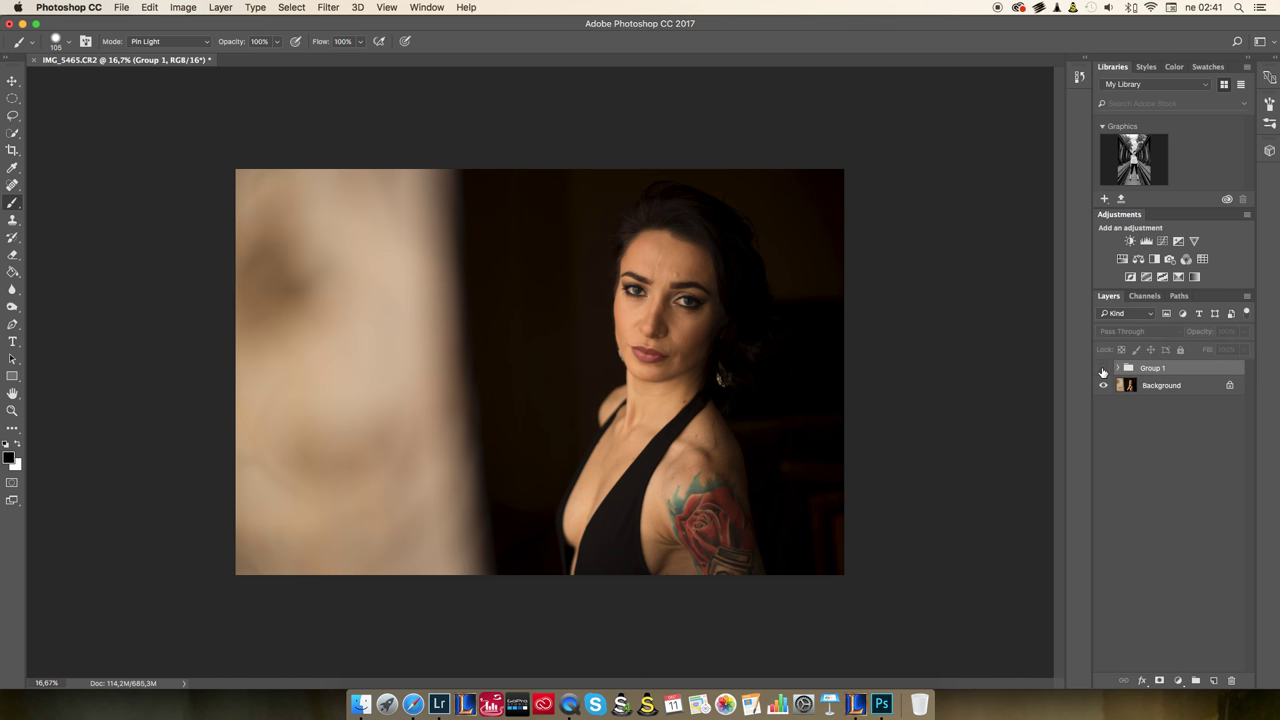
pyautogui.click(1104, 369)
pyautogui.click(1118, 368)
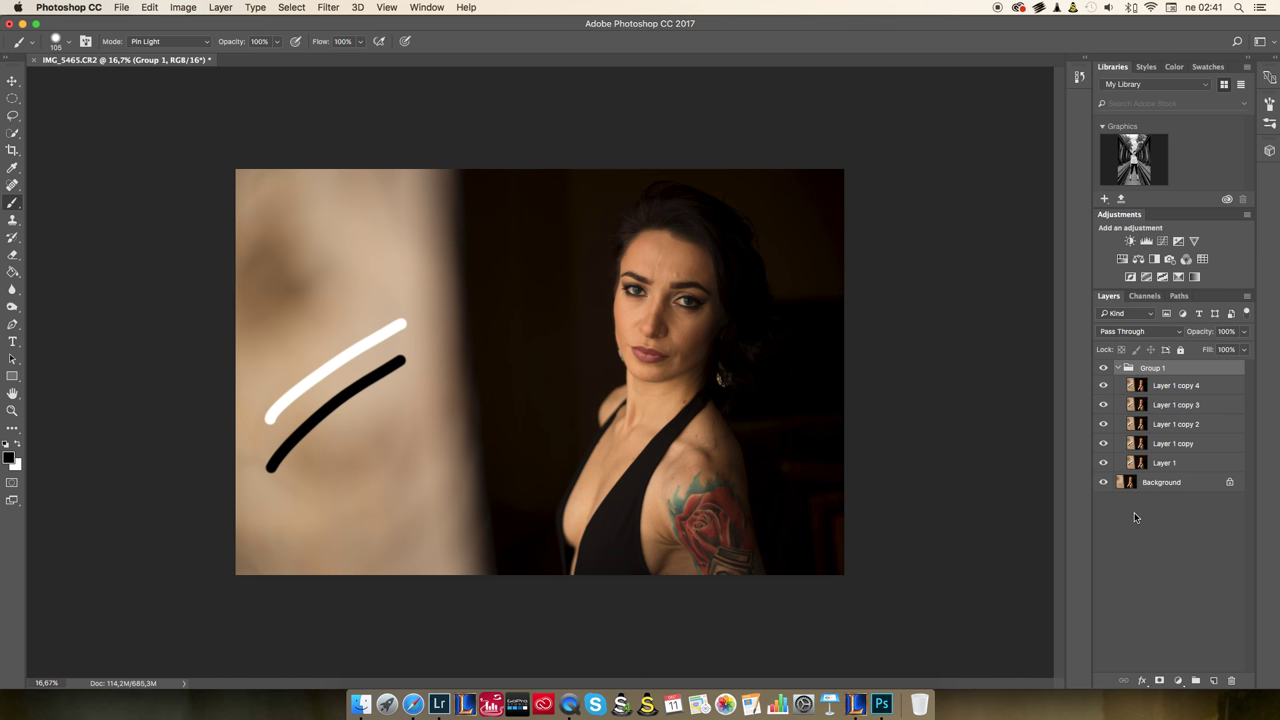
pyautogui.click(1170, 463)
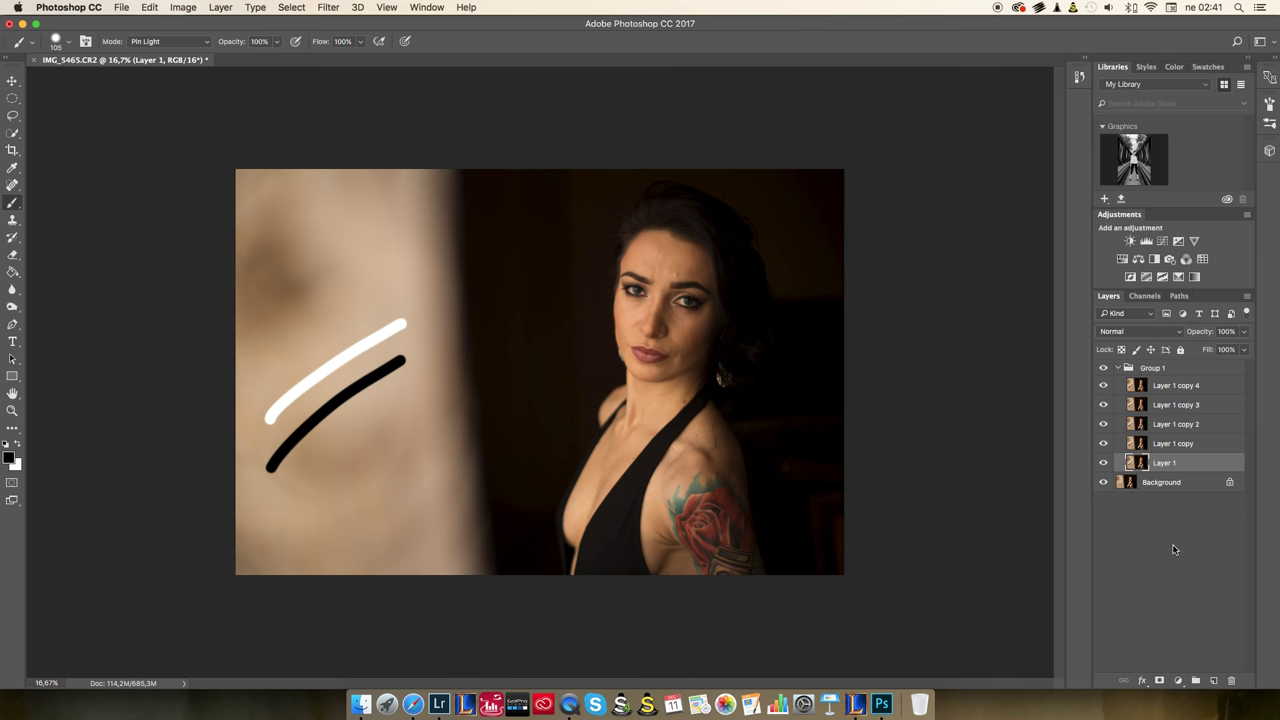
# Step: Add a layer mask to Layer 1 and alternate the active target between the mask and the layer's image
pyautogui.click(1160, 680)
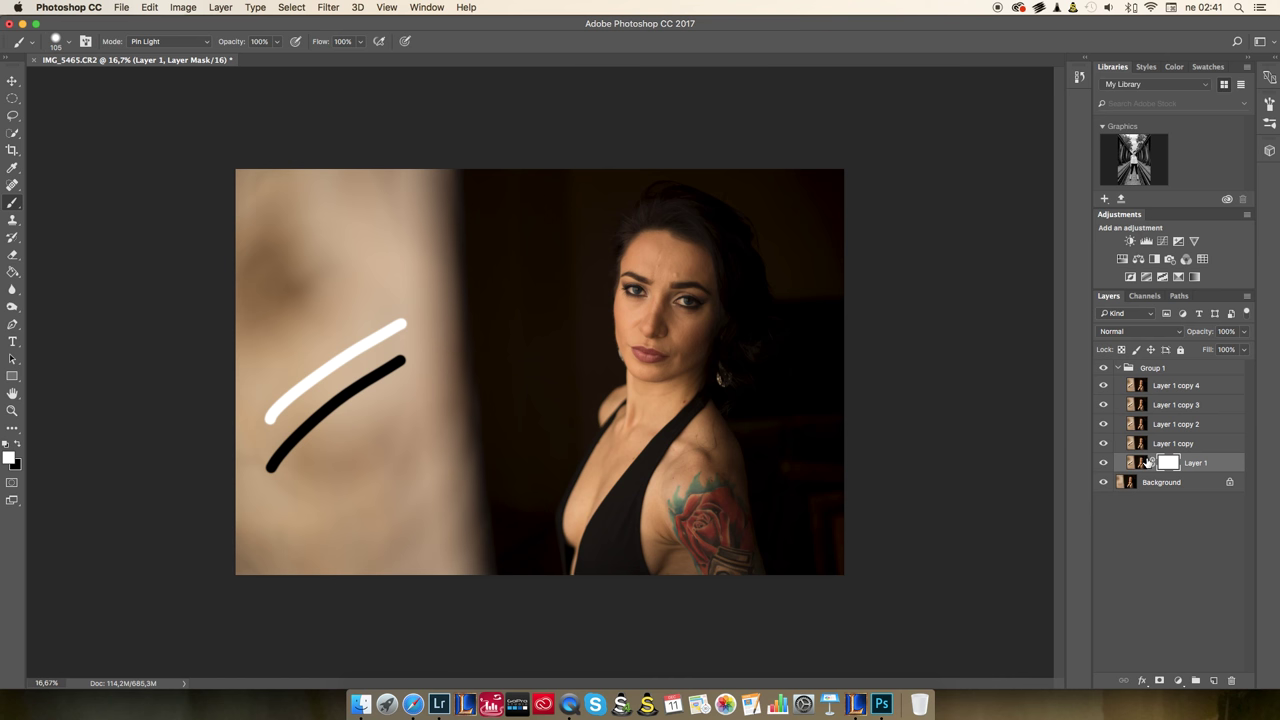
pyautogui.click(1140, 463)
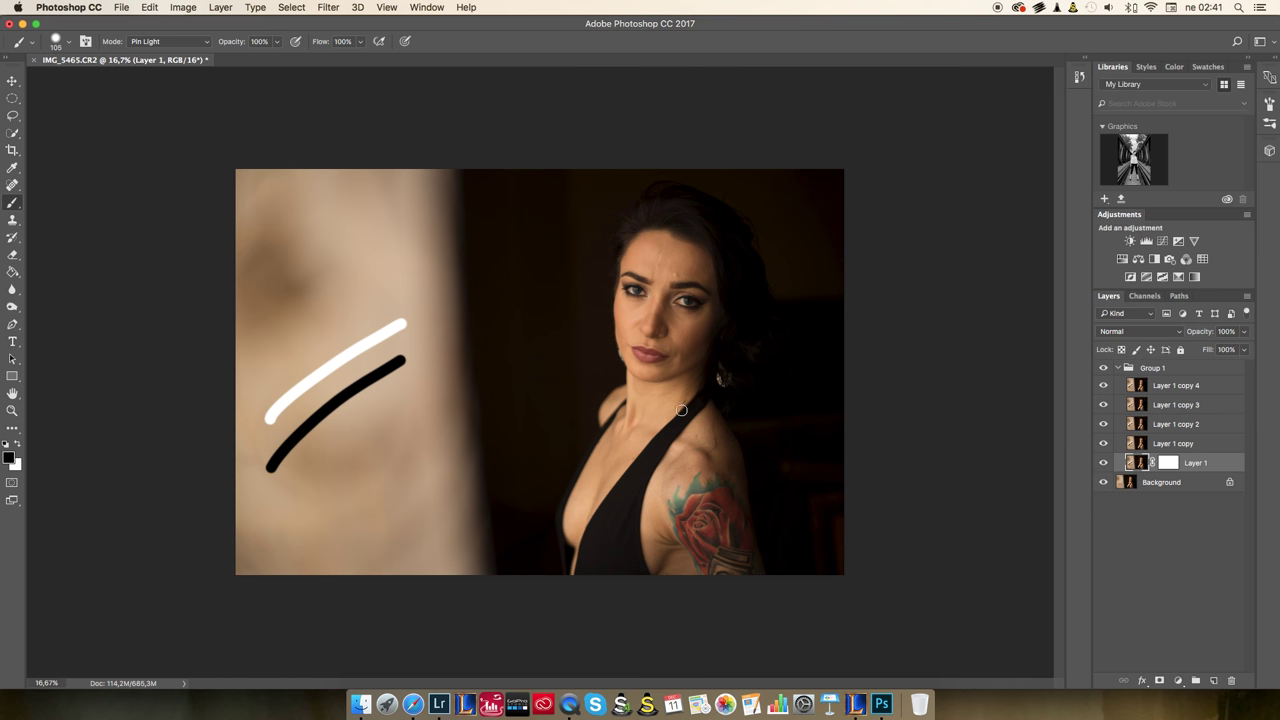
pyautogui.click(1167, 463)
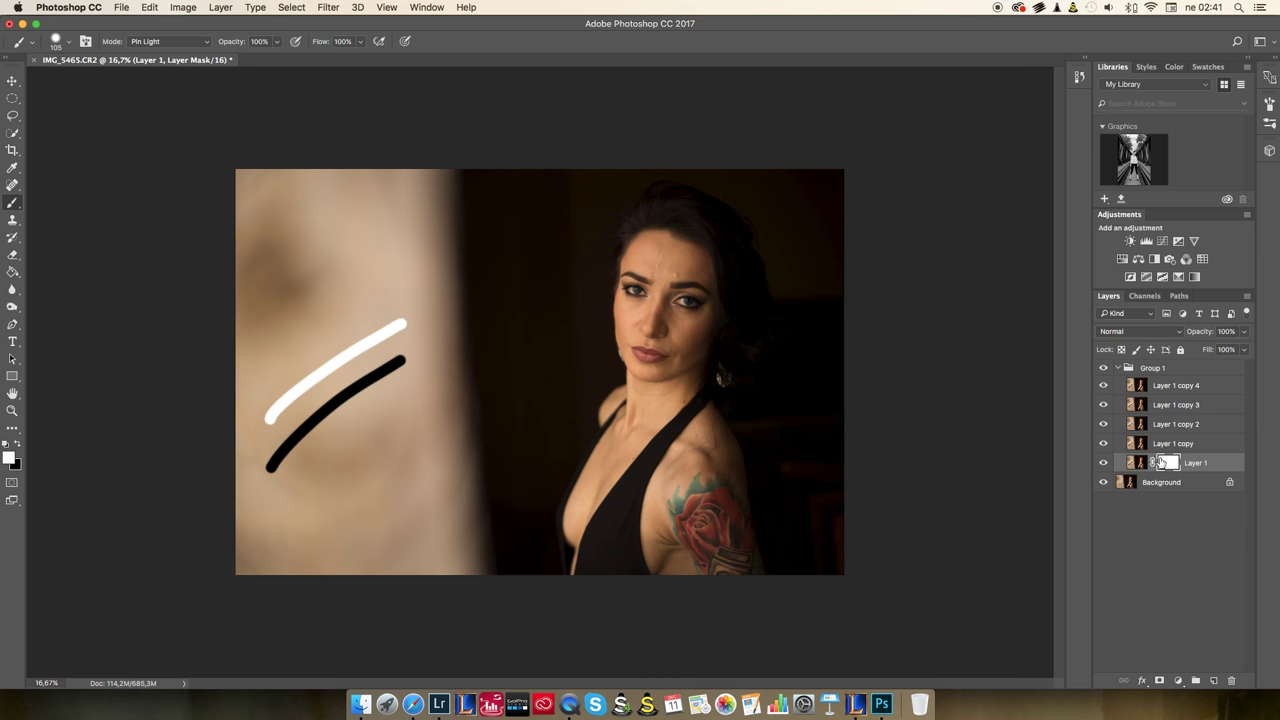
pyautogui.click(1136, 463)
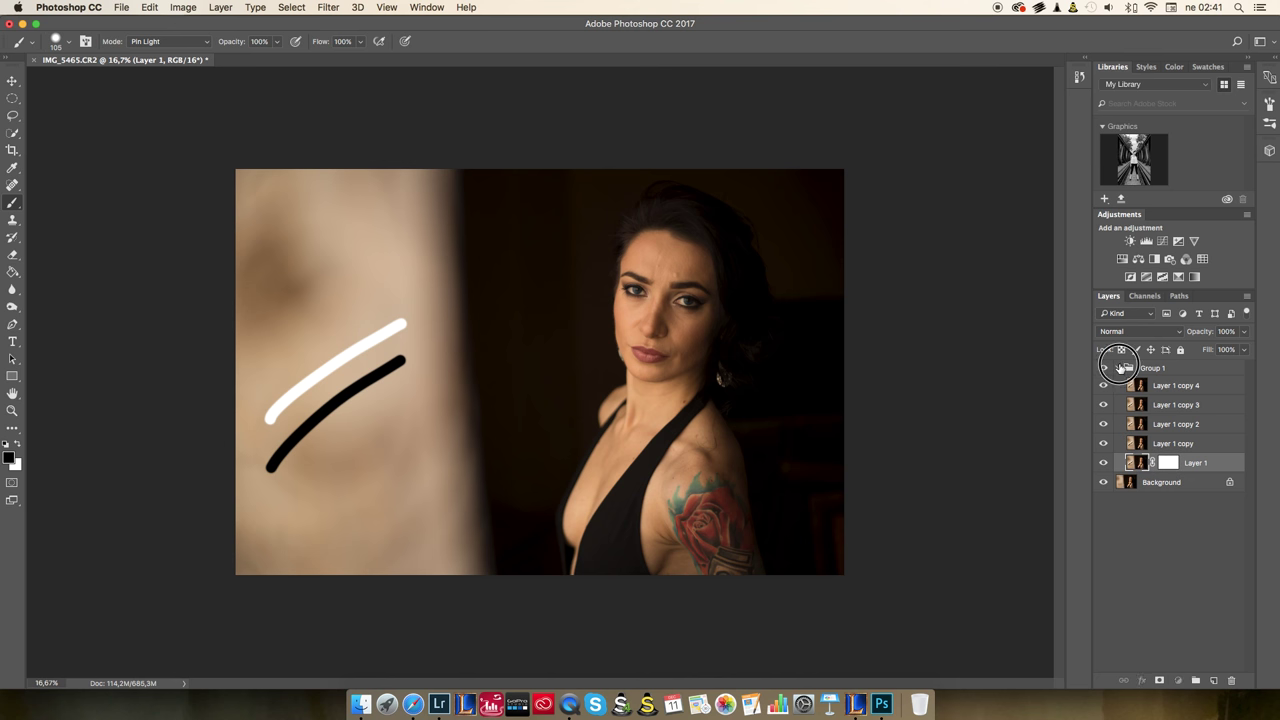
# Step: Delete Group 1 with all its layers and duplicate the Background layer
pyautogui.click(1140, 368)
pyautogui.press('BackSpace')
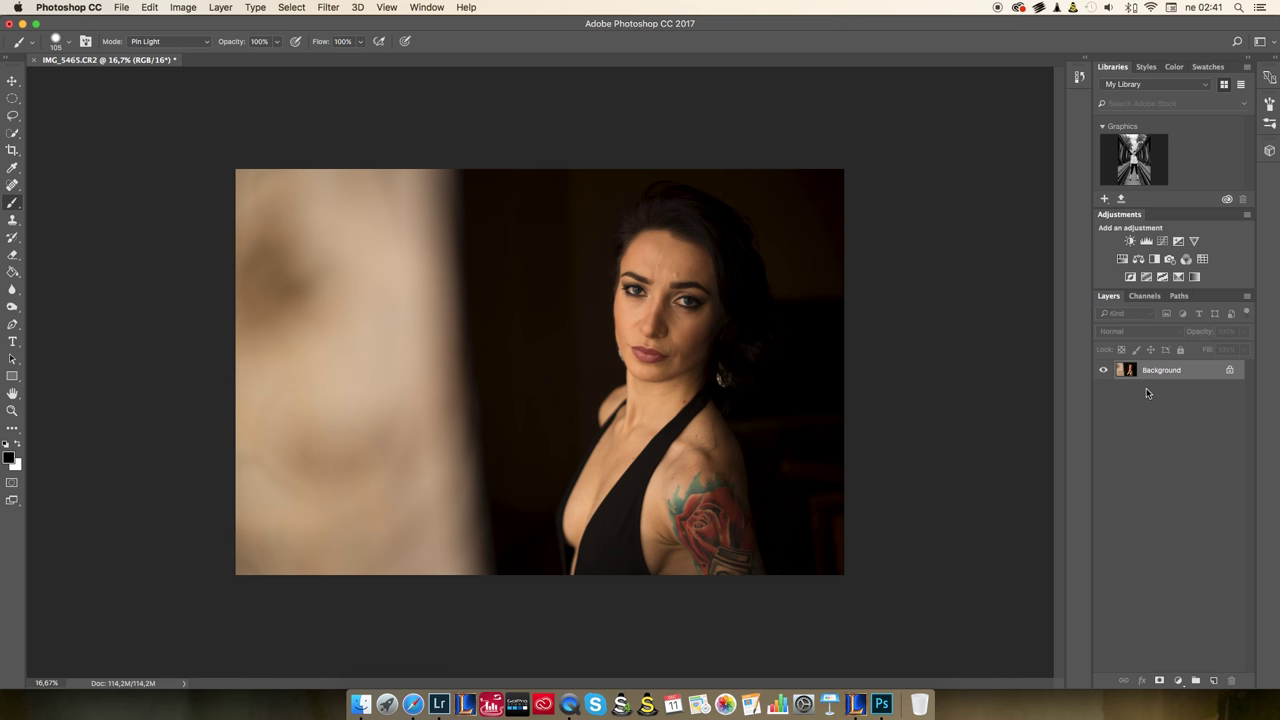
pyautogui.press('super+j')
# Step: Apply a Vibrance adjustment to Layer 1 with Vibrance +63 and Saturation +95, and return to the Brush tool
pyautogui.click(174, 9)
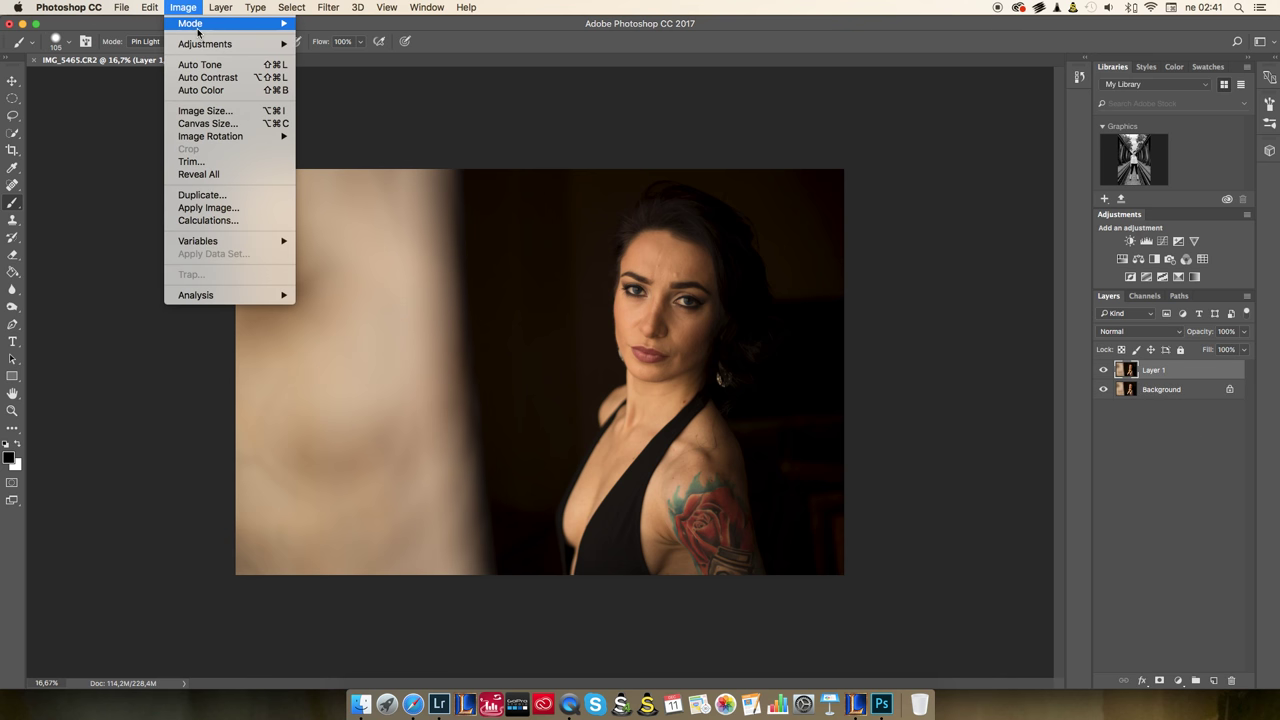
pyautogui.moveTo(228, 46)
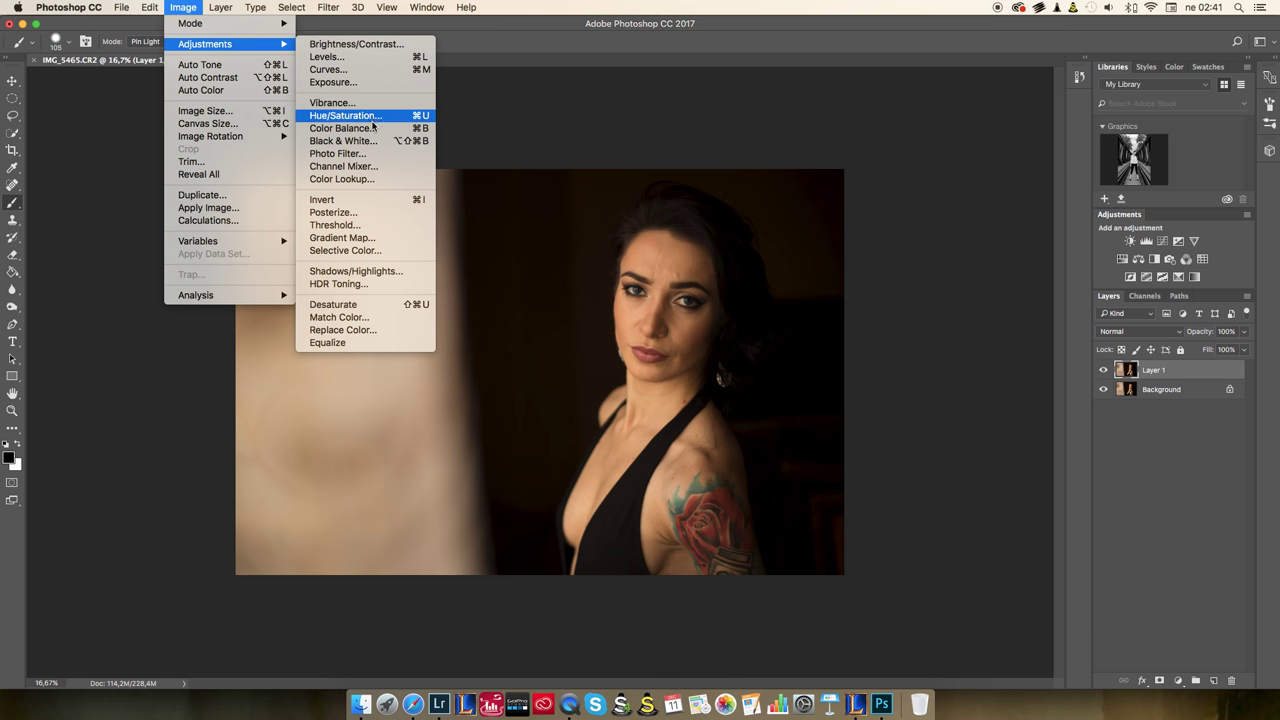
pyautogui.click(335, 102)
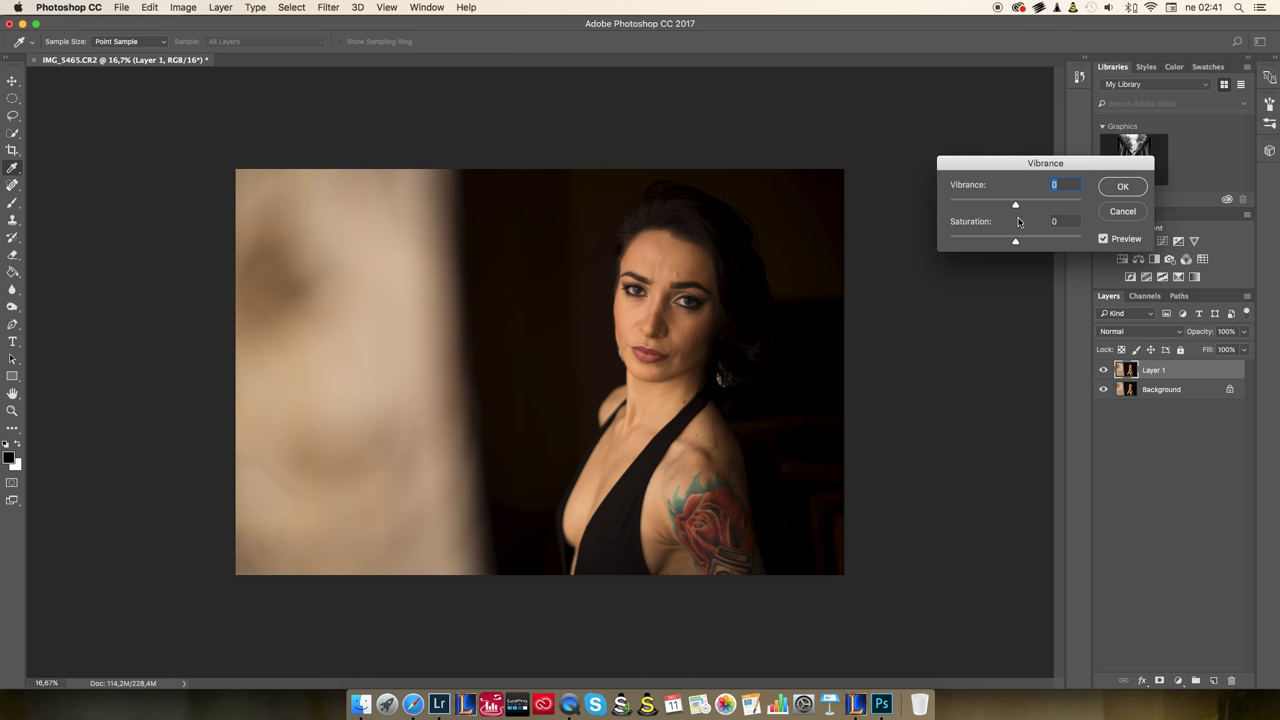
pyautogui.moveTo(1015, 204); pyautogui.dragTo(1077, 240)
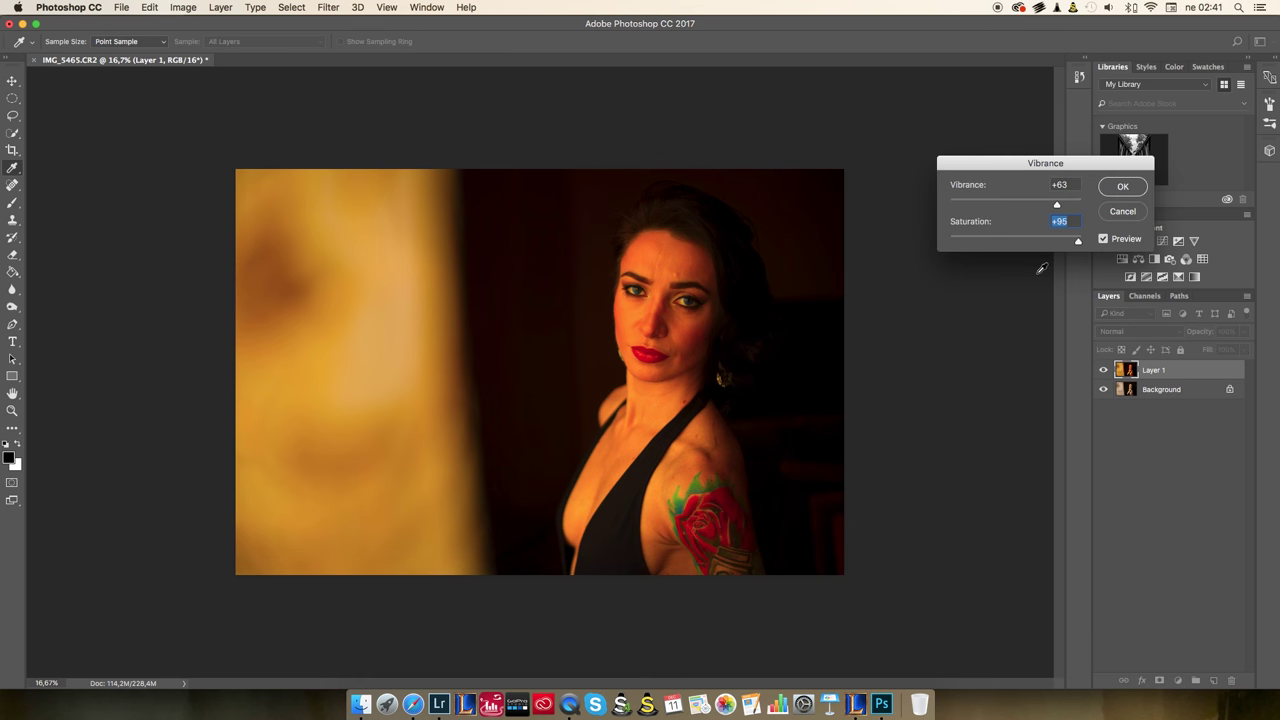
pyautogui.press('Return')
pyautogui.press('b')
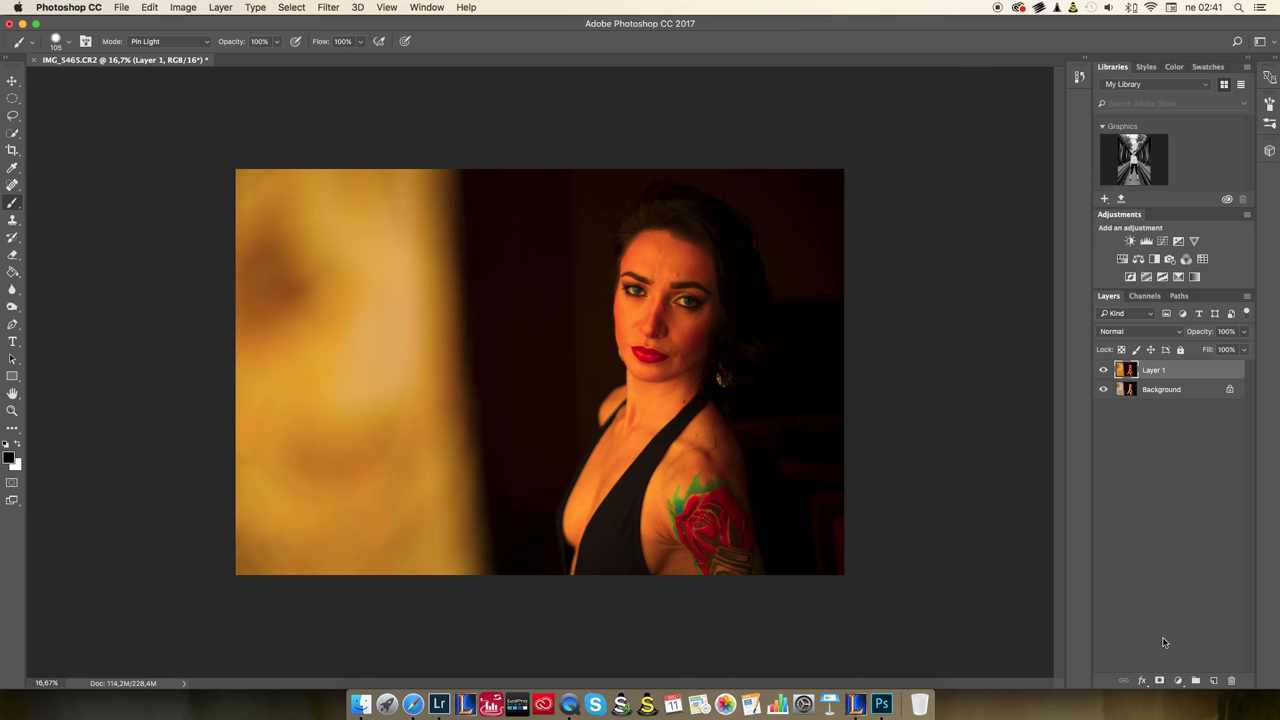
# Step: Add a white layer mask to Layer 1 and delete that mask
pyautogui.click(1159, 680)
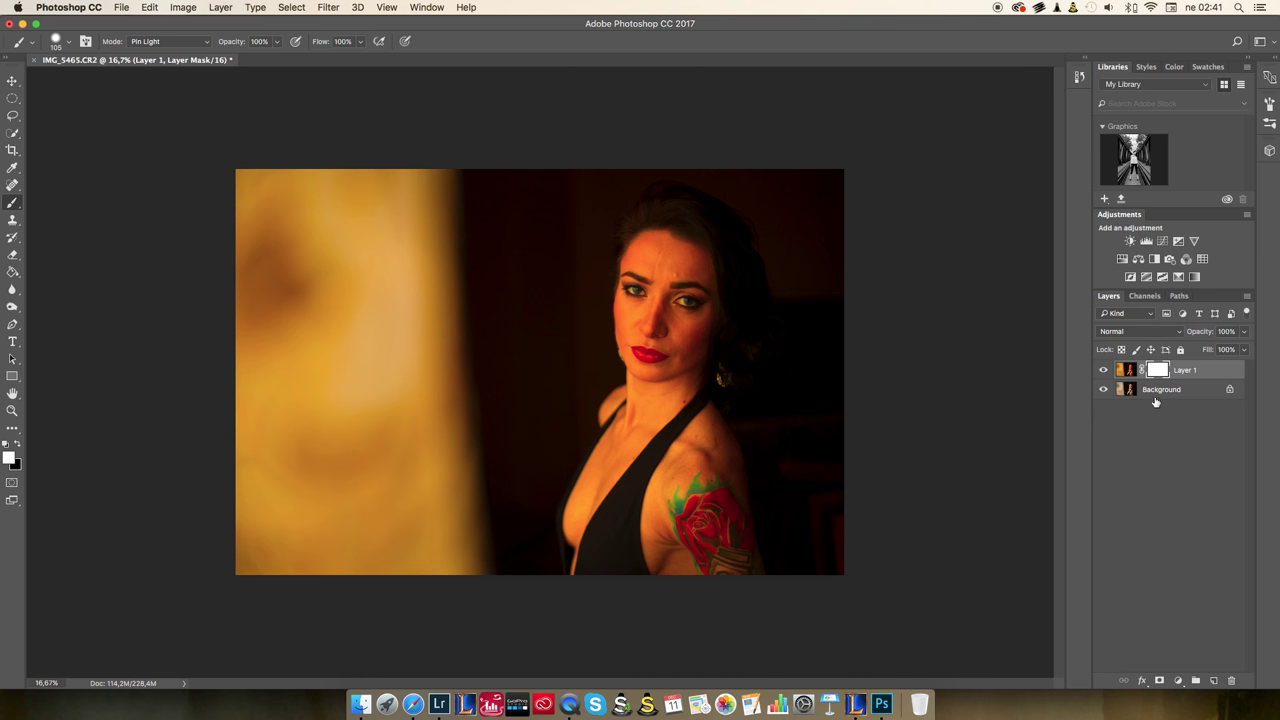
pyautogui.rightClick(1158, 371)
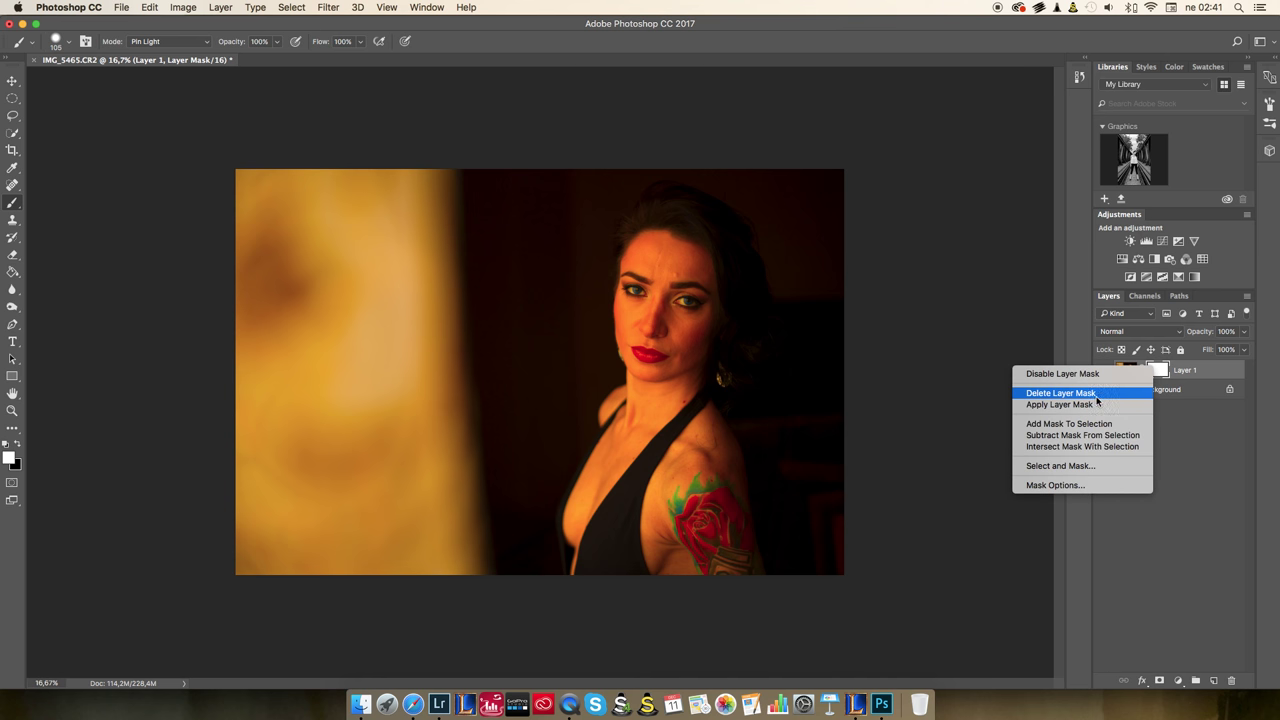
pyautogui.click(1060, 393)
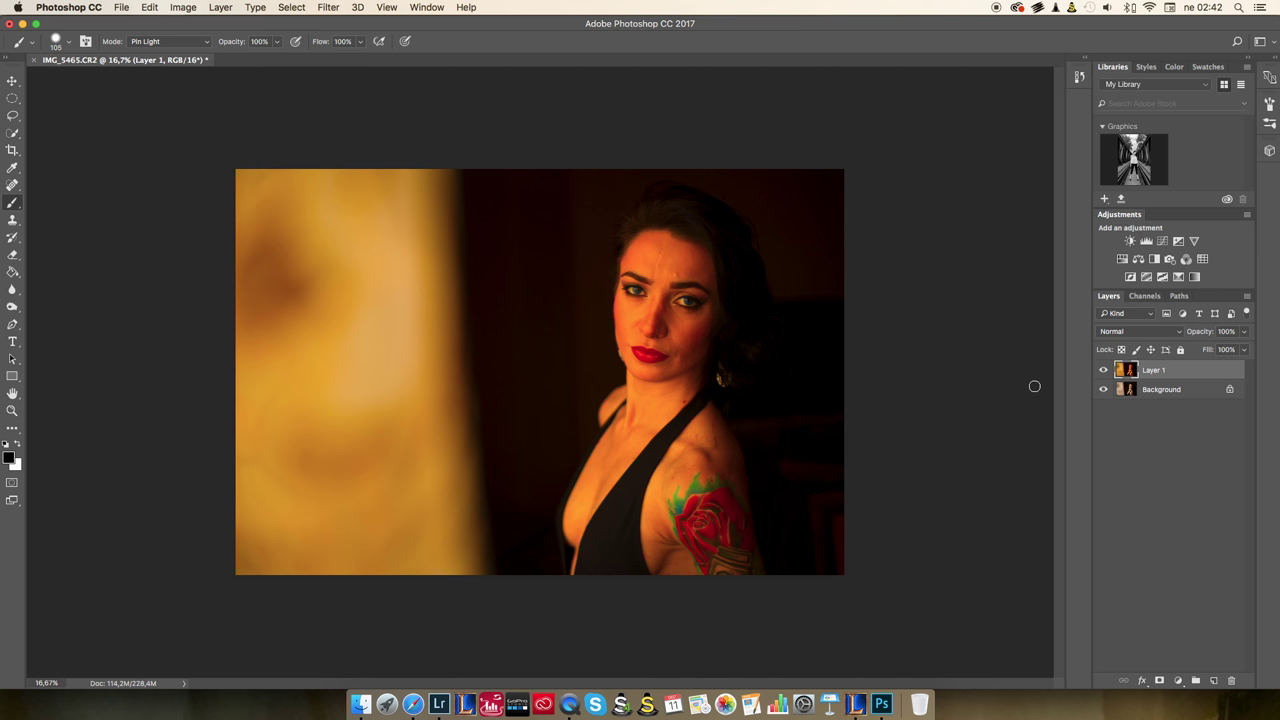
# Step: Add a black layer mask to Layer 1, toggle the layer's visibility to compare, and make the mask the active target
pyautogui.keyDown('alt'); pyautogui.click(1160, 681); pyautogui.keyUp('alt')
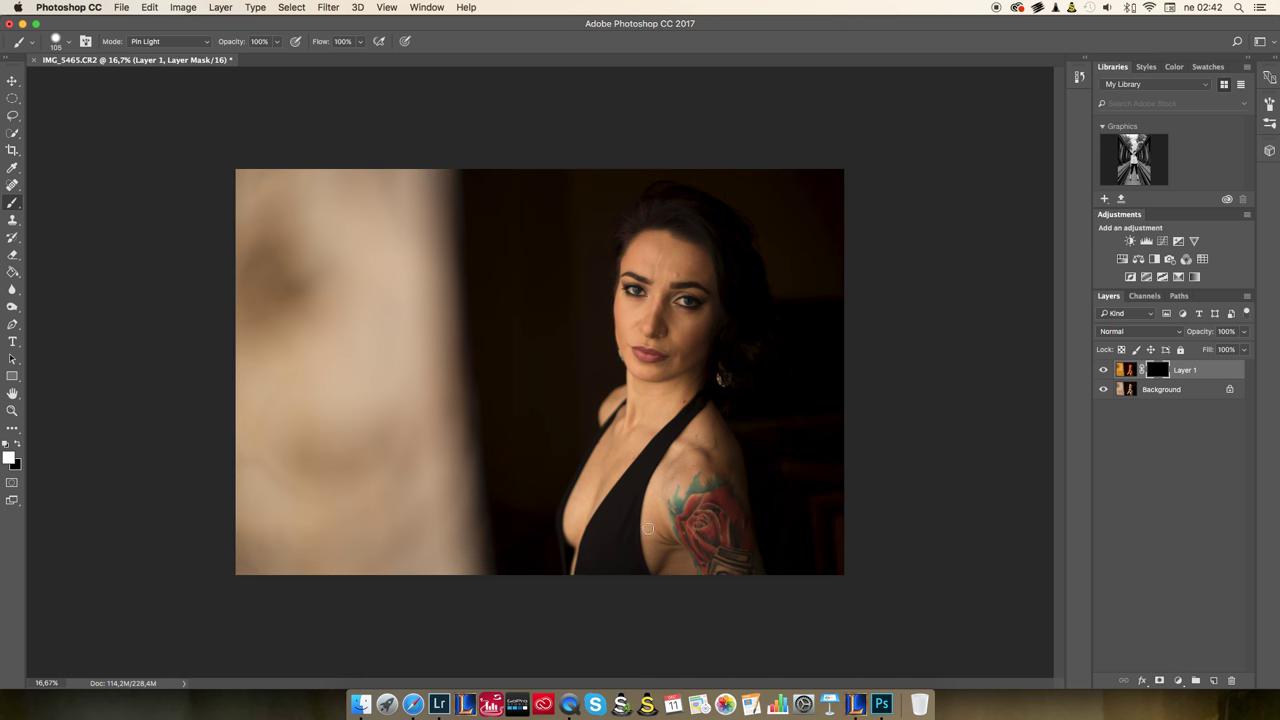
pyautogui.click(1103, 371)
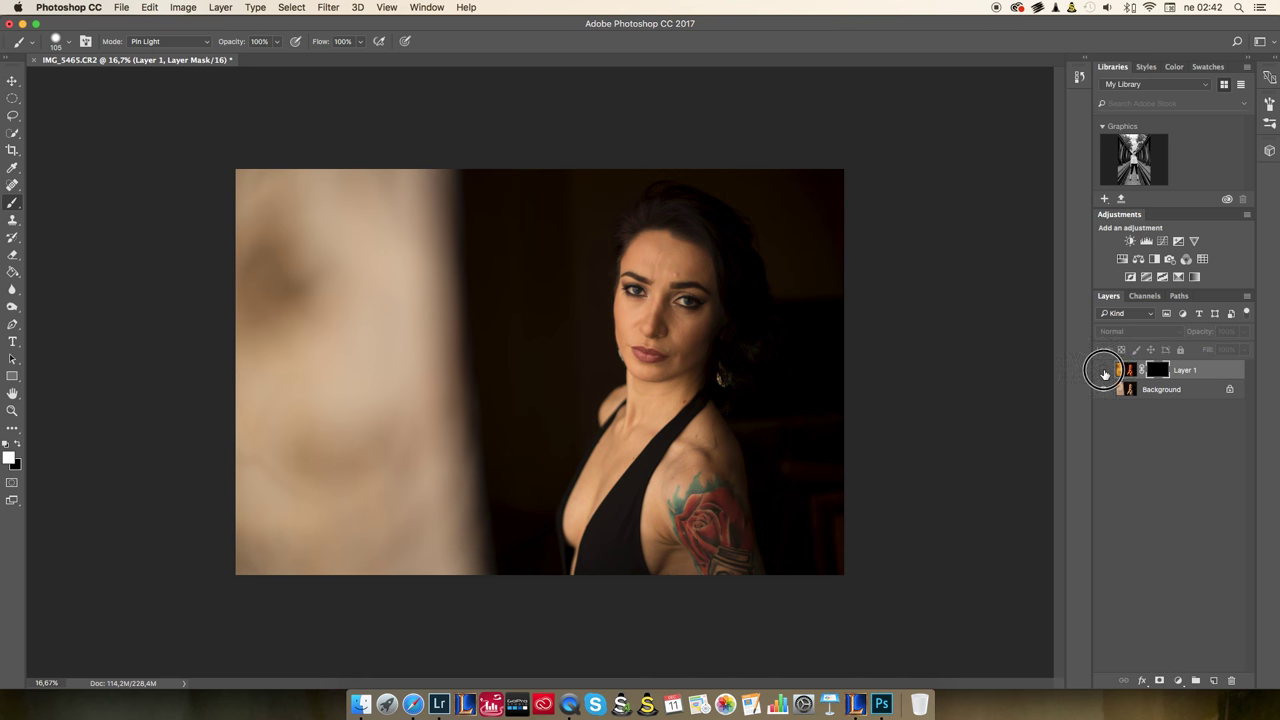
pyautogui.click(1103, 371)
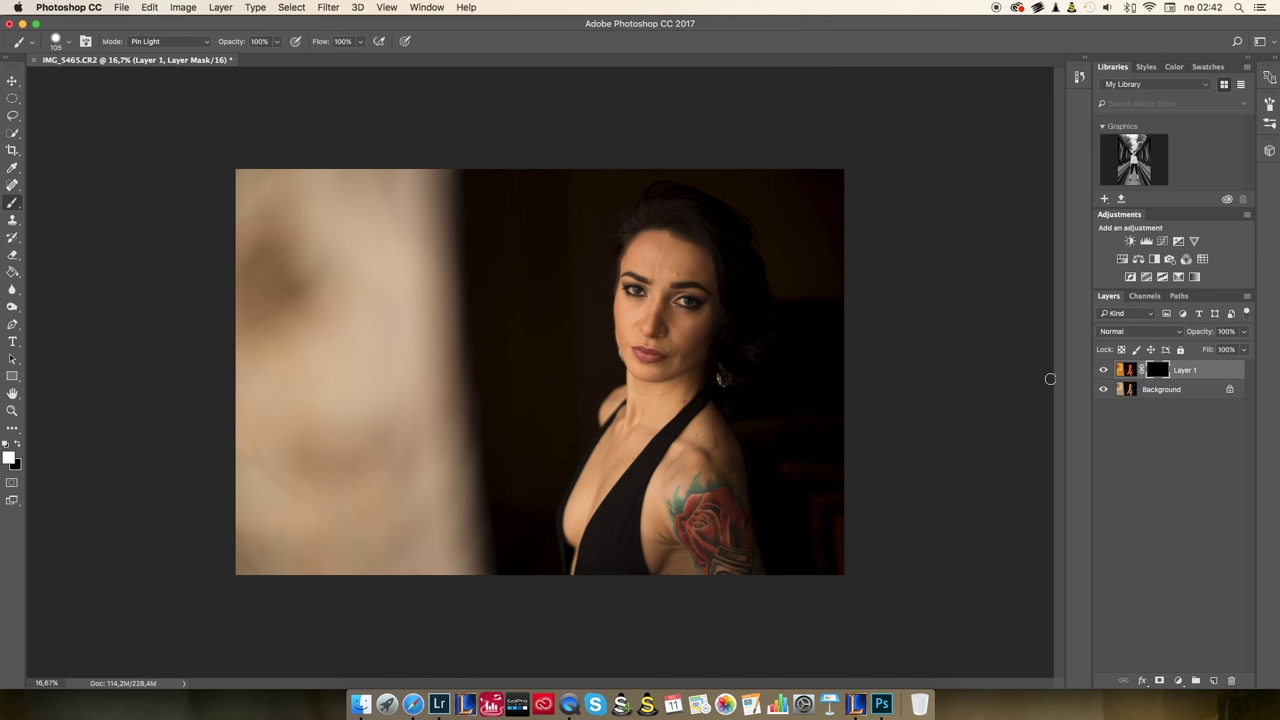
pyautogui.click(1129, 370)
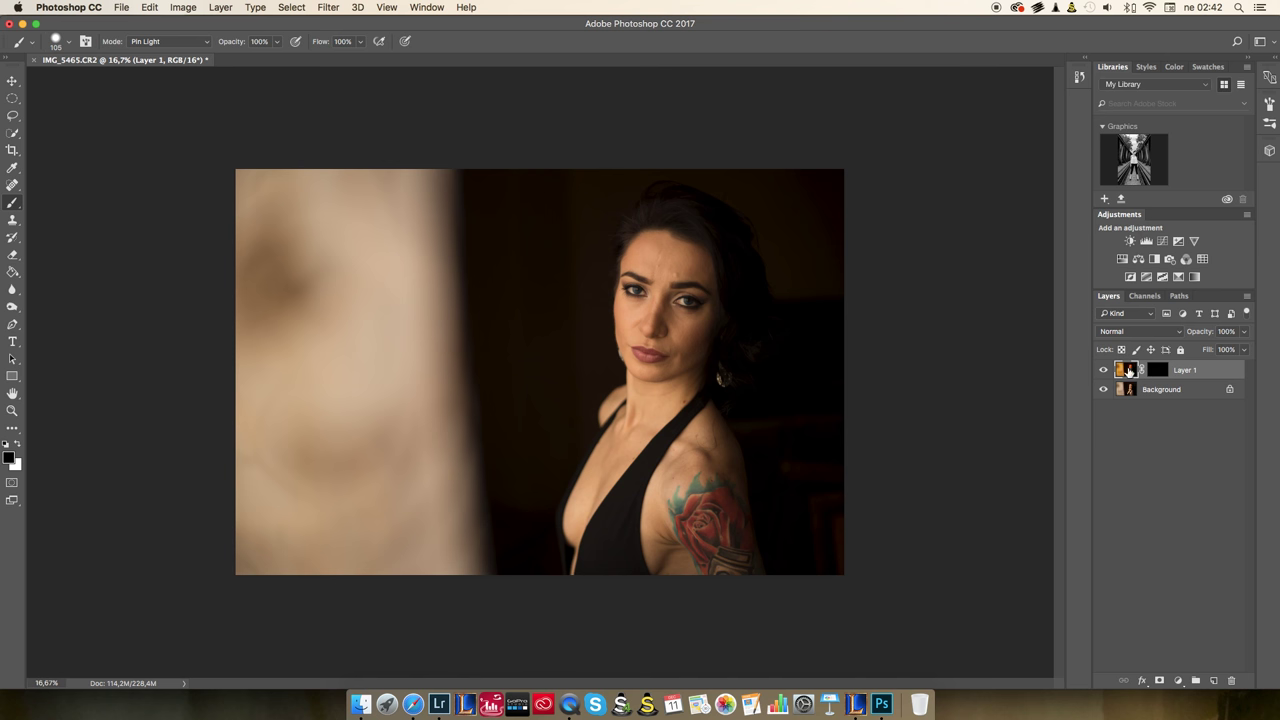
pyautogui.click(1158, 370)
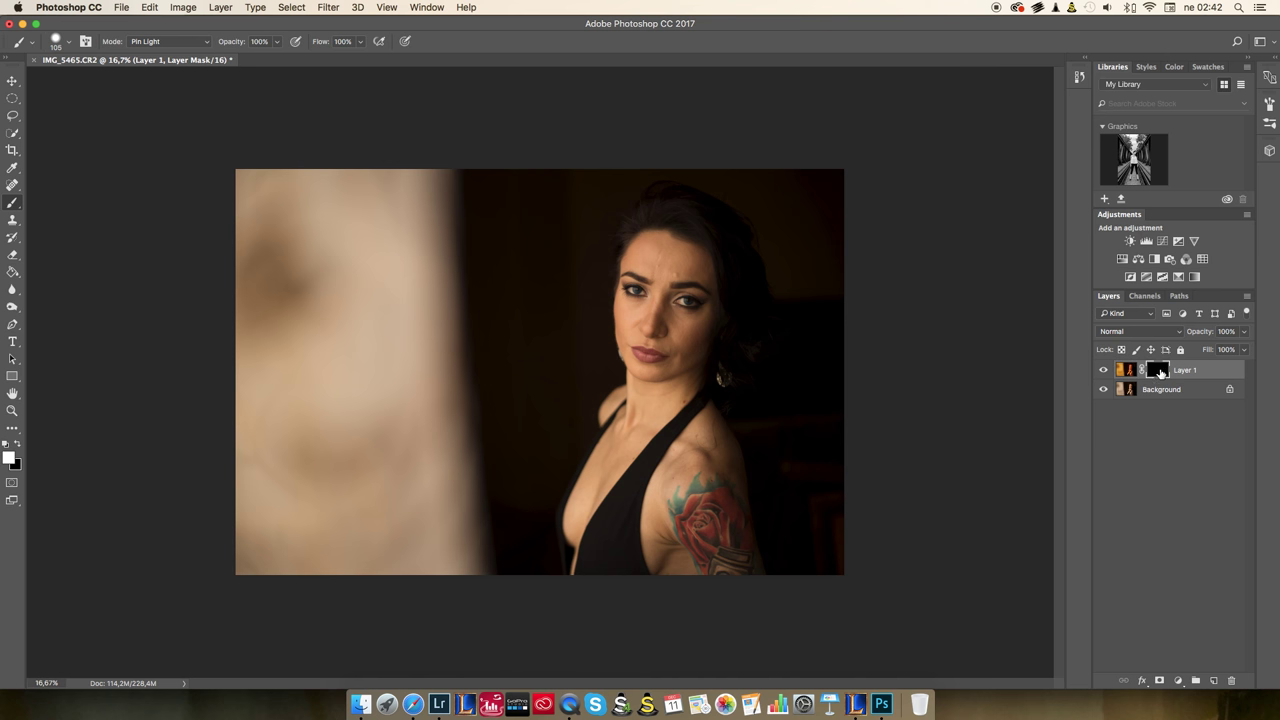
# Step: Fill the Layer 1 mask with white using the Paint Bucket, and refill it with black
pyautogui.press('g')
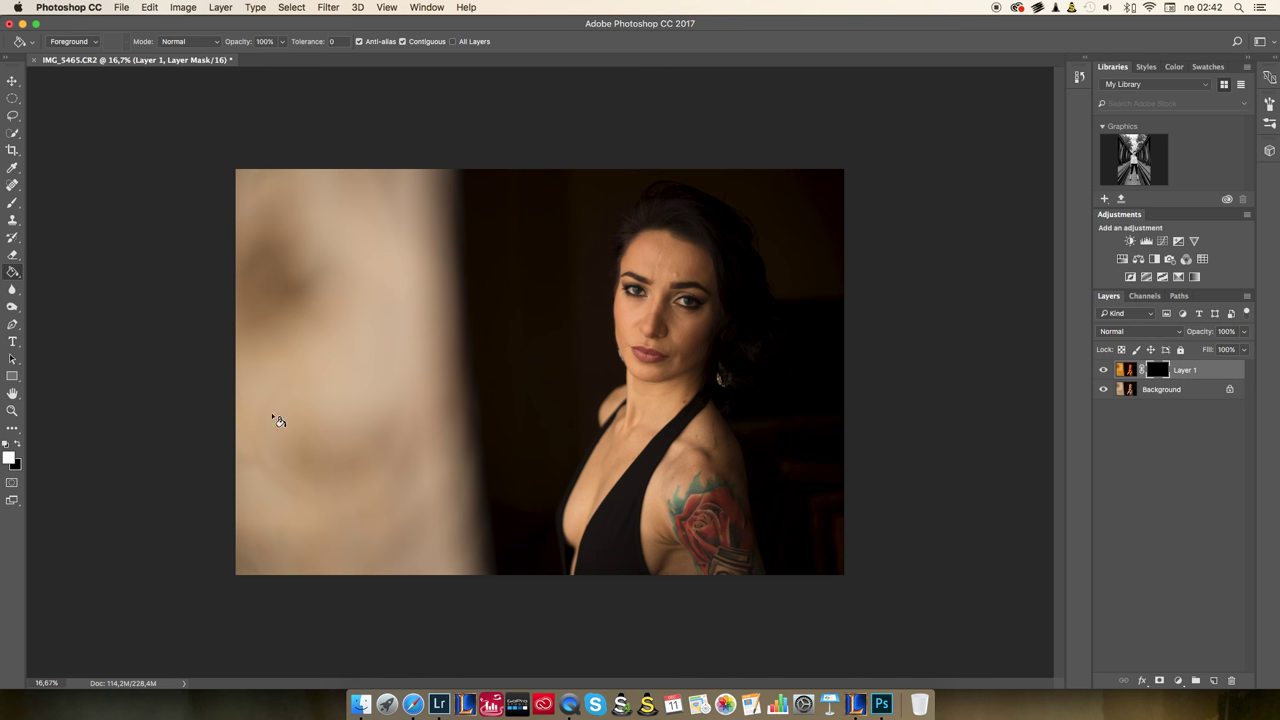
pyautogui.click(542, 344)
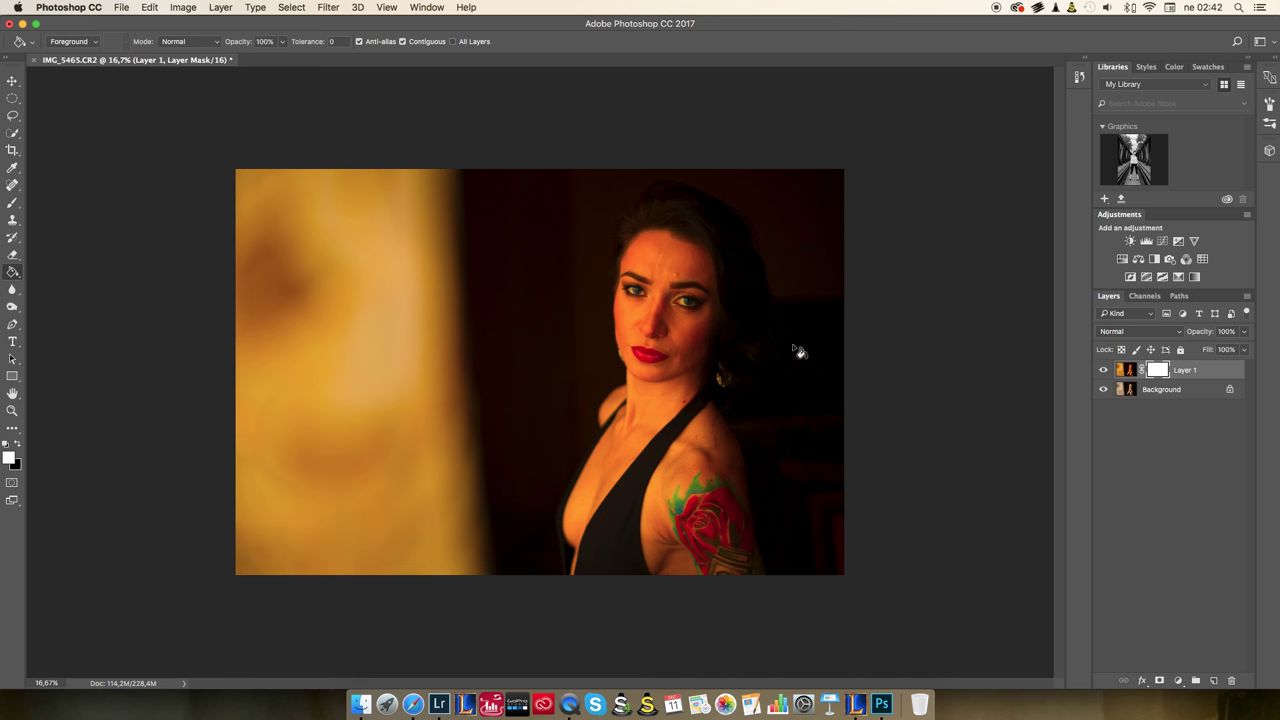
pyautogui.press('x')
pyautogui.click(836, 557)
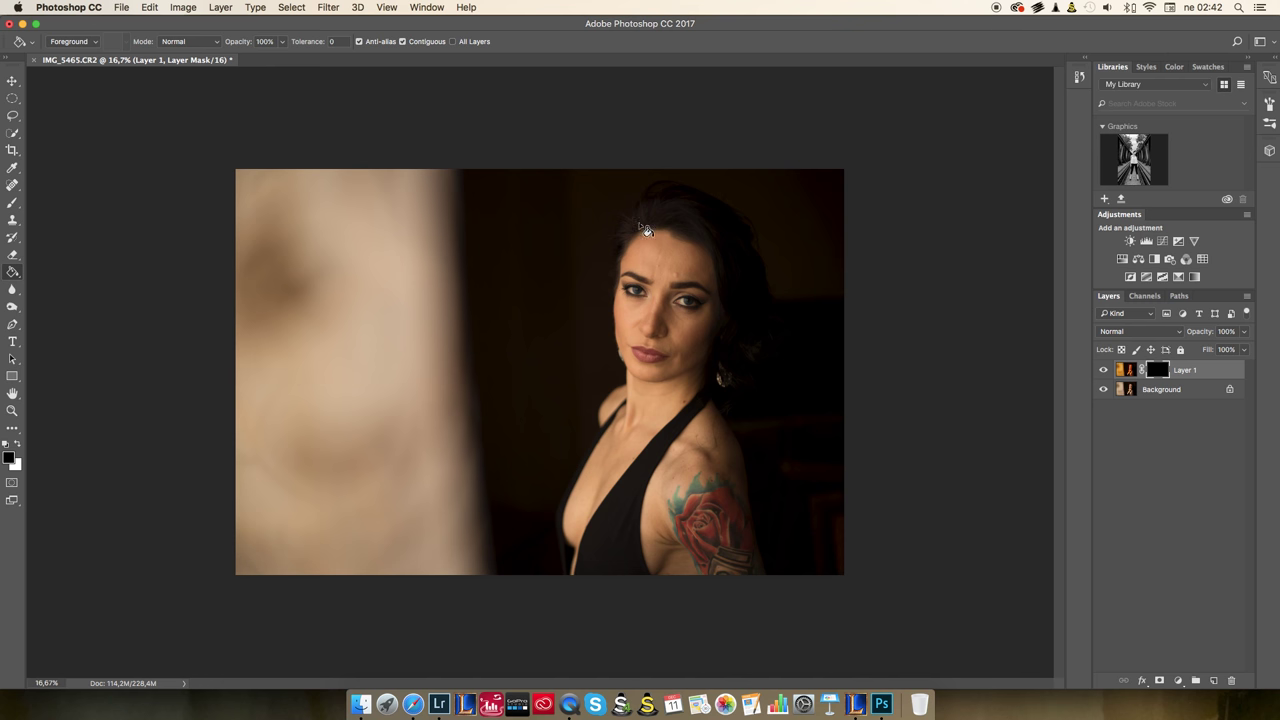
# Step: Switch to the Brush tool and enlarge the brush to 332 px
pyautogui.rightClick(681, 360)
pyautogui.click(756, 328)
pyautogui.press('b')
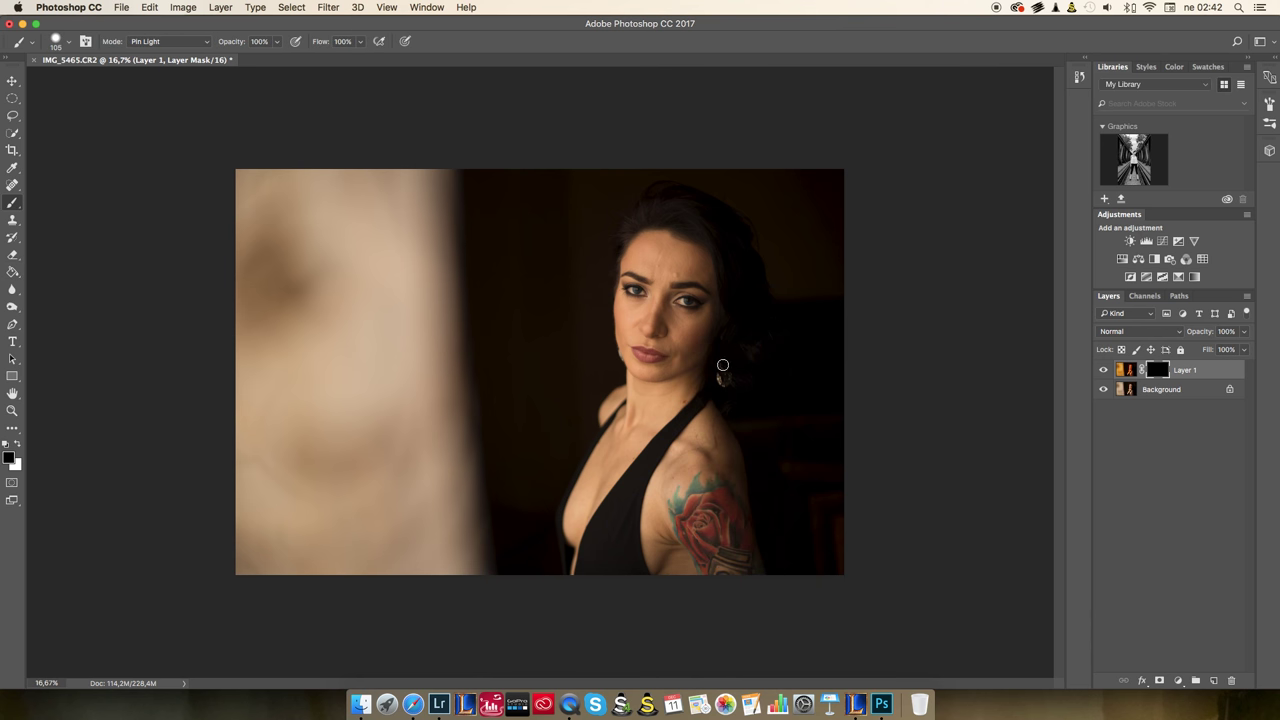
pyautogui.rightClick(708, 339)
pyautogui.moveTo(813, 369); pyautogui.dragTo(828, 369)
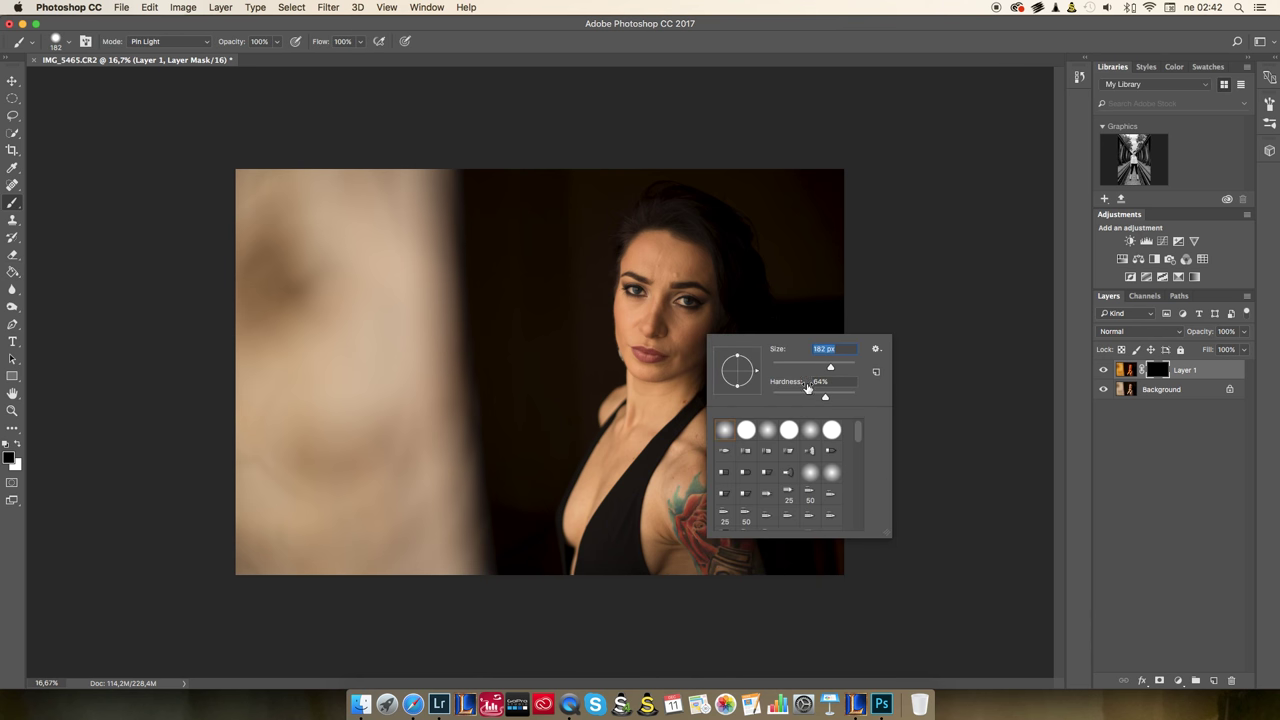
pyautogui.press('Return')
pyautogui.rightClick(700, 350)
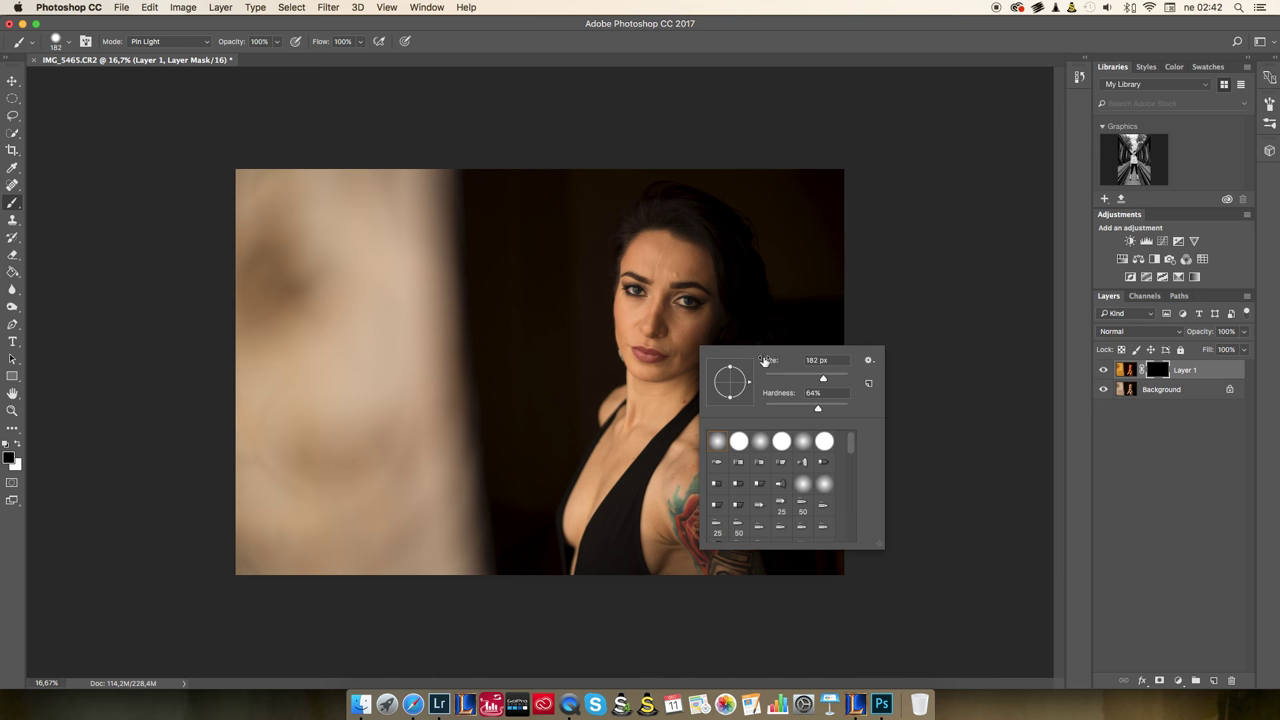
pyautogui.moveTo(826, 379); pyautogui.dragTo(838, 379)
pyautogui.press('Return')
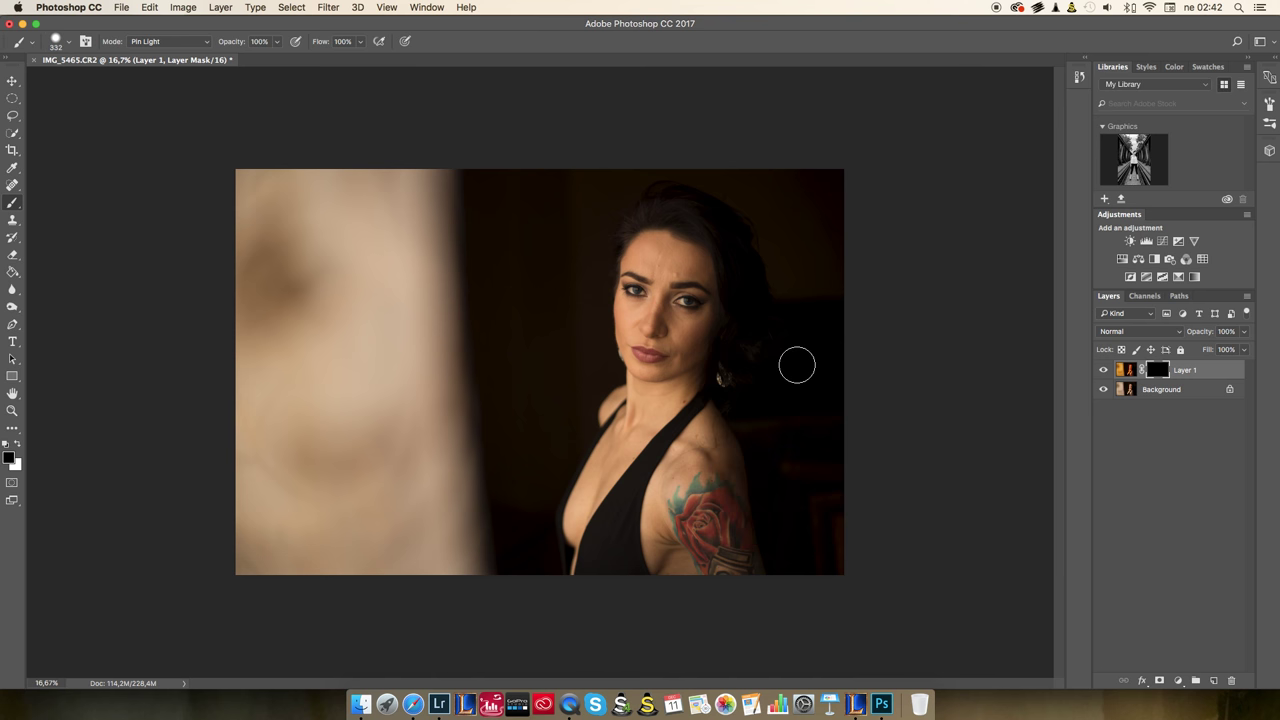
# Step: Make white the foreground colour and paint over the woman's whole face on the Layer 1 mask
pyautogui.press('x')
pyautogui.scroll(3, 755, 310)
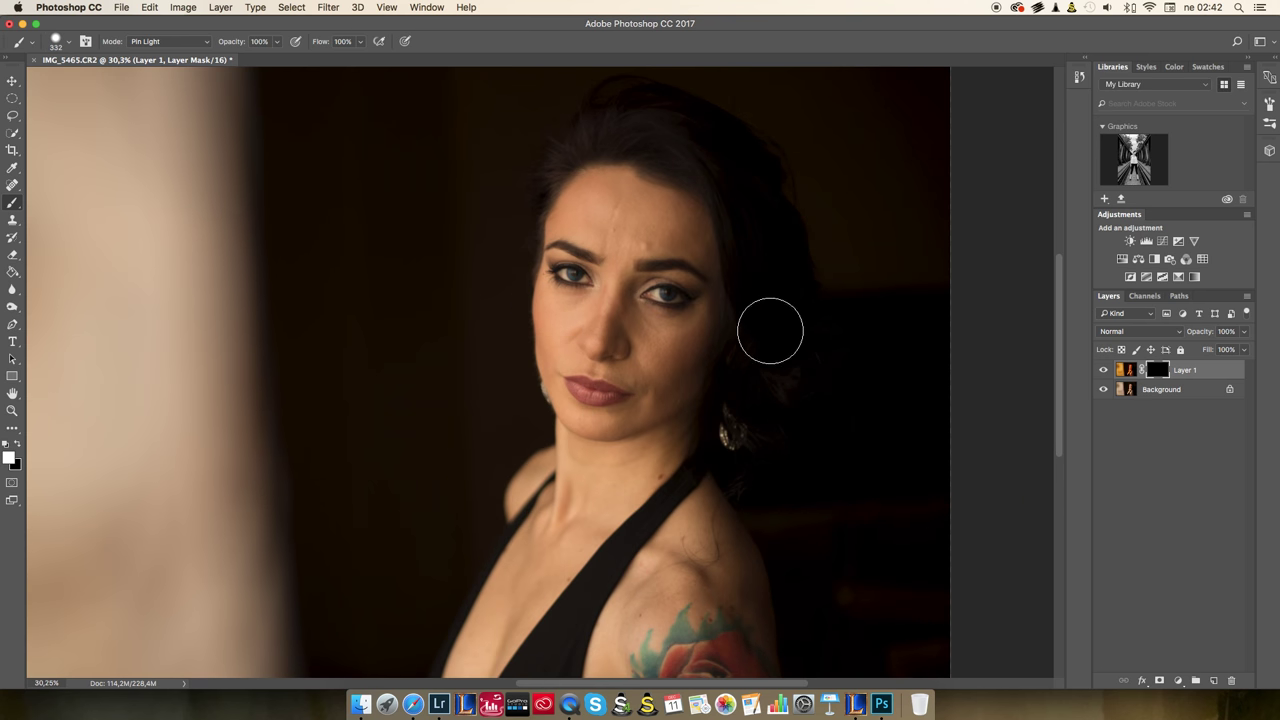
pyautogui.scroll(-3, 770, 331)
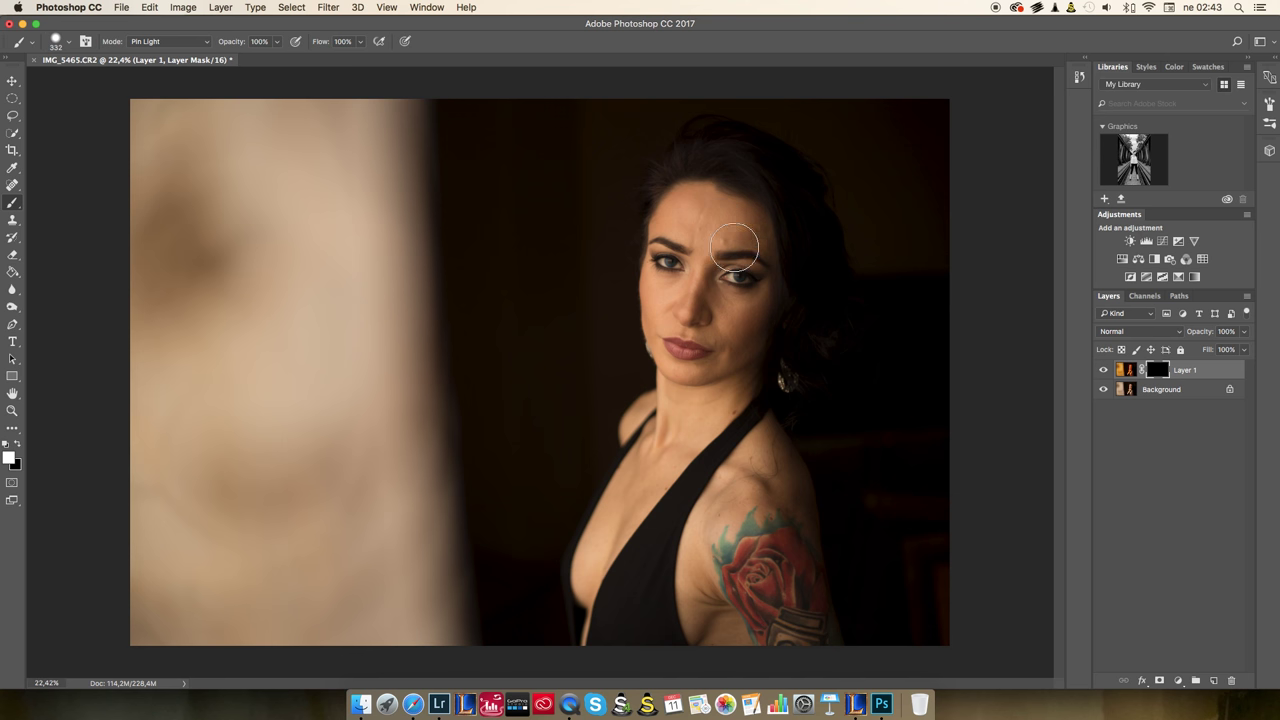
pyautogui.moveTo(735, 240)
pyautogui.mouseDown()
pyautogui.moveTo(701, 194)
pyautogui.moveTo(712, 220)
pyautogui.moveTo(696, 241)
pyautogui.moveTo(678, 224)
pyautogui.moveTo(667, 277)
pyautogui.moveTo(680, 214)
pyautogui.moveTo(661, 302)
pyautogui.moveTo(690, 350)
pyautogui.moveTo(750, 311)
pyautogui.moveTo(763, 235)
pyautogui.moveTo(748, 197)
pyautogui.moveTo(703, 292)
pyautogui.moveTo(722, 268)
pyautogui.moveTo(713, 197)
pyautogui.moveTo(682, 210)
pyautogui.moveTo(674, 338)
pyautogui.moveTo(692, 358)
pyautogui.moveTo(730, 348)
pyautogui.moveTo(677, 351)
pyautogui.moveTo(672, 336)
pyautogui.moveTo(734, 343)
pyautogui.moveTo(767, 303)
pyautogui.moveTo(752, 322)
pyautogui.moveTo(765, 243)
pyautogui.moveTo(731, 197)
pyautogui.moveTo(699, 192)
pyautogui.moveTo(678, 200)
pyautogui.moveTo(676, 340)
pyautogui.mouseUp()
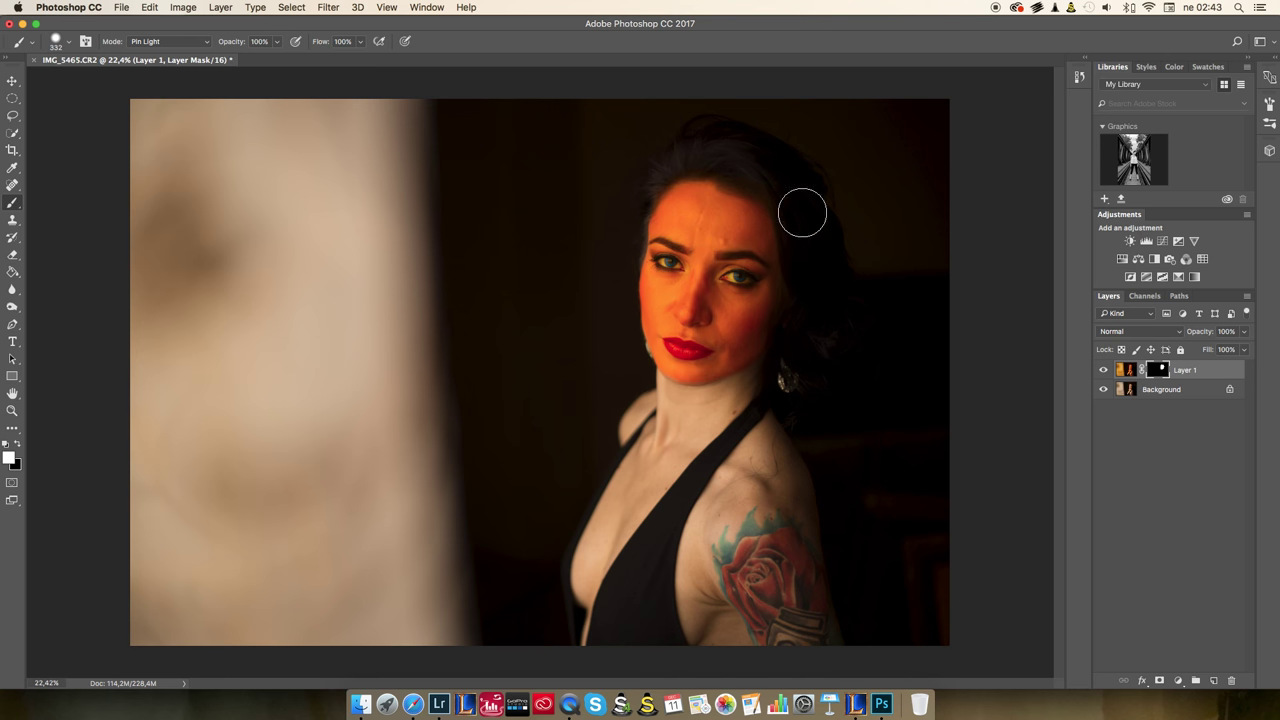
pyautogui.moveTo(671, 287); pyautogui.dragTo(684, 219)
# Step: Set the brush hardness to 30% and paint black over the face on the Layer 1 mask to hide the saturated colours
pyautogui.rightClick(752, 209)
pyautogui.moveTo(862, 272); pyautogui.dragTo(845, 271)
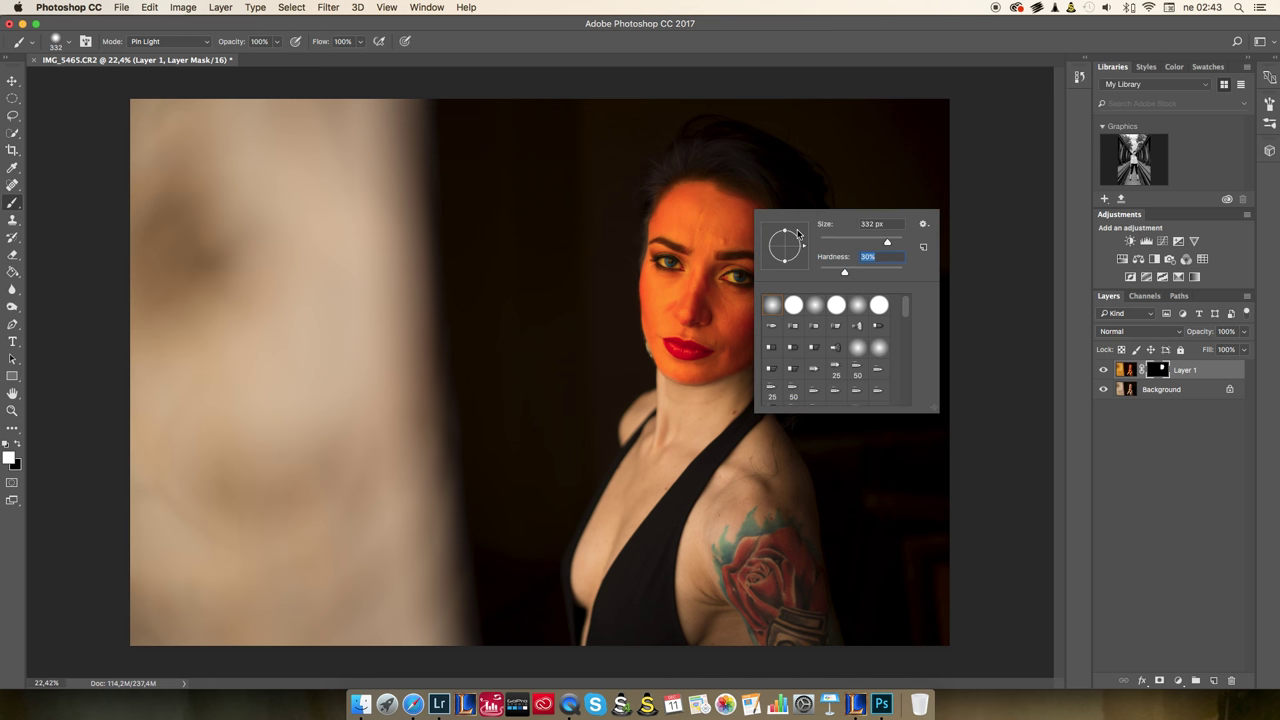
pyautogui.press('Return')
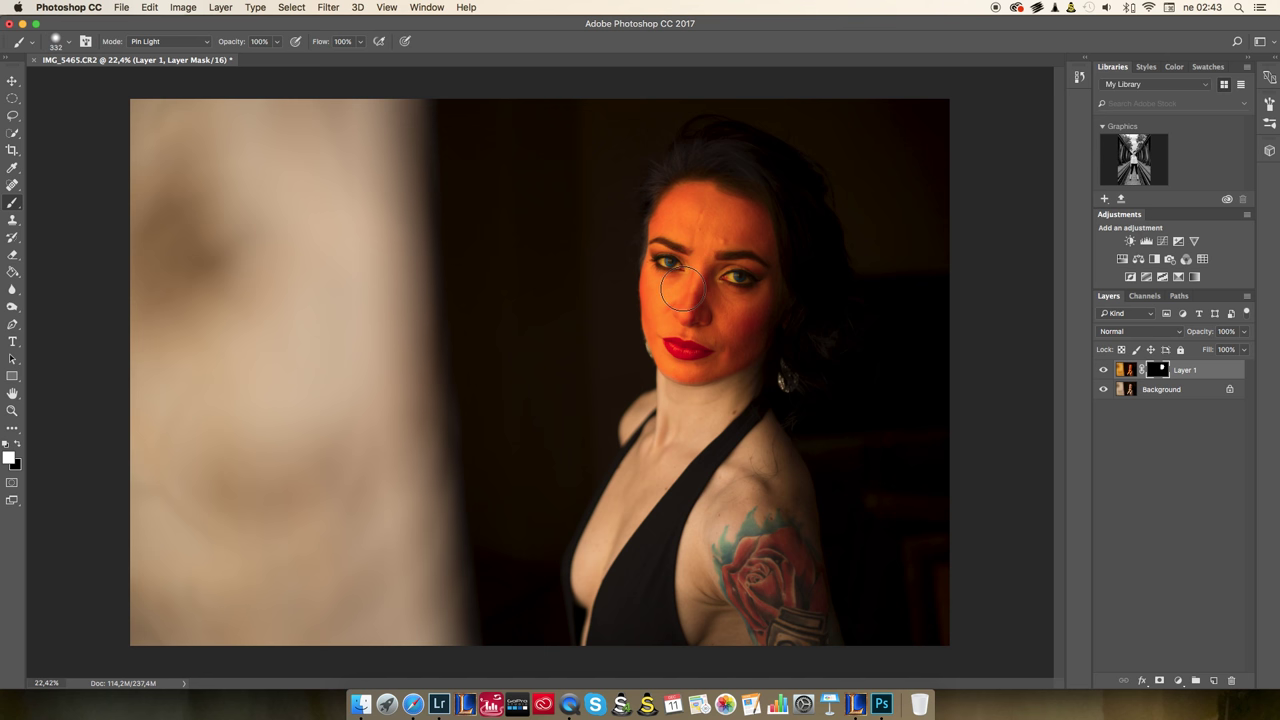
pyautogui.press('x')
pyautogui.moveTo(622, 202)
pyautogui.mouseDown()
pyautogui.moveTo(758, 194)
pyautogui.moveTo(621, 291)
pyautogui.moveTo(791, 250)
pyautogui.moveTo(786, 272)
pyautogui.moveTo(711, 320)
pyautogui.moveTo(675, 372)
pyautogui.moveTo(701, 425)
pyautogui.mouseUp()
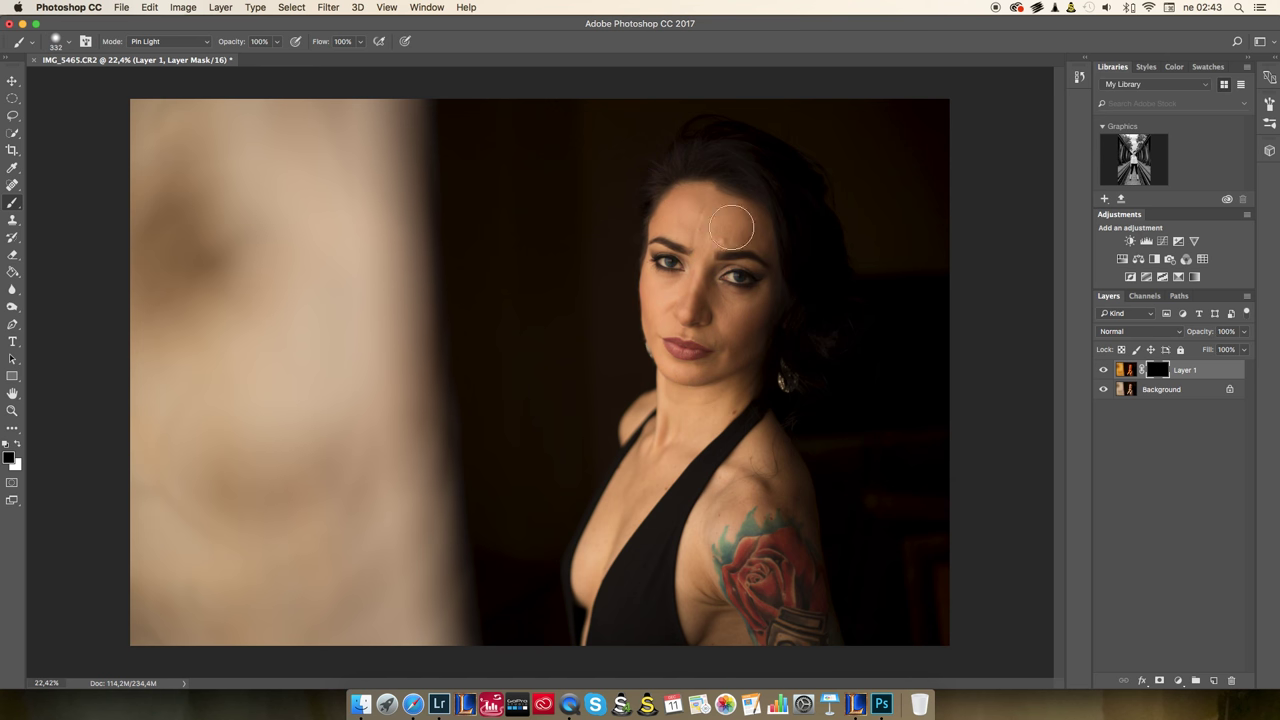
# Step: Set the brush size to 300 px, make white the foreground colour, and lower the brush opacity to 21%
pyautogui.rightClick(711, 318)
pyautogui.moveTo(815, 363); pyautogui.dragTo(812, 363)
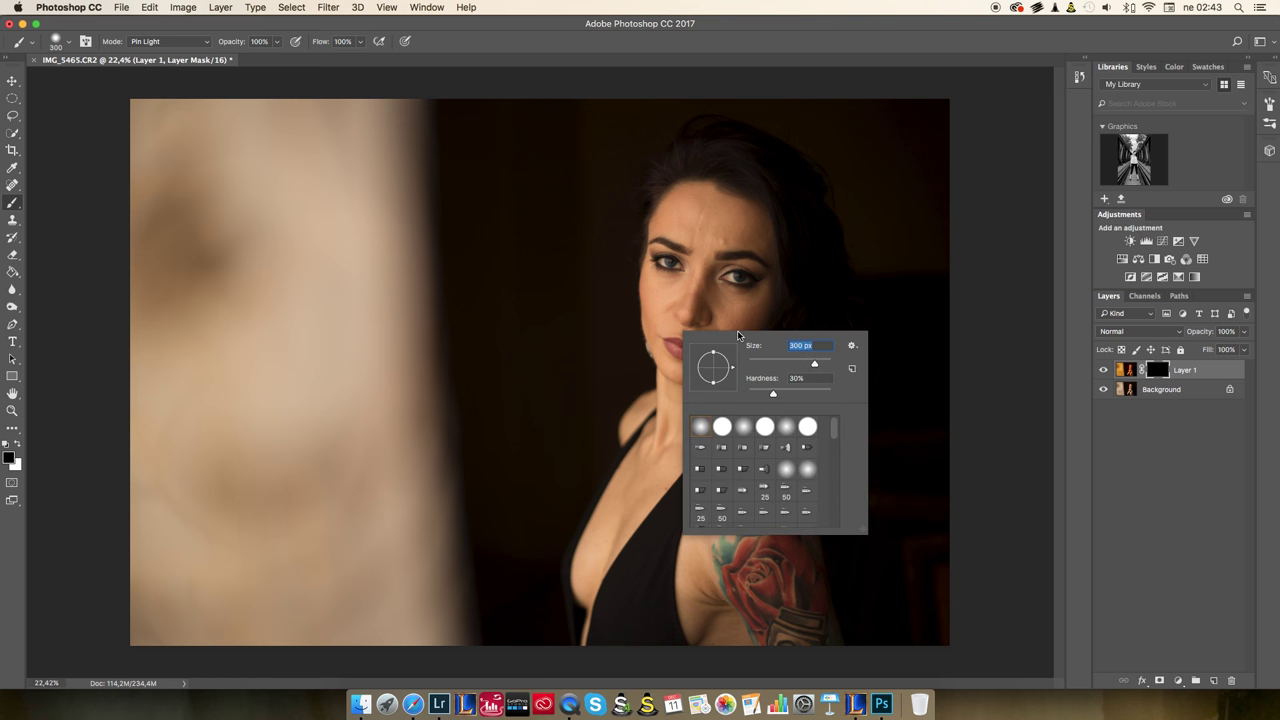
pyautogui.press('Return')
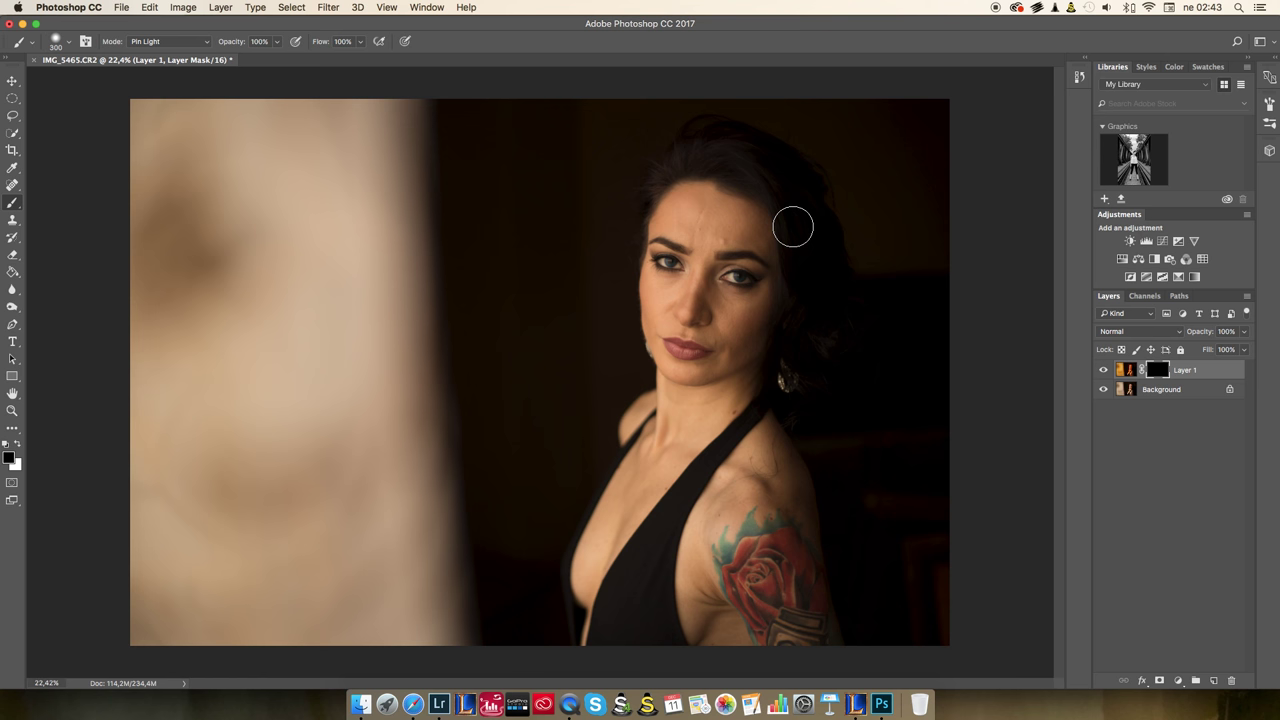
pyautogui.press('x')
pyautogui.click(277, 42)
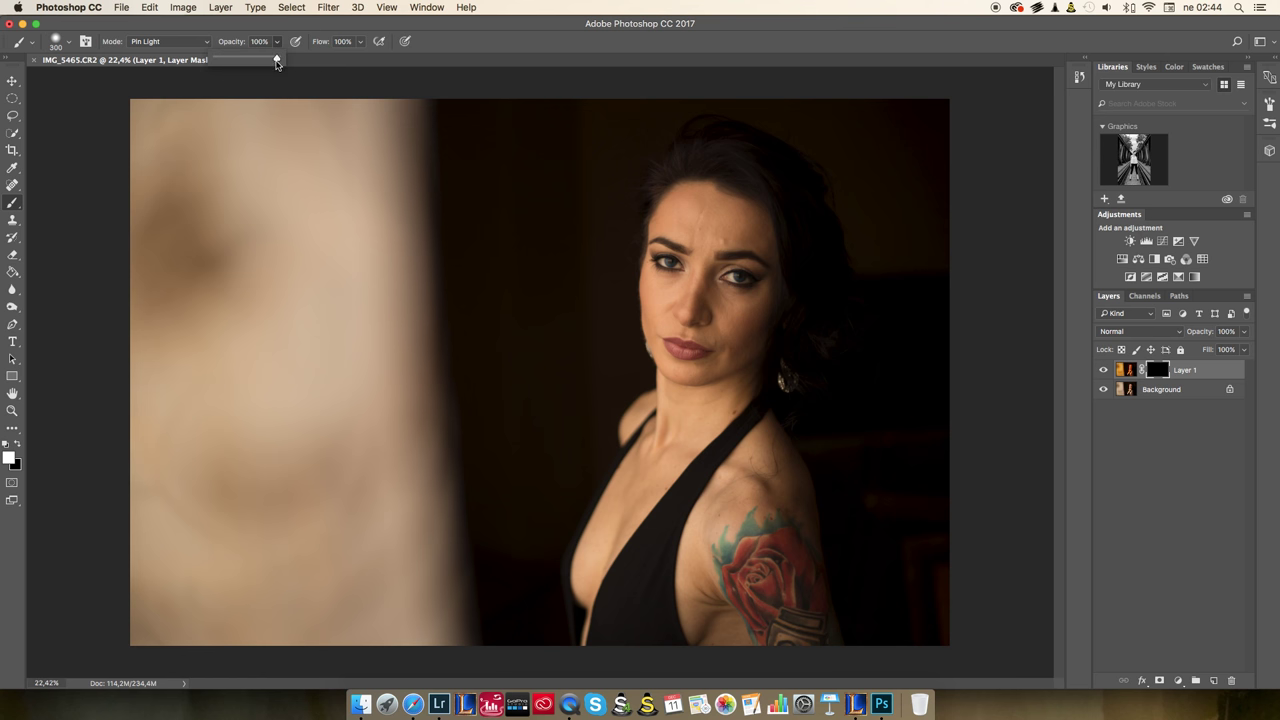
pyautogui.moveTo(277, 60); pyautogui.dragTo(221, 16)
pyautogui.click(221, 16)
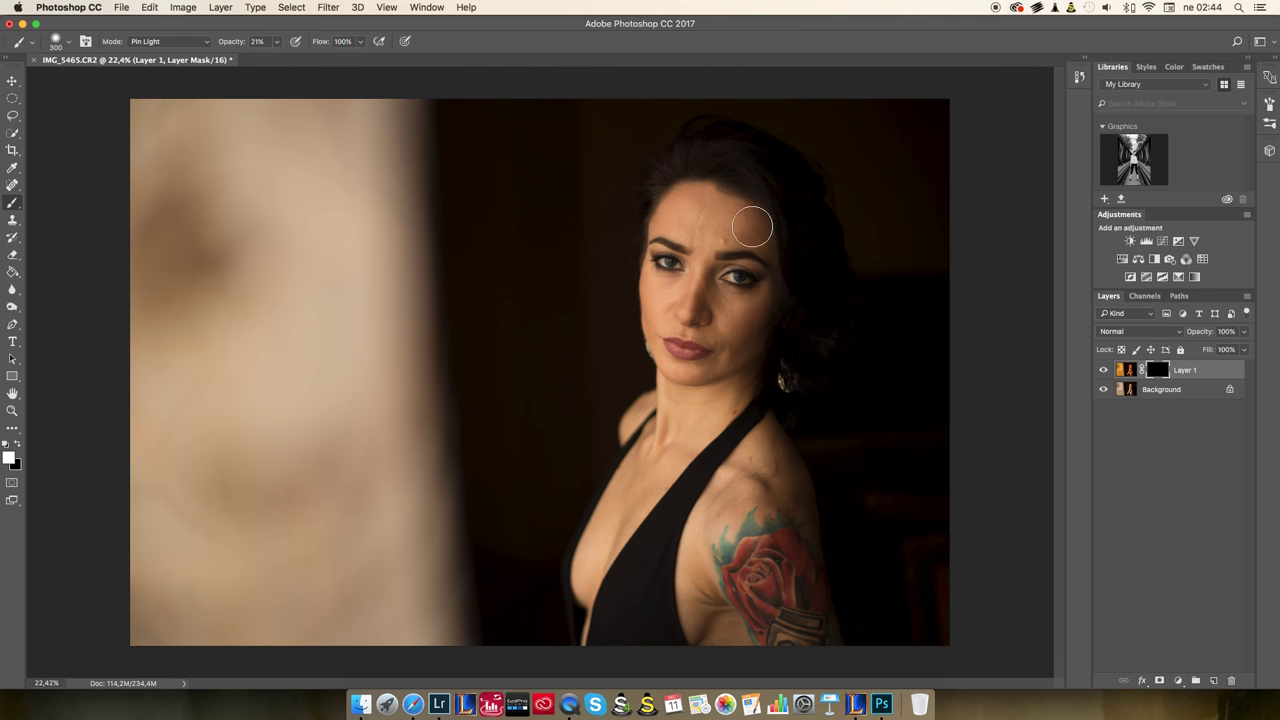
# Step: Build up white strokes at 21% opacity over the woman's face on the Layer 1 mask to reveal the saturated colours gradually
pyautogui.moveTo(681, 198); pyautogui.dragTo(658, 241)
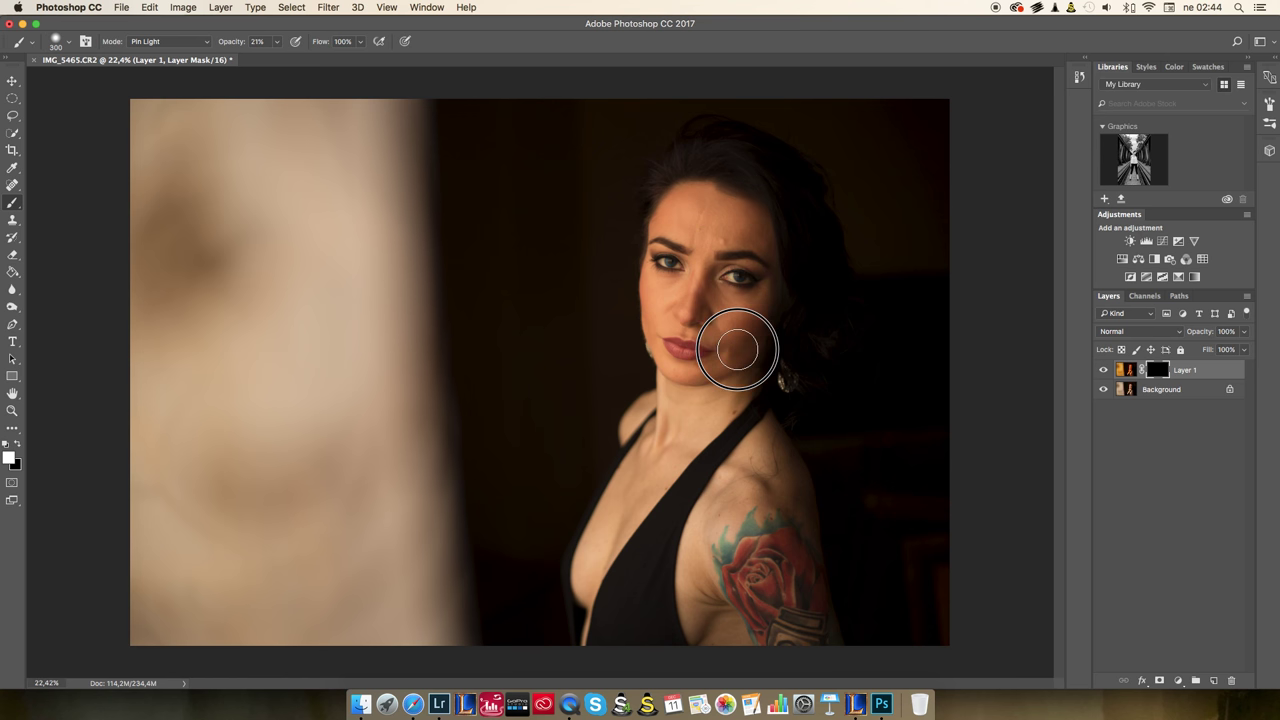
pyautogui.moveTo(767, 233)
pyautogui.mouseDown()
pyautogui.moveTo(748, 202)
pyautogui.moveTo(693, 185)
pyautogui.mouseUp()
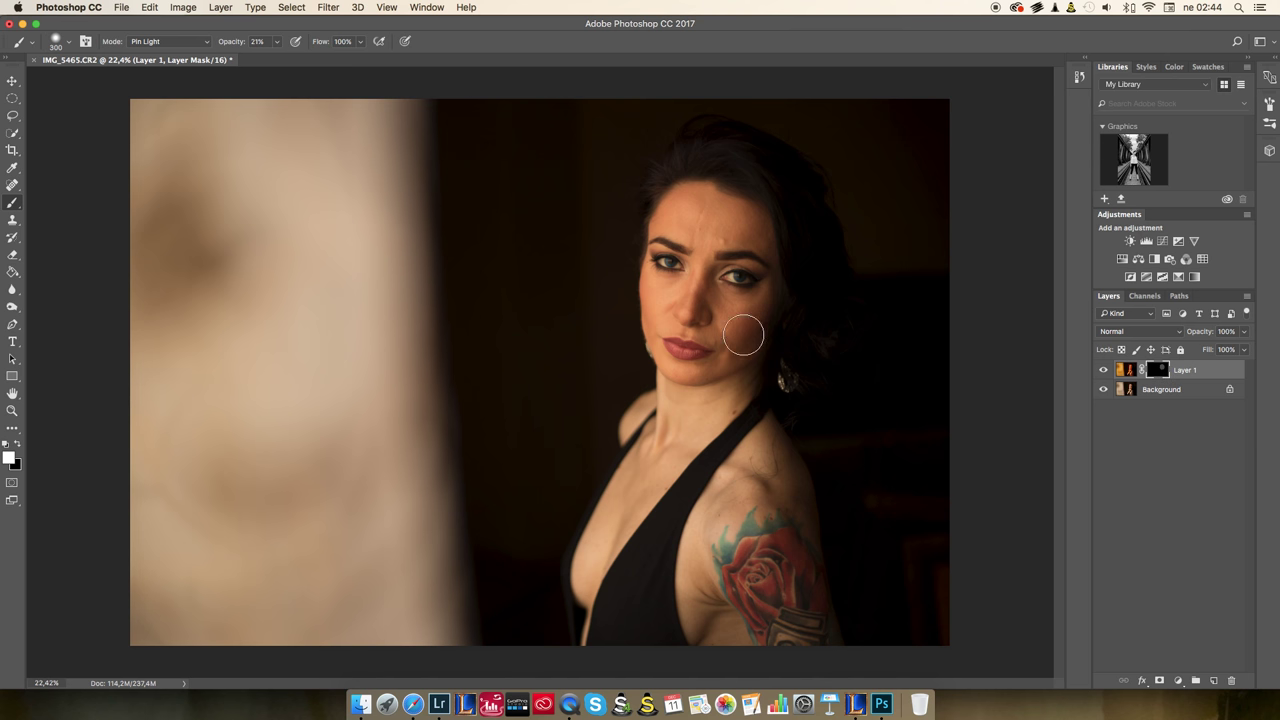
pyautogui.moveTo(611, 215)
pyautogui.mouseDown()
pyautogui.moveTo(748, 202)
pyautogui.moveTo(666, 260)
pyautogui.moveTo(750, 246)
pyautogui.moveTo(690, 298)
pyautogui.moveTo(676, 330)
pyautogui.moveTo(737, 311)
pyautogui.moveTo(753, 326)
pyautogui.moveTo(728, 350)
pyautogui.moveTo(766, 312)
pyautogui.moveTo(763, 230)
pyautogui.moveTo(748, 256)
pyautogui.moveTo(685, 218)
pyautogui.moveTo(687, 192)
pyautogui.moveTo(685, 227)
pyautogui.moveTo(735, 229)
pyautogui.moveTo(737, 246)
pyautogui.moveTo(712, 320)
pyautogui.moveTo(694, 188)
pyautogui.moveTo(669, 333)
pyautogui.moveTo(681, 358)
pyautogui.moveTo(761, 324)
pyautogui.moveTo(771, 213)
pyautogui.moveTo(761, 327)
pyautogui.moveTo(714, 352)
pyautogui.moveTo(678, 348)
pyautogui.mouseUp()
pyautogui.moveTo(698, 186)
pyautogui.mouseDown()
pyautogui.moveTo(677, 206)
pyautogui.moveTo(700, 223)
pyautogui.moveTo(700, 266)
pyautogui.moveTo(664, 345)
pyautogui.moveTo(729, 329)
pyautogui.moveTo(757, 286)
pyautogui.moveTo(737, 223)
pyautogui.moveTo(691, 177)
pyautogui.moveTo(746, 177)
pyautogui.moveTo(660, 277)
pyautogui.moveTo(786, 271)
pyautogui.moveTo(723, 363)
pyautogui.moveTo(794, 257)
pyautogui.moveTo(742, 320)
pyautogui.mouseUp()
# Step: Set the brush size to 396 px and opacity to 100%, and paint white over the forehead on the Layer 1 mask
pyautogui.rightClick(825, 290)
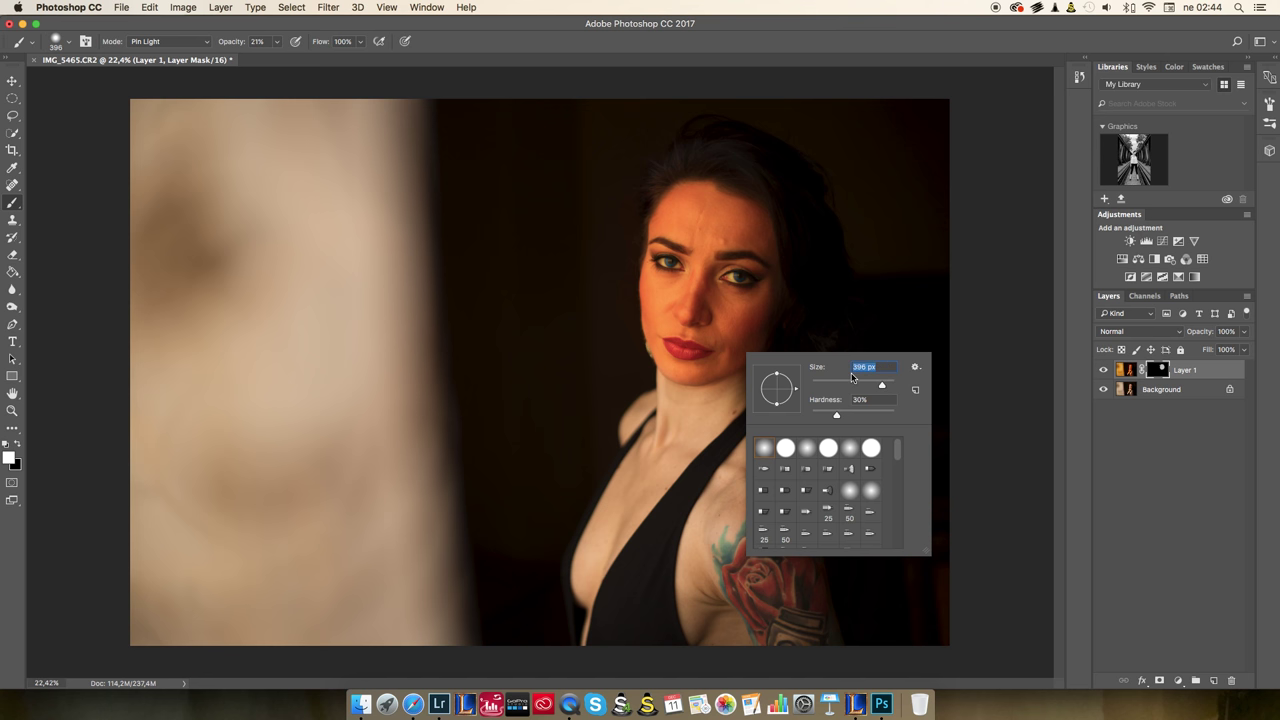
pyautogui.press('Return')
pyautogui.click(277, 43)
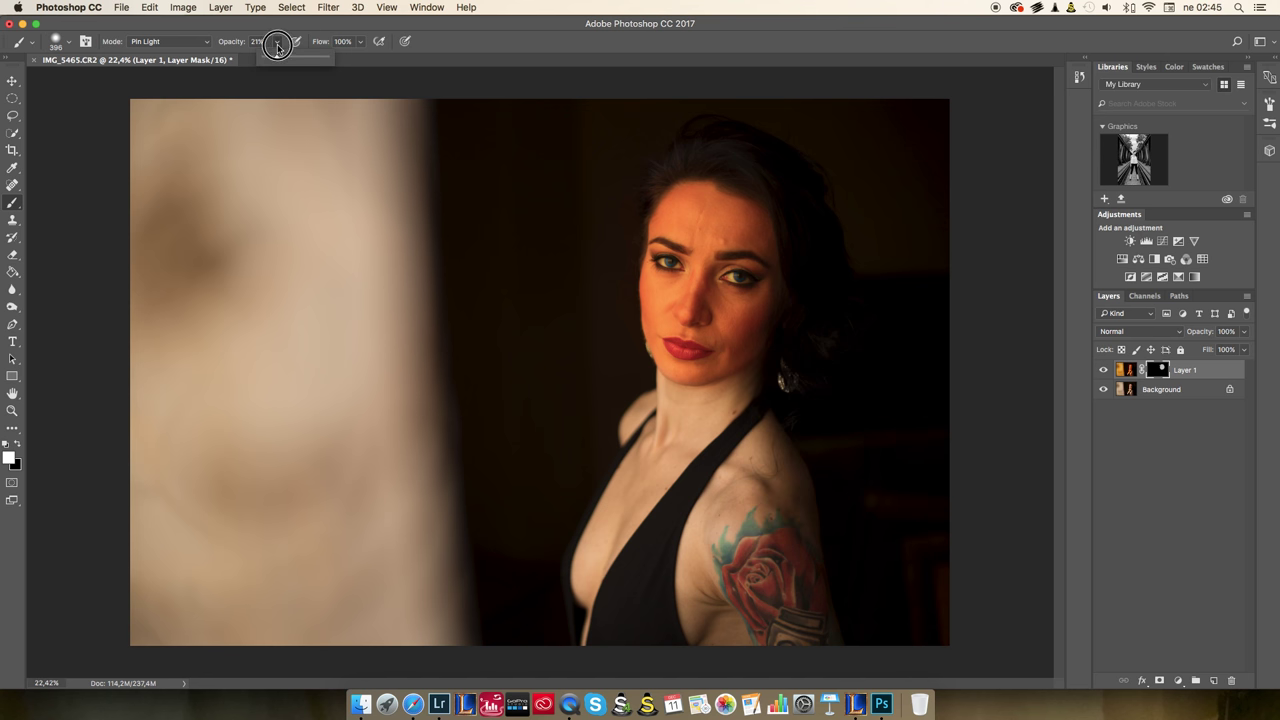
pyautogui.click(336, 35)
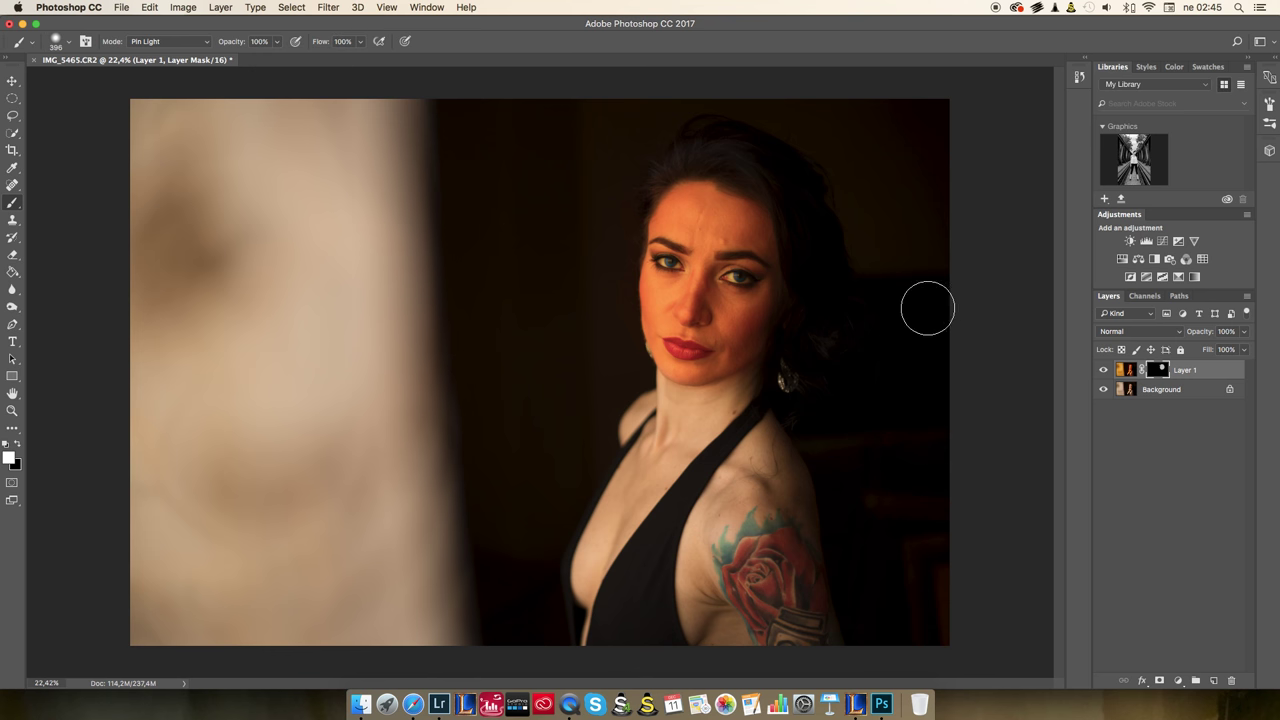
pyautogui.moveTo(753, 201)
pyautogui.mouseDown()
pyautogui.moveTo(654, 229)
pyautogui.moveTo(734, 213)
pyautogui.moveTo(689, 203)
pyautogui.mouseUp()
pyautogui.press('c')
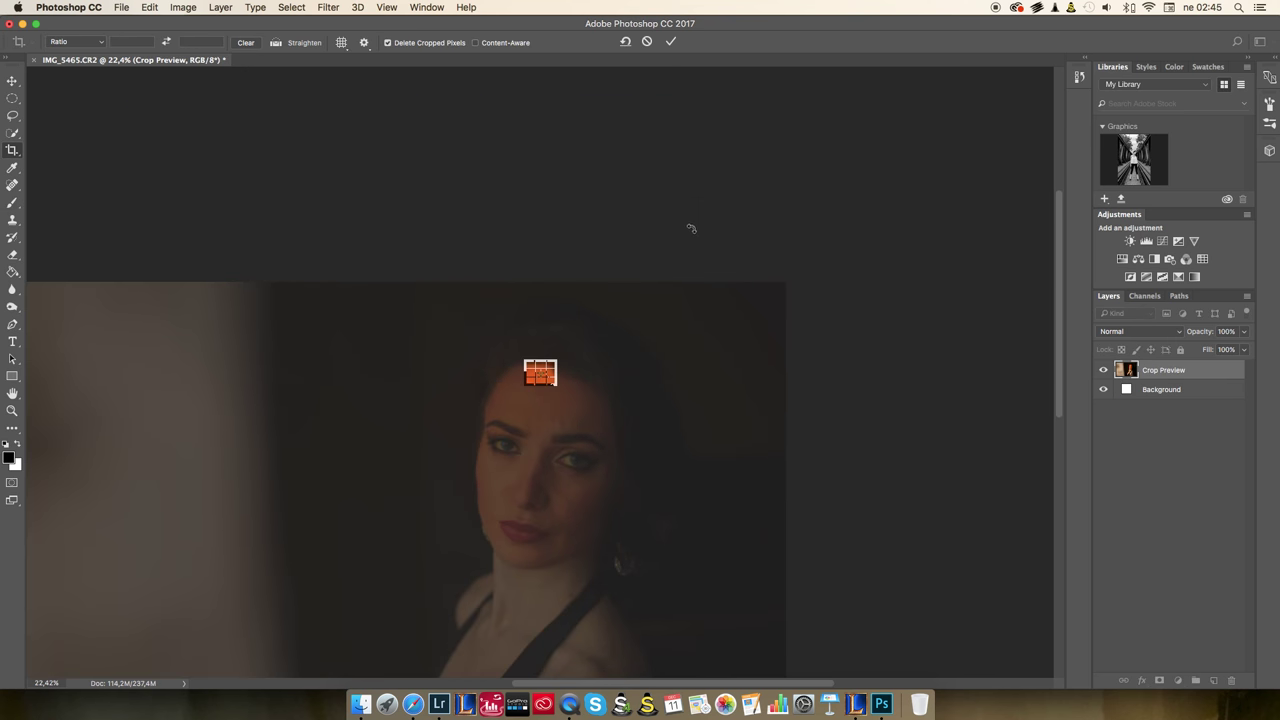
pyautogui.click(647, 41)
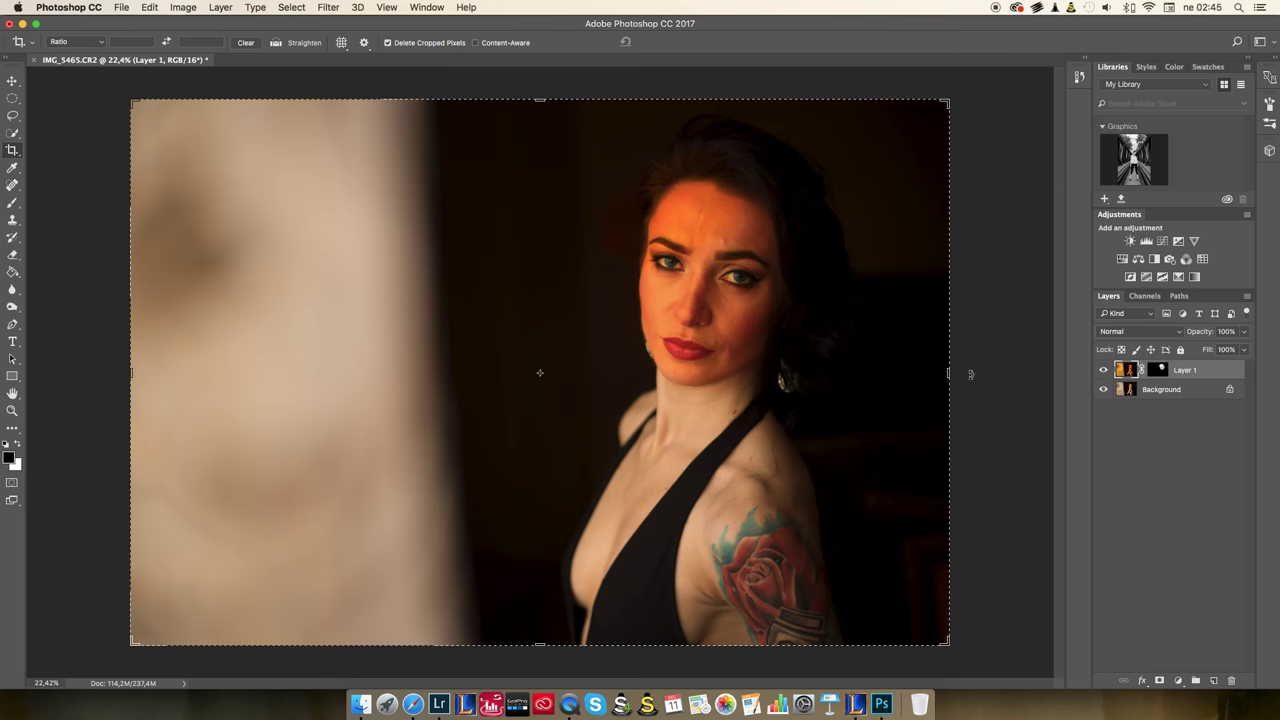
pyautogui.press('b')
pyautogui.moveTo(722, 185)
pyautogui.mouseDown()
pyautogui.moveTo(677, 195)
pyautogui.moveTo(703, 214)
pyautogui.mouseUp()
pyautogui.press('super+z')
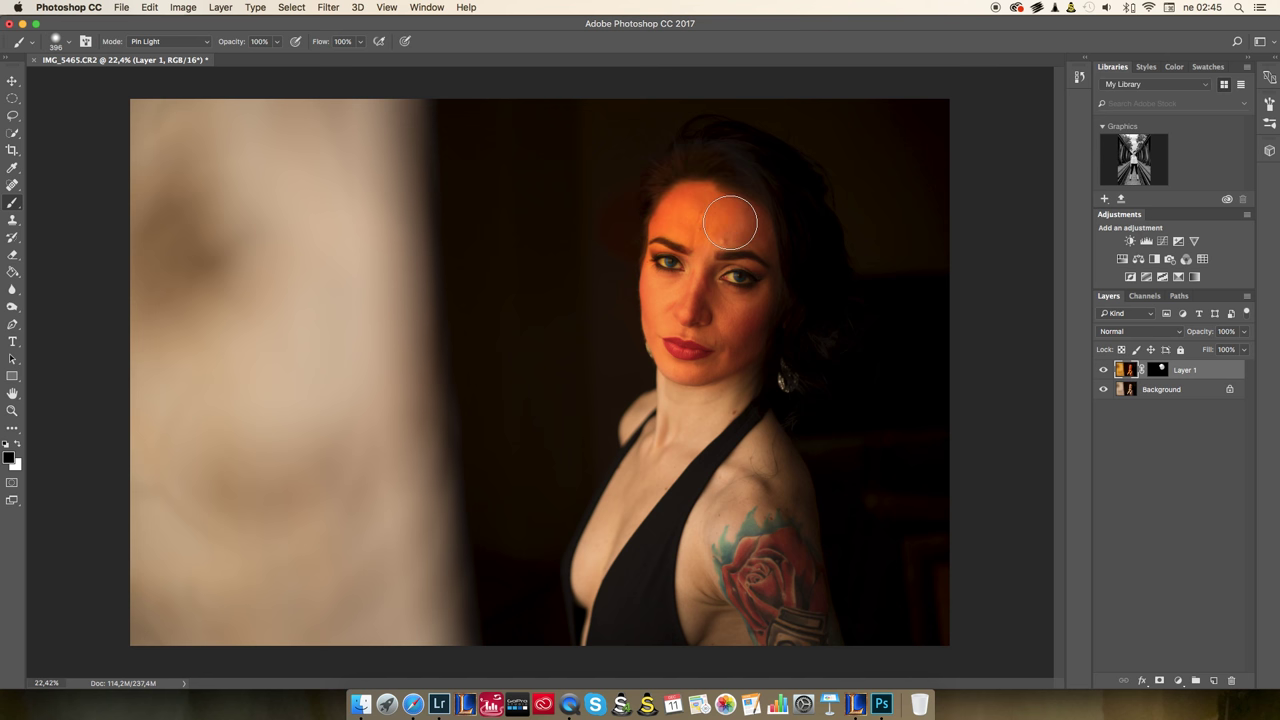
# Step: Select the Layer 1 mask and paint black over the whole face to hide the saturated colours
pyautogui.click(1158, 370)
pyautogui.moveTo(666, 200)
pyautogui.mouseDown()
pyautogui.moveTo(740, 189)
pyautogui.moveTo(623, 391)
pyautogui.moveTo(797, 294)
pyautogui.mouseUp()
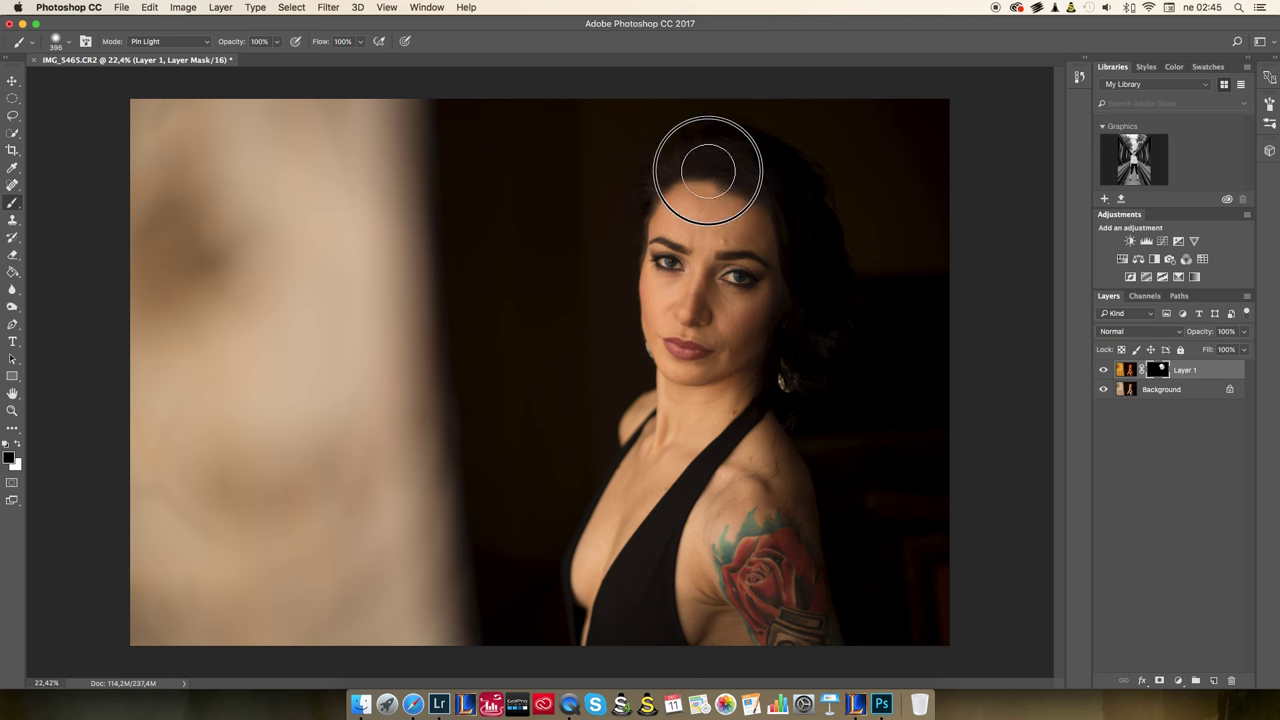
pyautogui.moveTo(654, 150)
pyautogui.mouseDown()
pyautogui.moveTo(822, 229)
pyautogui.moveTo(754, 398)
pyautogui.mouseUp()
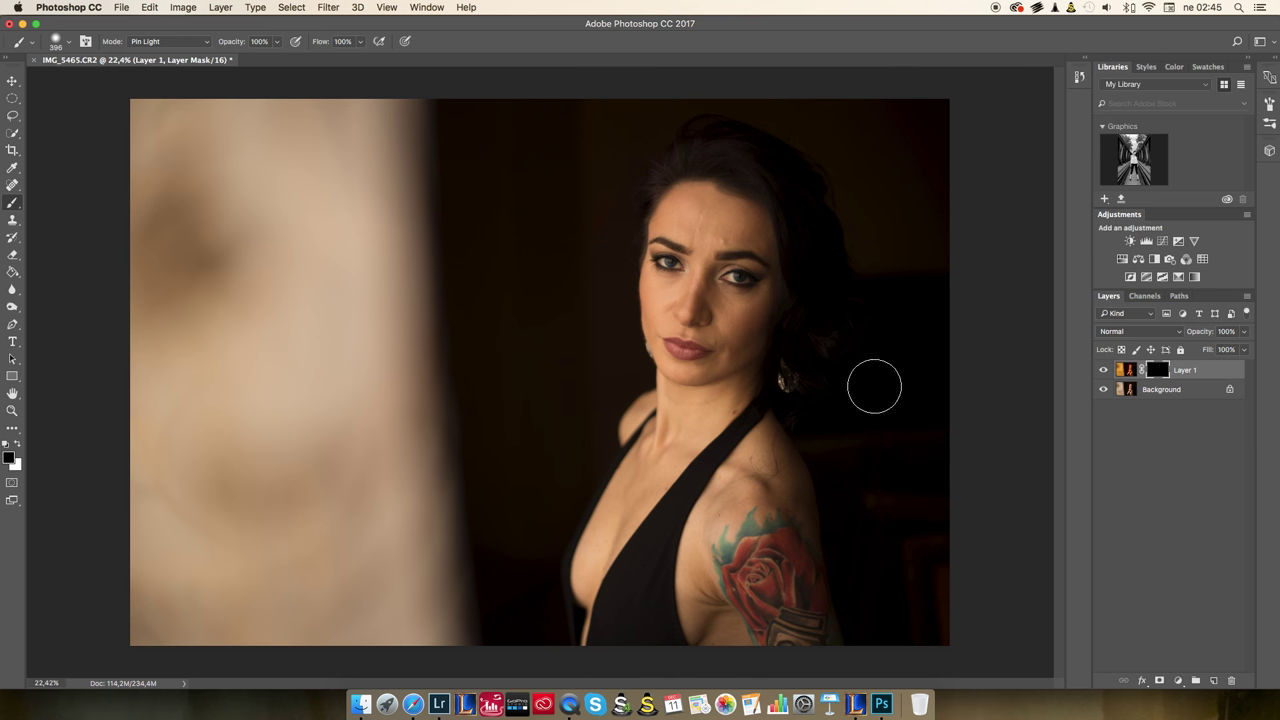
pyautogui.moveTo(678, 222); pyautogui.dragTo(706, 226)
# Step: Merge Layer 1 down into the Background and duplicate the result as a new layer
pyautogui.scroll(3, 717, 286)
pyautogui.scroll(-3, 723, 306)
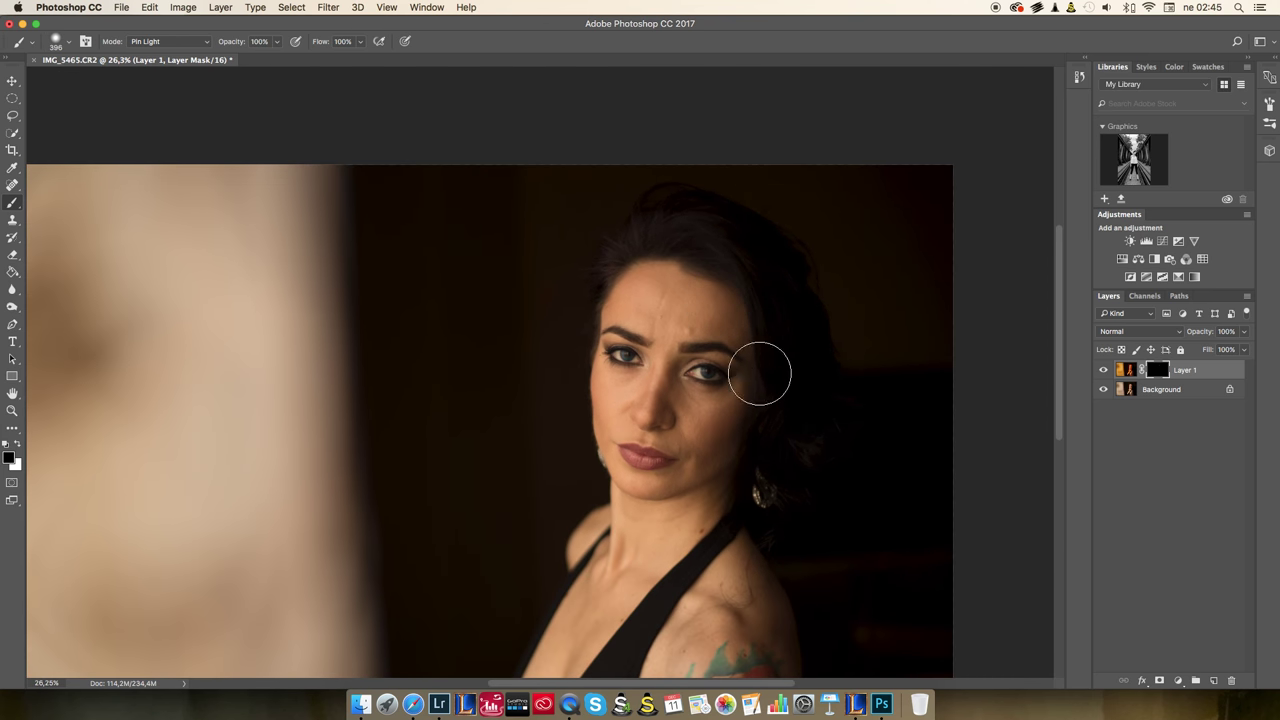
pyautogui.press('super+e')
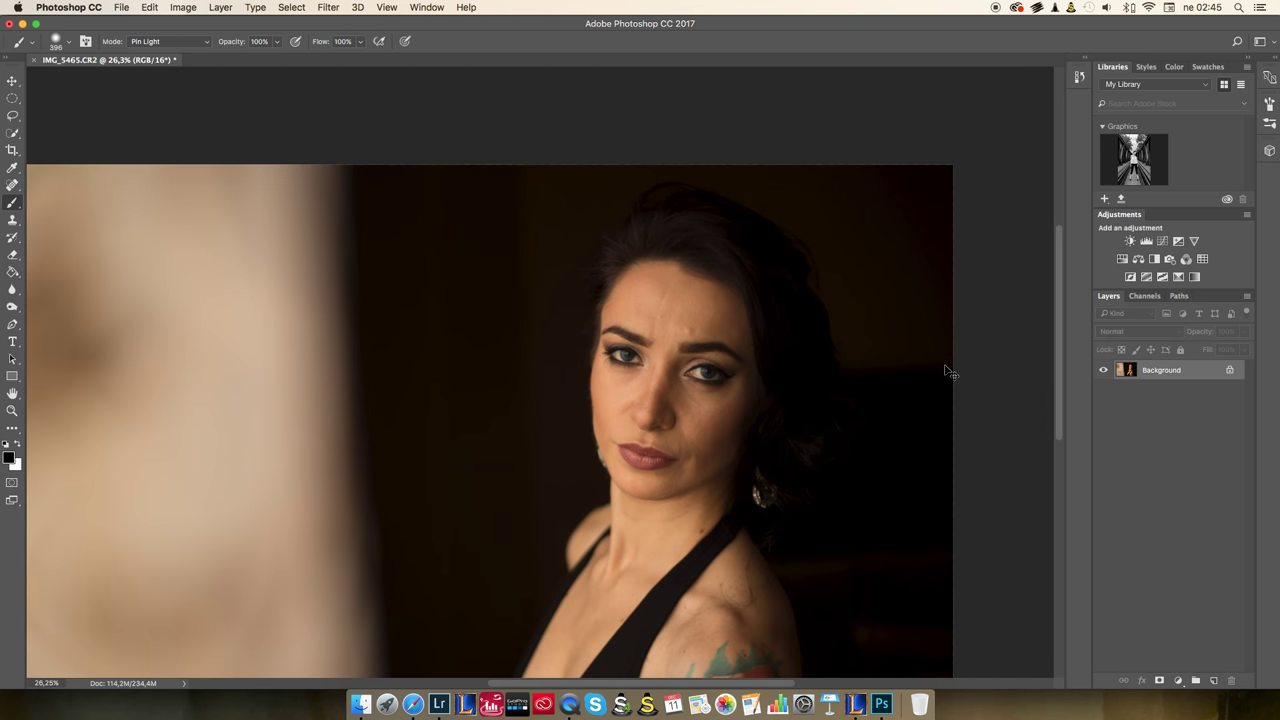
pyautogui.press('super+j')
# Step: Brighten Layer 1 with a Levels adjustment, keeping the white input at 255 and setting the midtones to 1.30
pyautogui.click(184, 8)
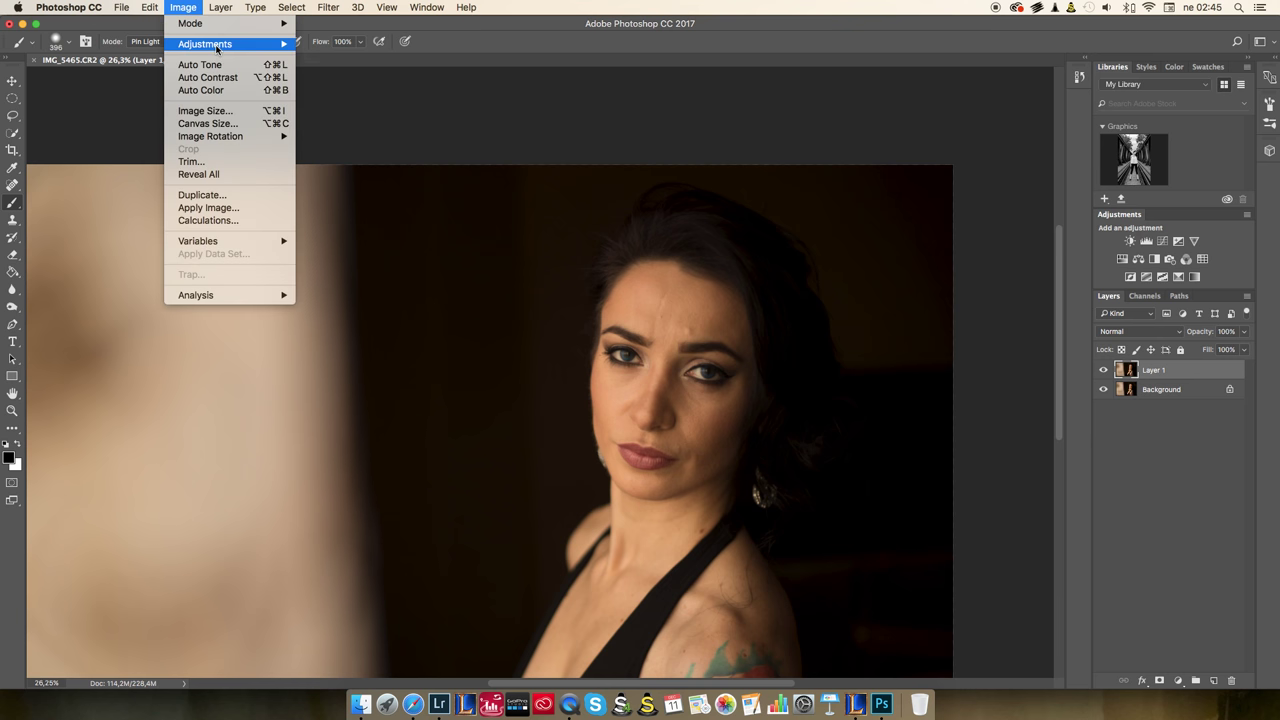
pyautogui.moveTo(219, 46)
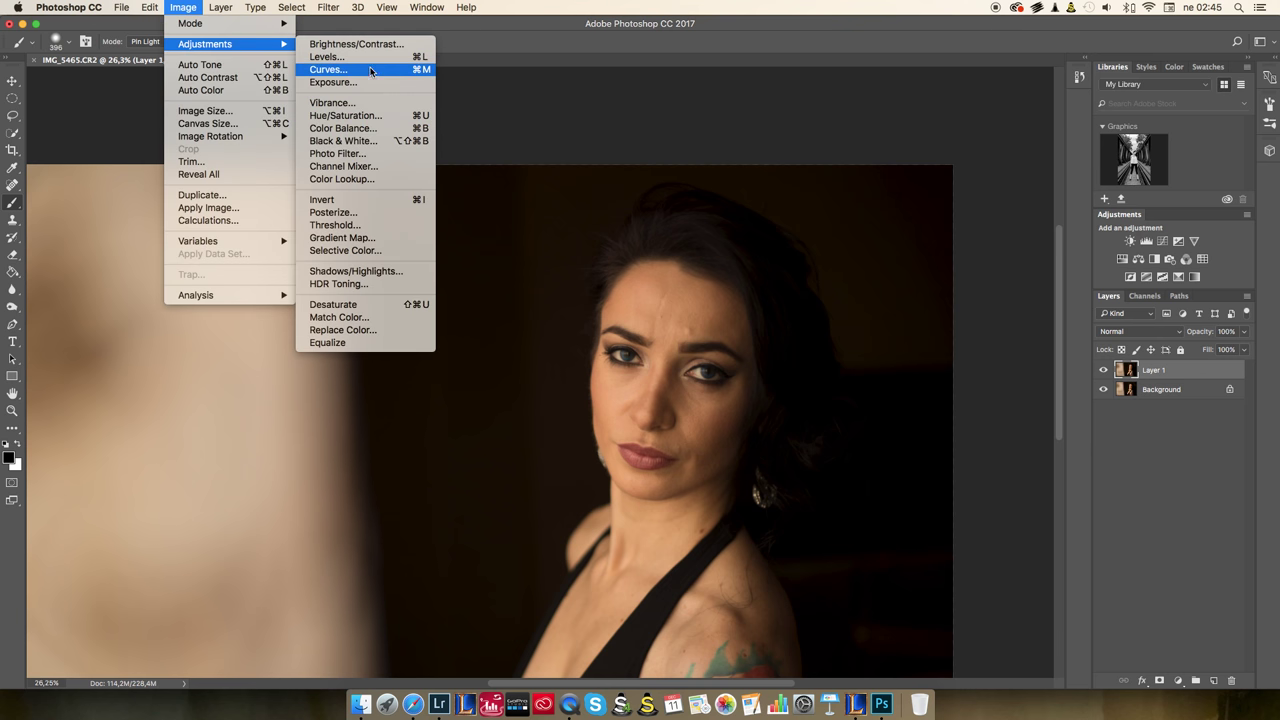
pyautogui.click(330, 57)
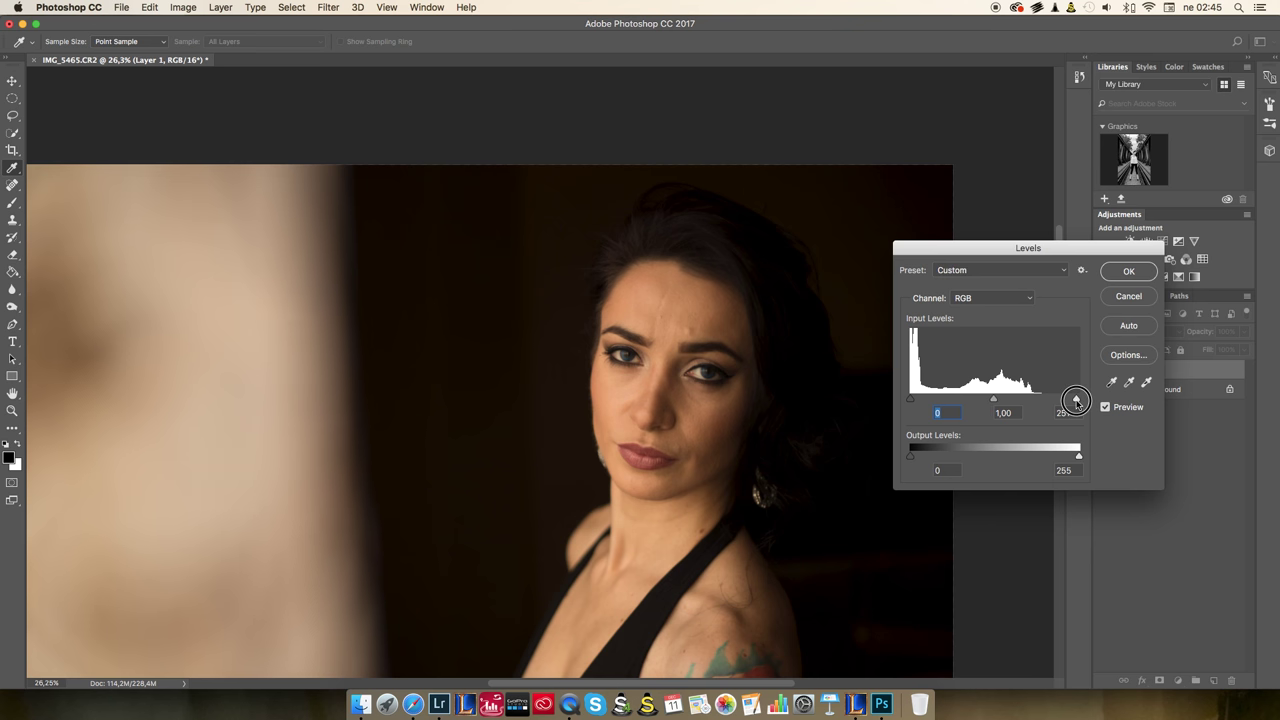
pyautogui.moveTo(1076, 401)
pyautogui.mouseDown()
pyautogui.moveTo(1023, 396)
pyautogui.moveTo(1100, 402)
pyautogui.mouseUp()
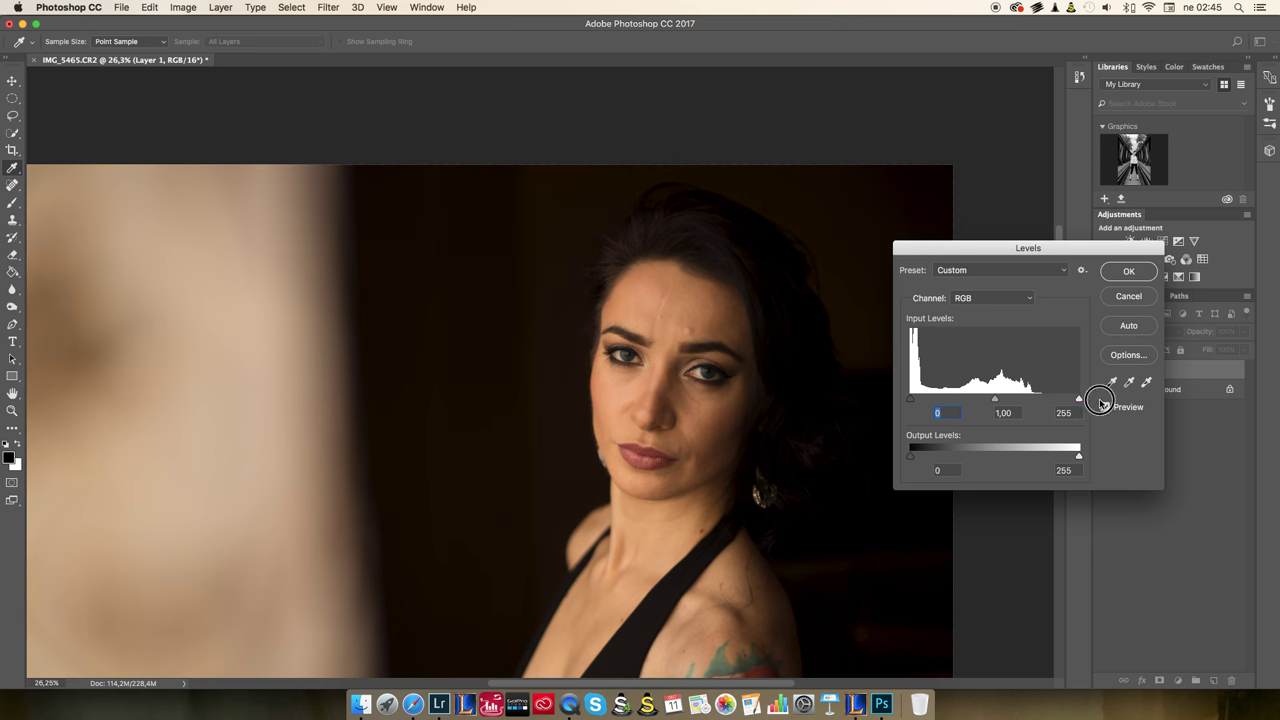
pyautogui.moveTo(995, 401); pyautogui.dragTo(978, 400)
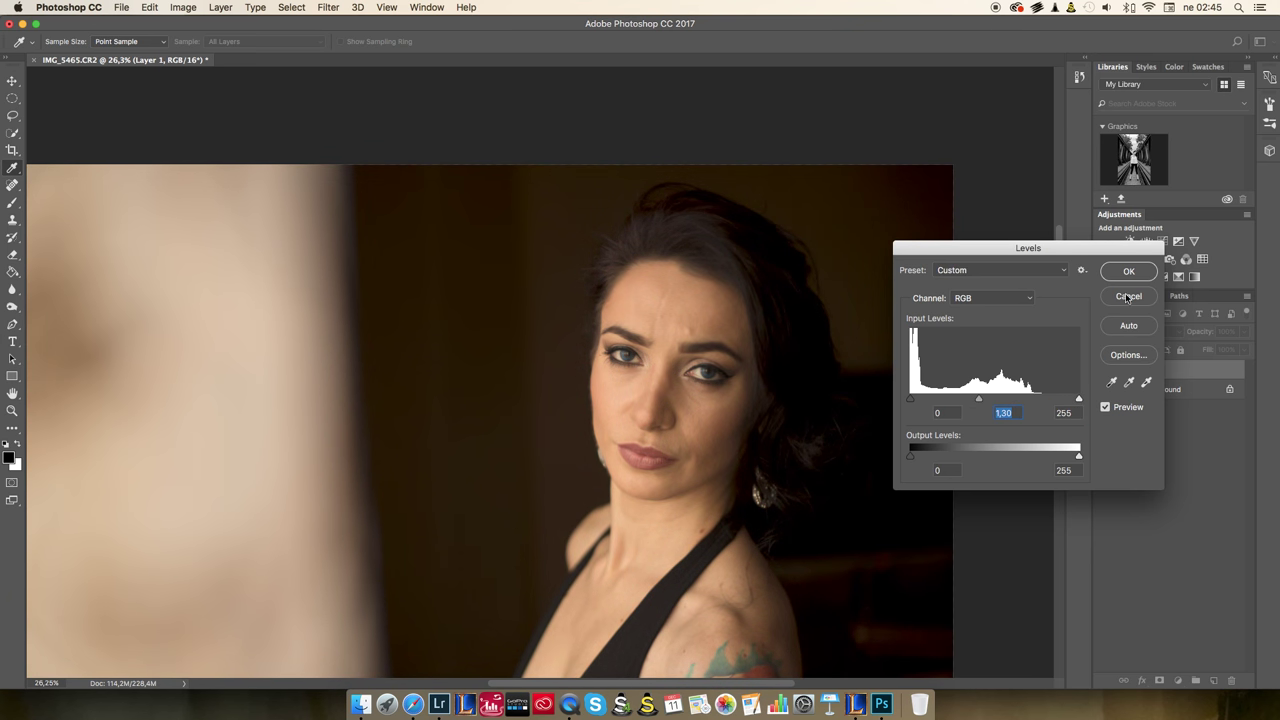
pyautogui.press('Return')
# Step: Add a black layer mask to Layer 1 and make white the foreground colour for the Brush tool
pyautogui.press('b')
pyautogui.scroll(-2, 780, 297)
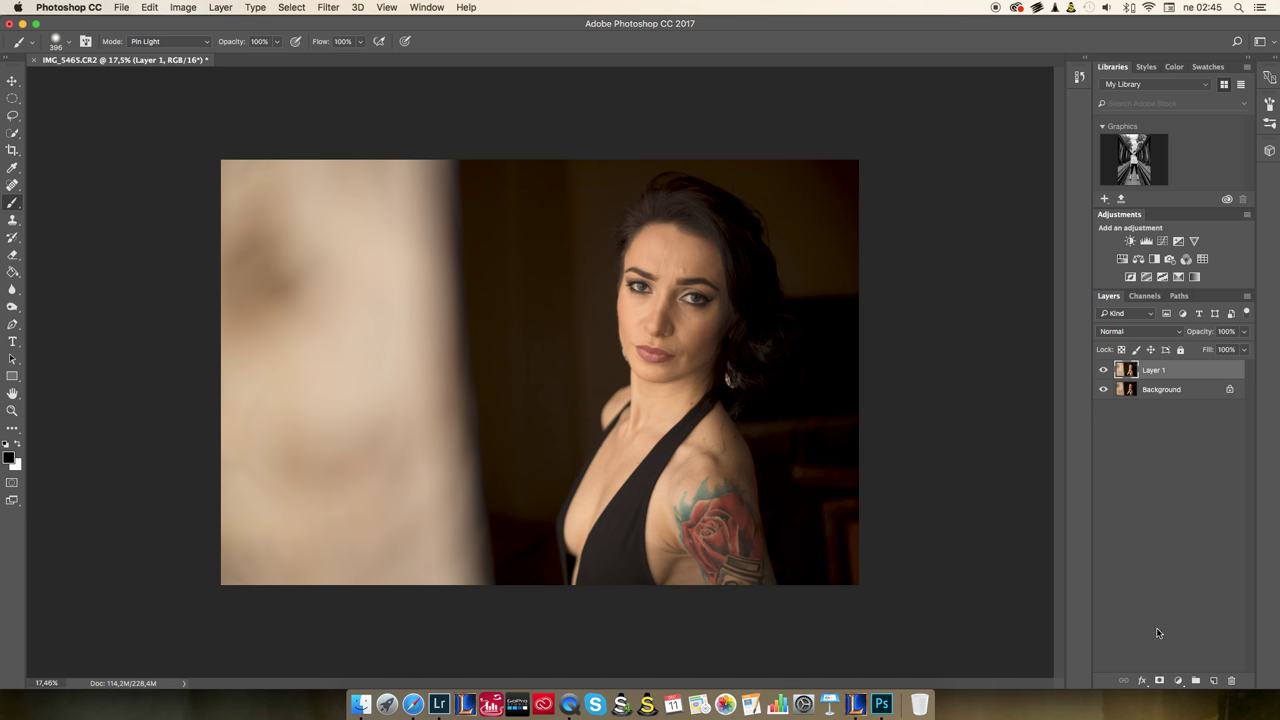
pyautogui.keyDown('alt'); pyautogui.click(1160, 680); pyautogui.keyUp('alt')
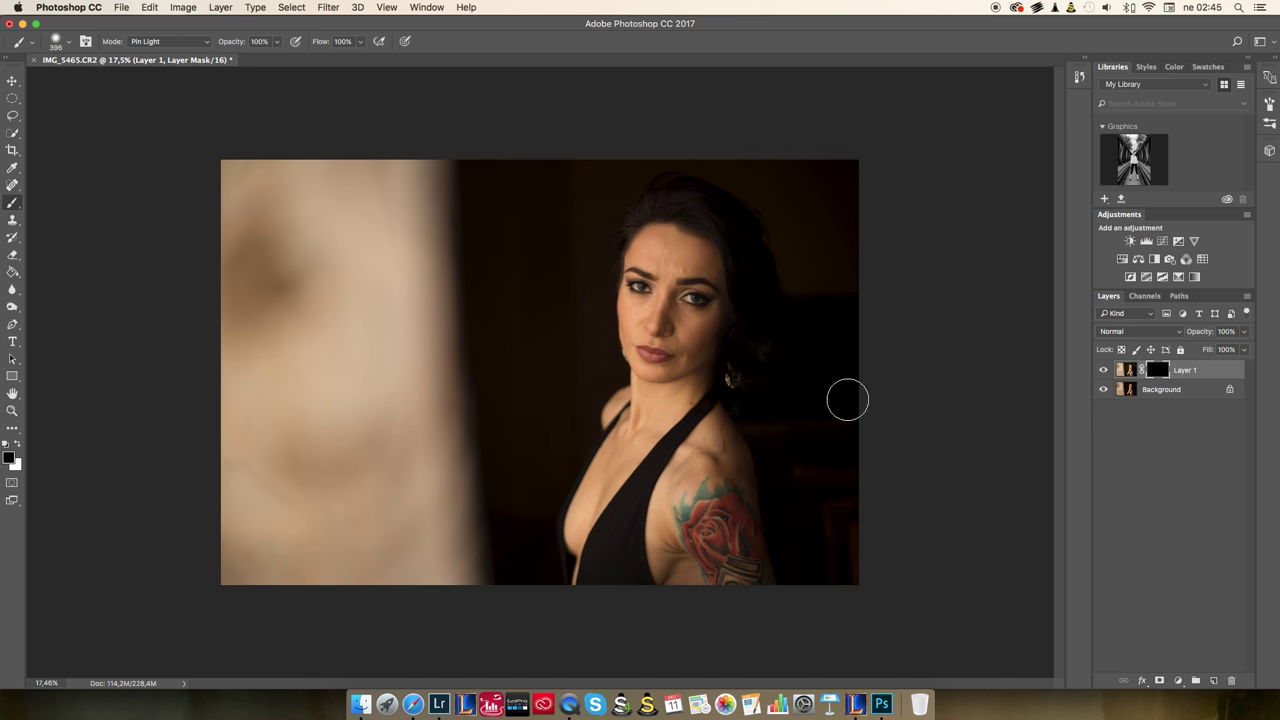
pyautogui.press('x')
# Step: Set the brush to 0% hardness and 492 px, and paint white over the woman on the mask to reveal the brightening
pyautogui.rightClick(706, 282)
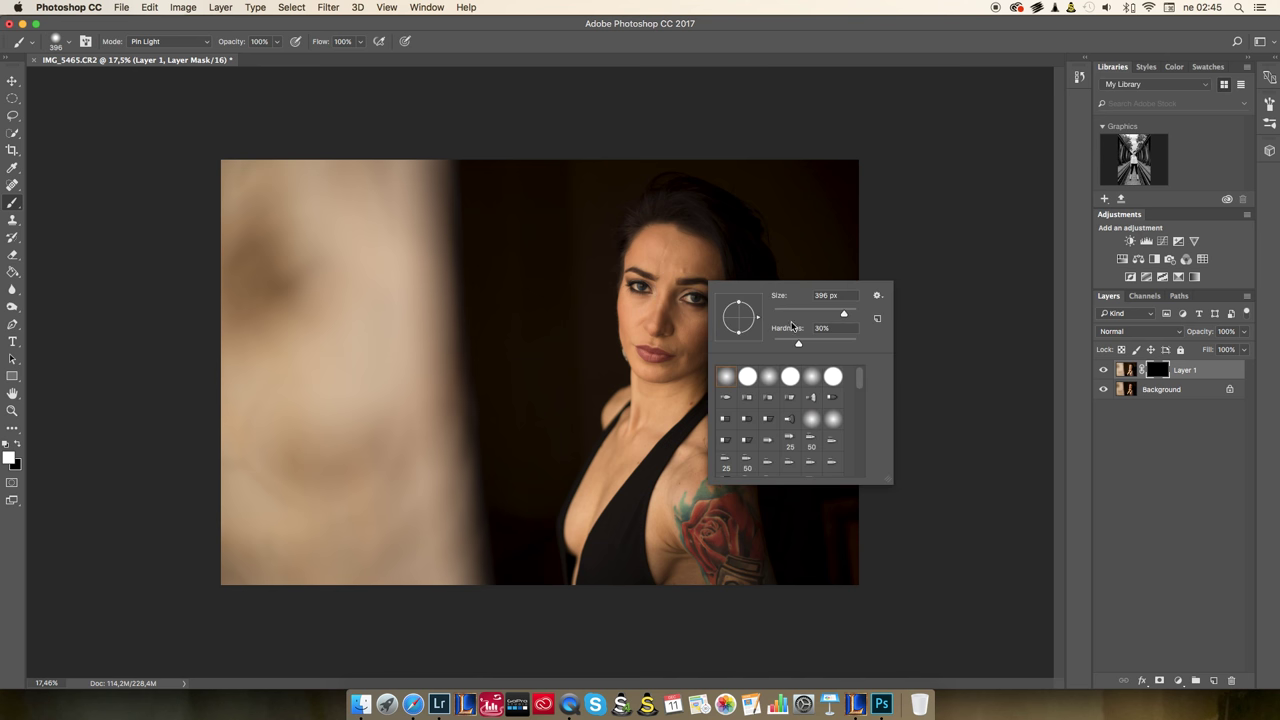
pyautogui.moveTo(797, 345); pyautogui.dragTo(773, 339)
pyautogui.press('Return')
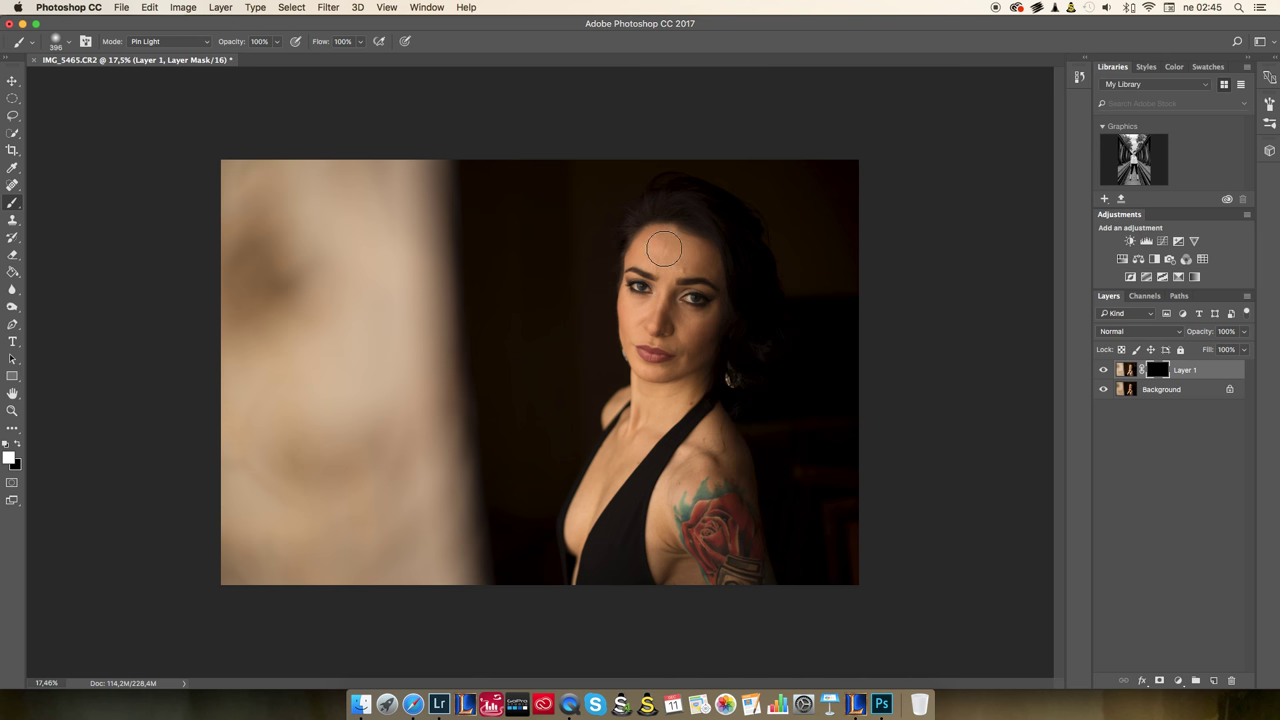
pyautogui.rightClick(689, 254)
pyautogui.moveTo(827, 293); pyautogui.dragTo(830, 292)
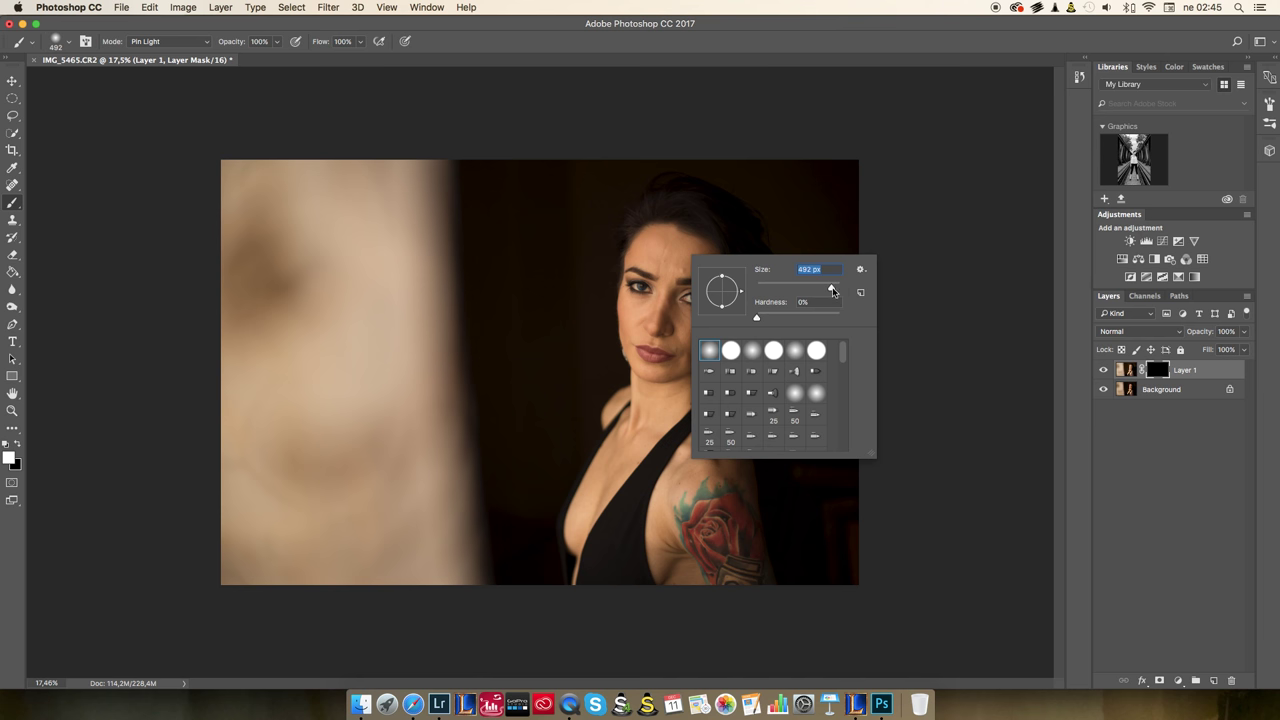
pyautogui.press('Return')
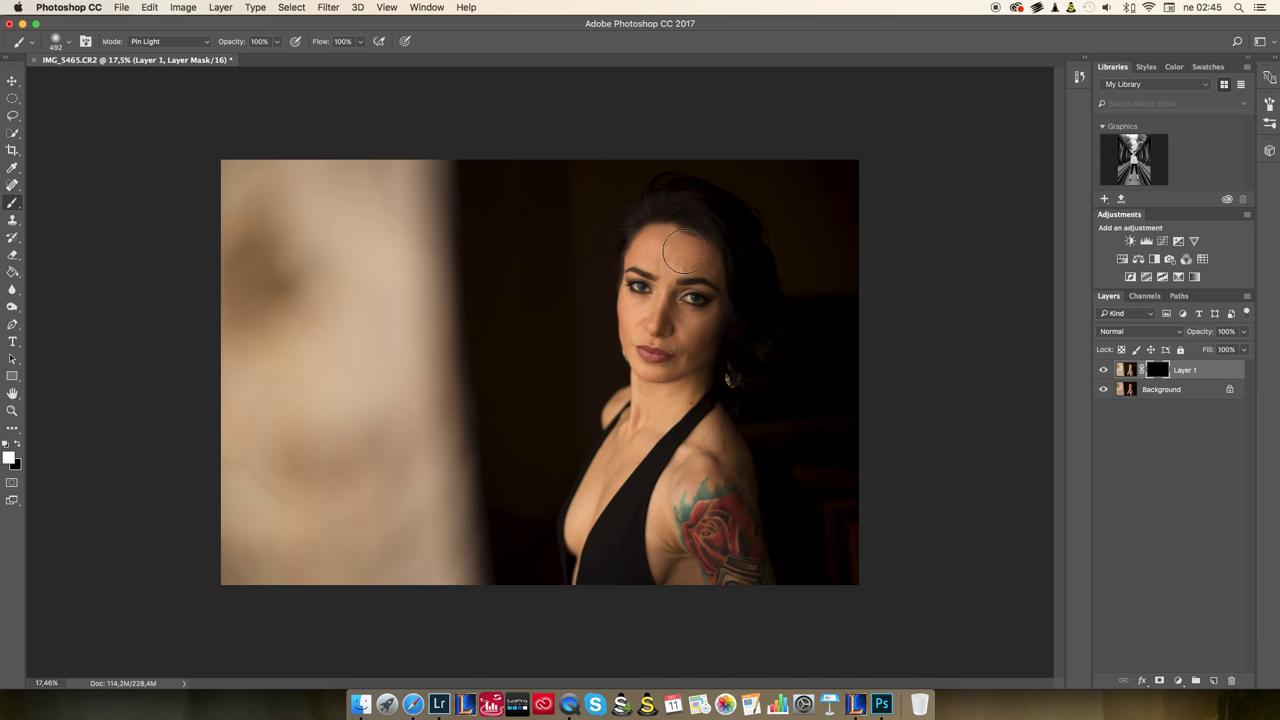
pyautogui.moveTo(684, 250)
pyautogui.mouseDown()
pyautogui.moveTo(694, 253)
pyautogui.moveTo(671, 240)
pyautogui.moveTo(650, 262)
pyautogui.moveTo(663, 329)
pyautogui.moveTo(674, 252)
pyautogui.moveTo(660, 200)
pyautogui.moveTo(669, 194)
pyautogui.moveTo(655, 250)
pyautogui.moveTo(743, 263)
pyautogui.moveTo(734, 206)
pyautogui.moveTo(731, 269)
pyautogui.moveTo(611, 423)
pyautogui.moveTo(569, 557)
pyautogui.moveTo(642, 592)
pyautogui.moveTo(694, 457)
pyautogui.moveTo(737, 549)
pyautogui.moveTo(729, 455)
pyautogui.moveTo(686, 391)
pyautogui.moveTo(723, 349)
pyautogui.moveTo(746, 275)
pyautogui.mouseUp()
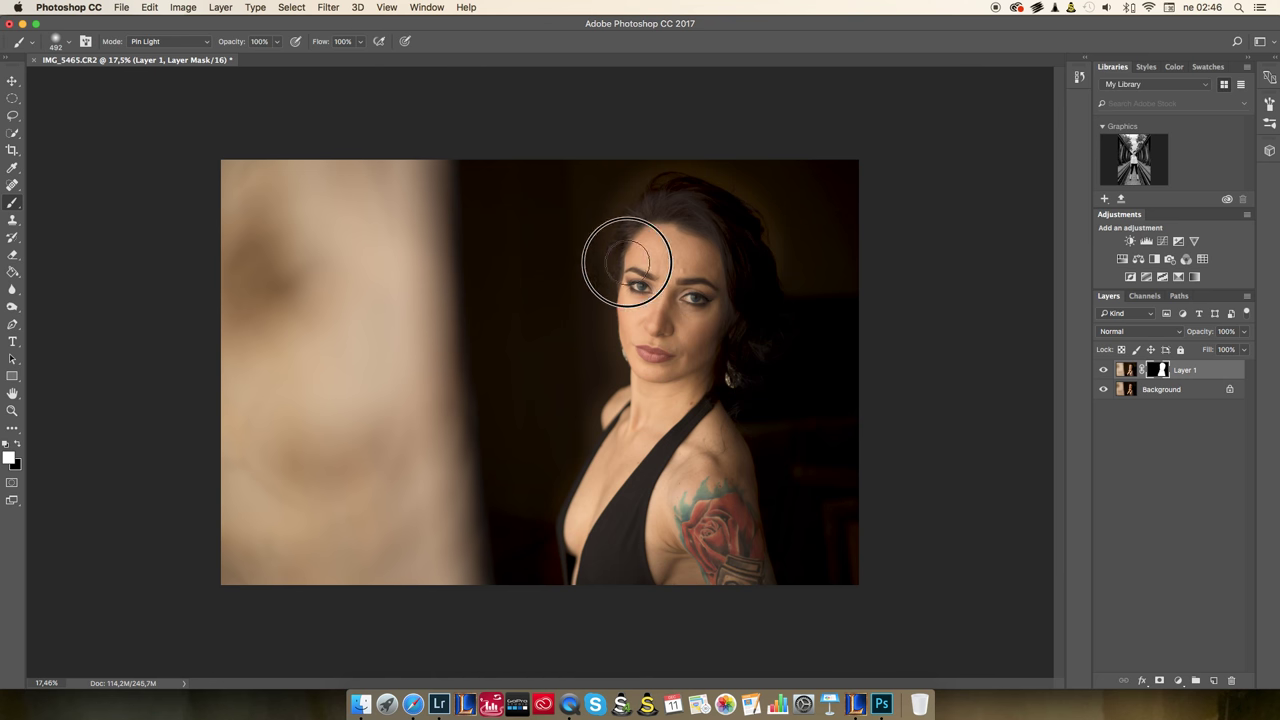
# Step: Make black the foreground colour and paint on the mask around the hair to remove the brightening from the background
pyautogui.scroll(5, 672, 255)
pyautogui.moveTo(667, 286); pyautogui.dragTo(552, 369)
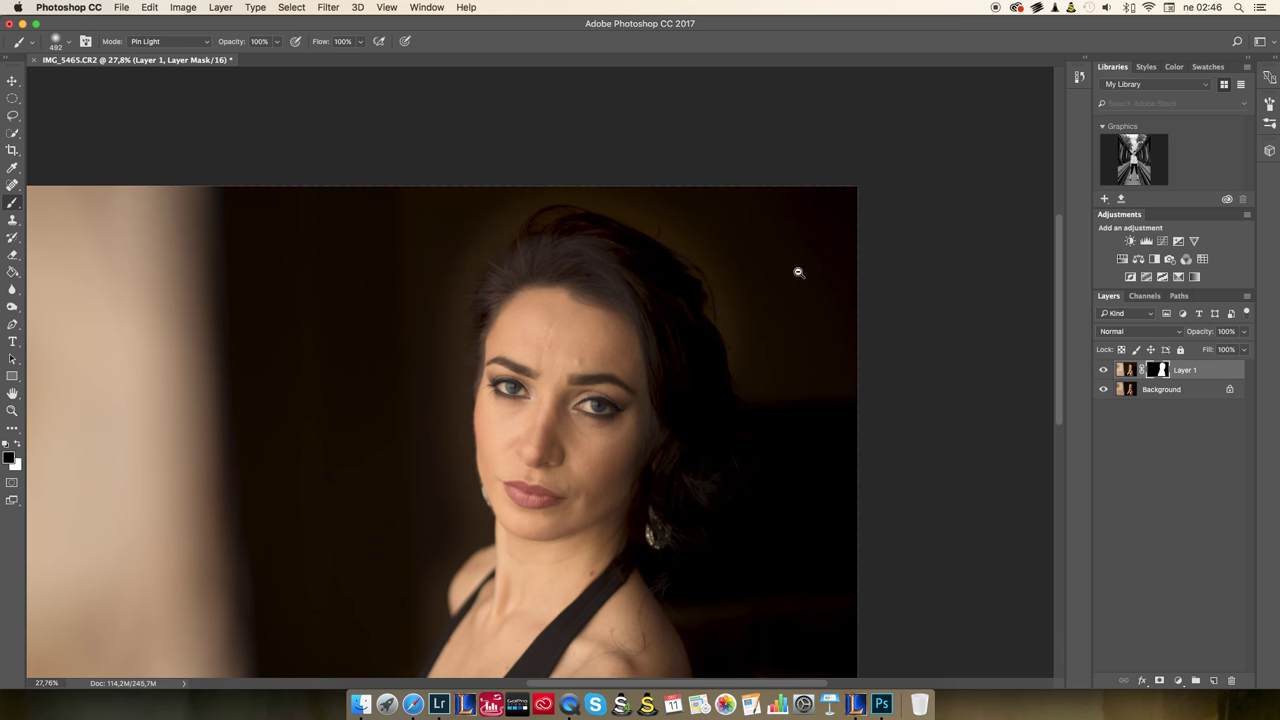
pyautogui.scroll(3, 763, 263)
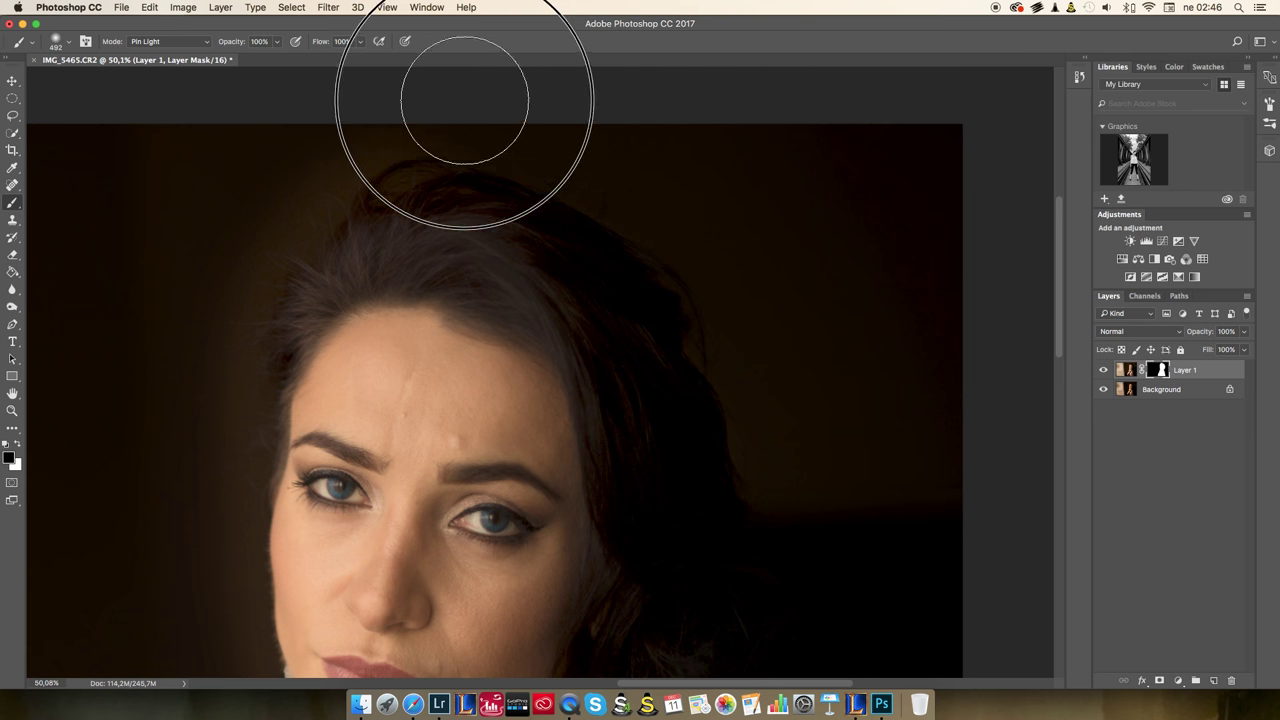
pyautogui.moveTo(241, 250)
pyautogui.mouseDown()
pyautogui.moveTo(386, 143)
pyautogui.moveTo(354, 177)
pyautogui.mouseUp()
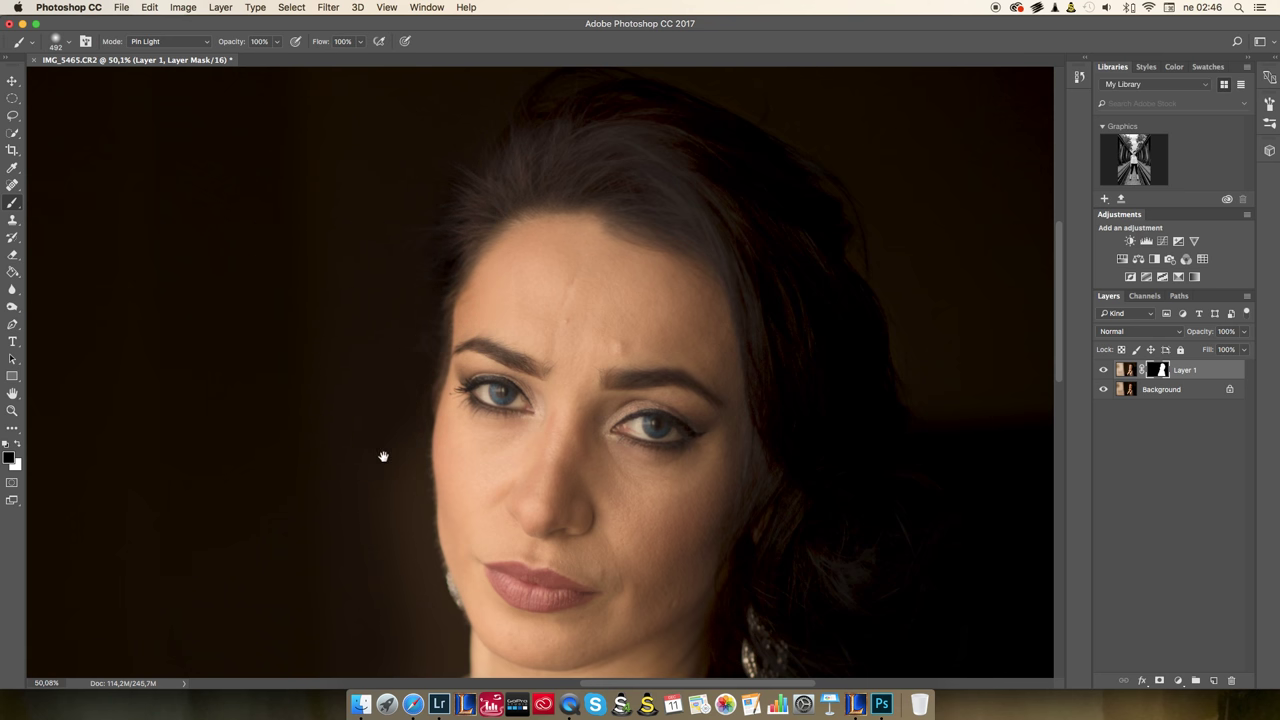
# Step: Paint black on the mask over the background along the woman's face, shoulder and dress to clean up the brightened edge
pyautogui.scroll(-5, 383, 457)
pyautogui.hscroll(1, 383, 457)
pyautogui.moveTo(307, 333)
pyautogui.mouseDown()
pyautogui.moveTo(340, 423)
pyautogui.moveTo(350, 413)
pyautogui.moveTo(315, 413)
pyautogui.mouseUp()
pyautogui.moveTo(316, 418); pyautogui.dragTo(316, 410)
pyautogui.scroll(-5, 316, 411)
pyautogui.hscroll(-1, 316, 411)
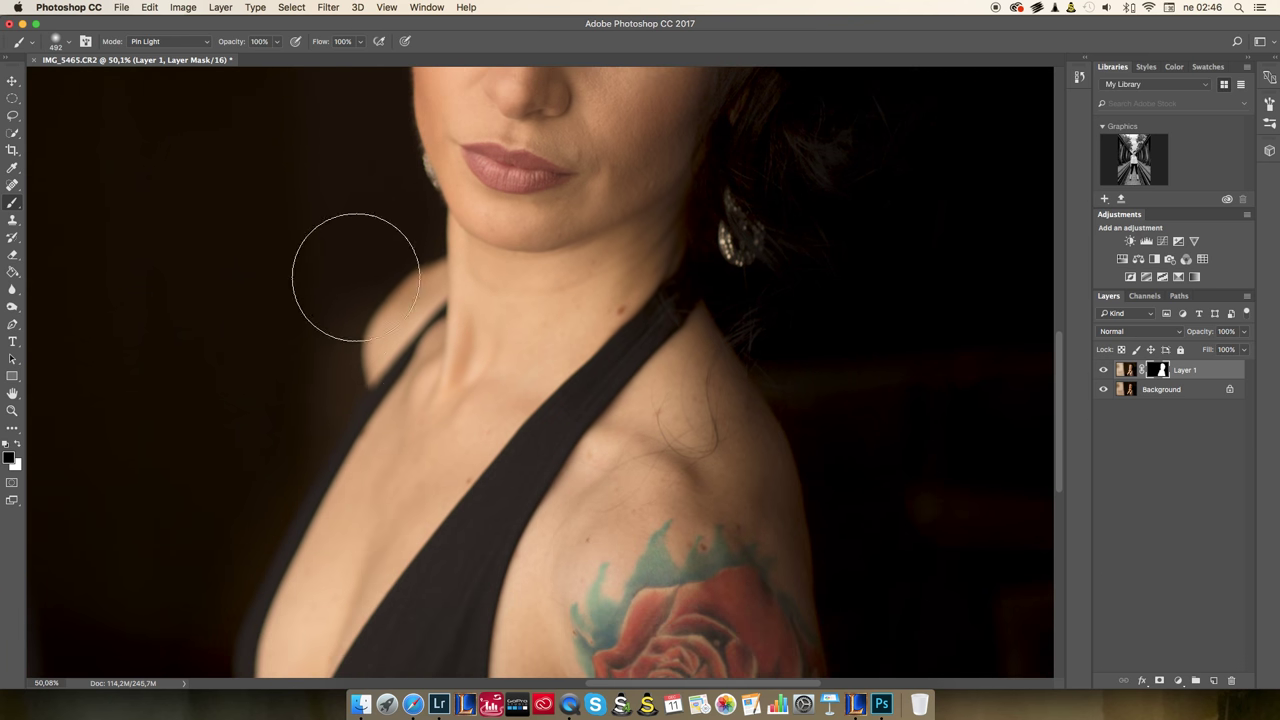
pyautogui.scroll(-1, 249, 361)
pyautogui.moveTo(249, 361); pyautogui.dragTo(366, 157)
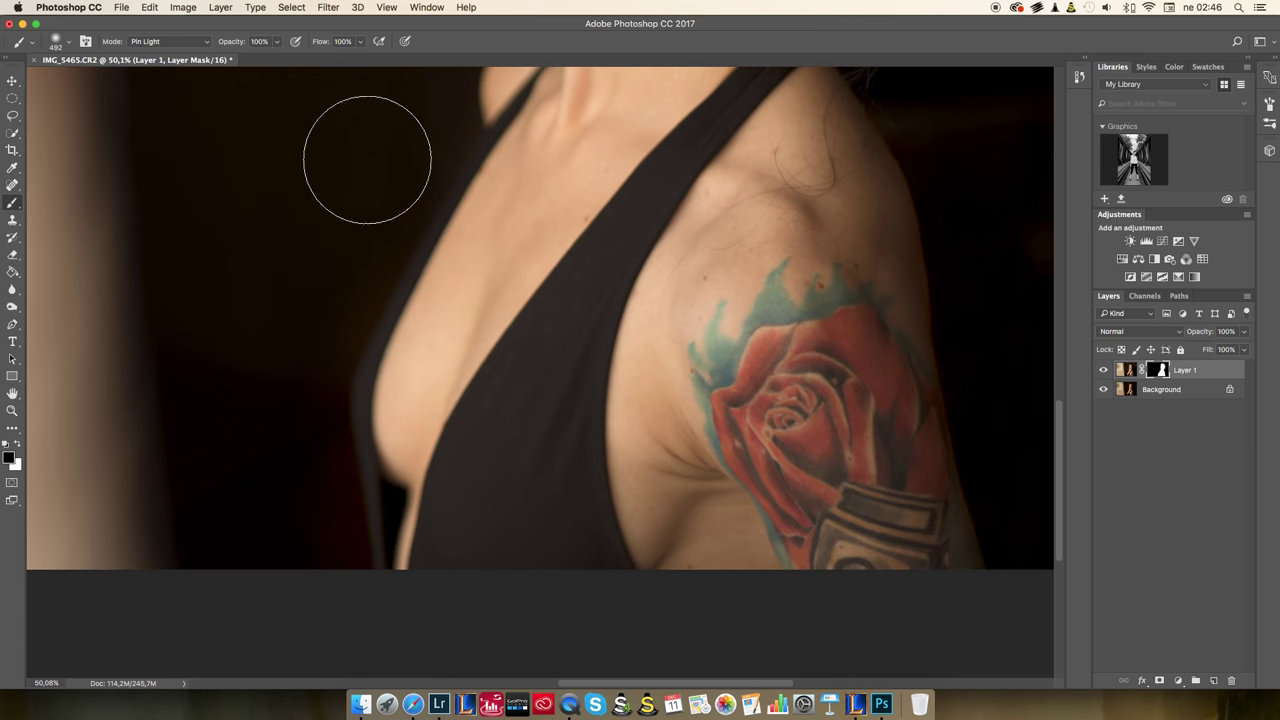
pyautogui.moveTo(292, 339); pyautogui.dragTo(204, 370)
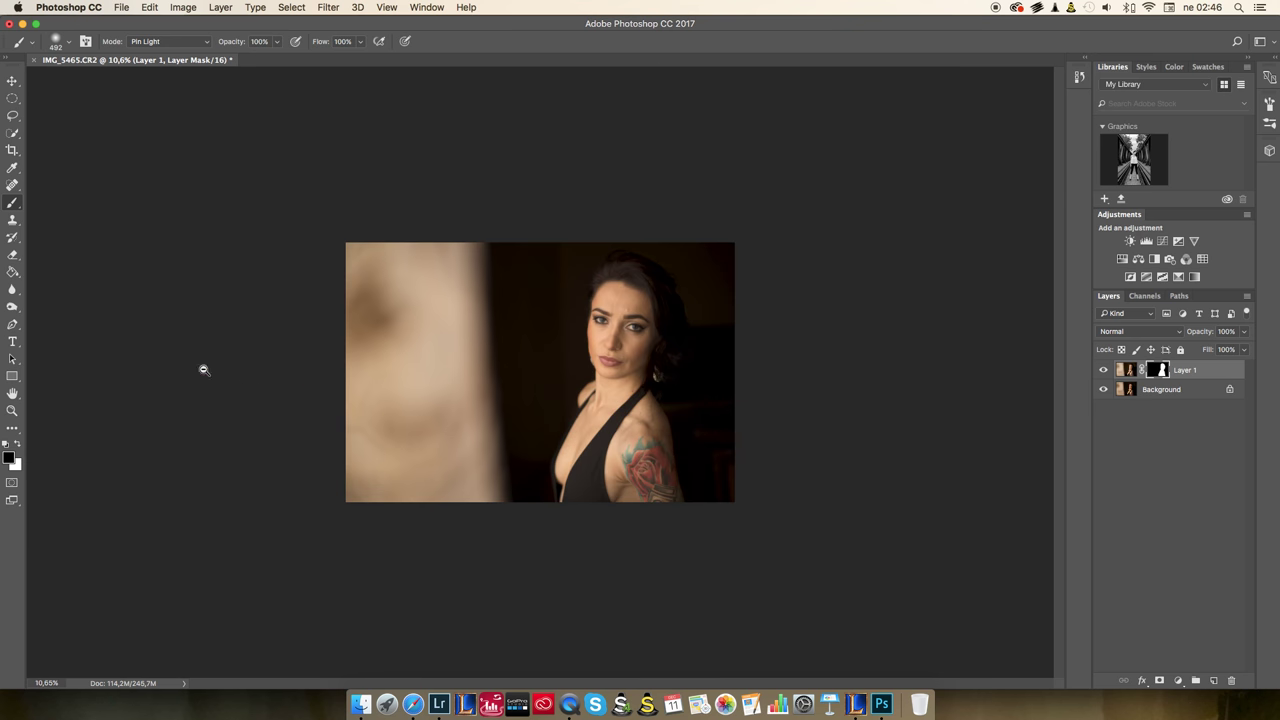
# Step: Lower the brush opacity to 24% and paint black over the hair on the mask to partly darken it
pyautogui.moveTo(613, 311); pyautogui.dragTo(756, 276)
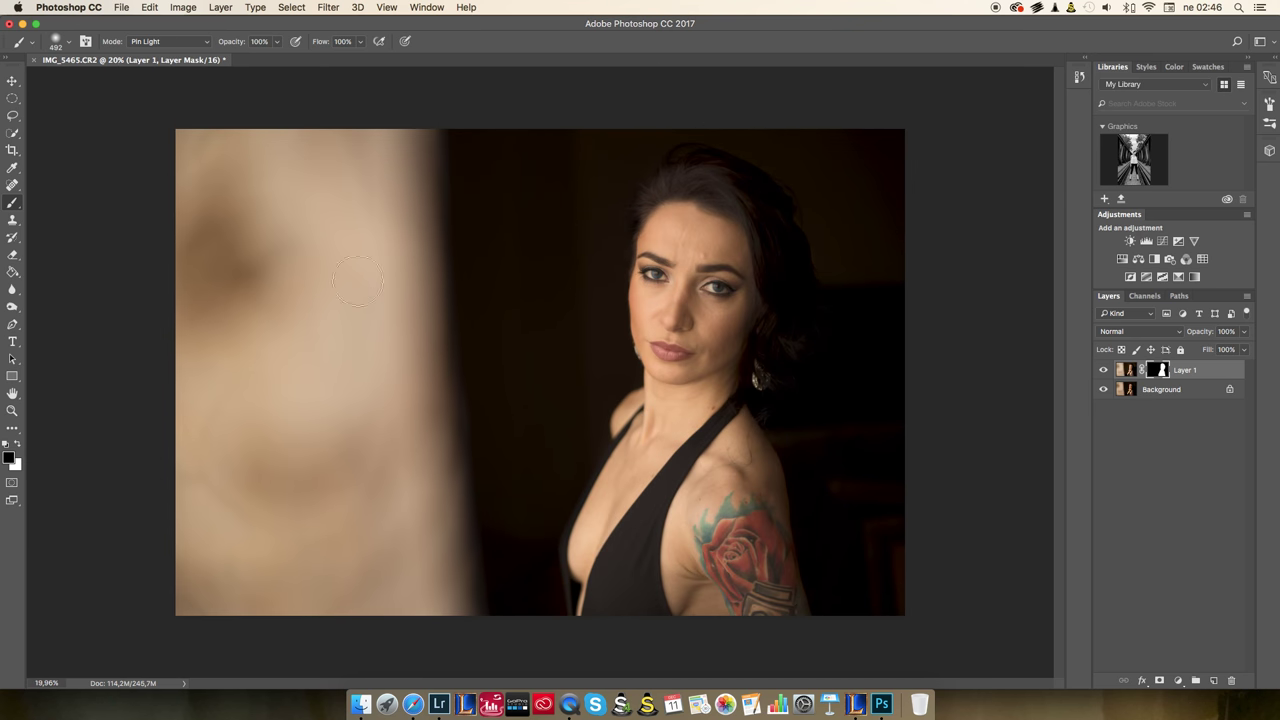
pyautogui.click(279, 43)
pyautogui.moveTo(271, 57); pyautogui.dragTo(235, 62)
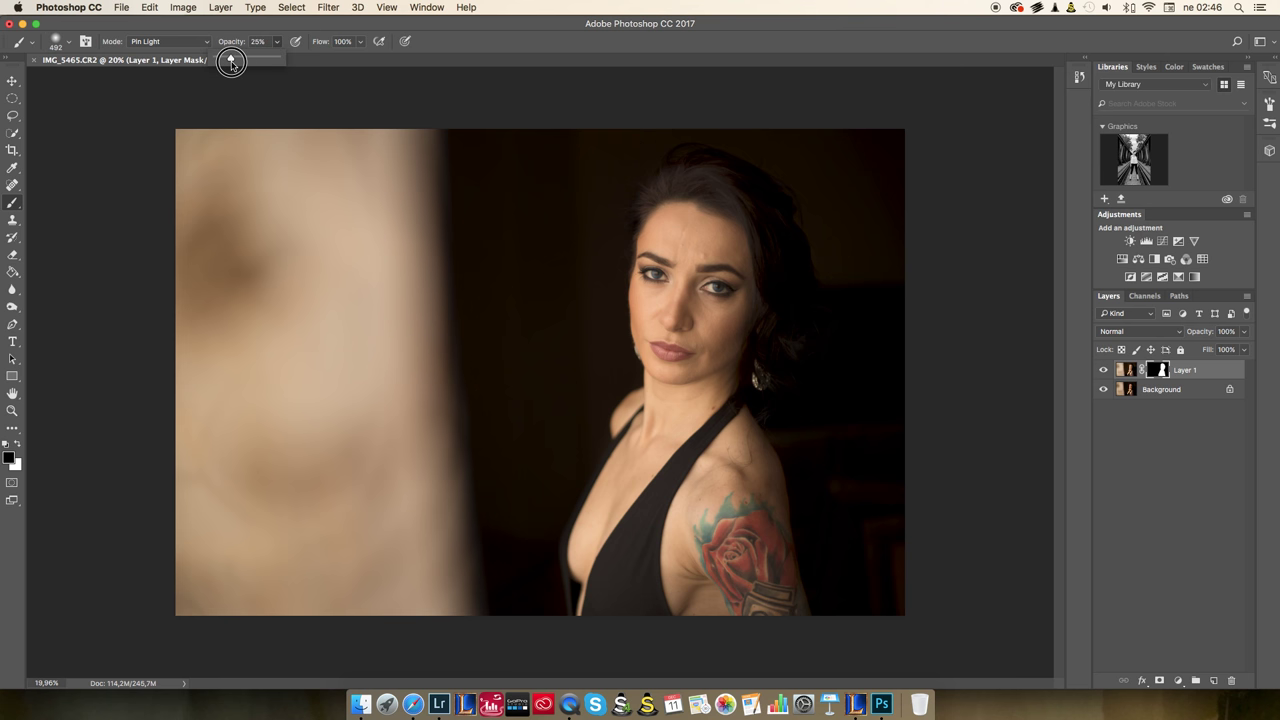
pyautogui.press('Return')
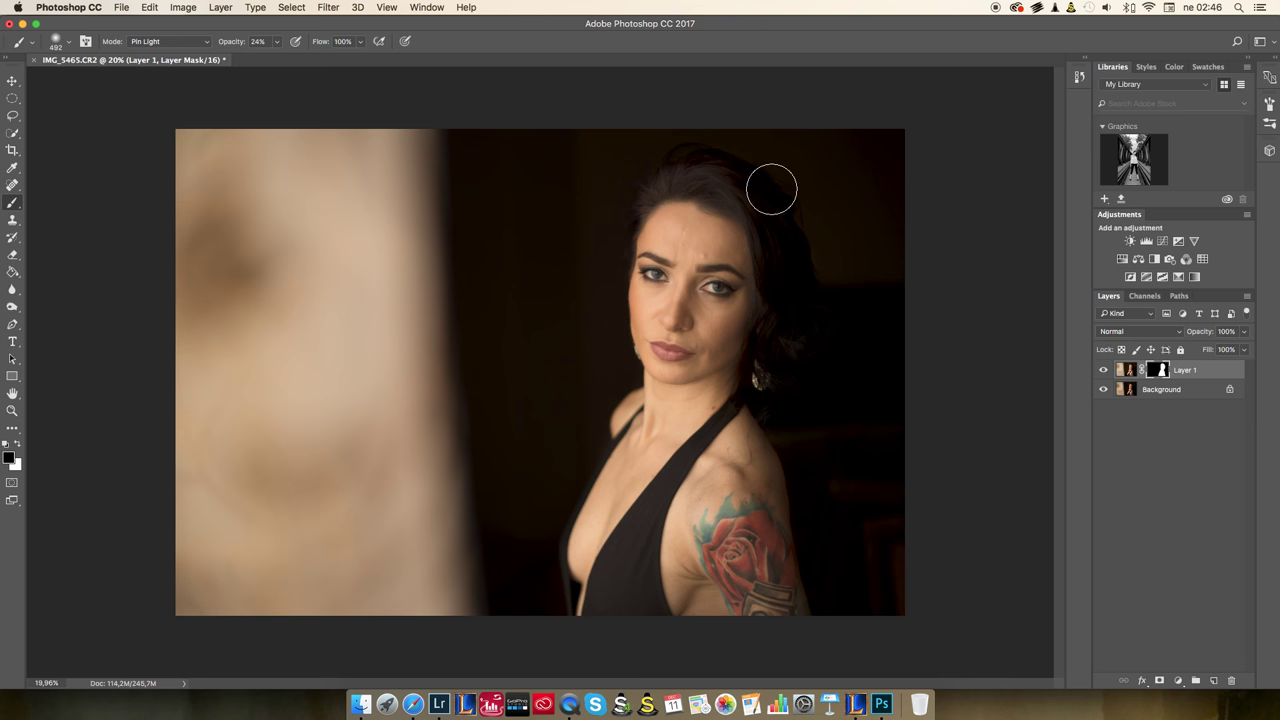
pyautogui.moveTo(769, 208)
pyautogui.mouseDown()
pyautogui.moveTo(727, 182)
pyautogui.moveTo(573, 188)
pyautogui.mouseUp()
pyautogui.moveTo(741, 187)
pyautogui.mouseDown()
pyautogui.moveTo(775, 177)
pyautogui.moveTo(771, 279)
pyautogui.mouseUp()
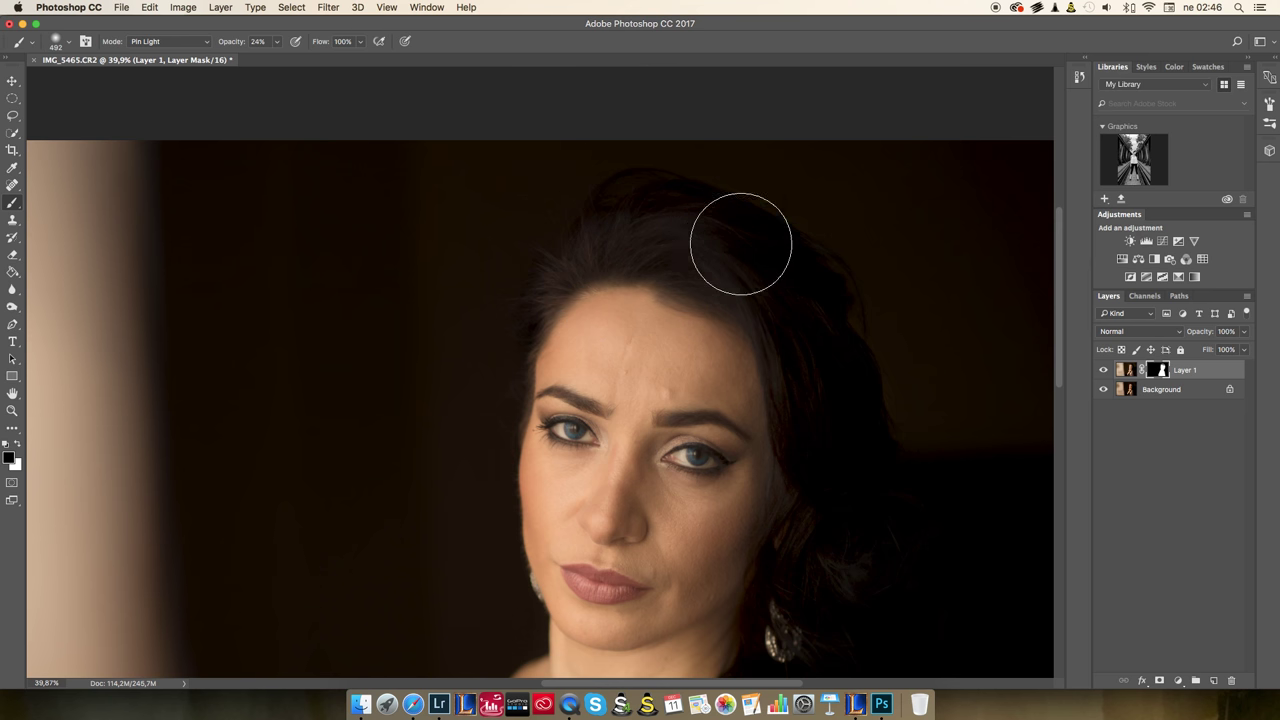
pyautogui.moveTo(612, 234)
pyautogui.mouseDown()
pyautogui.moveTo(491, 271)
pyautogui.moveTo(571, 220)
pyautogui.moveTo(671, 234)
pyautogui.moveTo(632, 245)
pyautogui.mouseUp()
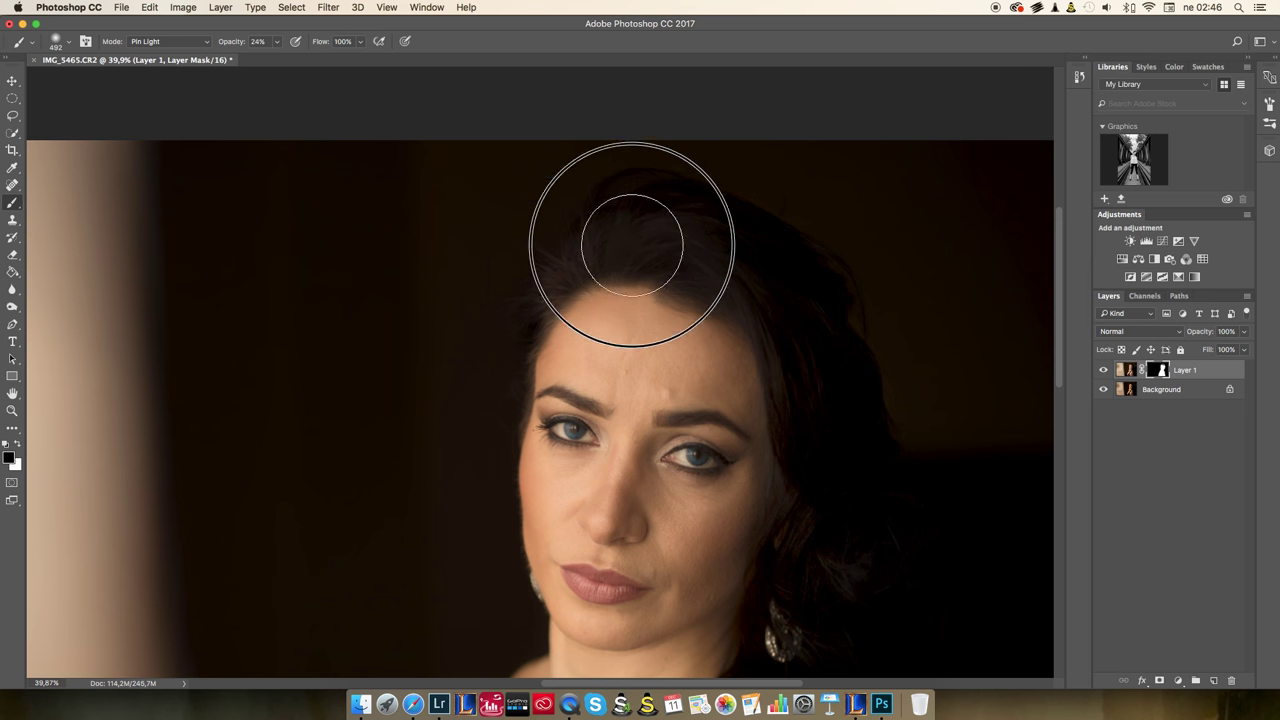
pyautogui.keyDown('alt'); pyautogui.scroll(-5, 391, 351); pyautogui.keyUp('alt')
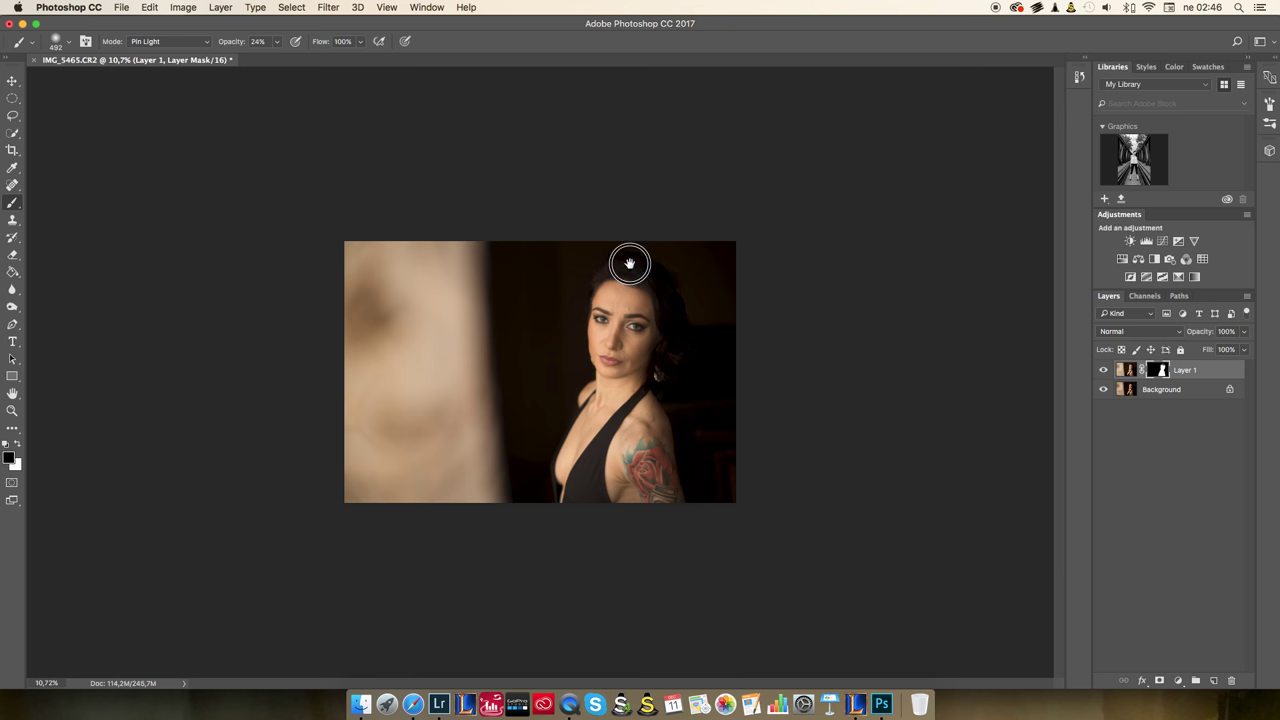
pyautogui.keyDown('alt'); pyautogui.scroll(4, 629, 263); pyautogui.keyUp('alt')
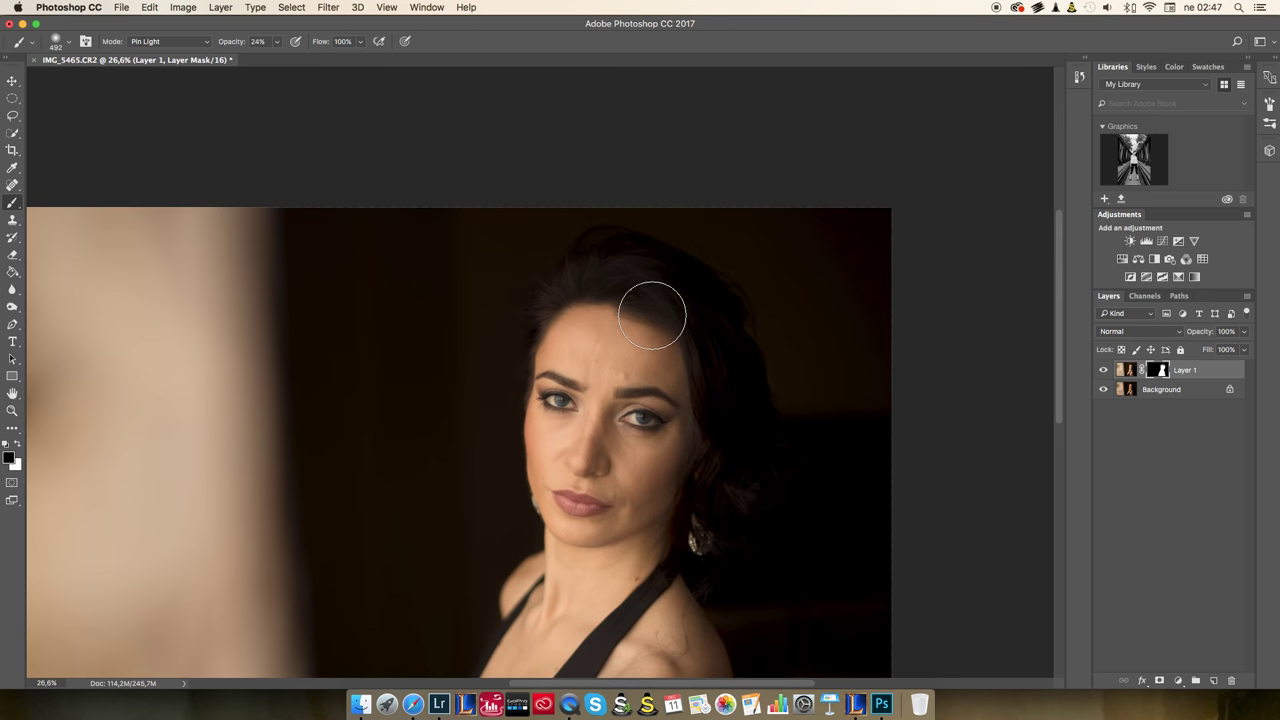
pyautogui.press('x')
pyautogui.keyDown('alt'); pyautogui.scroll(-3, 508, 311); pyautogui.keyUp('alt')
pyautogui.keyDown('alt'); pyautogui.scroll(2, 508, 311); pyautogui.keyUp('alt')
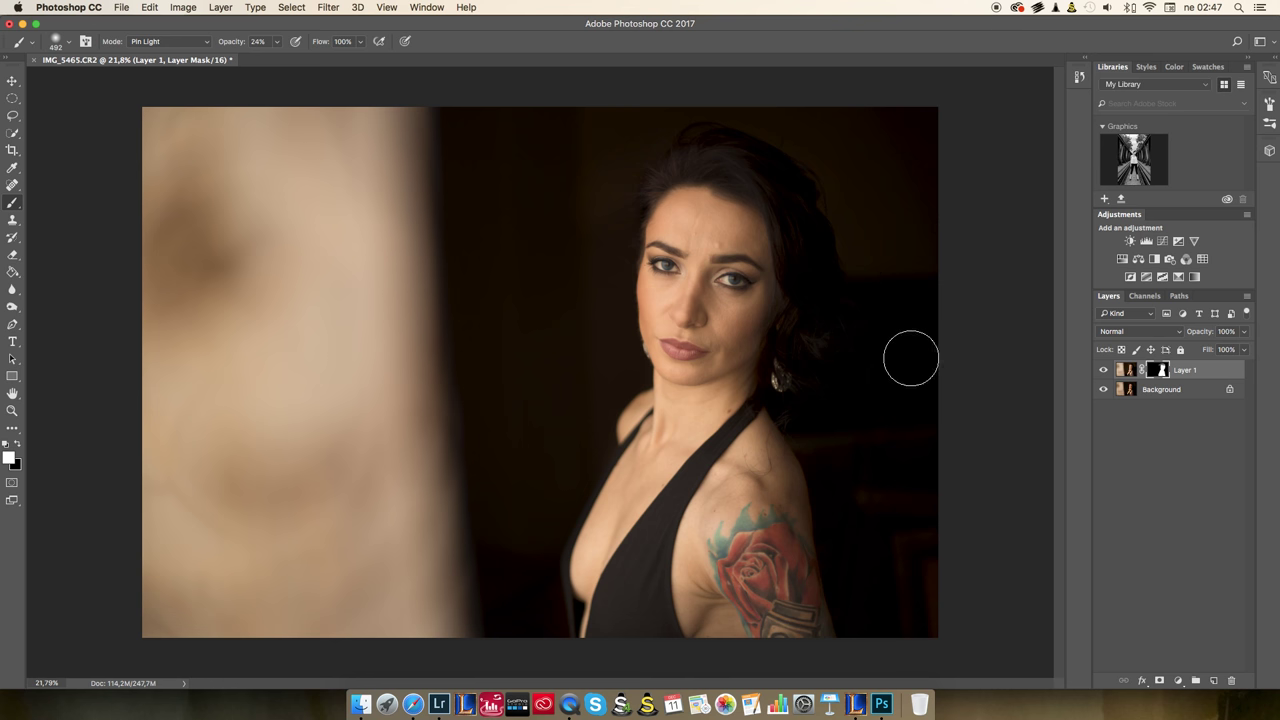
pyautogui.scroll(-2, 880, 355)
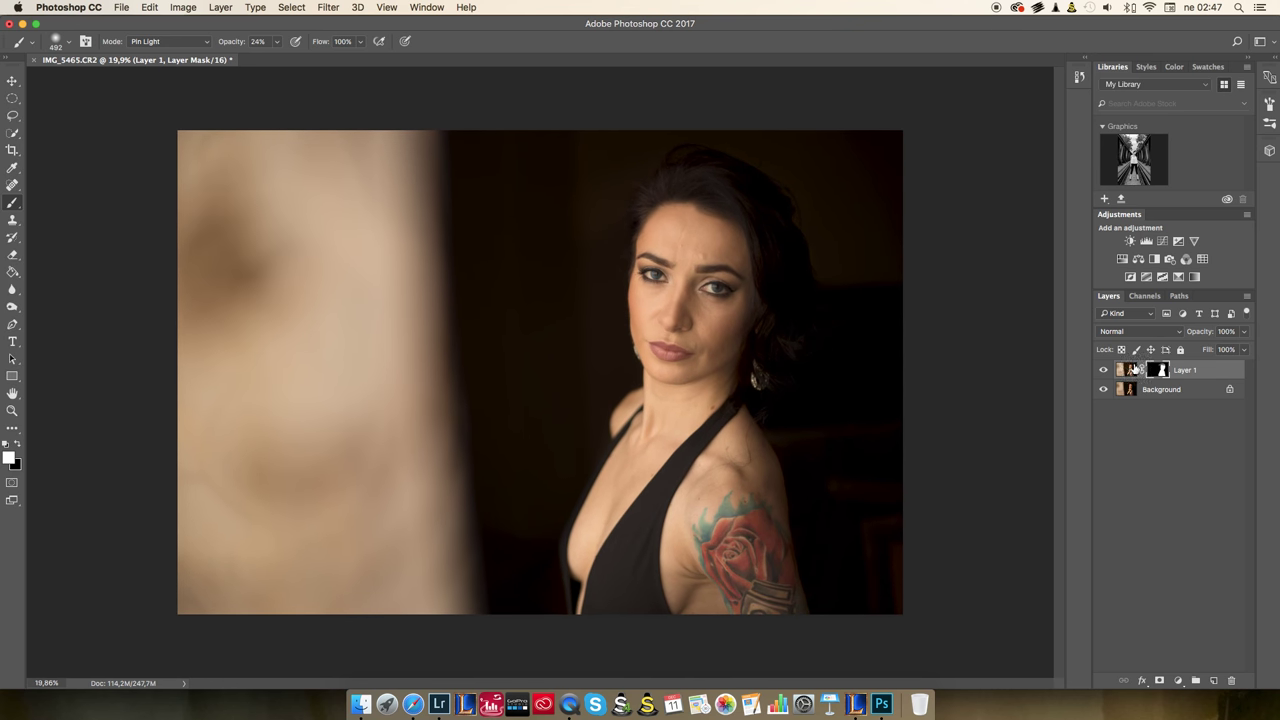
# Step: Delete the brightened, masked Layer 1 and duplicate the Background five times to stack new copies above it
pyautogui.click(1134, 370)
pyautogui.press('BackSpace')
pyautogui.press('super+j')
pyautogui.press('super+j')
pyautogui.press('super+j')
pyautogui.press('super+j')
pyautogui.press('super+j')
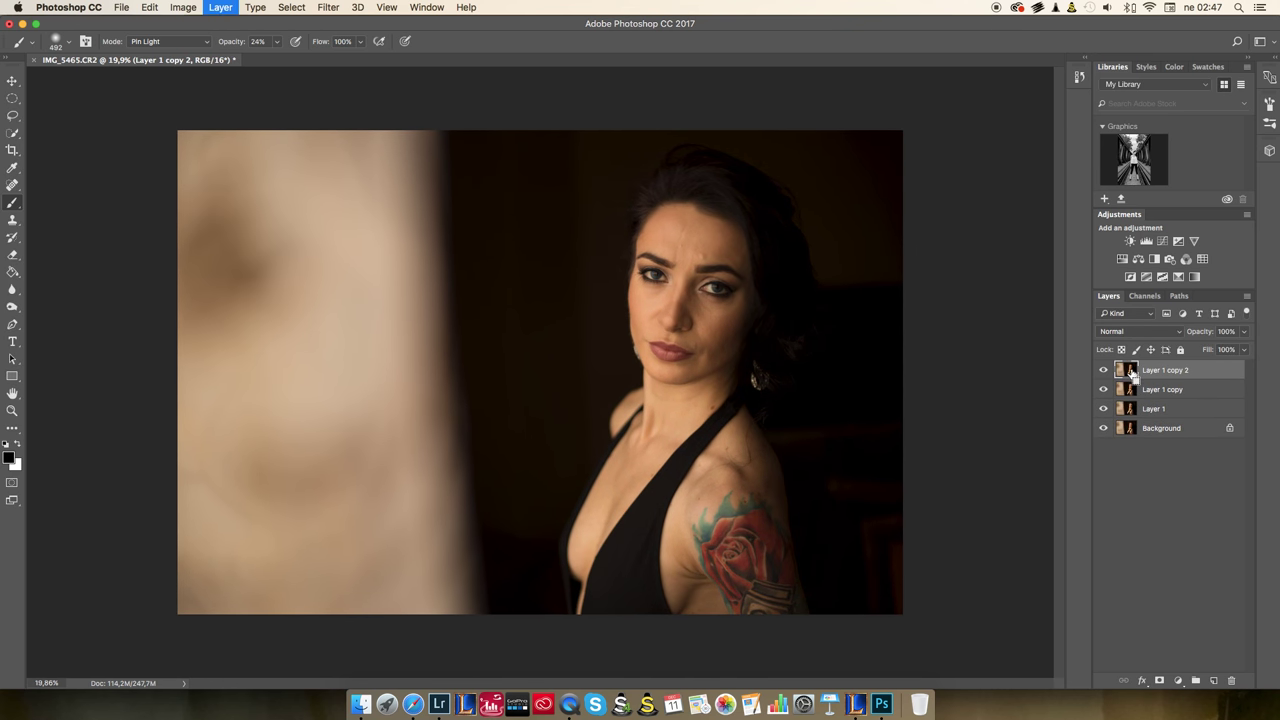
# Step: Group the four topmost layer copies, leaving Layer 1 and the Background outside the group
pyautogui.keyDown('shift'); pyautogui.click(1163, 429); pyautogui.keyUp('shift')
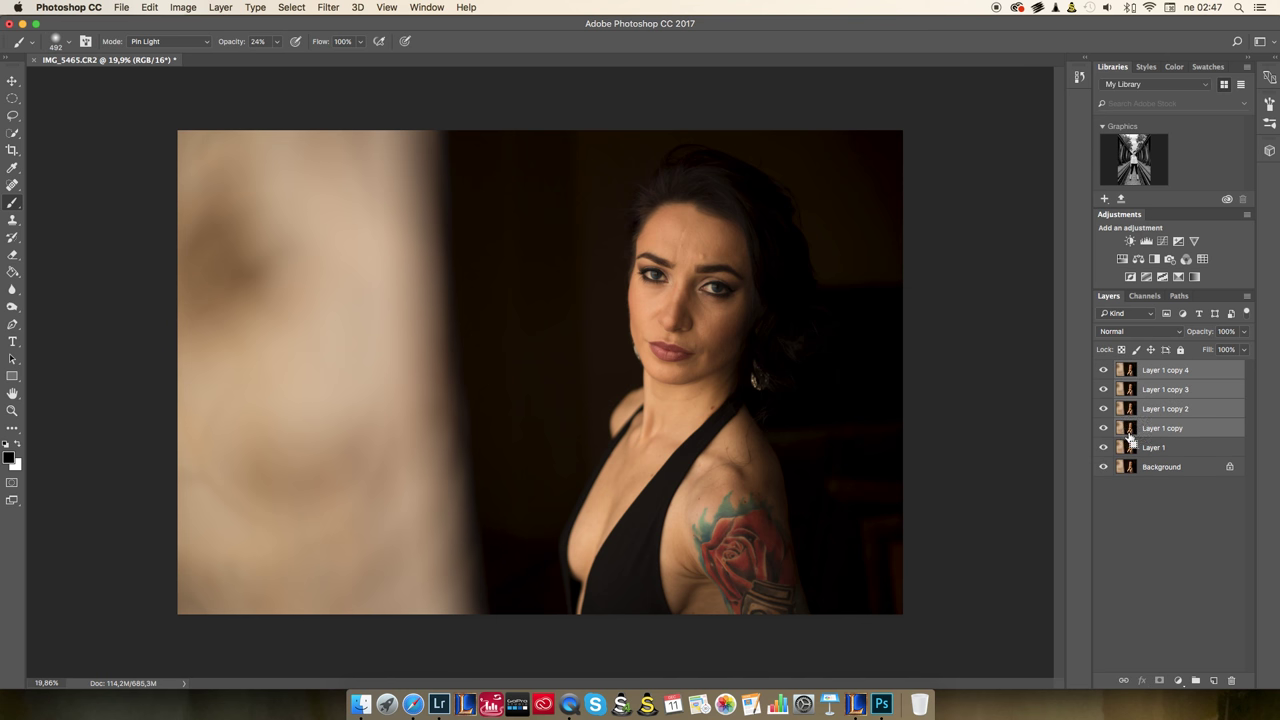
pyautogui.press('super+g')
pyautogui.click(1118, 368)
# Step: Add a white layer mask to each of the four layer copies inside Group 1
pyautogui.click(1196, 388)
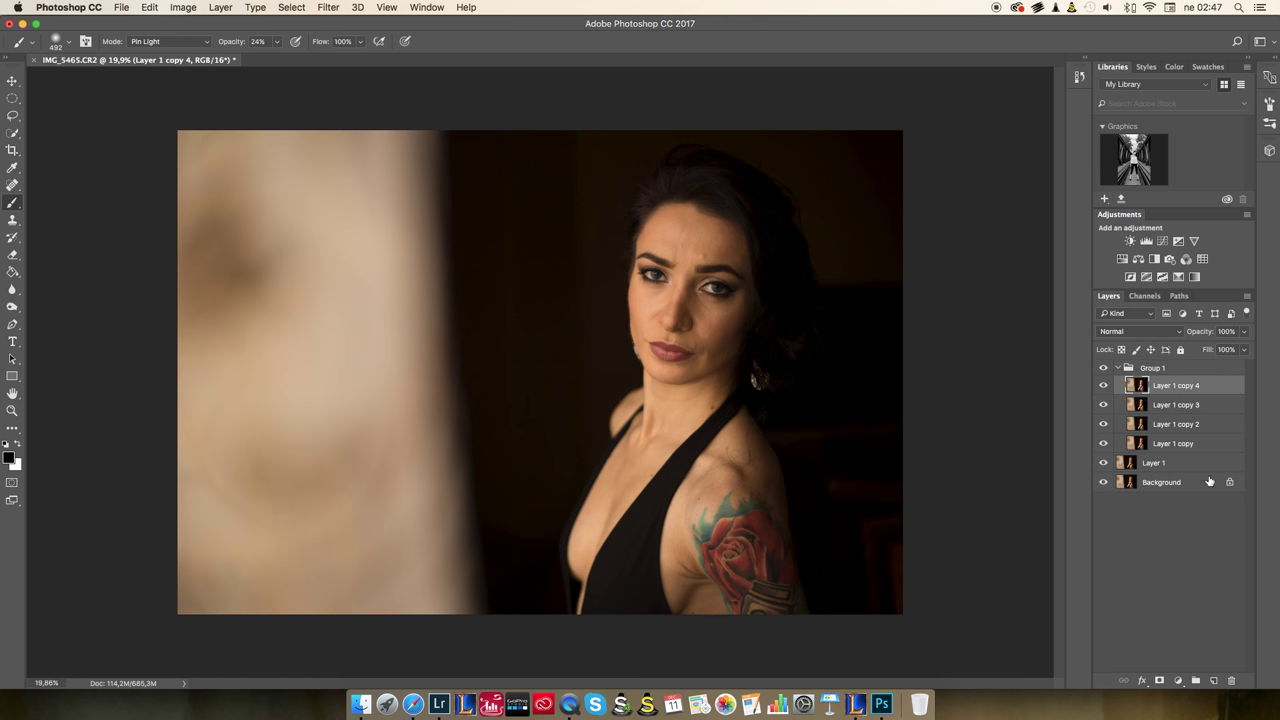
pyautogui.click(1160, 680)
pyautogui.click(1215, 405)
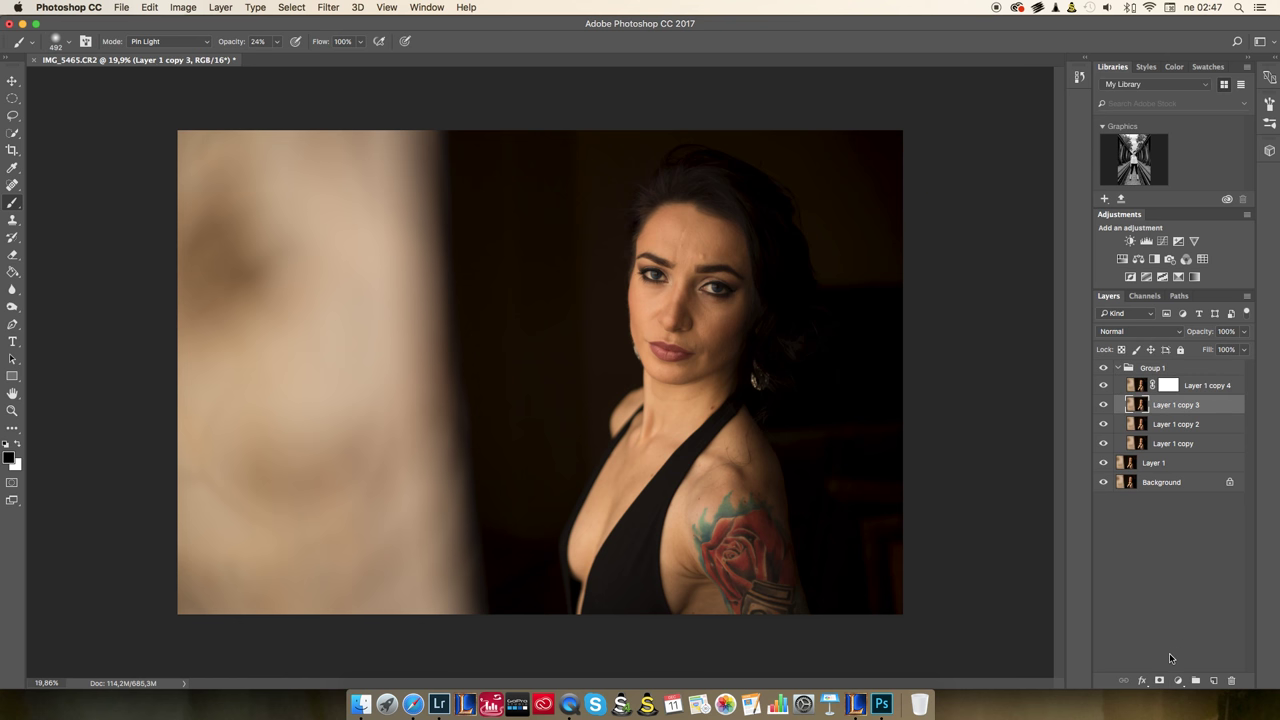
pyautogui.click(1160, 680)
pyautogui.click(1205, 427)
pyautogui.click(1160, 680)
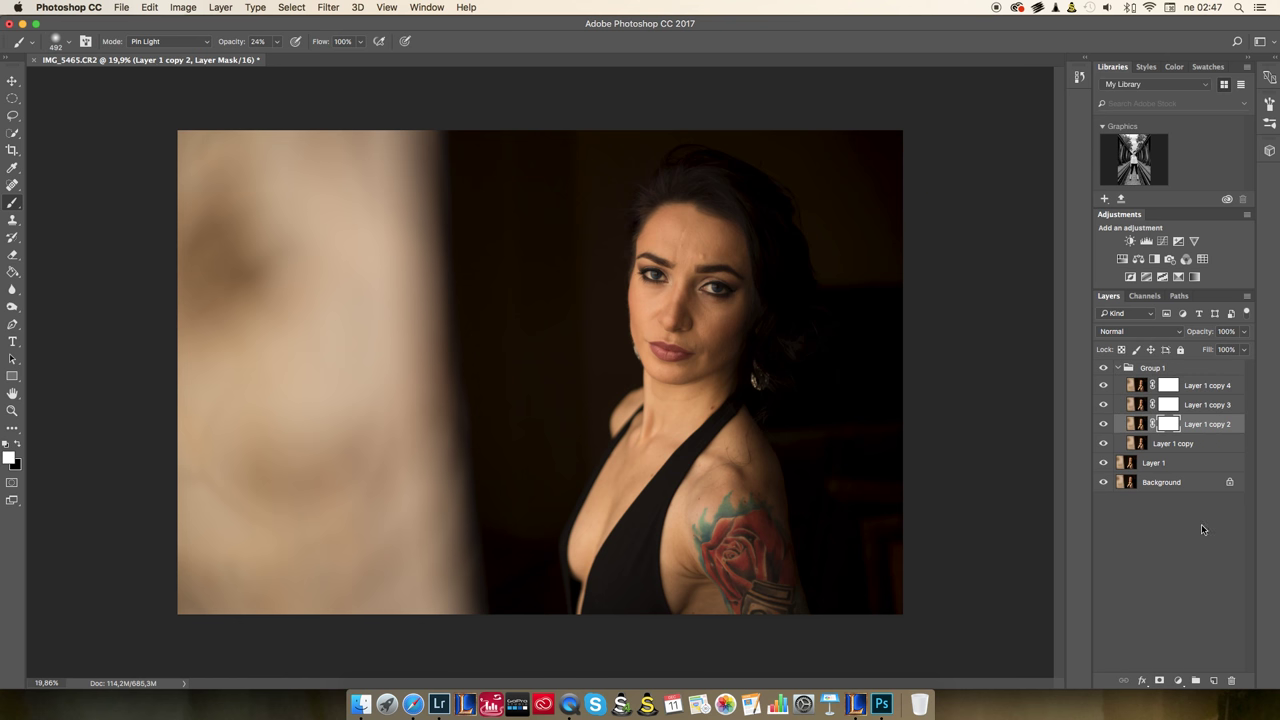
pyautogui.click(1219, 446)
pyautogui.click(1160, 680)
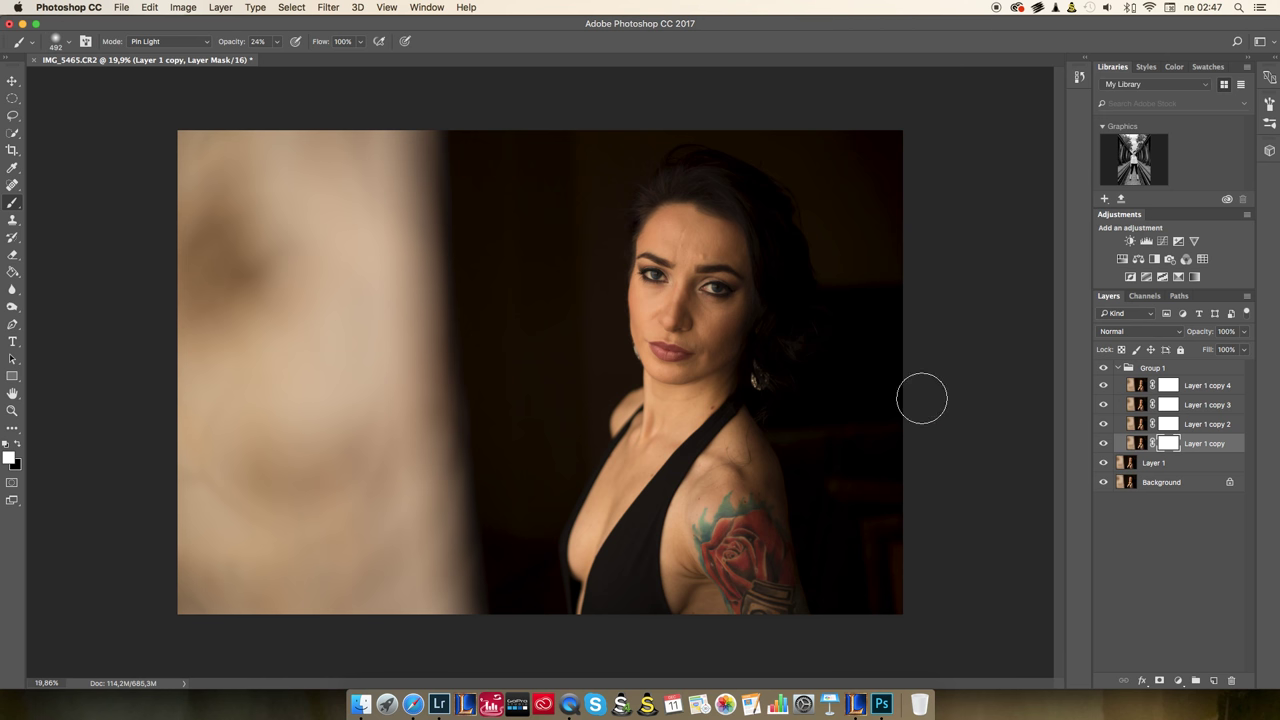
# Step: Go through the white masks of the four grouped copies by selecting them one after another
pyautogui.click(1171, 427)
pyautogui.click(1170, 444)
pyautogui.click(1171, 424)
pyautogui.click(1171, 405)
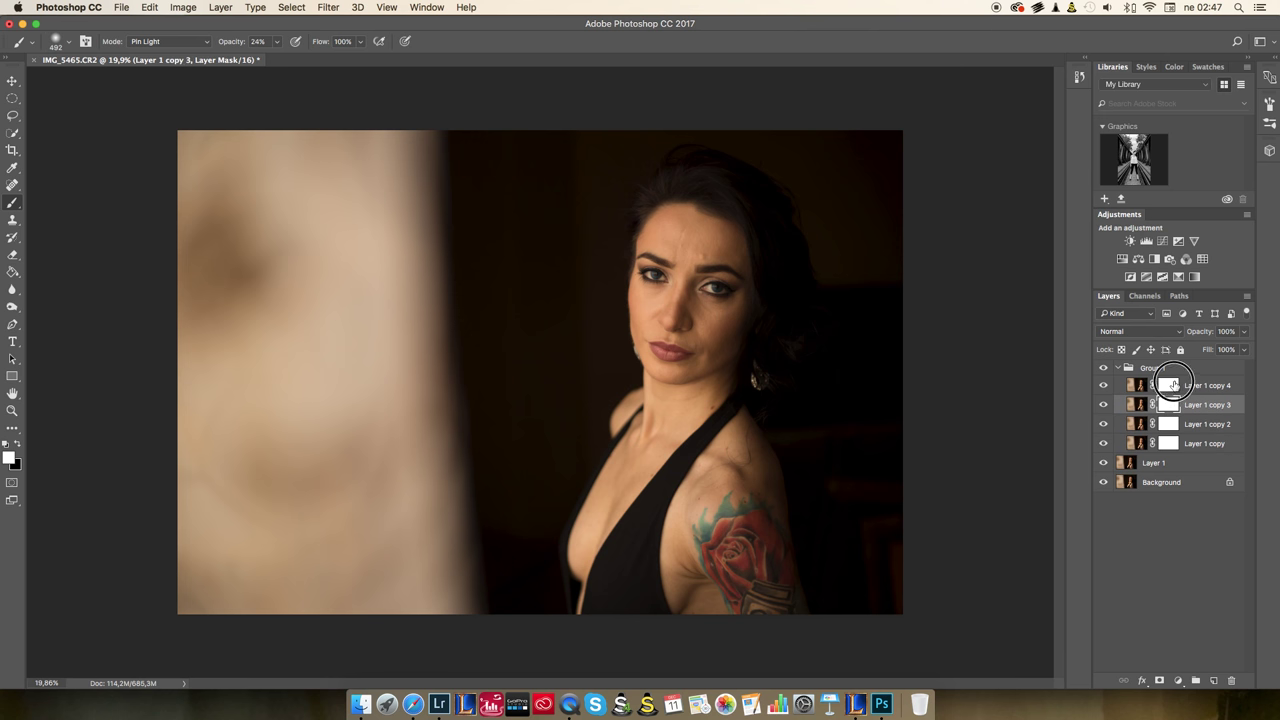
pyautogui.click(1174, 385)
pyautogui.click(1172, 405)
pyautogui.click(1172, 424)
pyautogui.click(1171, 444)
pyautogui.click(1172, 424)
pyautogui.click(1174, 389)
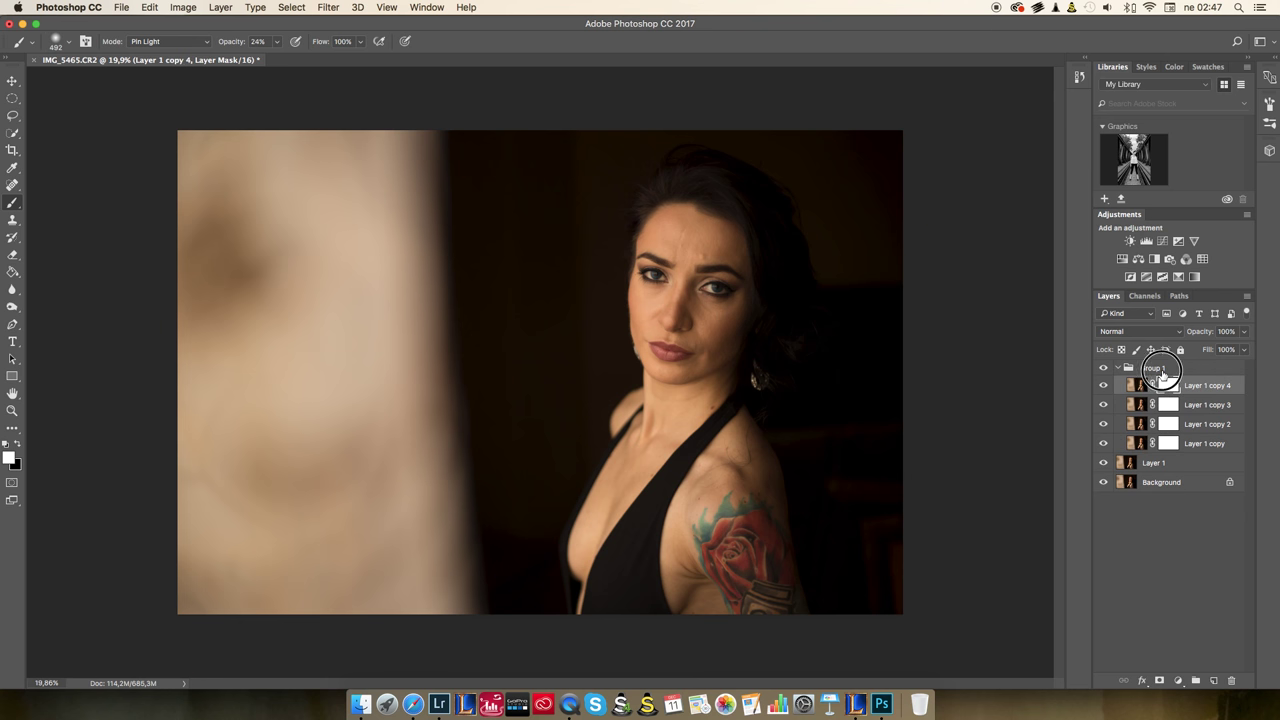
# Step: Add a black layer mask to the whole of Group 1
pyautogui.click(1155, 371)
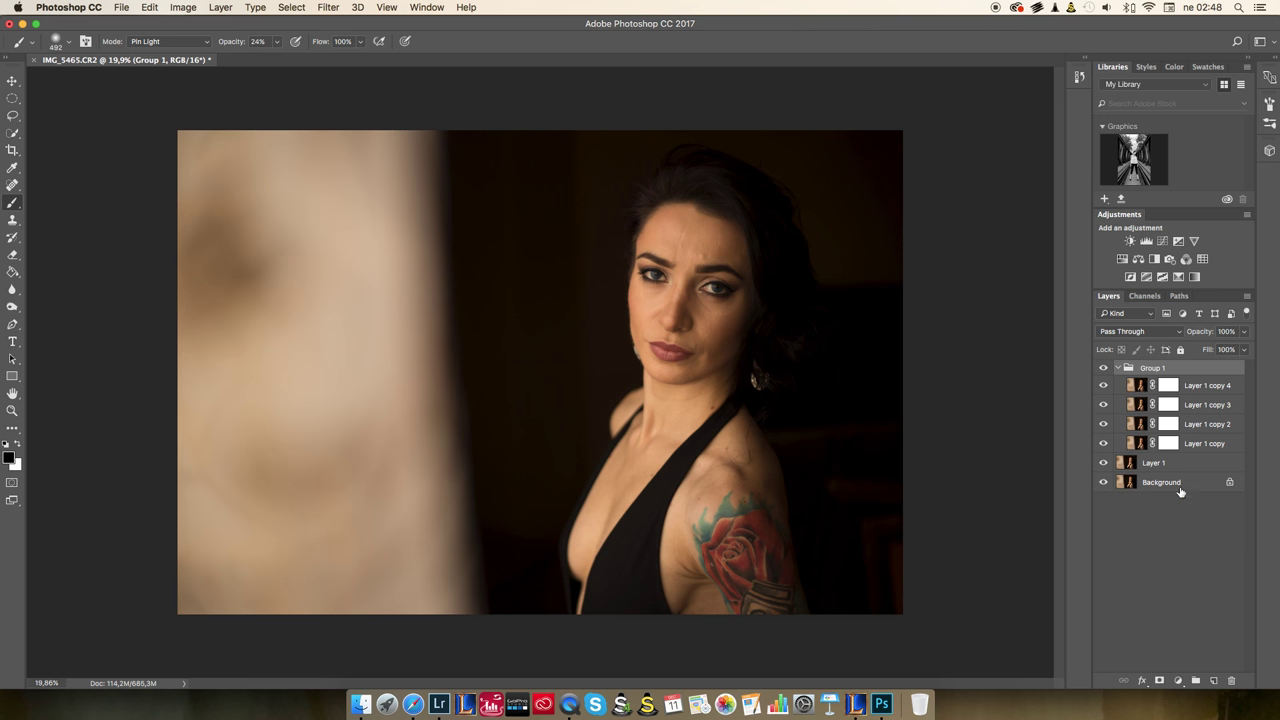
pyautogui.keyDown('alt'); pyautogui.click(1159, 679); pyautogui.keyUp('alt')
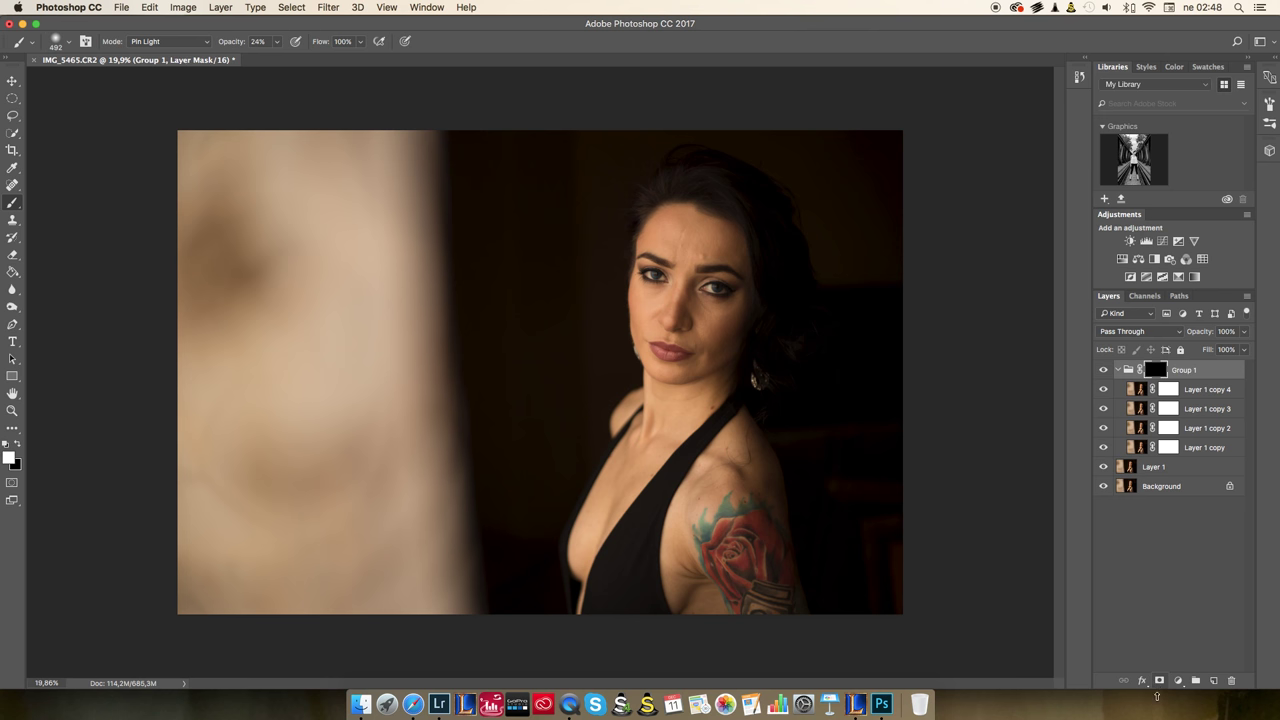
# Step: Go through the four layers inside the black-masked group by selecting each one in turn
pyautogui.click(1195, 390)
pyautogui.click(1199, 409)
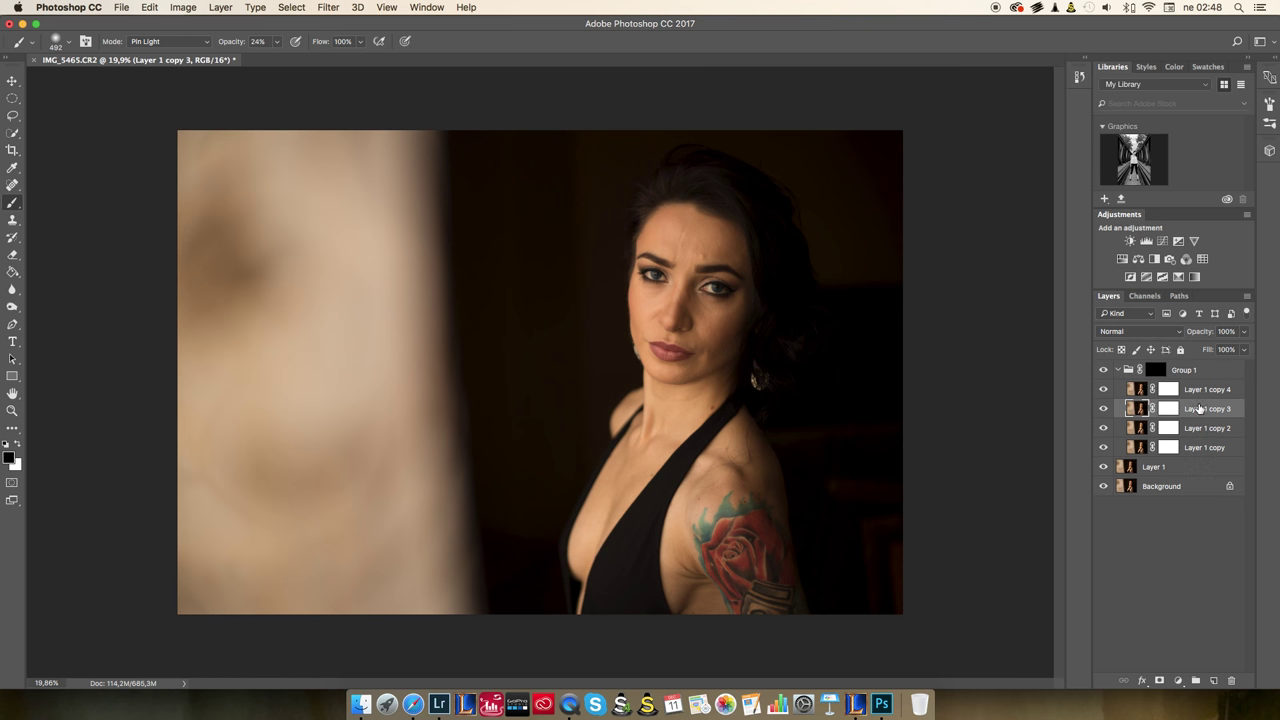
pyautogui.click(1201, 393)
pyautogui.click(1202, 413)
pyautogui.click(1197, 429)
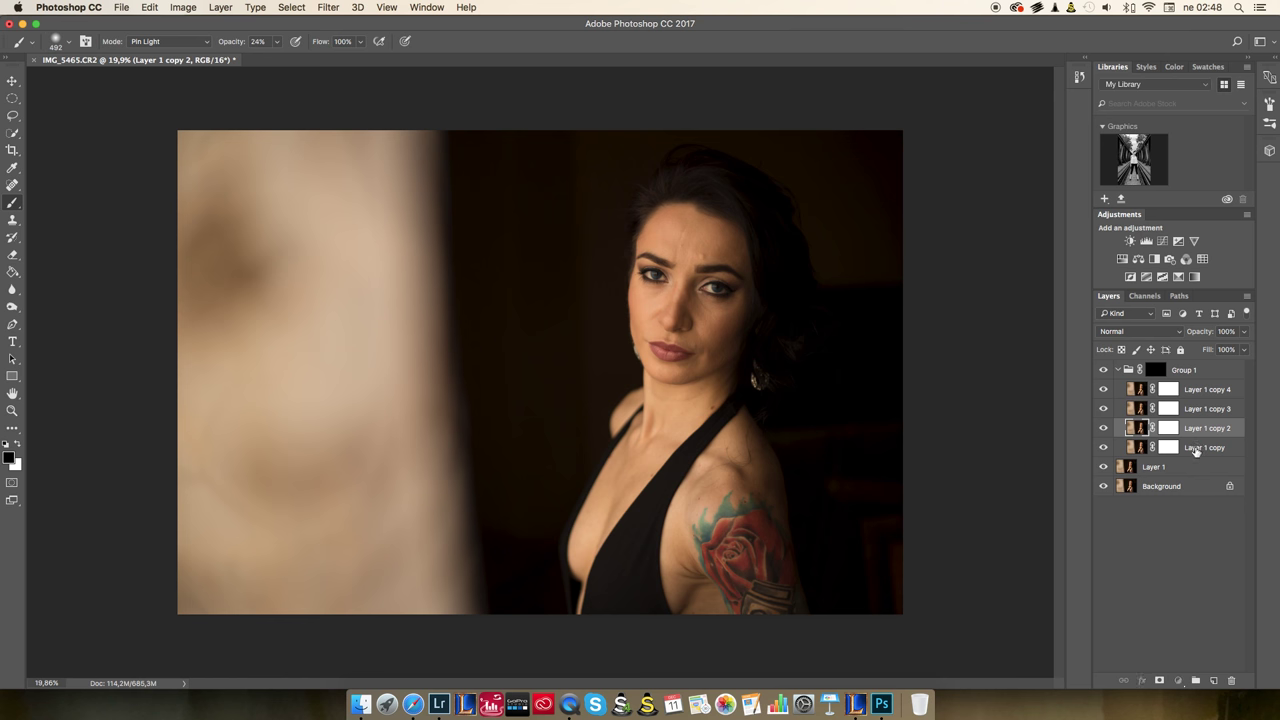
pyautogui.click(1195, 449)
pyautogui.click(1196, 429)
pyautogui.click(1198, 409)
pyautogui.click(1198, 389)
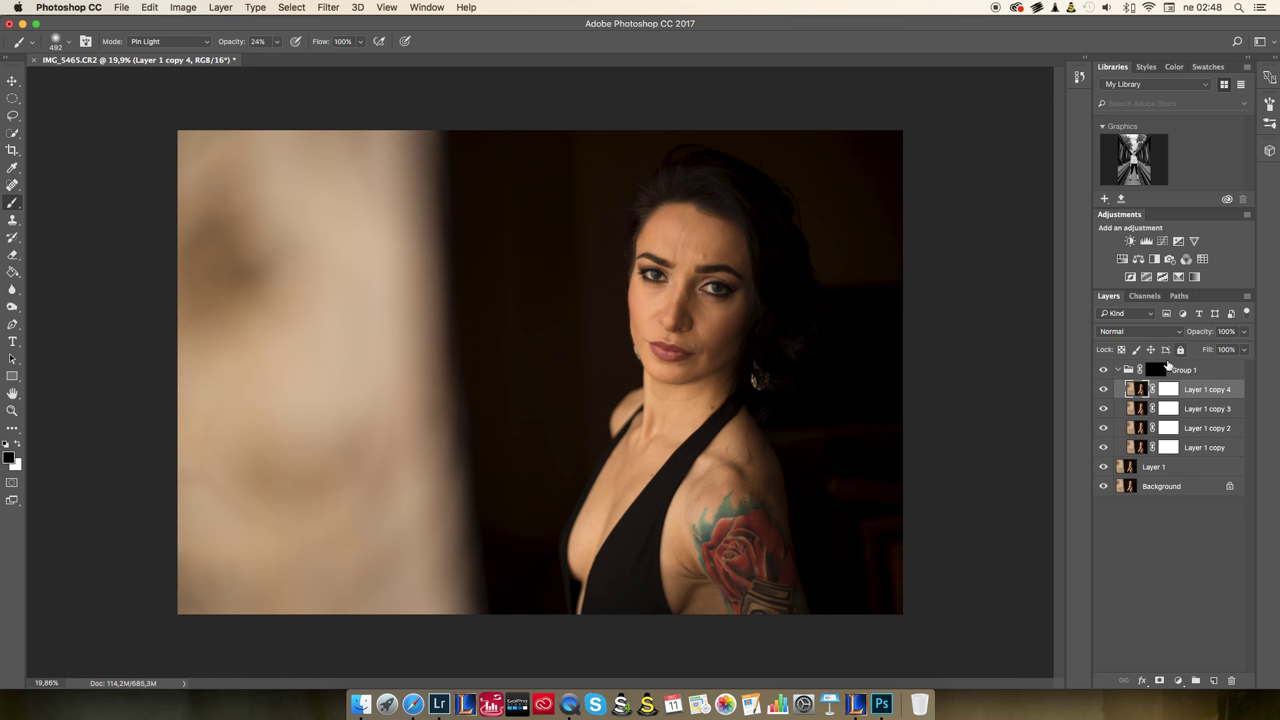
# Step: Raise the brush opacity to 100% and paint white over the woman's face on Group 1's mask
pyautogui.click(1156, 371)
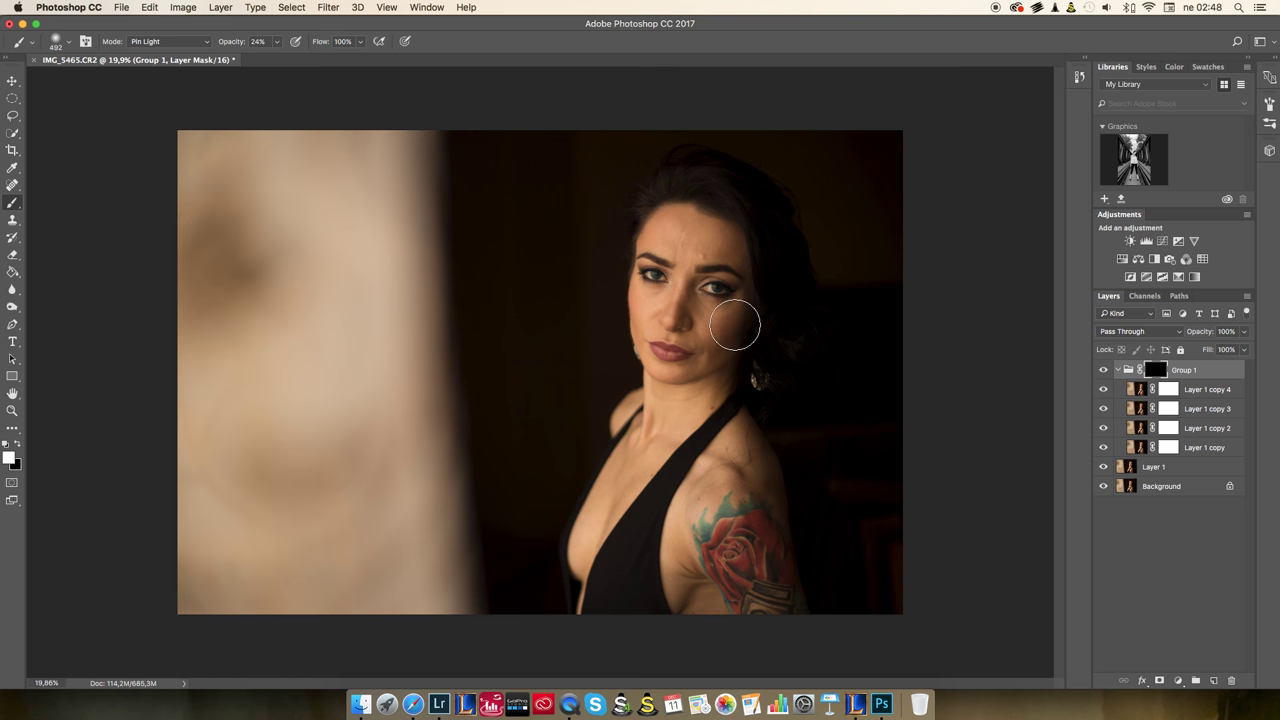
pyautogui.moveTo(674, 246)
pyautogui.mouseDown()
pyautogui.moveTo(659, 333)
pyautogui.moveTo(707, 337)
pyautogui.moveTo(742, 312)
pyautogui.moveTo(740, 290)
pyautogui.moveTo(660, 341)
pyautogui.moveTo(683, 341)
pyautogui.moveTo(704, 279)
pyautogui.moveTo(695, 229)
pyautogui.moveTo(675, 218)
pyautogui.moveTo(686, 273)
pyautogui.moveTo(717, 321)
pyautogui.moveTo(687, 224)
pyautogui.moveTo(660, 282)
pyautogui.mouseUp()
pyautogui.click(277, 41)
pyautogui.moveTo(276, 57); pyautogui.dragTo(334, 58)
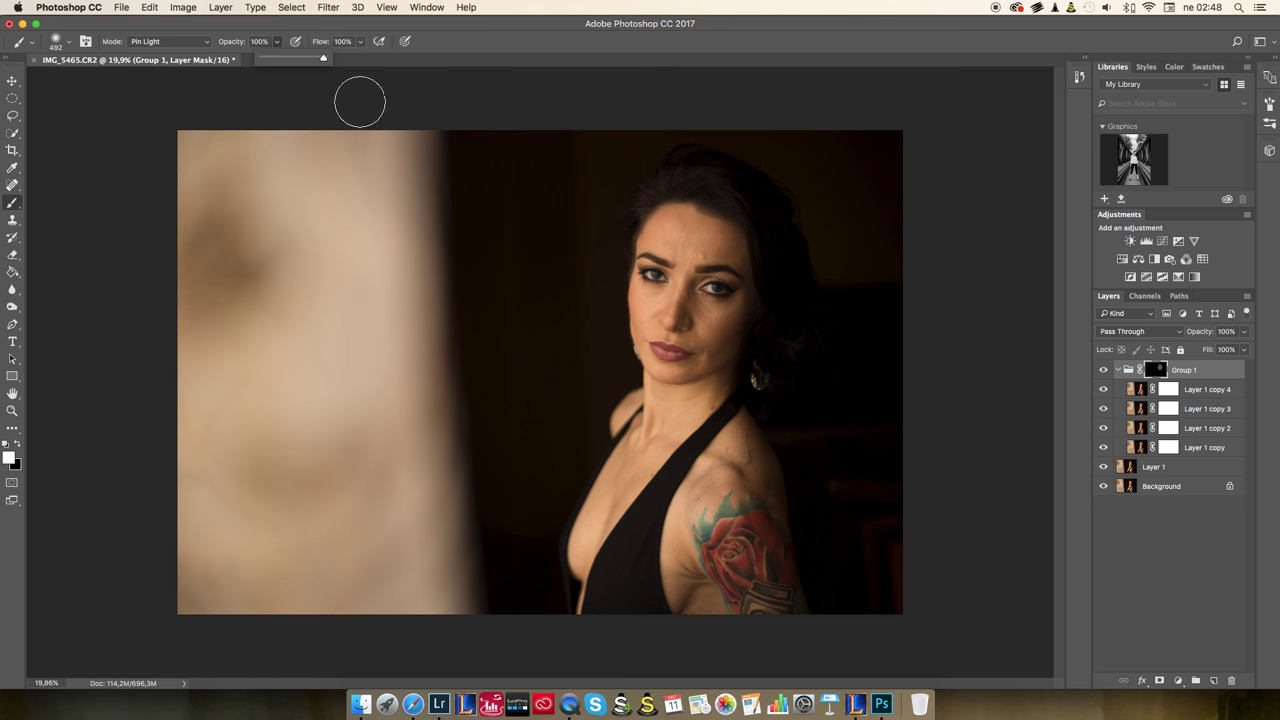
pyautogui.click(595, 243)
pyautogui.moveTo(687, 240)
pyautogui.mouseDown()
pyautogui.moveTo(657, 247)
pyautogui.moveTo(702, 290)
pyautogui.moveTo(737, 292)
pyautogui.moveTo(678, 357)
pyautogui.moveTo(651, 300)
pyautogui.mouseUp()
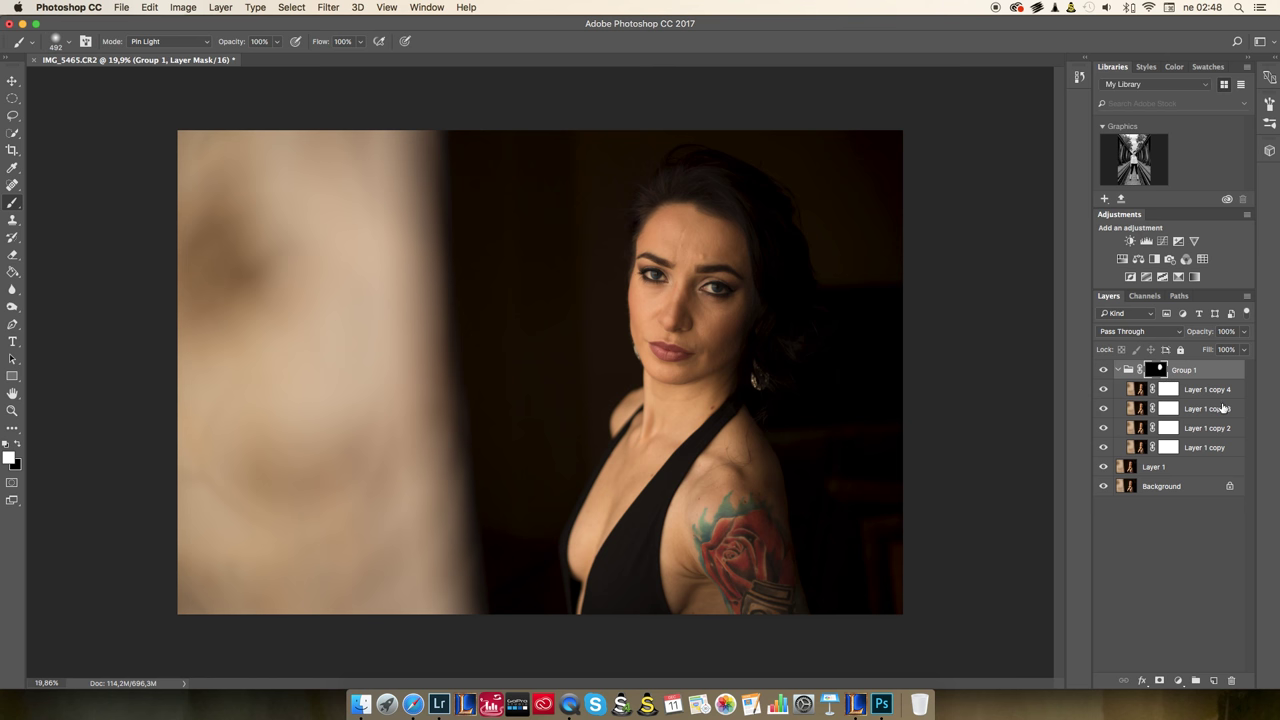
# Step: Step down and up through the grouped layer copies to review what the painted group mask controls
pyautogui.hotkey('alt', '[')
pyautogui.hotkey('alt', '[')
pyautogui.hotkey('alt', '[')
pyautogui.hotkey('alt', '[')
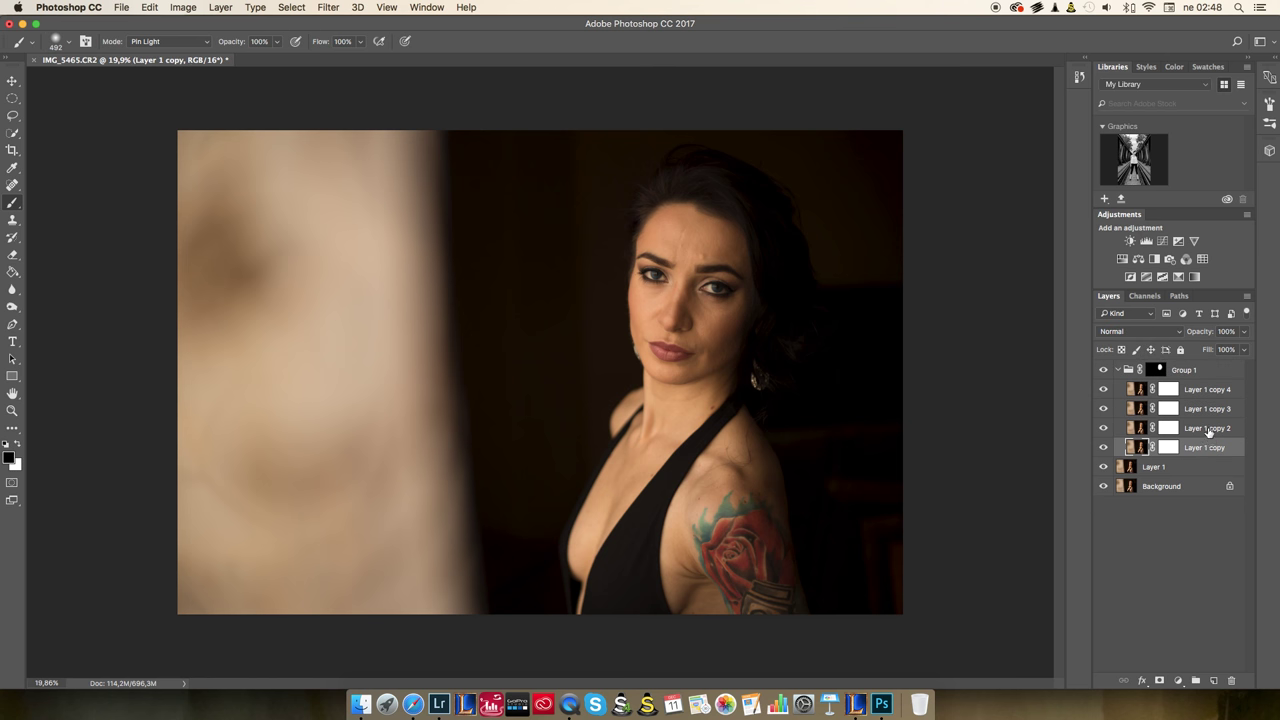
pyautogui.click(1209, 430)
pyautogui.click(1209, 414)
pyautogui.click(1209, 393)
pyautogui.click(1207, 412)
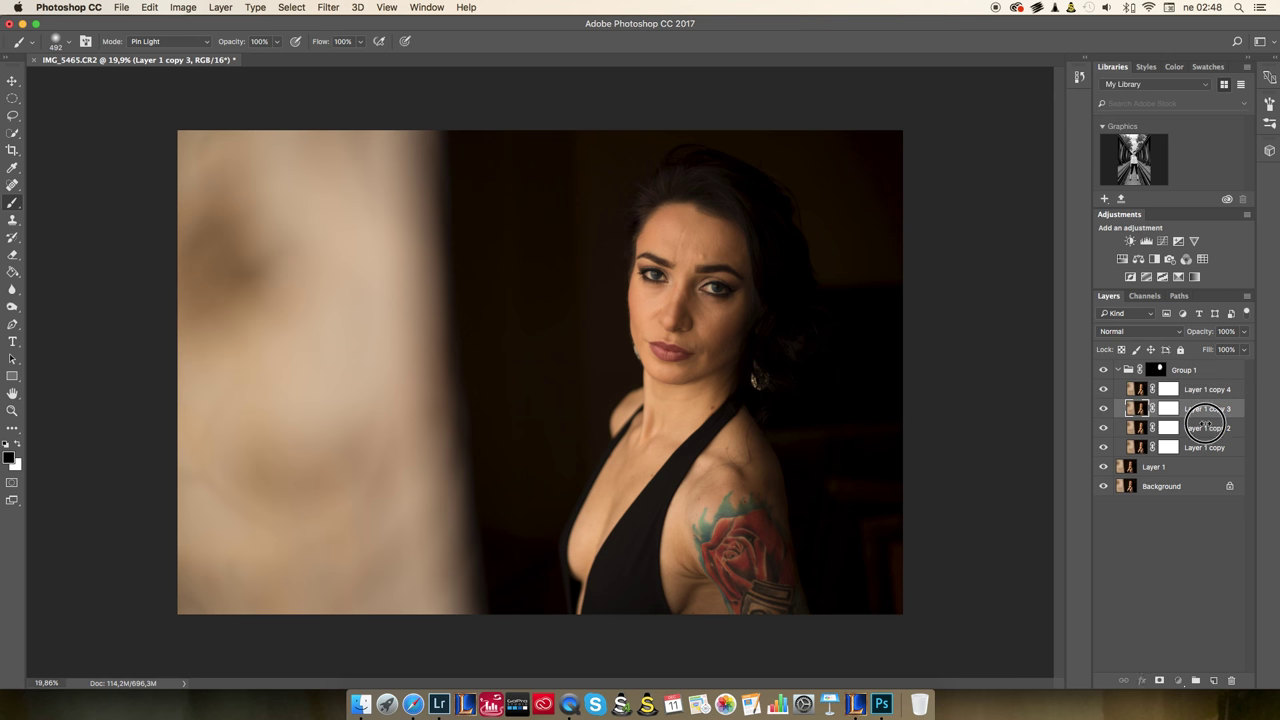
pyautogui.click(1205, 426)
pyautogui.click(1200, 449)
pyautogui.click(1208, 431)
pyautogui.click(1208, 411)
pyautogui.click(1200, 391)
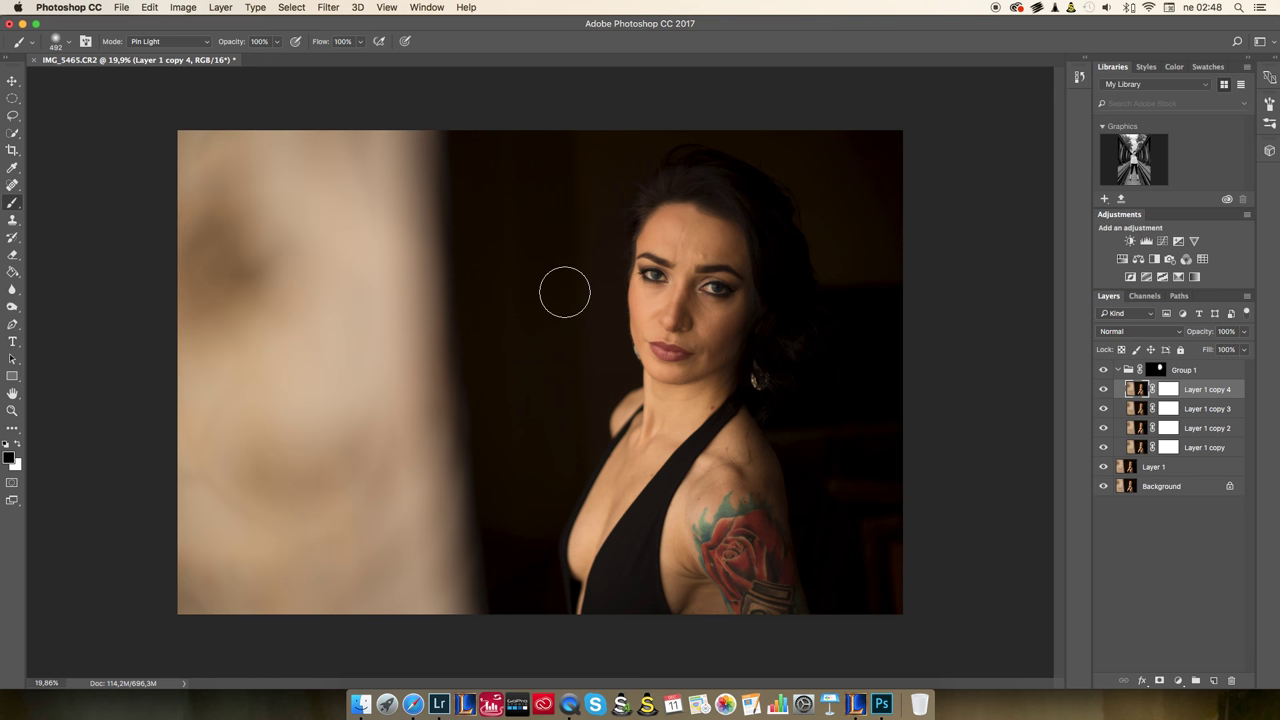
# Step: Review the individual layer masks beneath the painted group mask by selecting each repeatedly
pyautogui.click(1174, 391)
pyautogui.click(1174, 409)
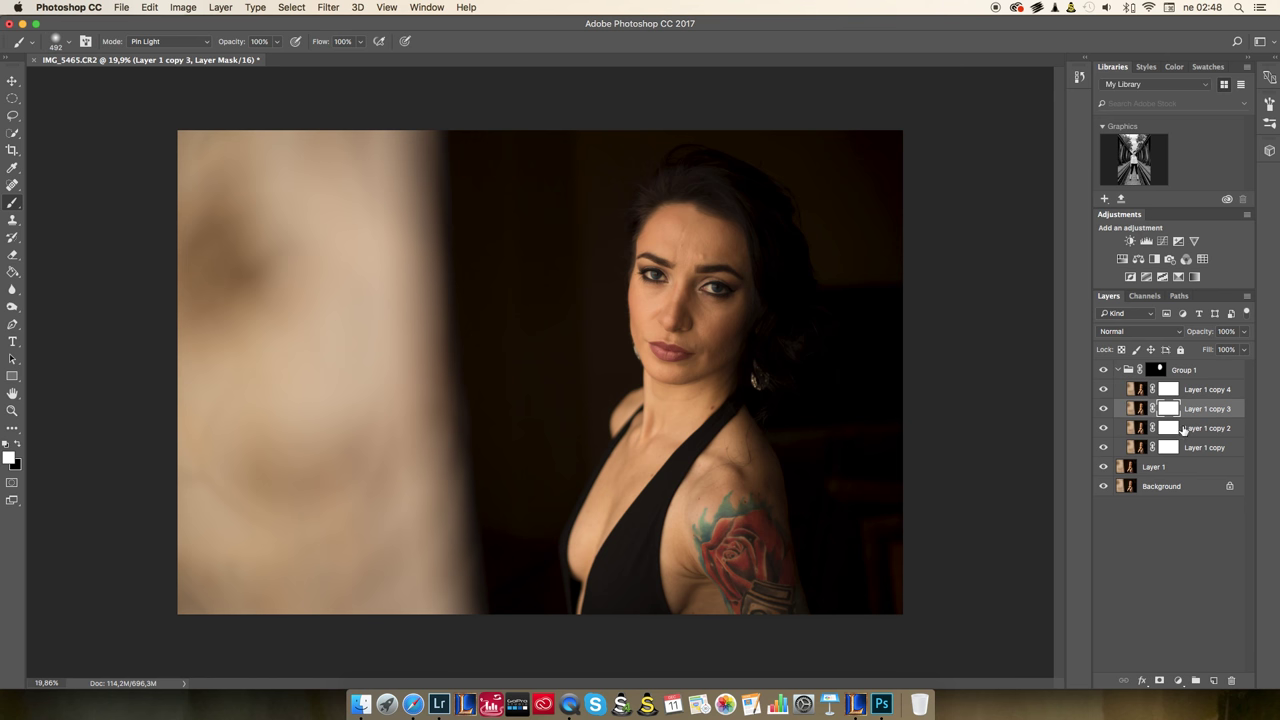
pyautogui.click(1173, 429)
pyautogui.click(1172, 448)
pyautogui.click(1174, 429)
pyautogui.click(1174, 409)
pyautogui.click(1172, 391)
pyautogui.click(1170, 409)
pyautogui.click(1170, 429)
pyautogui.click(1170, 448)
pyautogui.click(1170, 428)
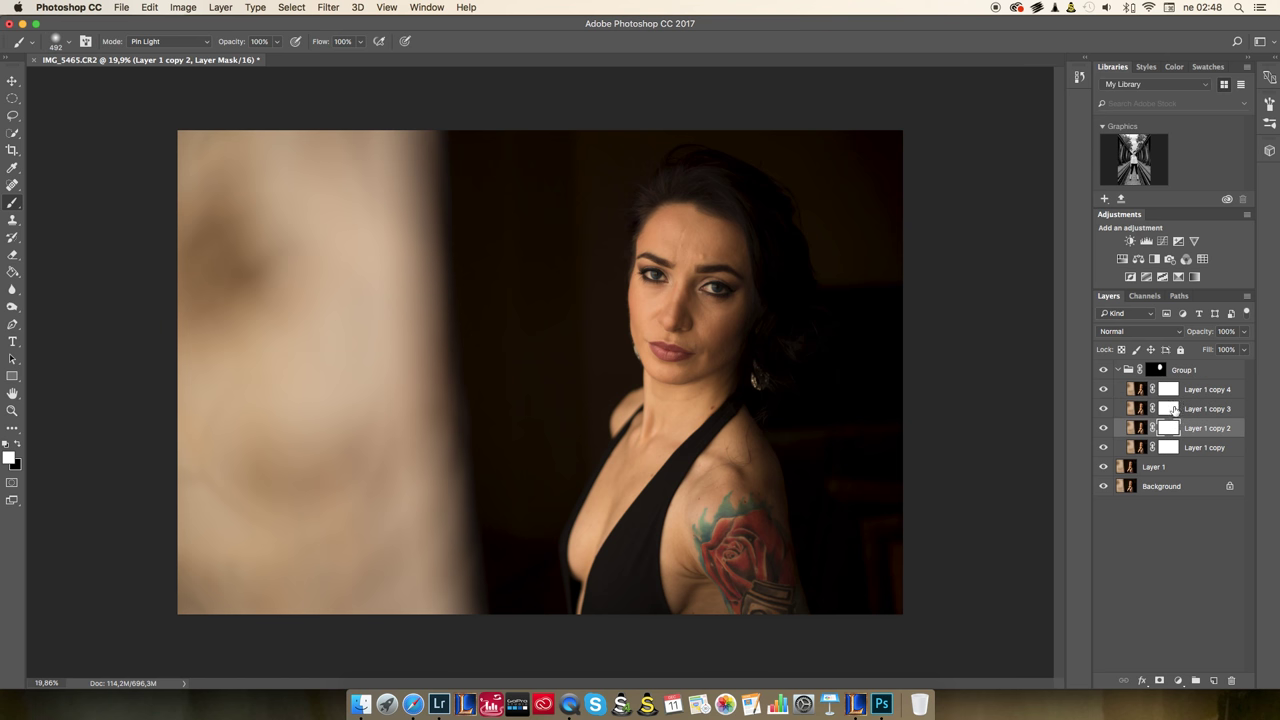
# Step: Collapse Group 1 and delete it together with its masked layer copies
pyautogui.click(1185, 371)
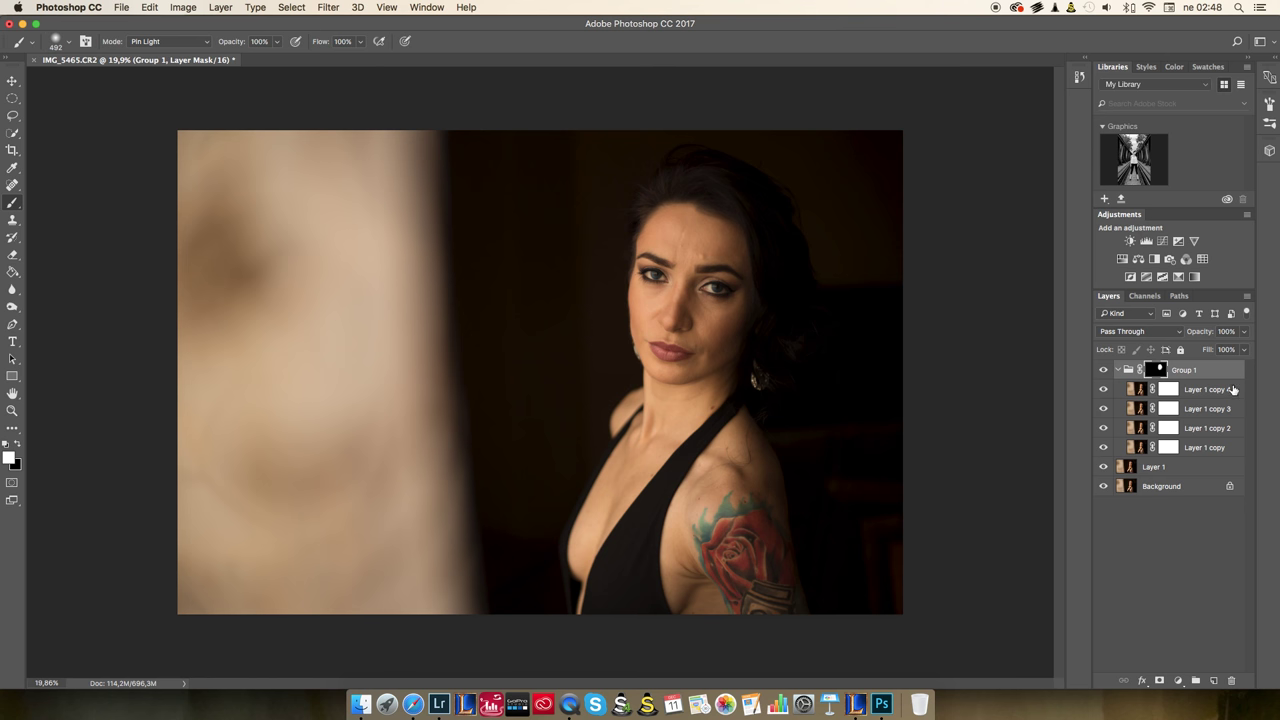
pyautogui.click(1118, 370)
pyautogui.click(1118, 370)
pyautogui.click(1119, 370)
pyautogui.click(1119, 370)
pyautogui.click(1119, 370)
pyautogui.click(1118, 370)
pyautogui.click(1119, 370)
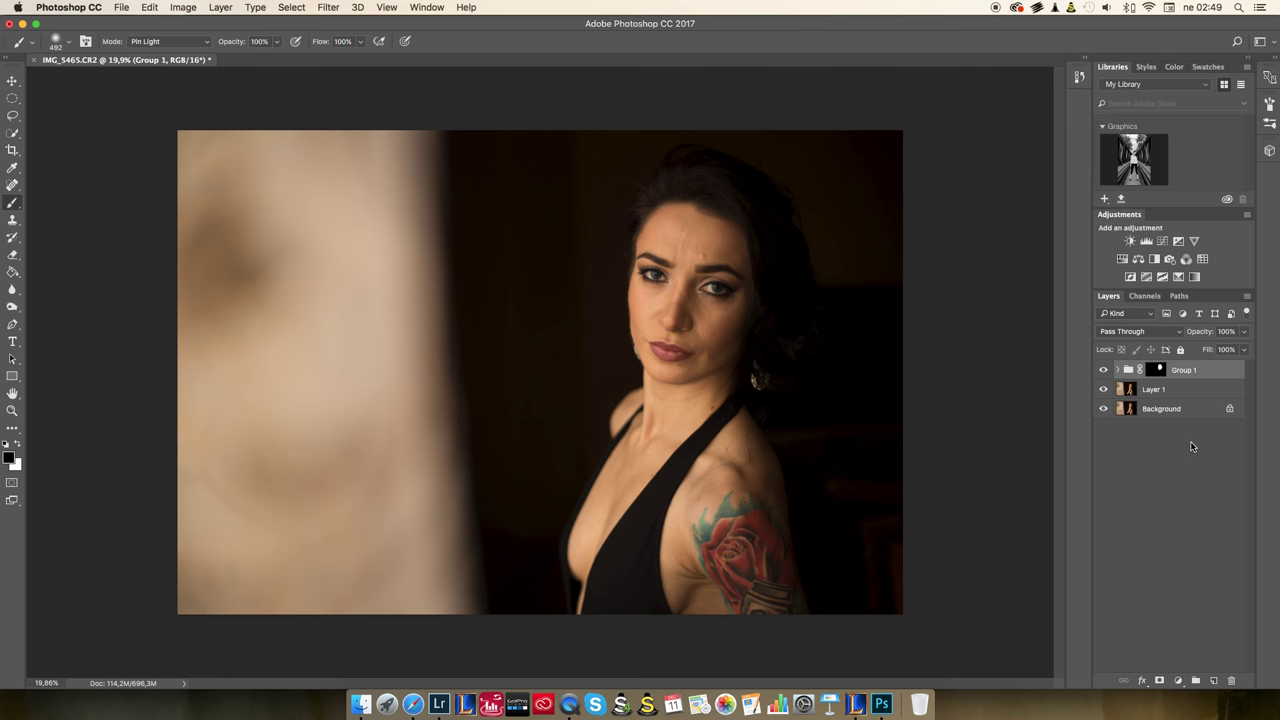
pyautogui.press('BackSpace')
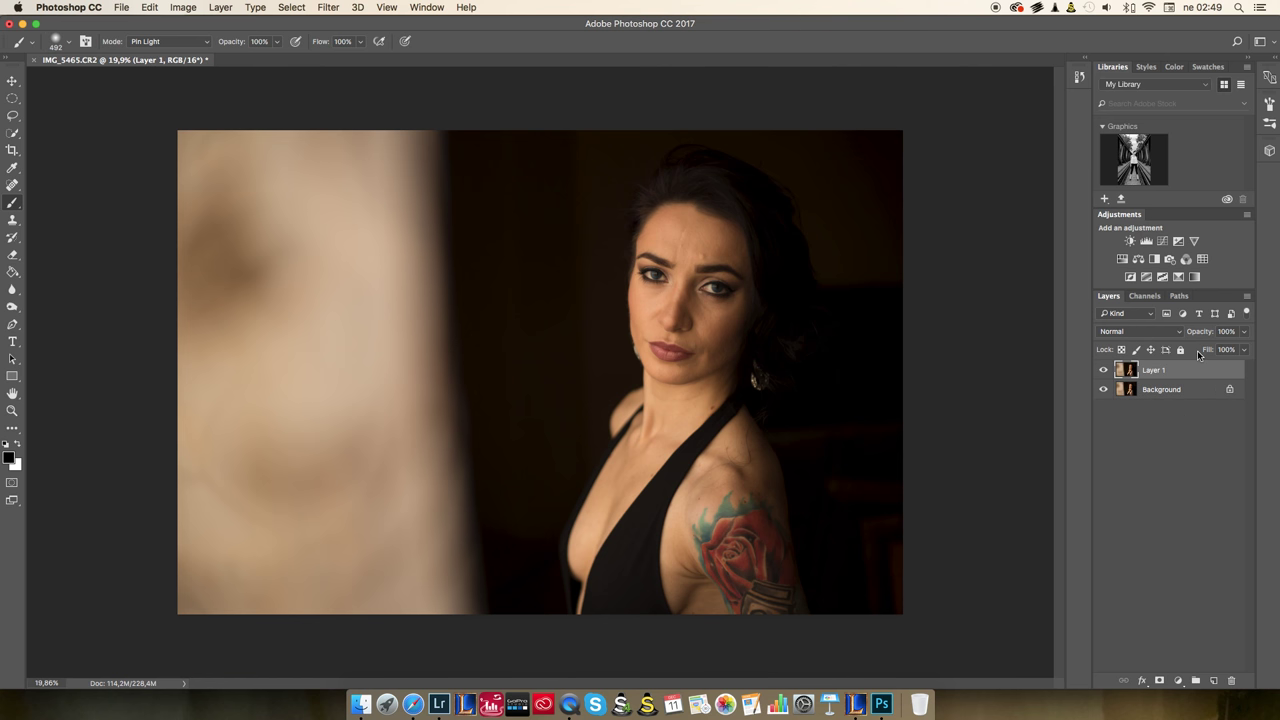
# Step: Reduce the brush size to 146 px for working on the face
pyautogui.scroll(3, 720, 262)
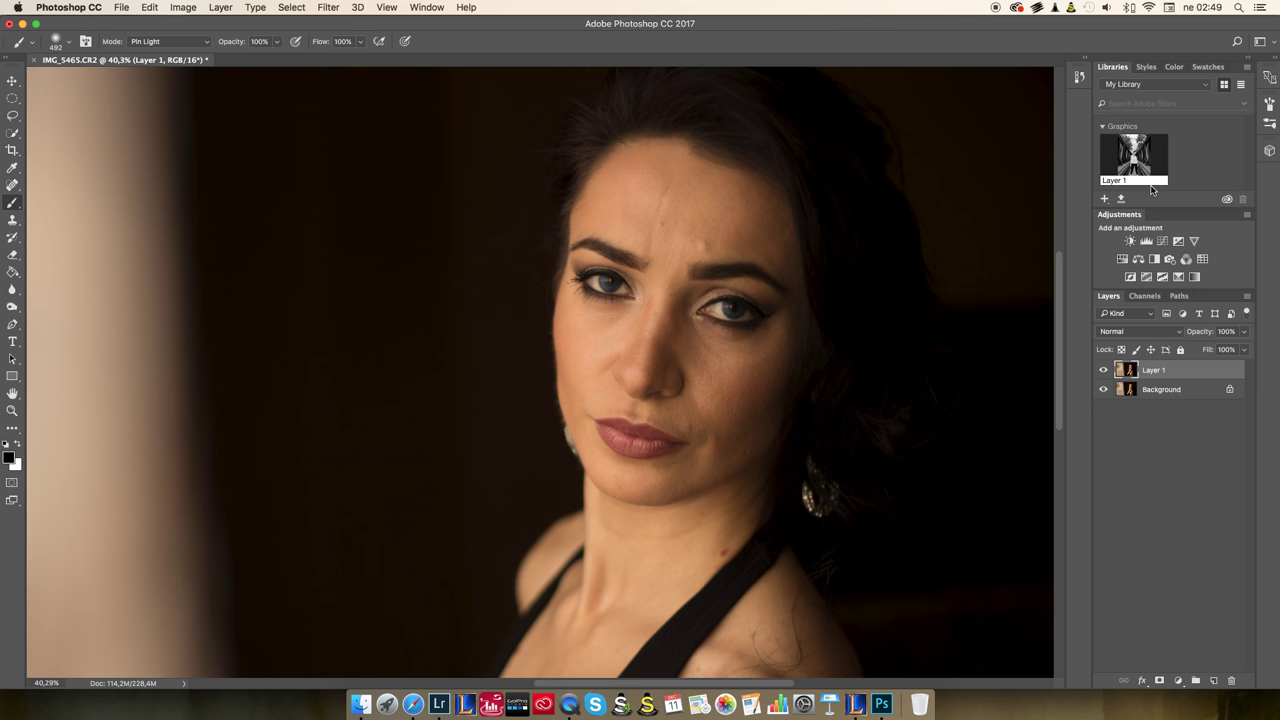
pyautogui.rightClick(786, 245)
pyautogui.moveTo(912, 273); pyautogui.dragTo(903, 273)
pyautogui.press('Return')
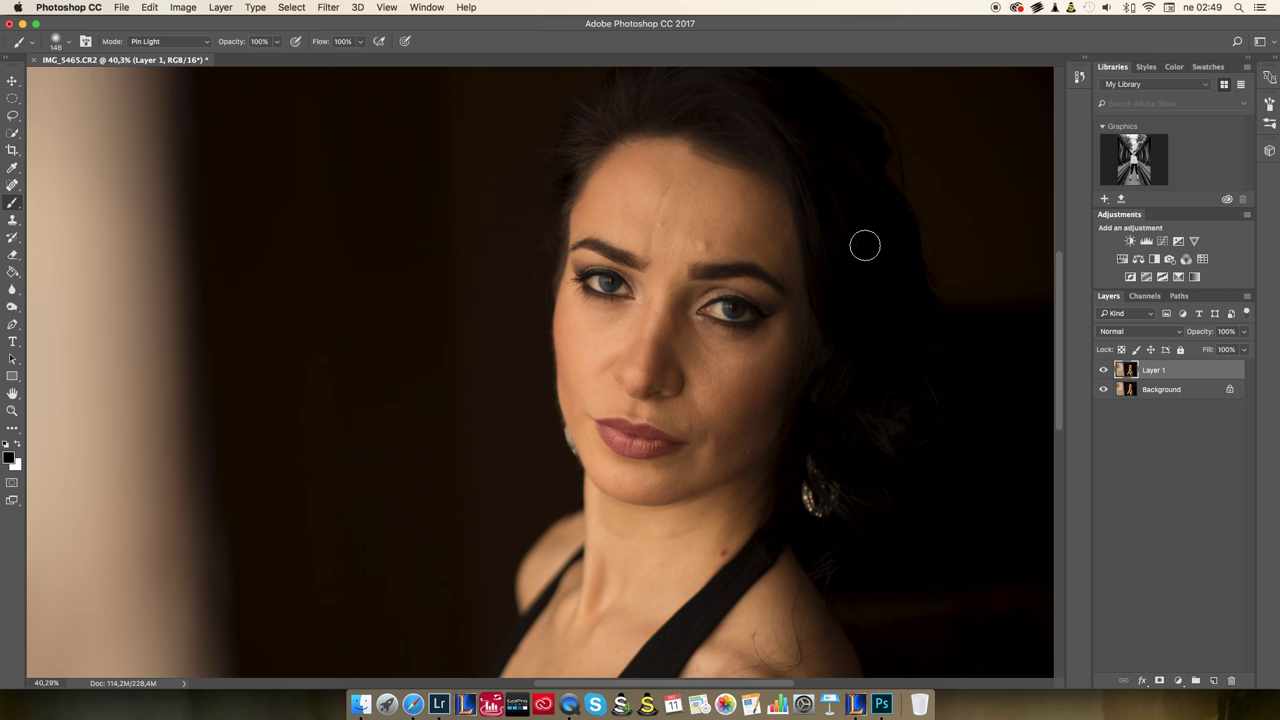
# Step: Examine the skin around the woman's eyes, nose, cheeks and forehead at close range
pyautogui.scroll(5, 675, 300)
pyautogui.scroll(-1, 740, 300)
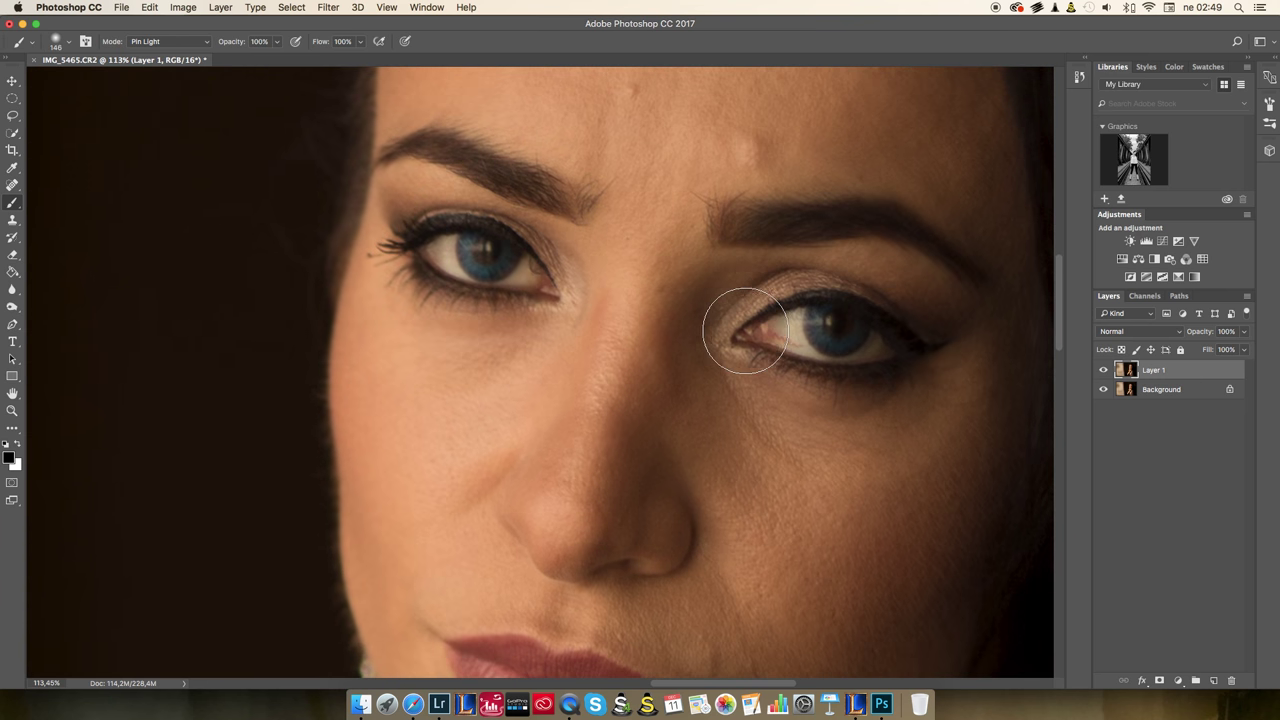
pyautogui.scroll(-3, 758, 340)
pyautogui.scroll(3, 760, 360)
pyautogui.moveTo(794, 360); pyautogui.dragTo(731, 263)
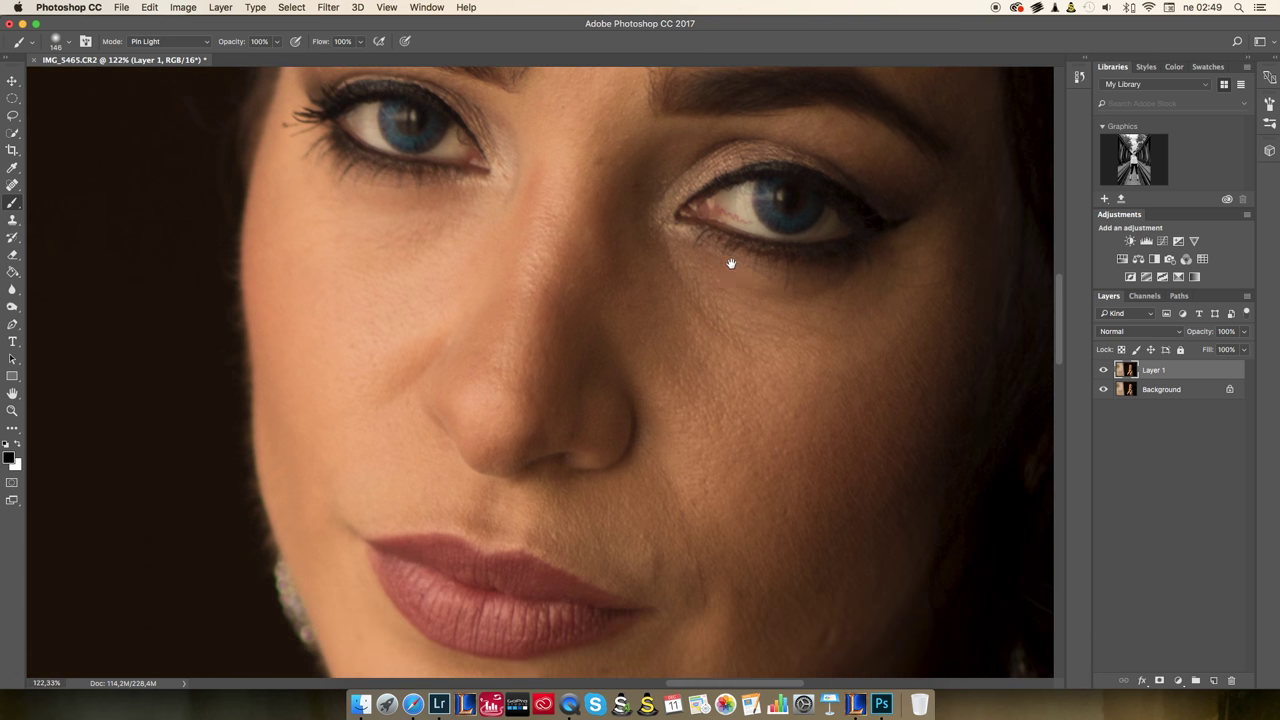
pyautogui.scroll(-3, 765, 286)
pyautogui.scroll(1, 768, 230)
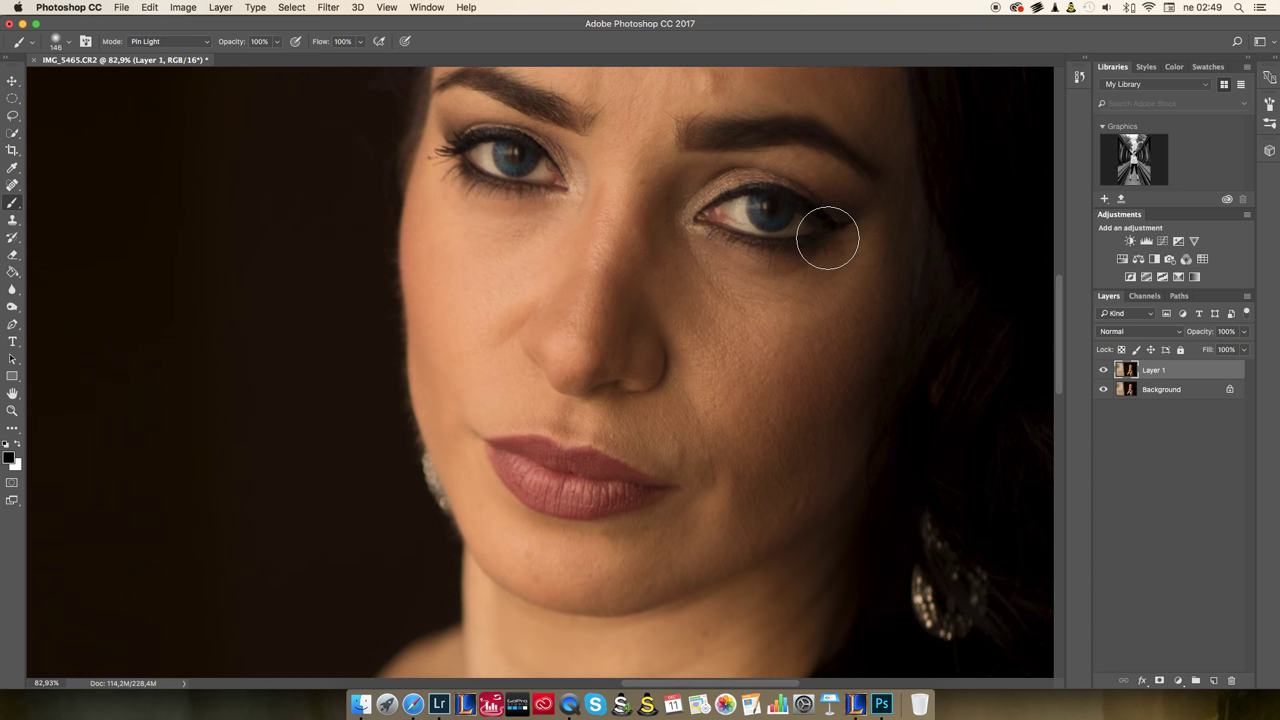
pyautogui.scroll(-2, 823, 277)
pyautogui.scroll(2, 812, 265)
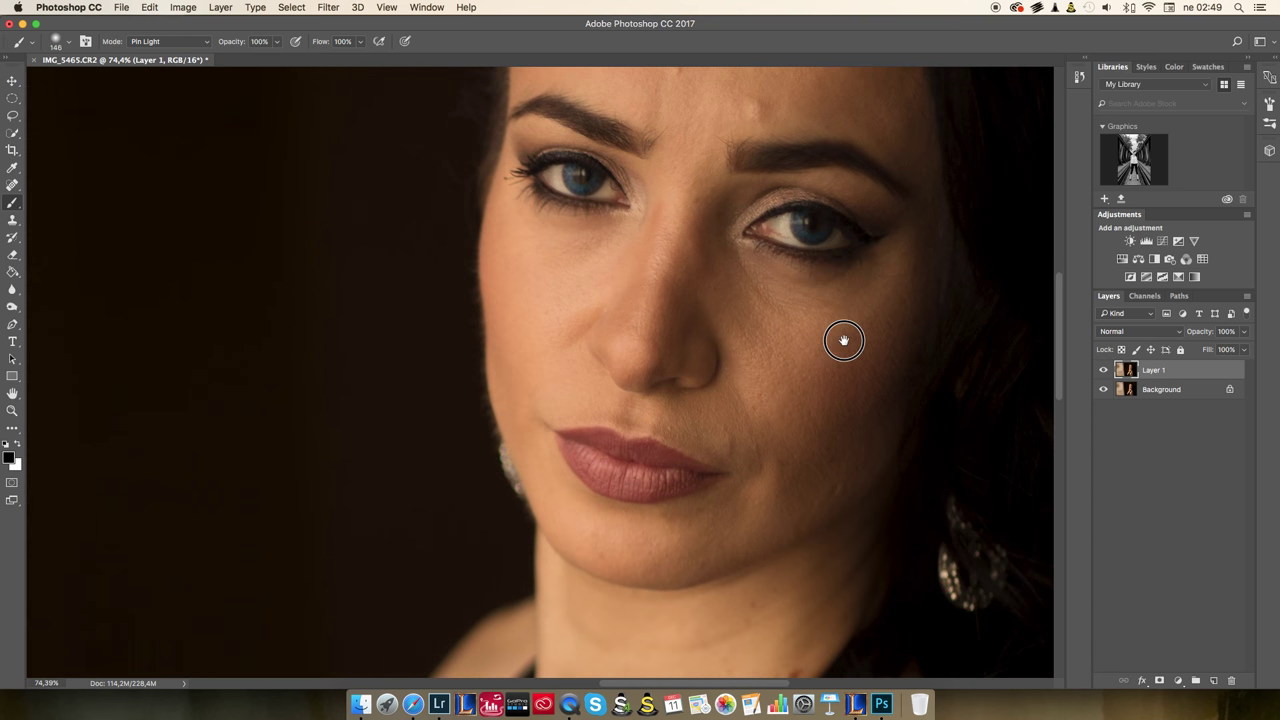
pyautogui.hscroll(1, 840, 340)
pyautogui.scroll(3, 790, 290)
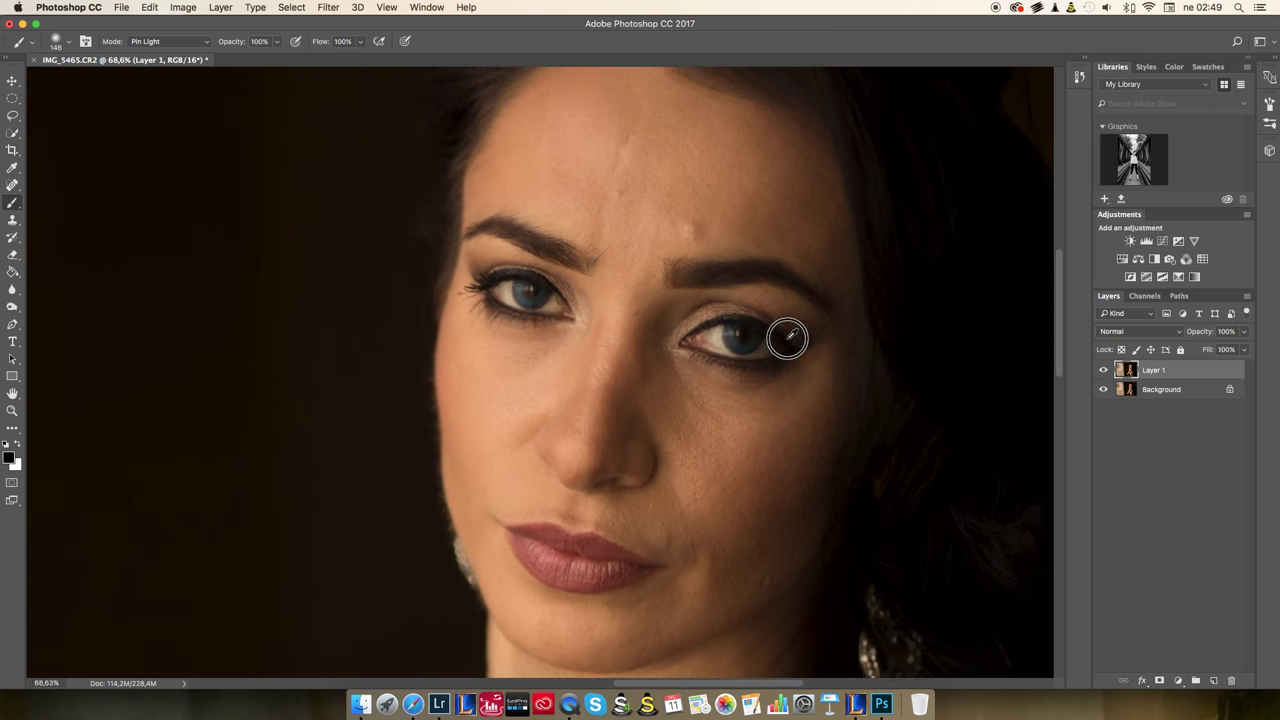
pyautogui.scroll(-2, 800, 309)
pyautogui.scroll(2, 804, 323)
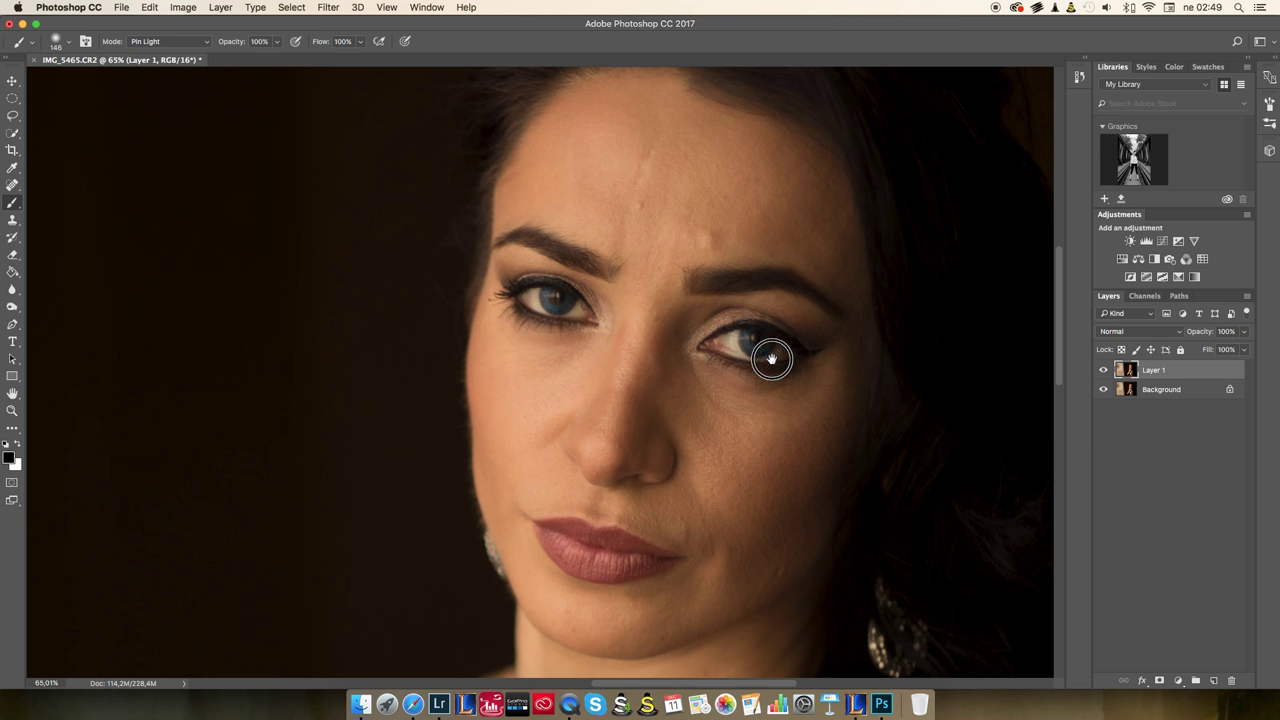
pyautogui.scroll(-1, 780, 380)
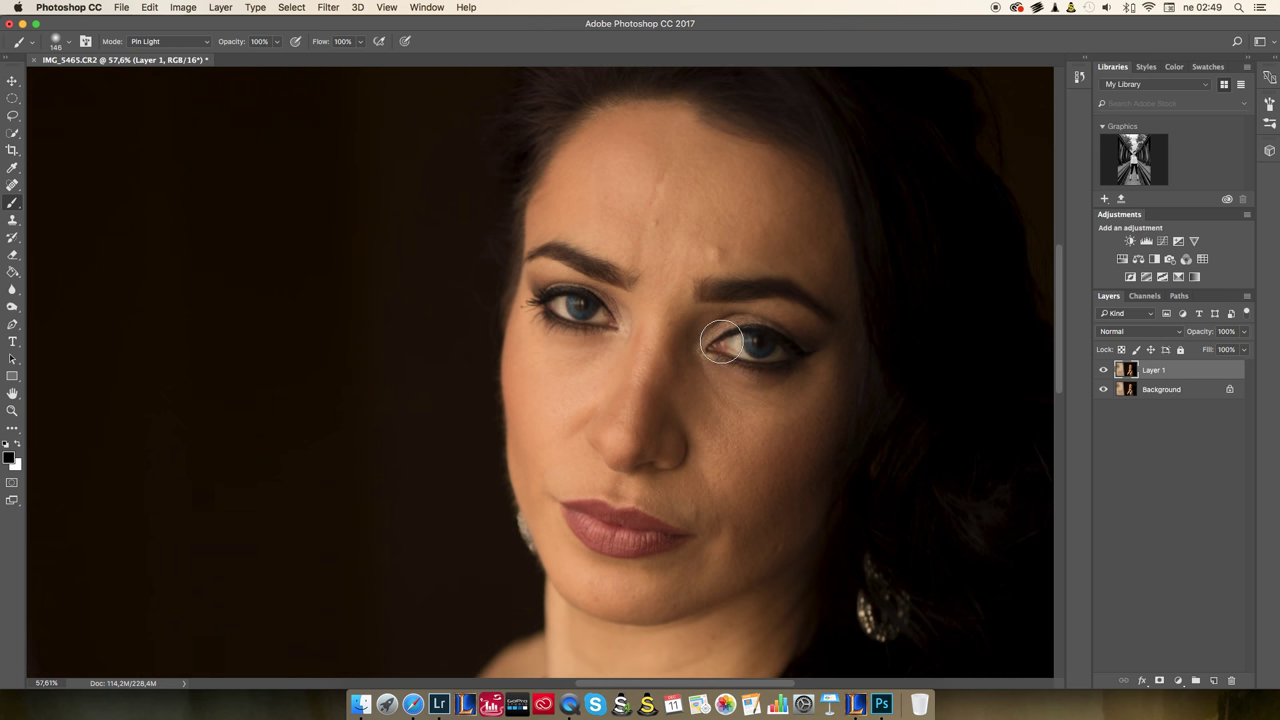
pyautogui.scroll(1, 757, 337)
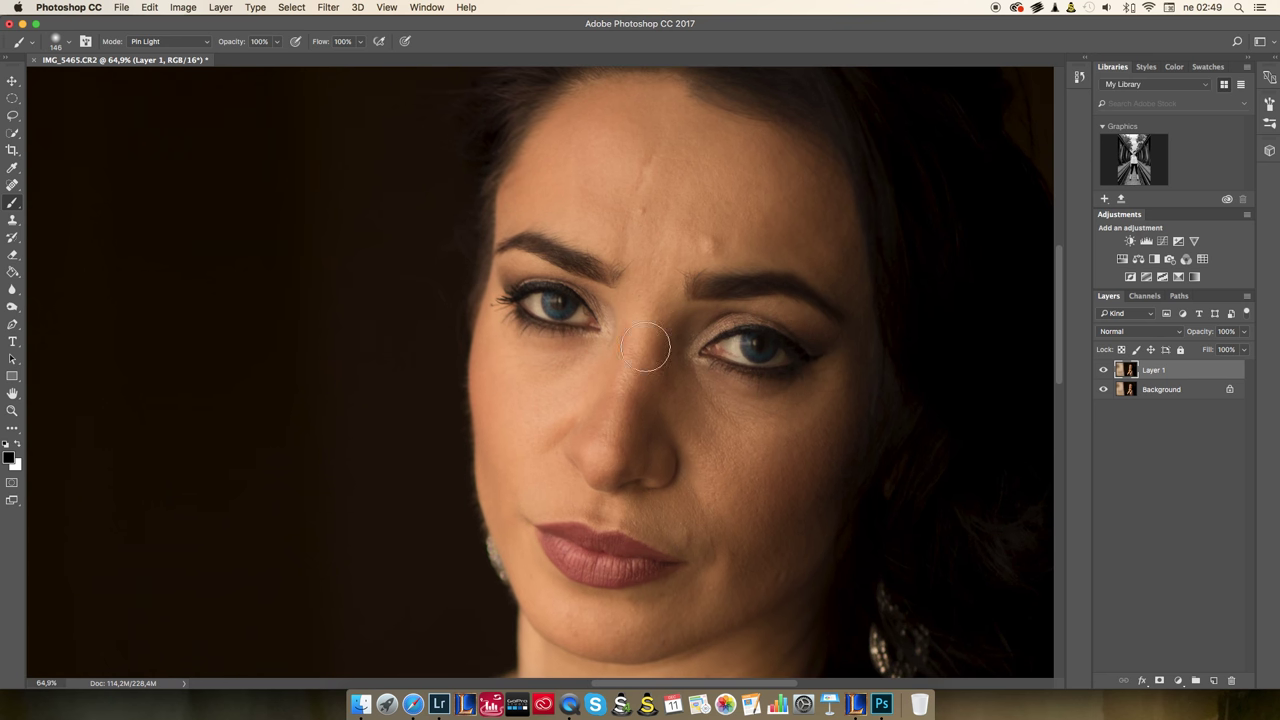
pyautogui.scroll(-1, 722, 345)
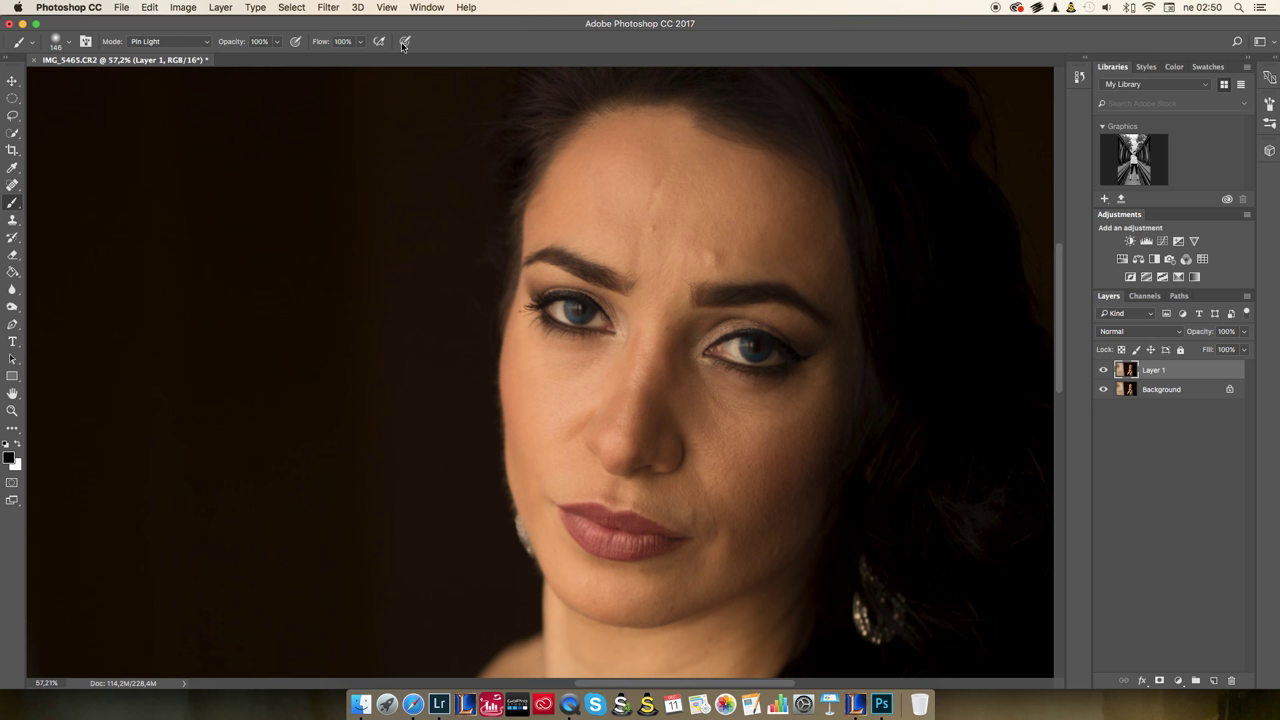
# Step: Open Smart Sharpen for Layer 1, centre its preview on the eye and set the amount to 199%
pyautogui.click(329, 8)
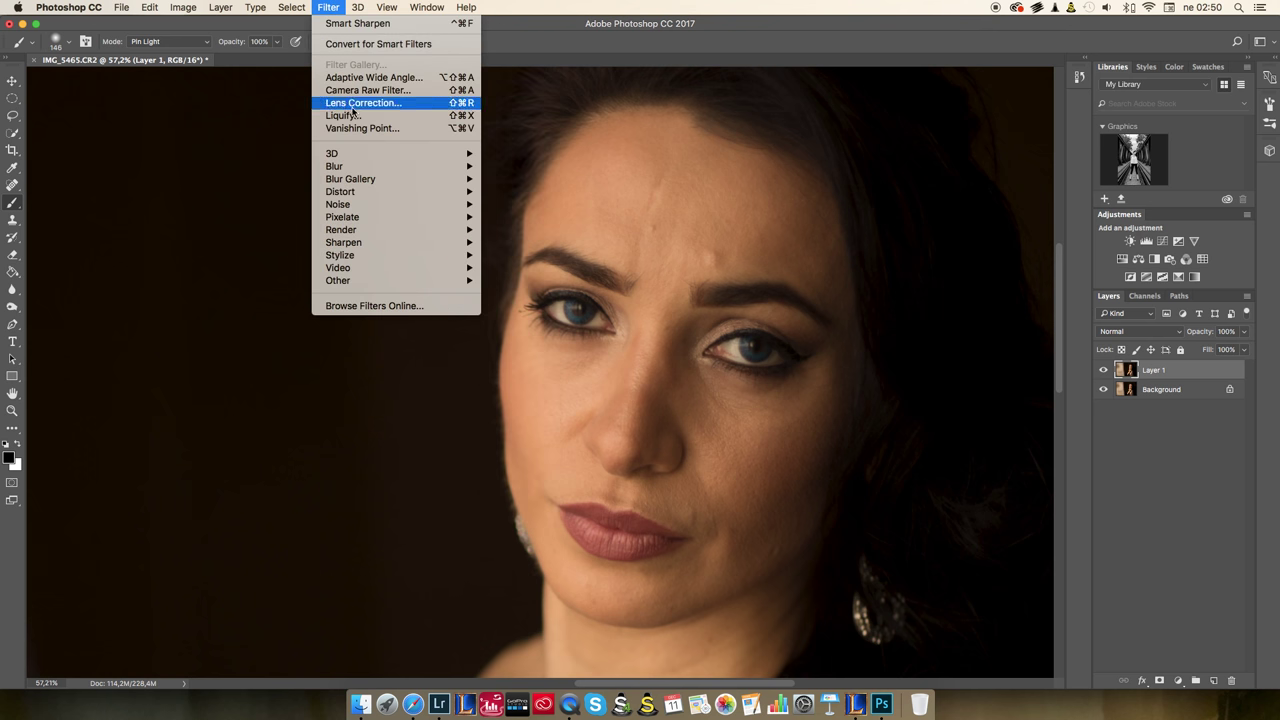
pyautogui.moveTo(390, 250)
pyautogui.click(531, 293)
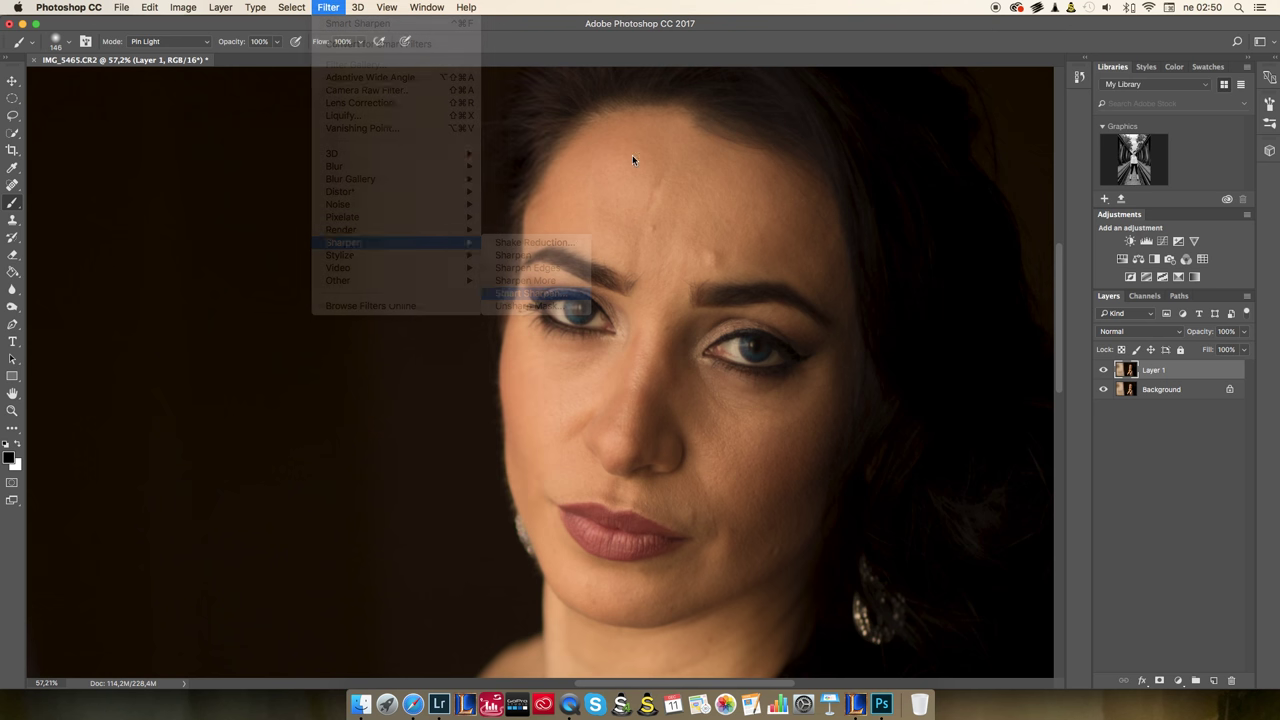
pyautogui.moveTo(1142, 102); pyautogui.dragTo(1105, 141)
pyautogui.moveTo(738, 378); pyautogui.dragTo(774, 377)
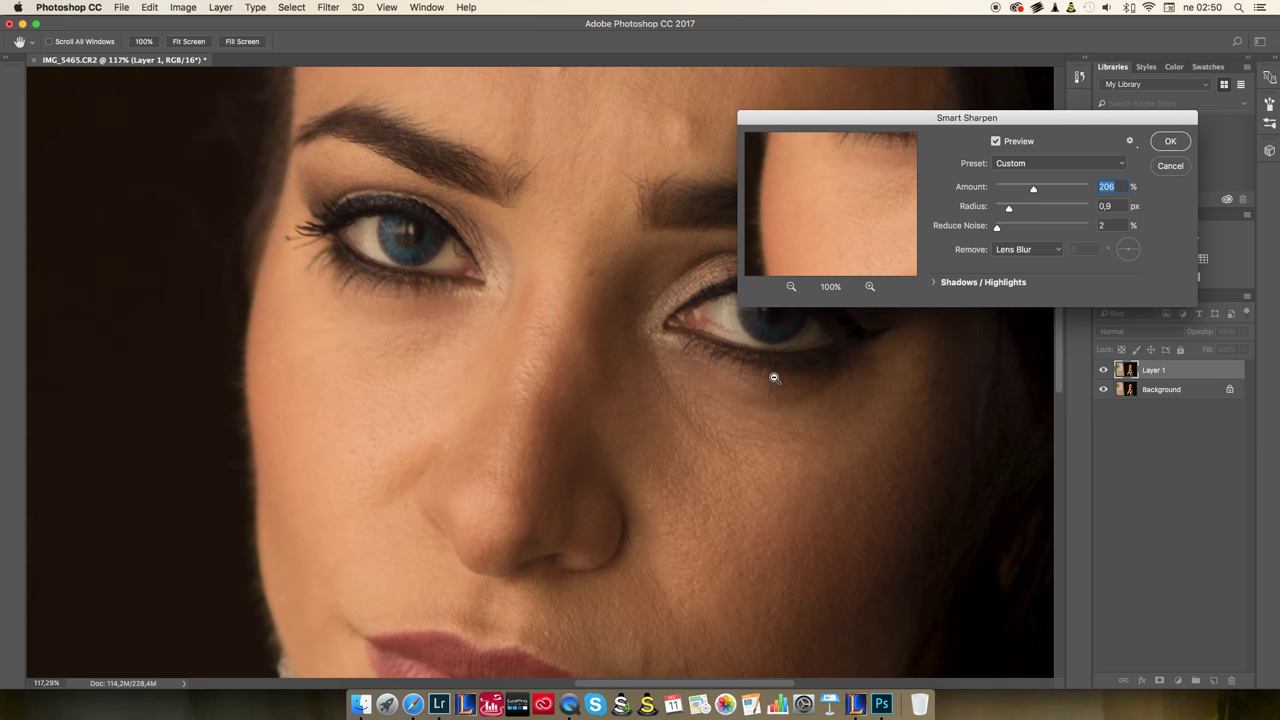
pyautogui.moveTo(1036, 122); pyautogui.dragTo(1035, 123)
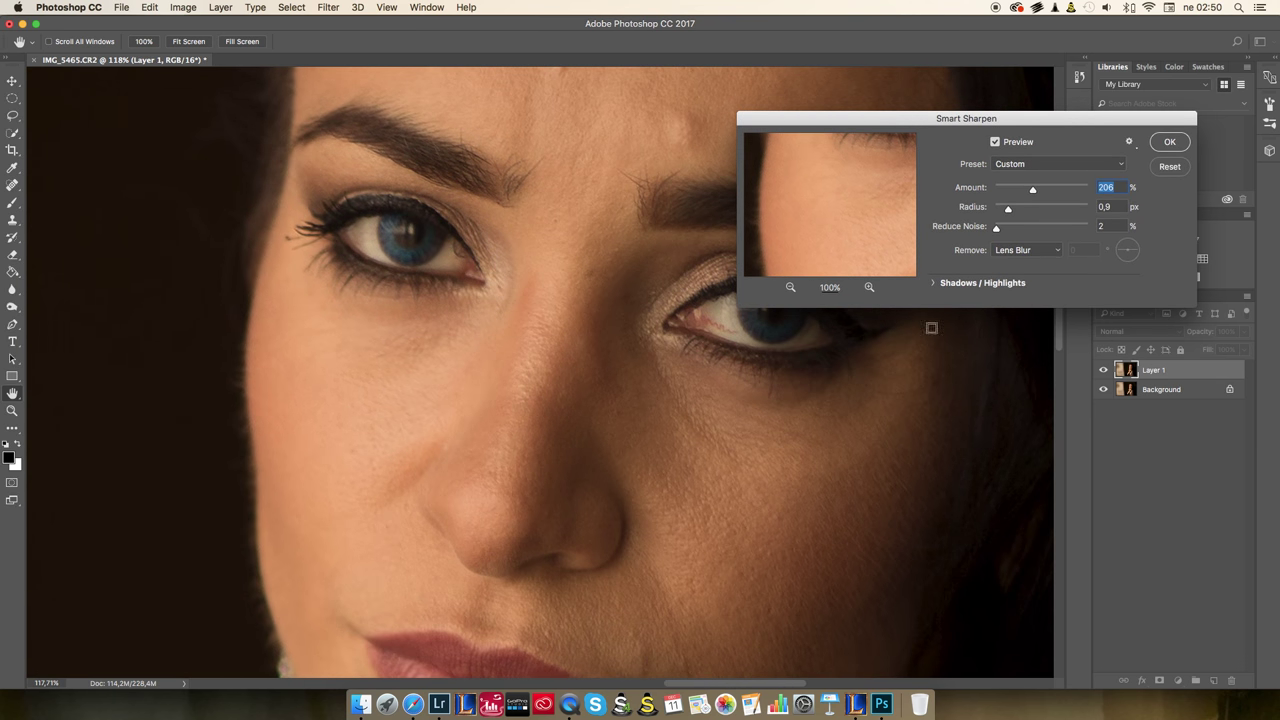
pyautogui.click(706, 338)
pyautogui.click(744, 332)
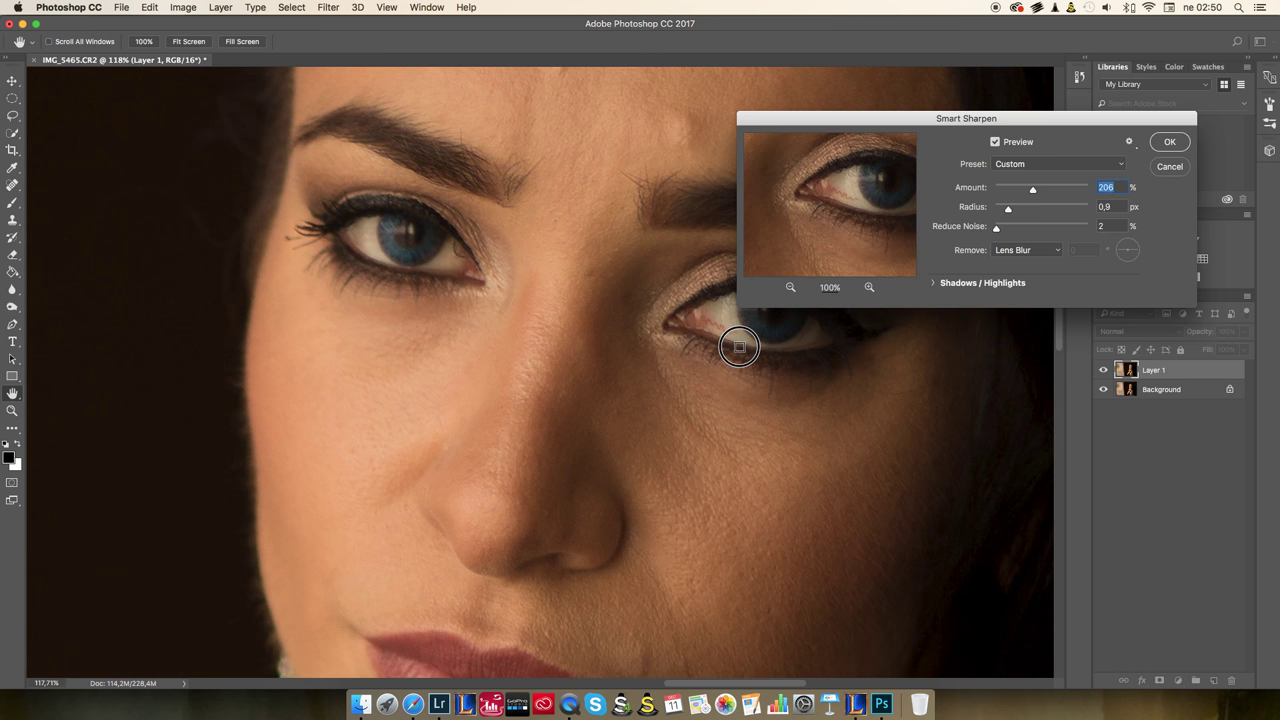
pyautogui.moveTo(1009, 121); pyautogui.dragTo(1046, 69)
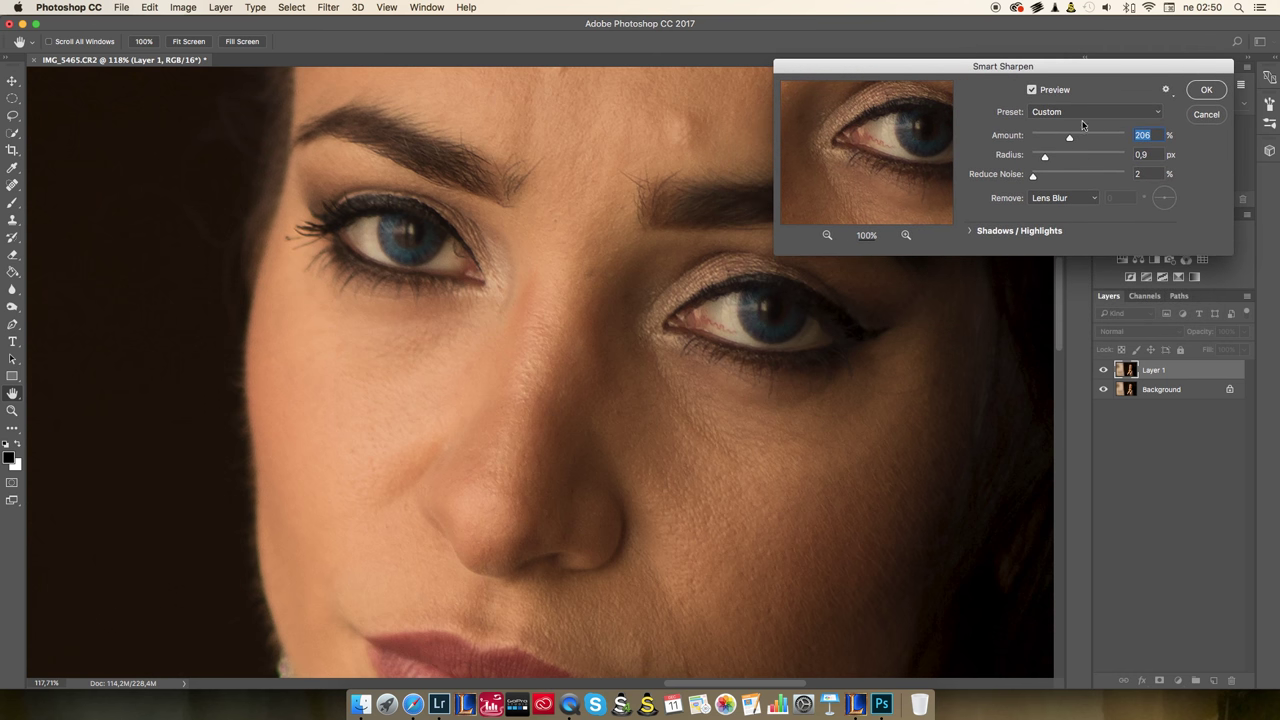
pyautogui.moveTo(1068, 140); pyautogui.dragTo(1068, 139)
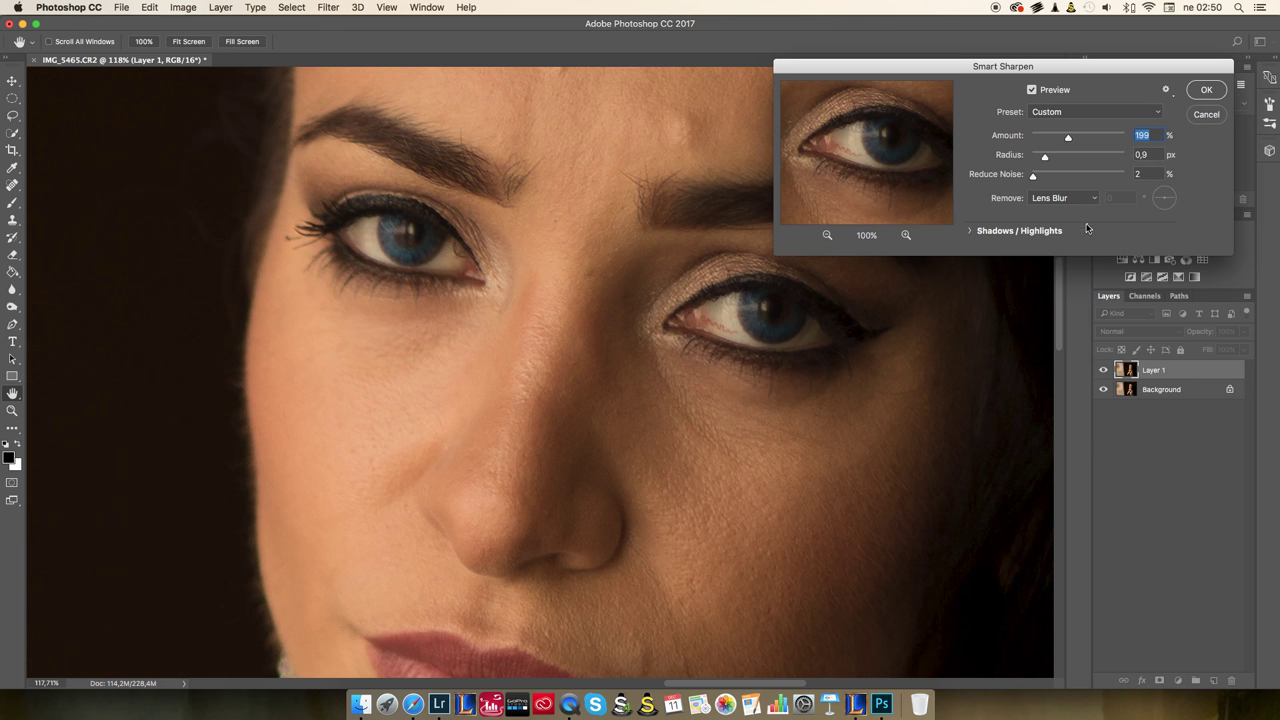
# Step: Compare the face with and without the Smart Sharpen preview, and apply the filter to Layer 1
pyautogui.click(1032, 89)
pyautogui.click(1032, 89)
pyautogui.click(1033, 90)
pyautogui.click(1033, 90)
pyautogui.click(1033, 90)
pyautogui.click(1033, 90)
pyautogui.click(1205, 92)
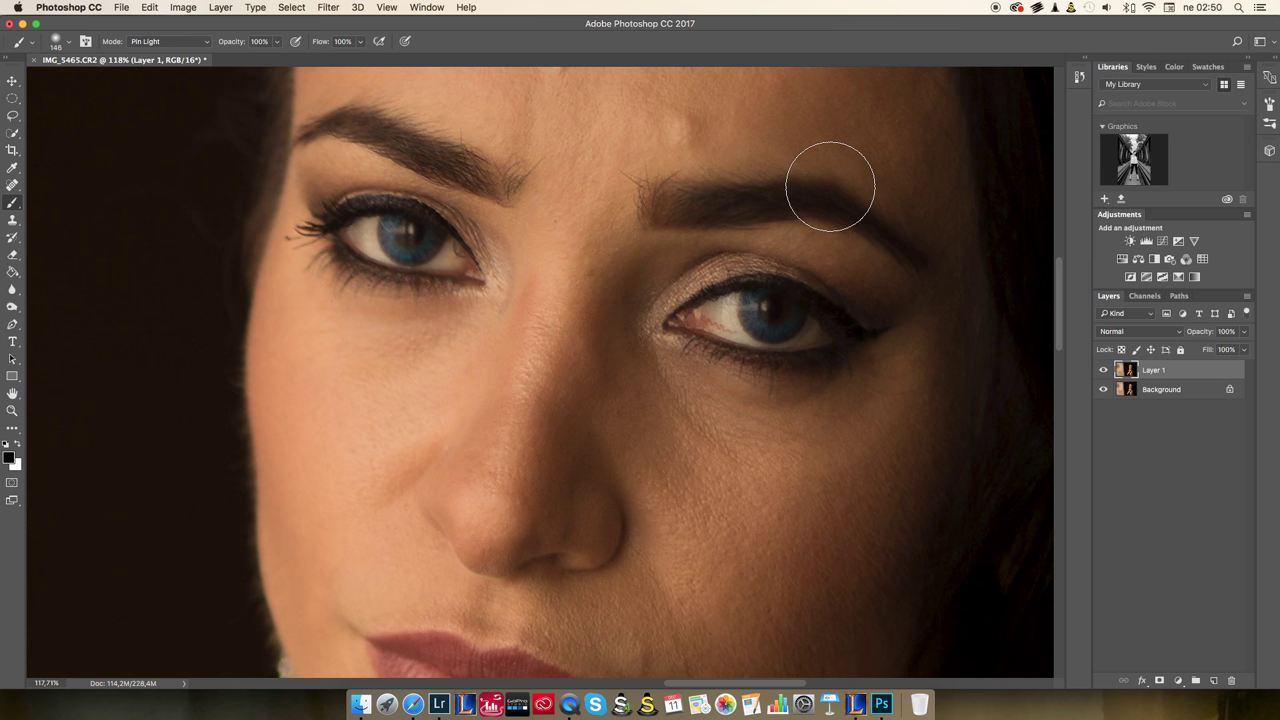
# Step: Add a black layer mask to the sharpened Layer 1 and reduce the brush size to 84 px
pyautogui.scroll(-5, 699, 291)
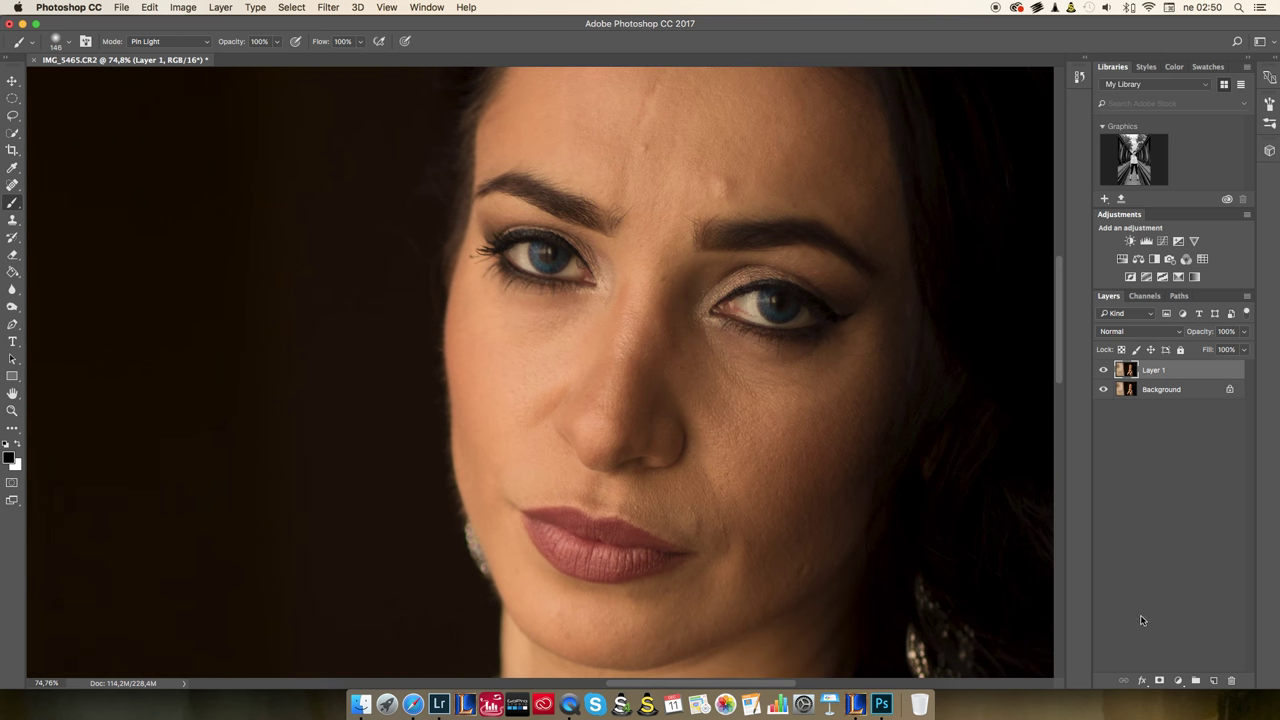
pyautogui.keyDown('alt'); pyautogui.click(1159, 680); pyautogui.keyUp('alt')
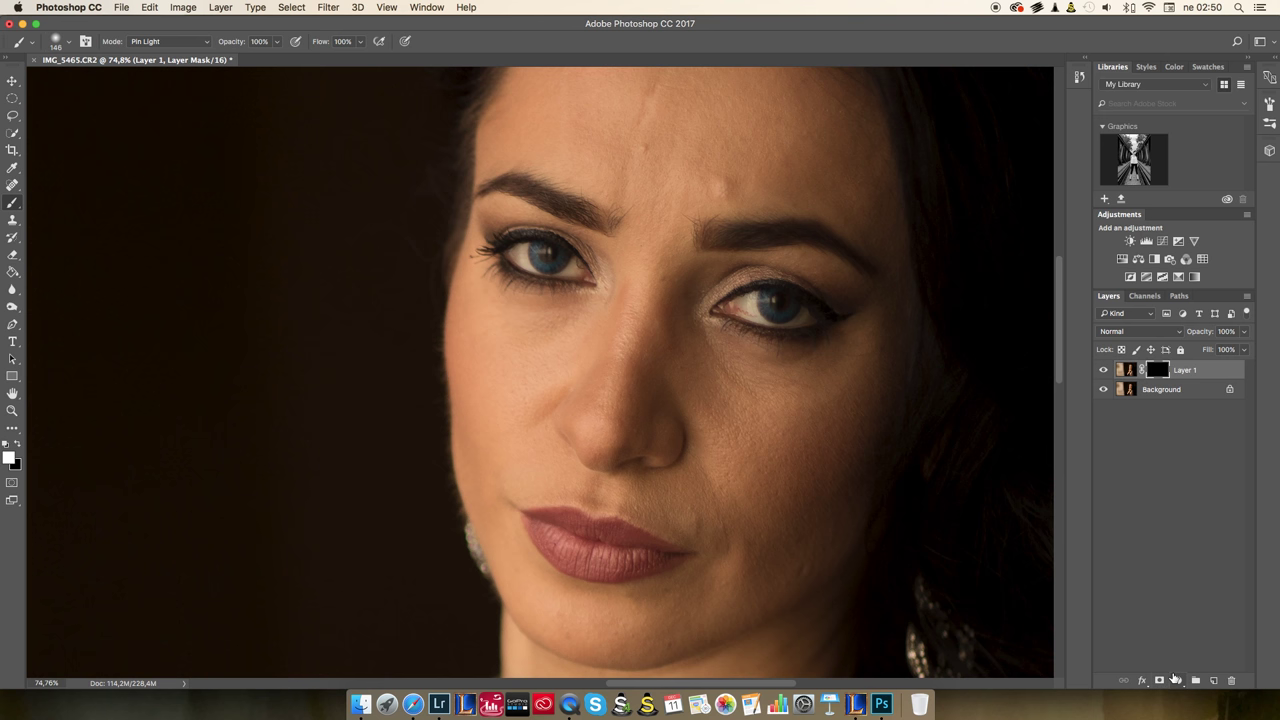
pyautogui.rightClick(862, 359)
pyautogui.moveTo(932, 388); pyautogui.dragTo(917, 388)
pyautogui.press('Return')
# Step: Paint white on Layer 1's mask over both eyes and their lashes to reveal the sharpening there
pyautogui.scroll(-4, 740, 315)
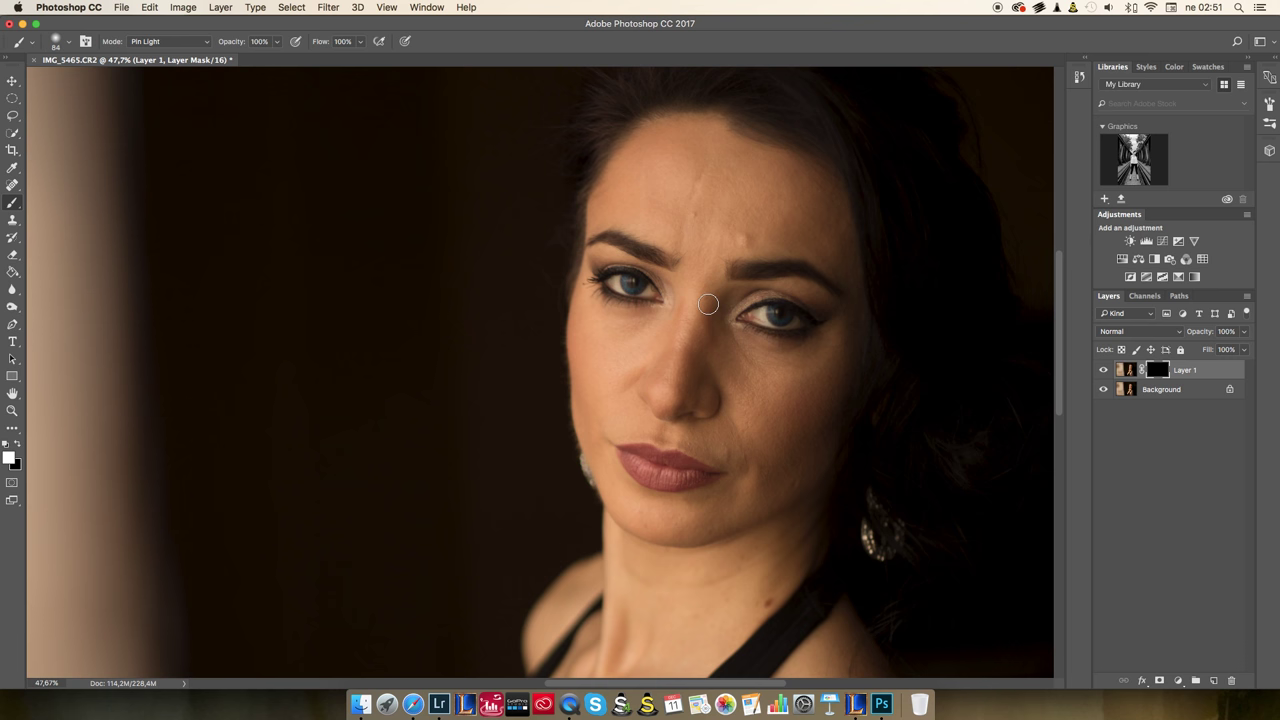
pyautogui.scroll(1, 771, 372)
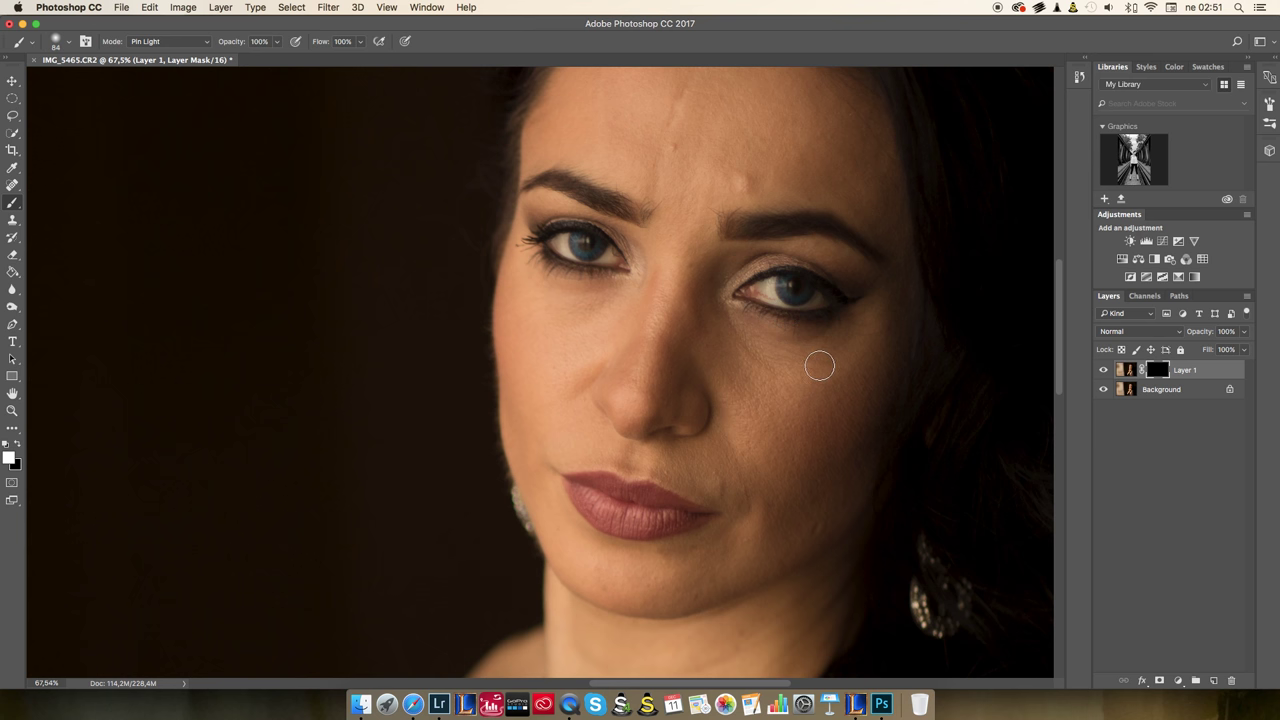
pyautogui.scroll(3, 820, 366)
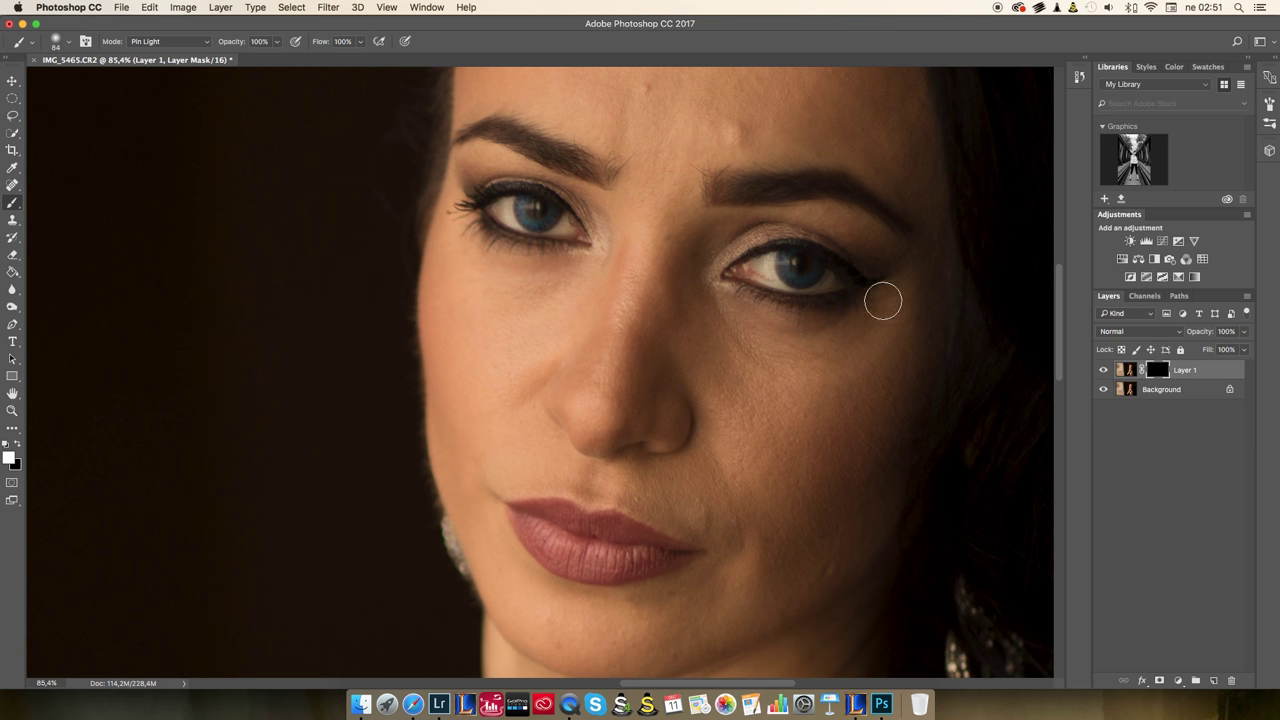
pyautogui.scroll(3, 850, 315)
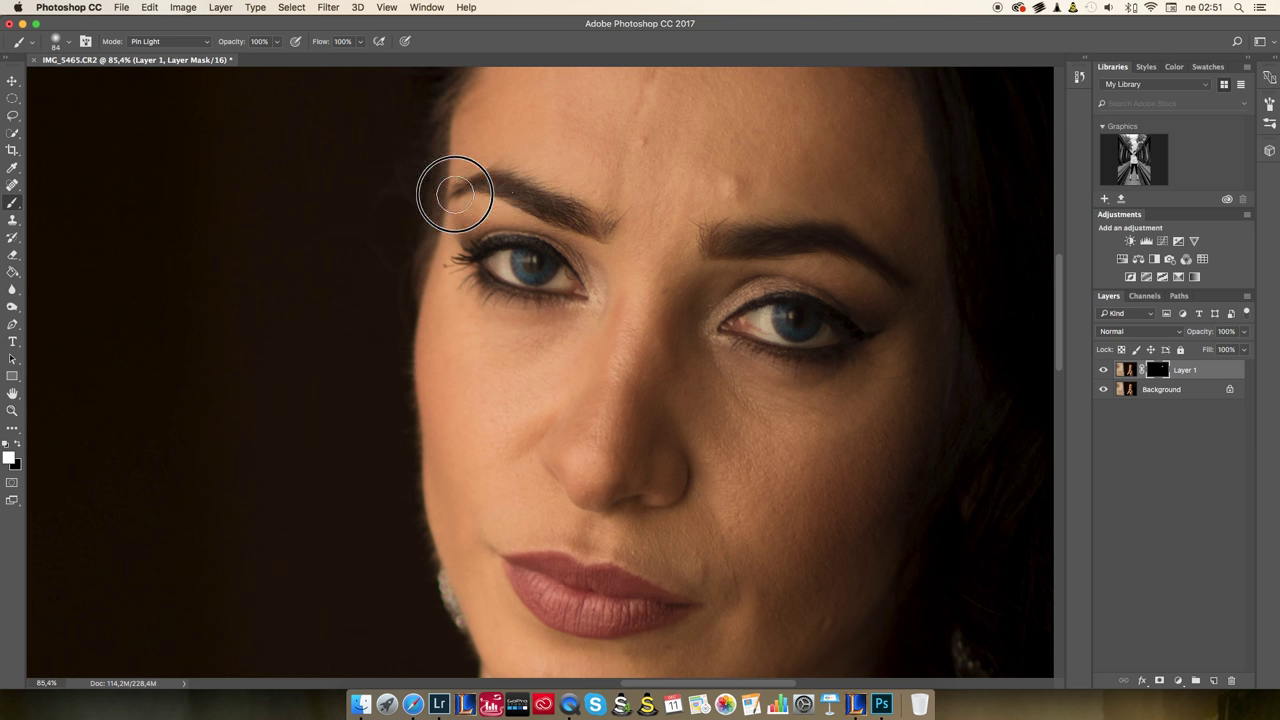
pyautogui.moveTo(476, 258)
pyautogui.mouseDown()
pyautogui.moveTo(525, 241)
pyautogui.moveTo(587, 281)
pyautogui.moveTo(505, 291)
pyautogui.mouseUp()
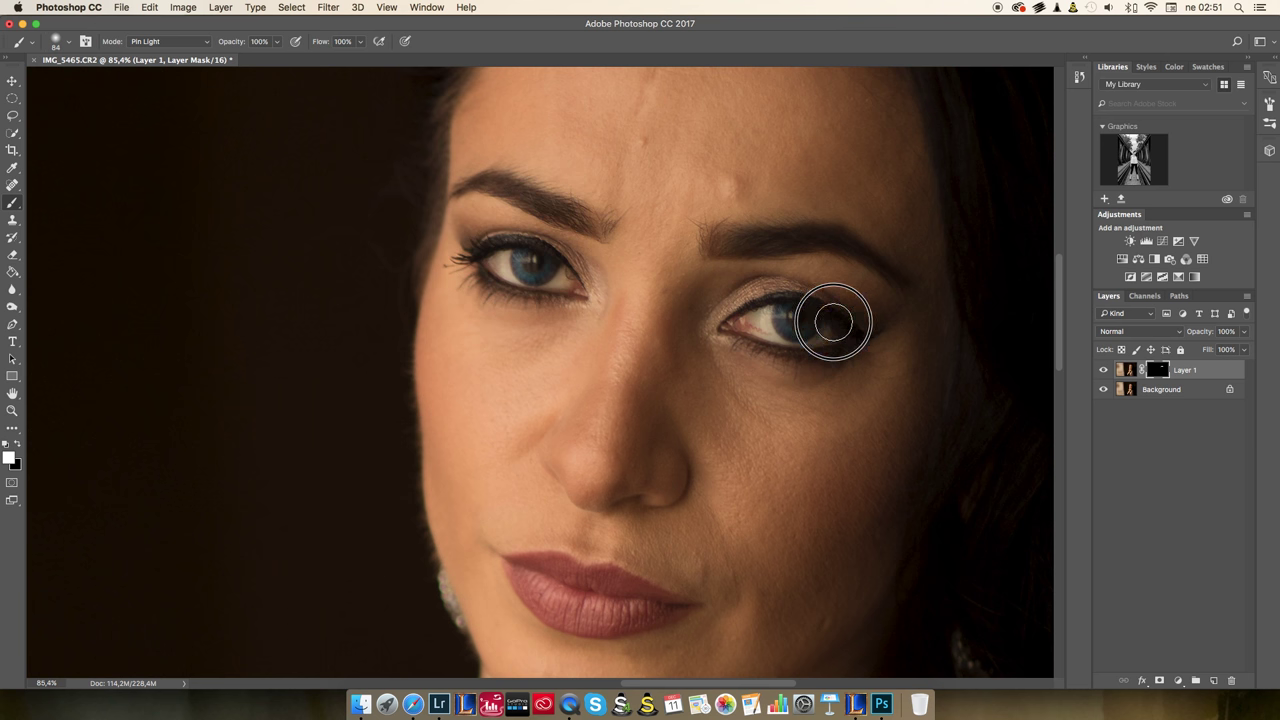
pyautogui.moveTo(833, 322)
pyautogui.mouseDown()
pyautogui.moveTo(822, 351)
pyautogui.moveTo(724, 343)
pyautogui.moveTo(779, 358)
pyautogui.moveTo(858, 345)
pyautogui.moveTo(779, 298)
pyautogui.moveTo(828, 346)
pyautogui.moveTo(708, 341)
pyautogui.mouseUp()
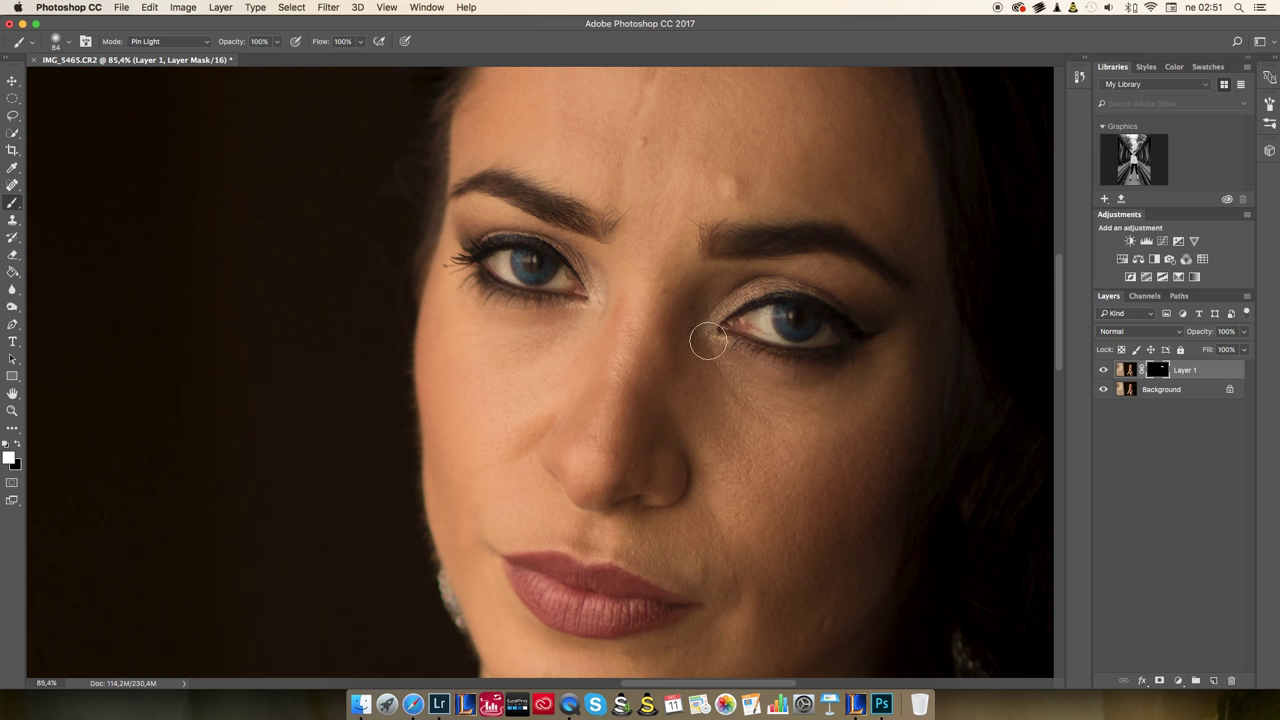
# Step: Paint white on Layer 1's mask around the nose and mouth to bring in the sharpening
pyautogui.scroll(-5, 708, 341)
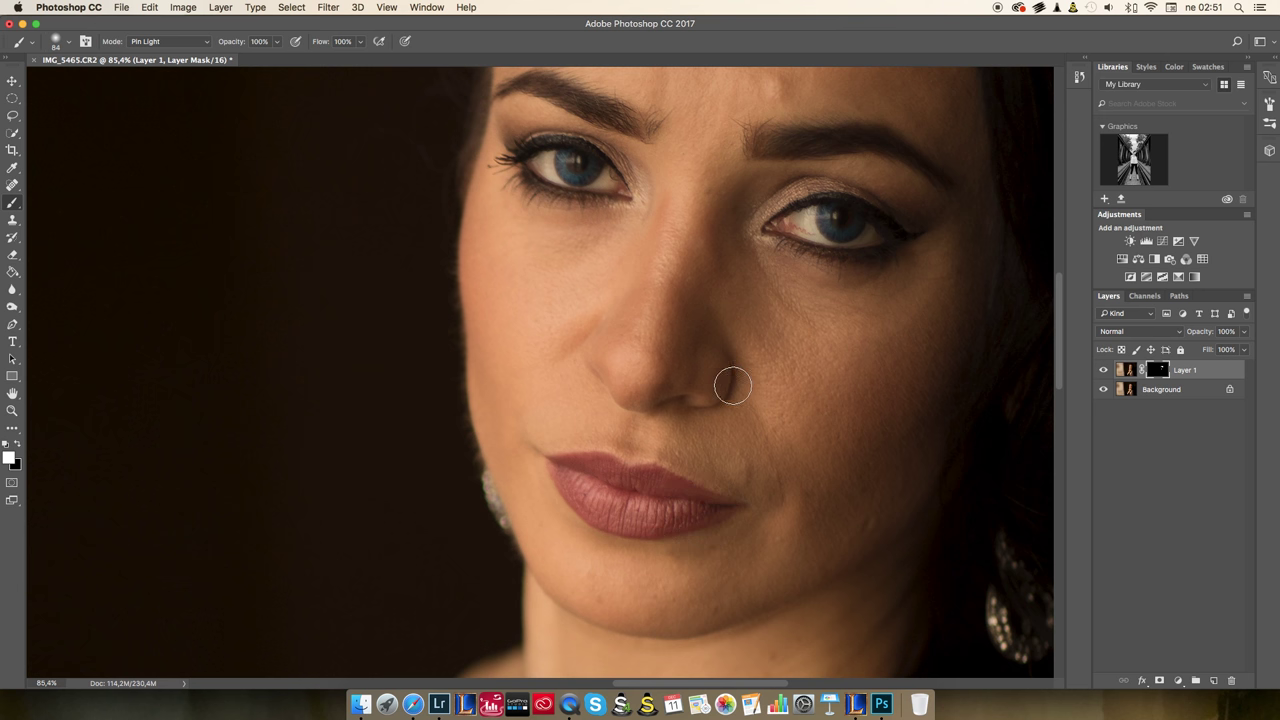
pyautogui.moveTo(733, 385)
pyautogui.mouseDown()
pyautogui.moveTo(648, 407)
pyautogui.moveTo(610, 397)
pyautogui.moveTo(594, 338)
pyautogui.mouseUp()
pyautogui.scroll(-5, 823, 374)
pyautogui.hscroll(3, 826, 348)
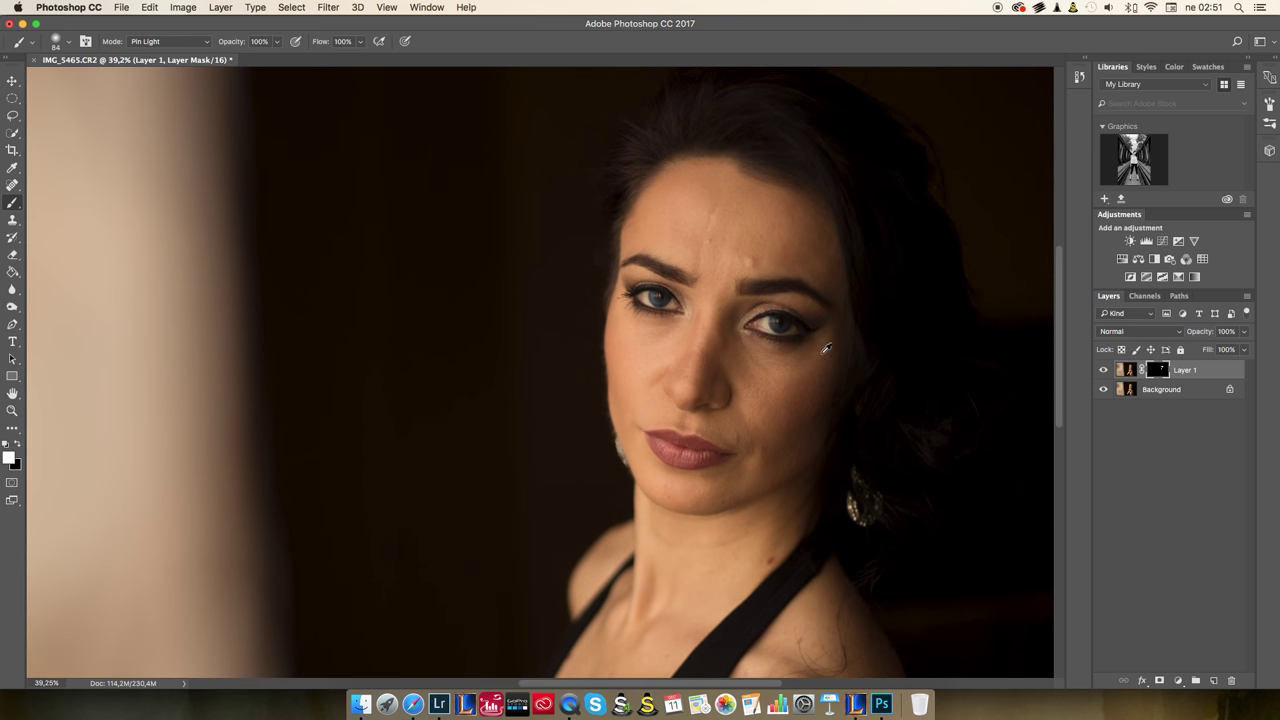
# Step: Enlarge the brush to 396 px and paint white on Layer 1's mask over the woman's hair
pyautogui.scroll(5, 826, 348)
pyautogui.scroll(-4, 786, 400)
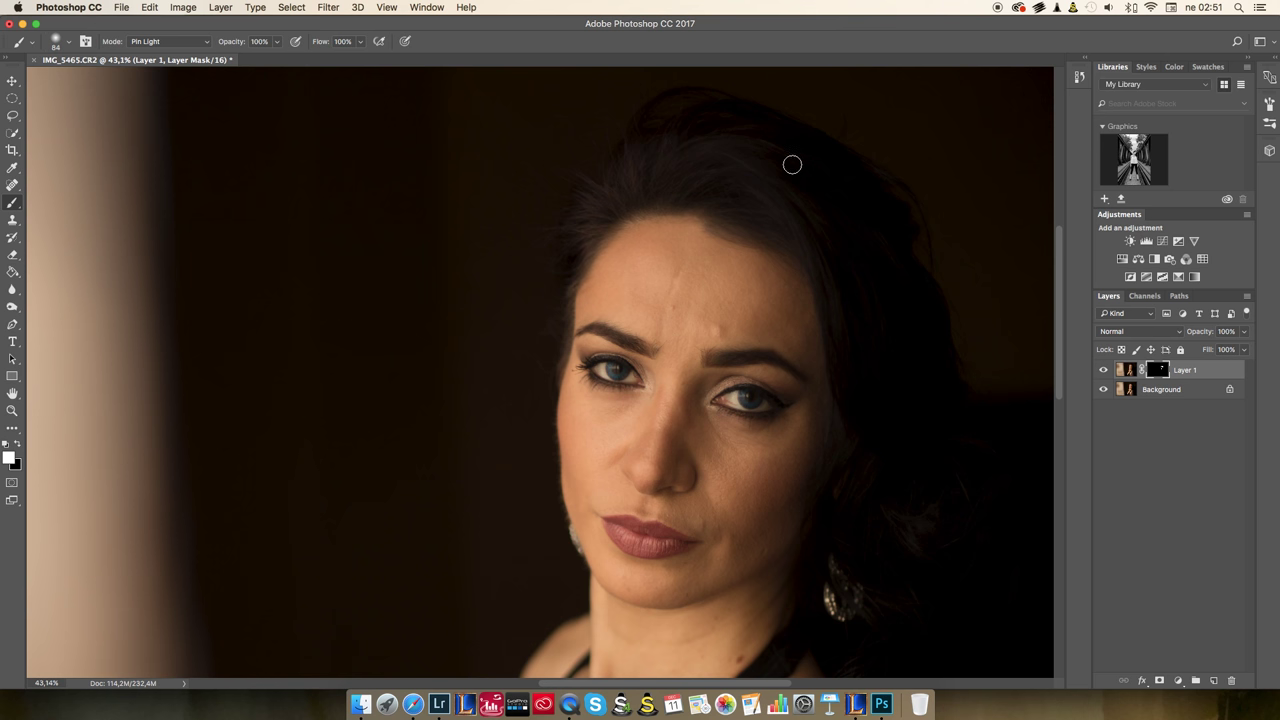
pyautogui.rightClick(792, 164)
pyautogui.click(929, 198)
pyautogui.press('Return')
pyautogui.moveTo(755, 246)
pyautogui.mouseDown()
pyautogui.moveTo(823, 307)
pyautogui.moveTo(691, 212)
pyautogui.moveTo(652, 166)
pyautogui.moveTo(624, 174)
pyautogui.moveTo(864, 268)
pyautogui.moveTo(583, 180)
pyautogui.moveTo(782, 225)
pyautogui.moveTo(809, 168)
pyautogui.moveTo(925, 272)
pyautogui.moveTo(925, 358)
pyautogui.moveTo(864, 520)
pyautogui.moveTo(808, 167)
pyautogui.mouseUp()
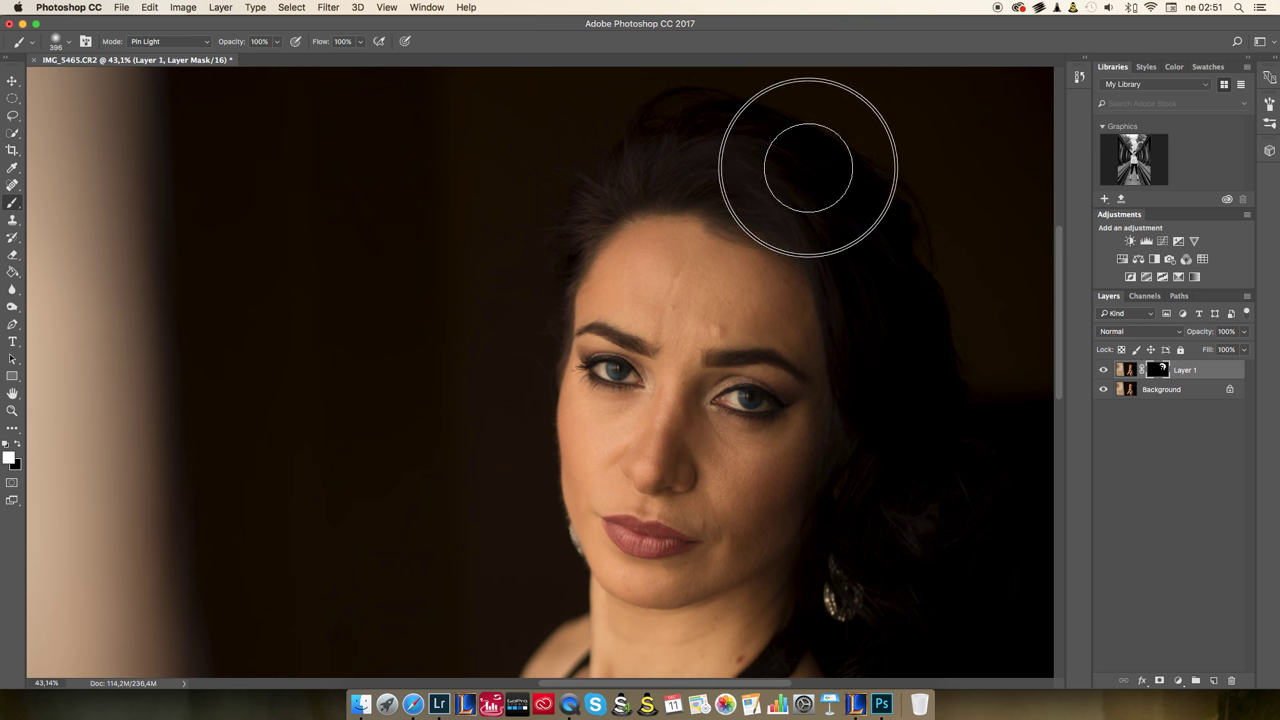
pyautogui.scroll(5, 746, 183)
pyautogui.scroll(-5, 774, 163)
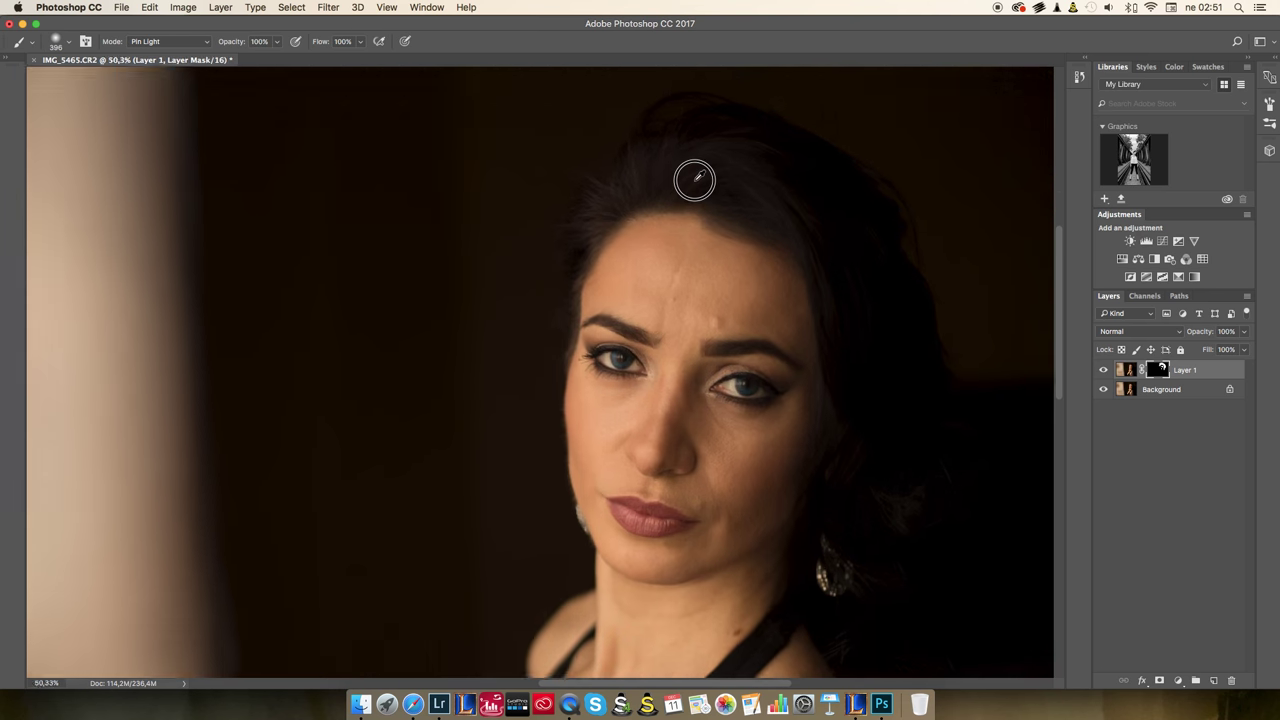
# Step: Reduce the brush size to 81 px for finer work on the face
pyautogui.scroll(-3, 734, 291)
pyautogui.scroll(3, 694, 271)
pyautogui.rightClick(706, 273)
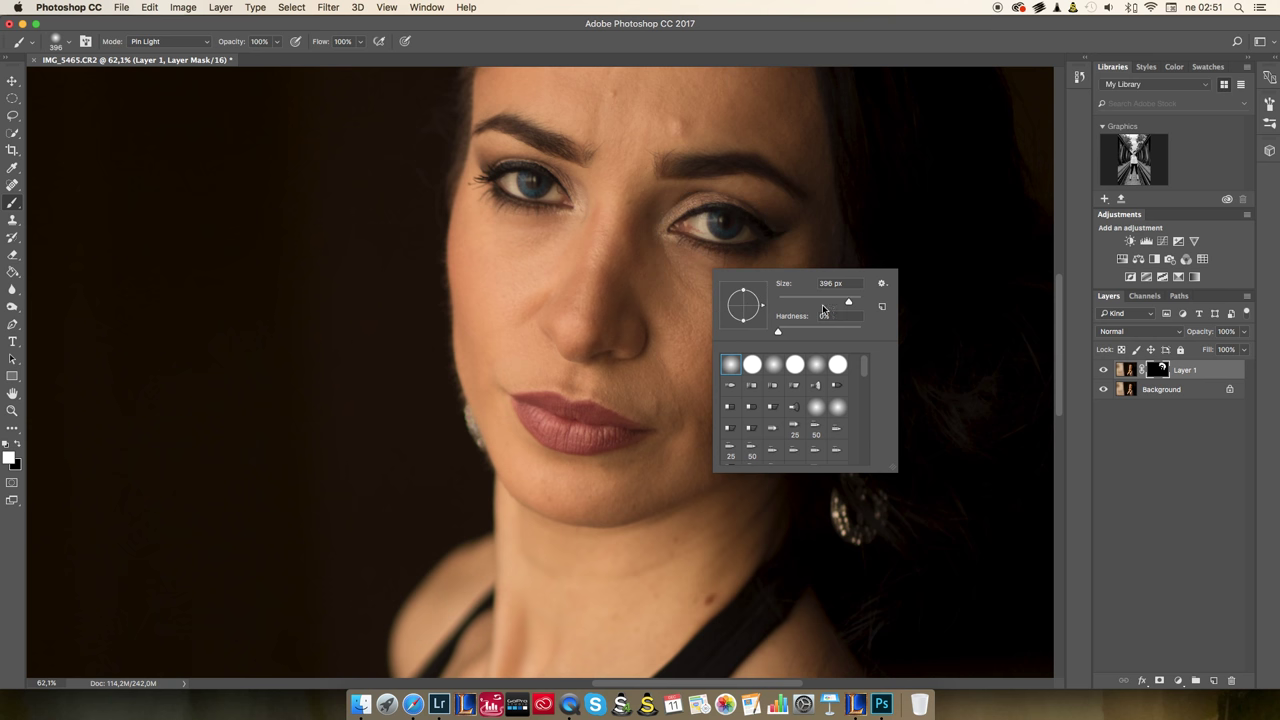
pyautogui.click(809, 300)
pyautogui.press('Return')
# Step: Examine the selectively sharpened portrait at different magnifications, from the face and hair to the neck and tattooed shoulder
pyautogui.moveTo(750, 293); pyautogui.dragTo(760, 382)
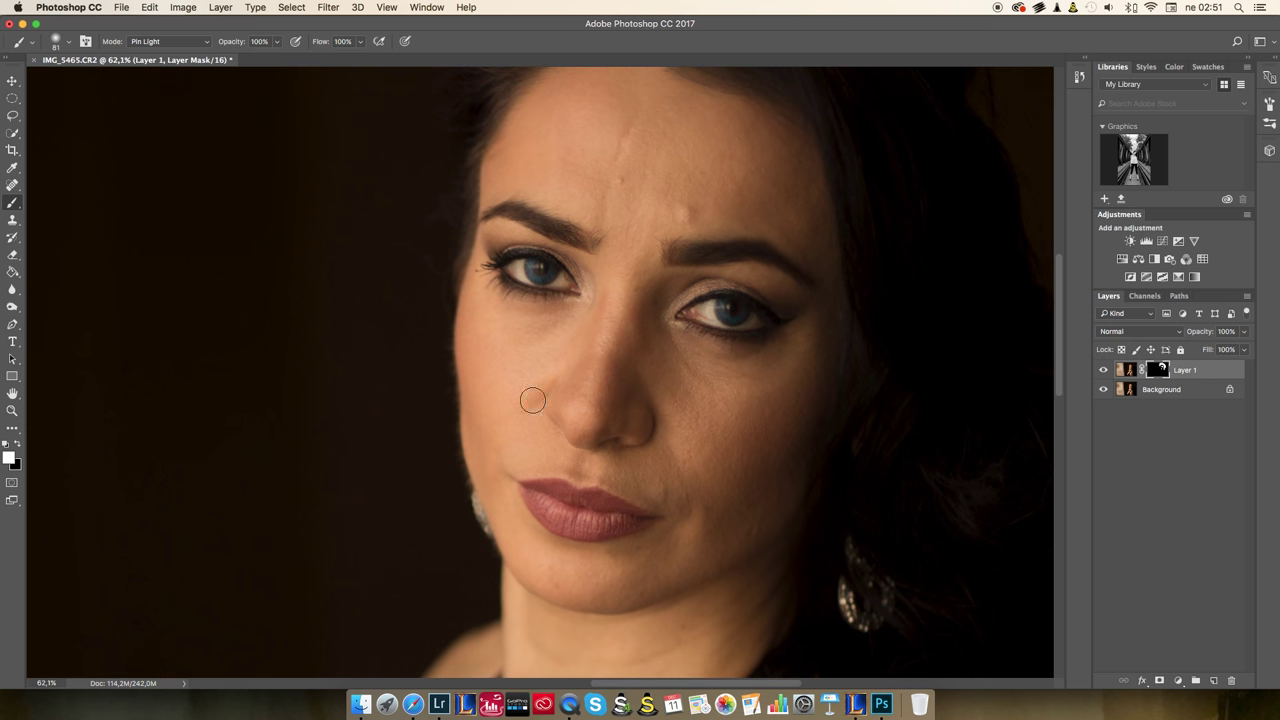
pyautogui.scroll(-3, 705, 470)
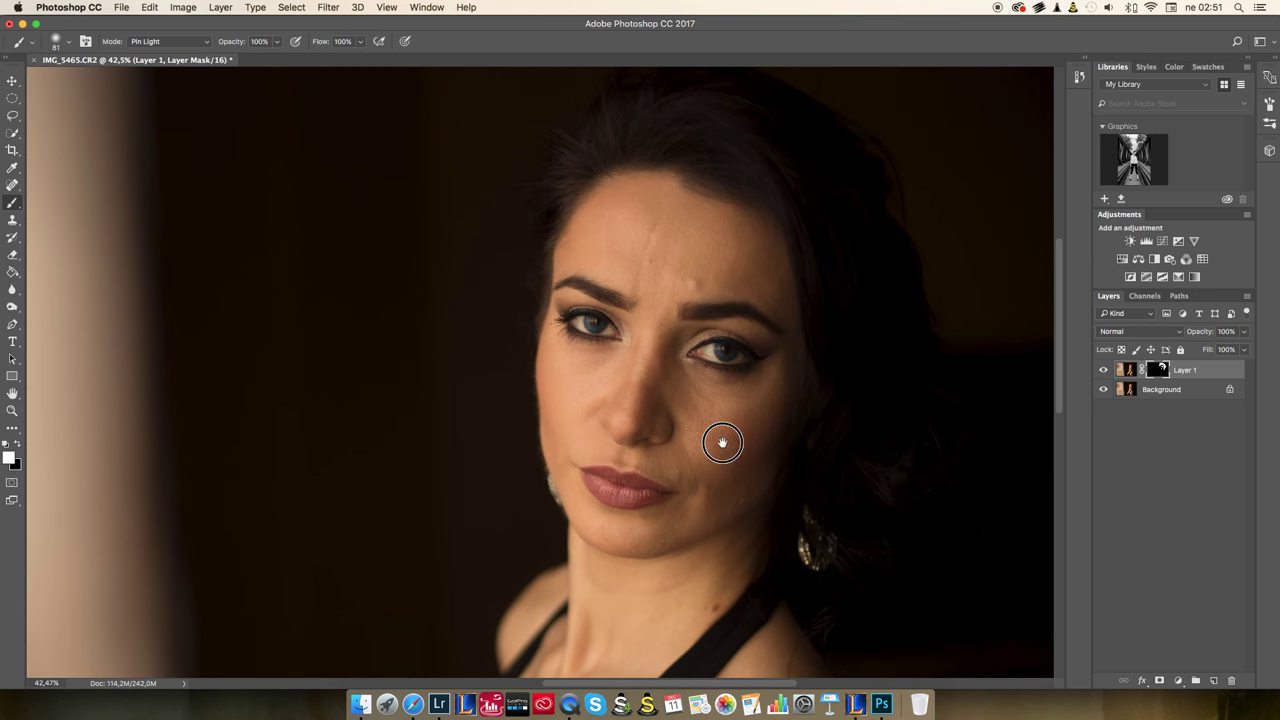
pyautogui.scroll(4, 722, 442)
pyautogui.scroll(-4, 809, 432)
pyautogui.moveTo(774, 474); pyautogui.dragTo(761, 383)
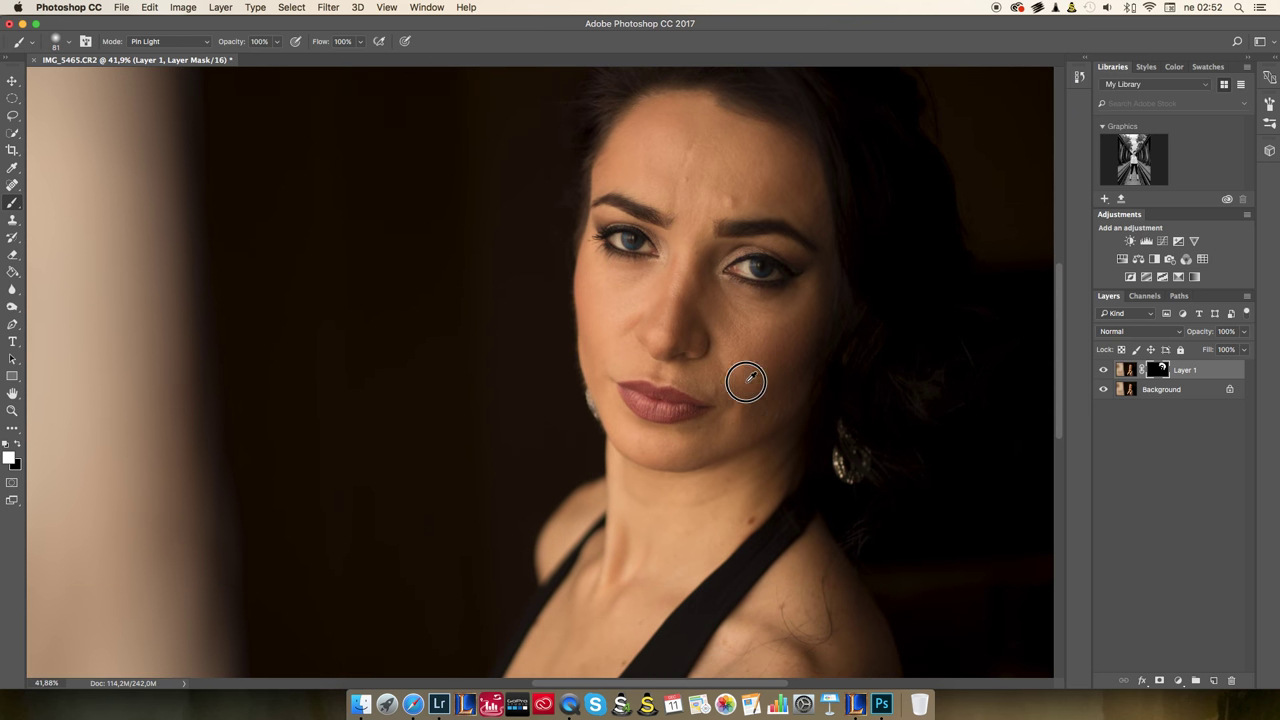
pyautogui.scroll(2, 771, 437)
pyautogui.scroll(-10, 760, 354)
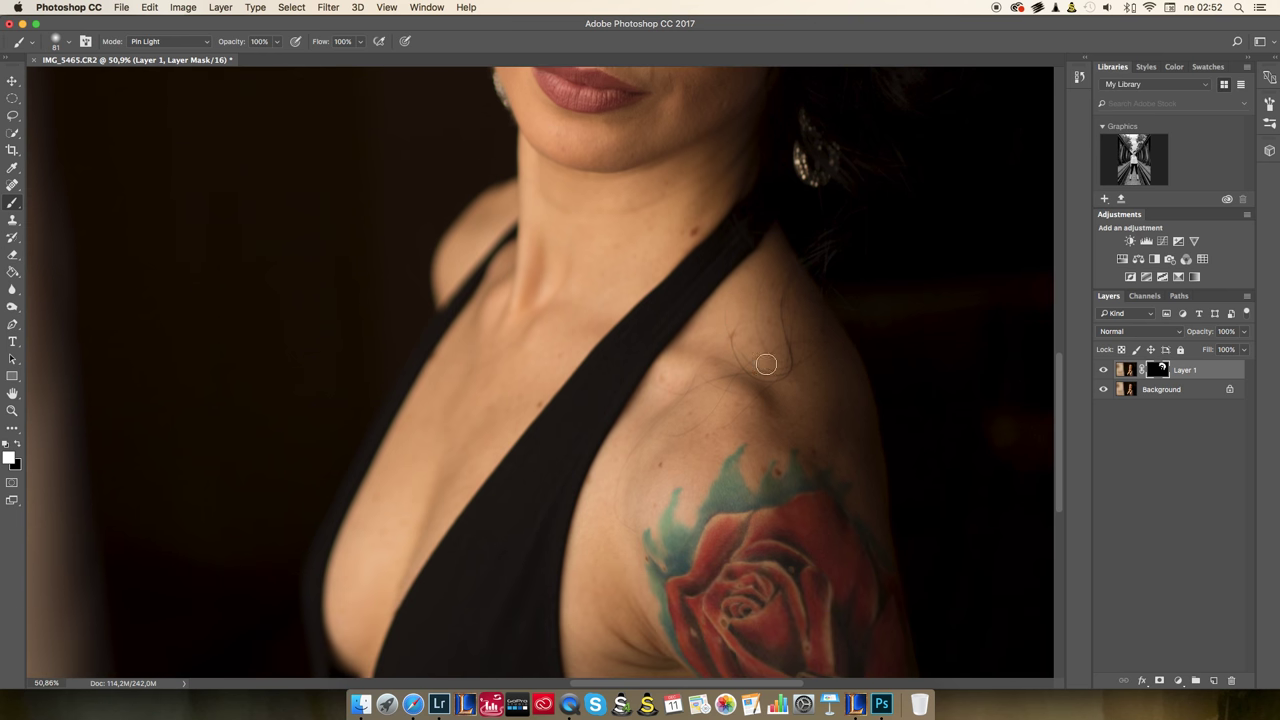
pyautogui.scroll(-3, 766, 364)
pyautogui.scroll(3, 851, 366)
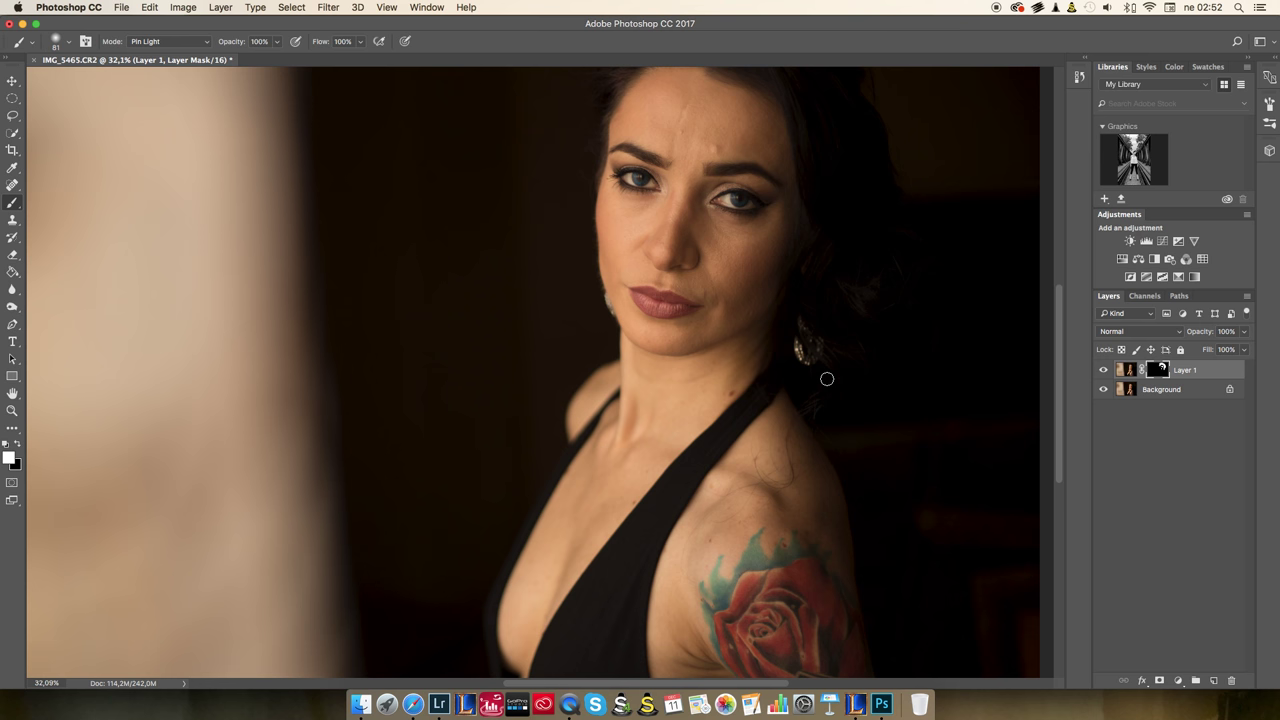
pyautogui.moveTo(796, 213); pyautogui.dragTo(786, 330)
pyautogui.moveTo(764, 274); pyautogui.dragTo(832, 318)
# Step: Merge the masked Layer 1 with the Background and duplicate the merged image onto a new layer
pyautogui.press('super+e')
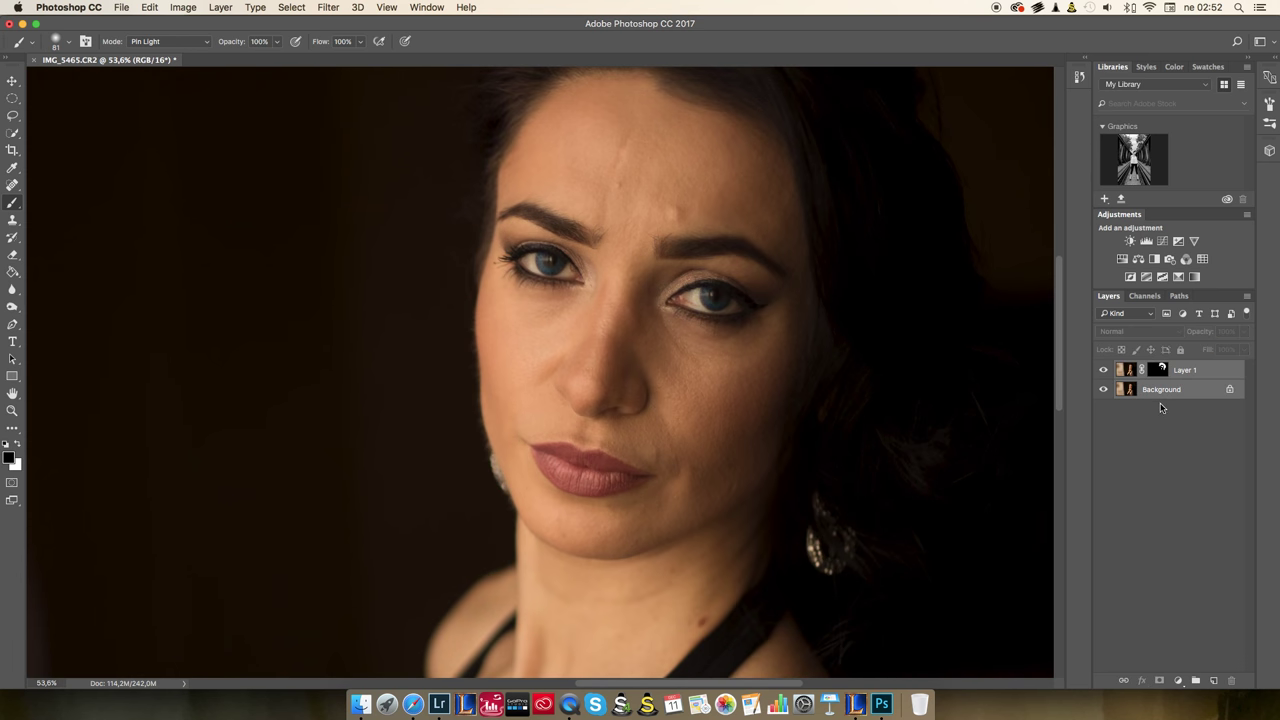
pyautogui.press('super+j')
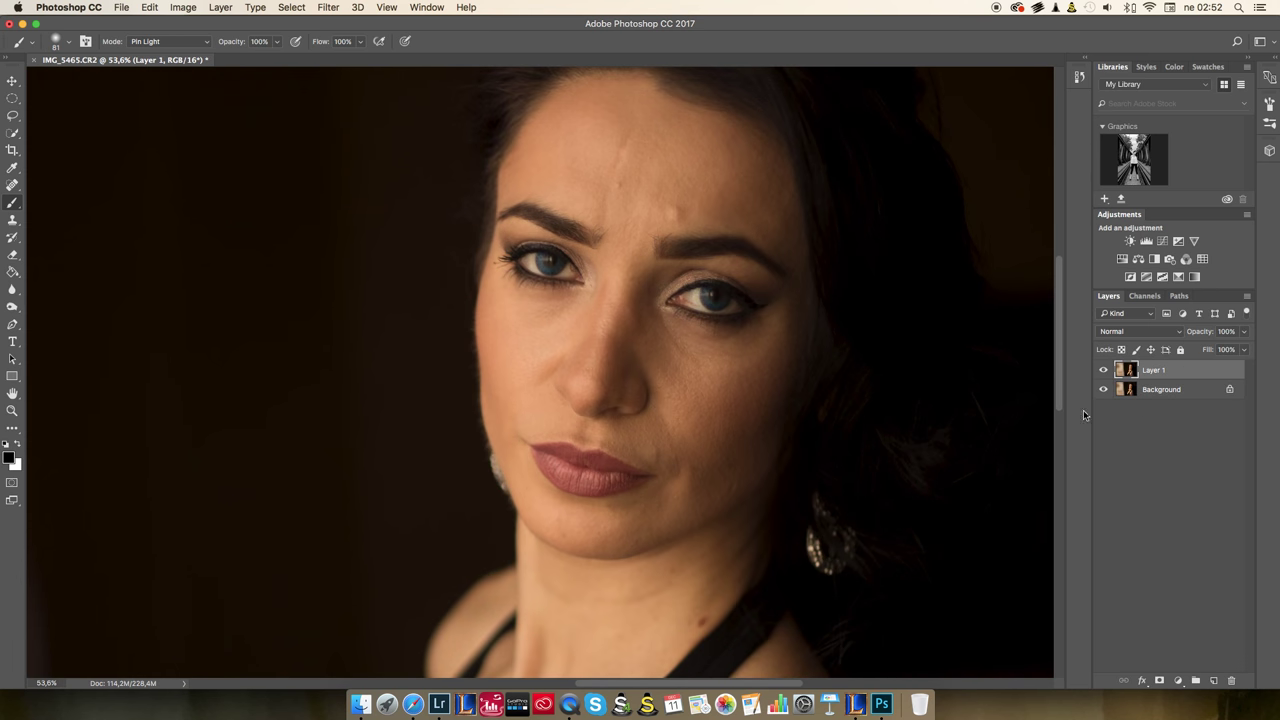
# Step: Resize the image to 2048 pixels wide, keeping its proportions and the 240 pixels/inch resolution
pyautogui.click(183, 7)
pyautogui.moveTo(204, 46)
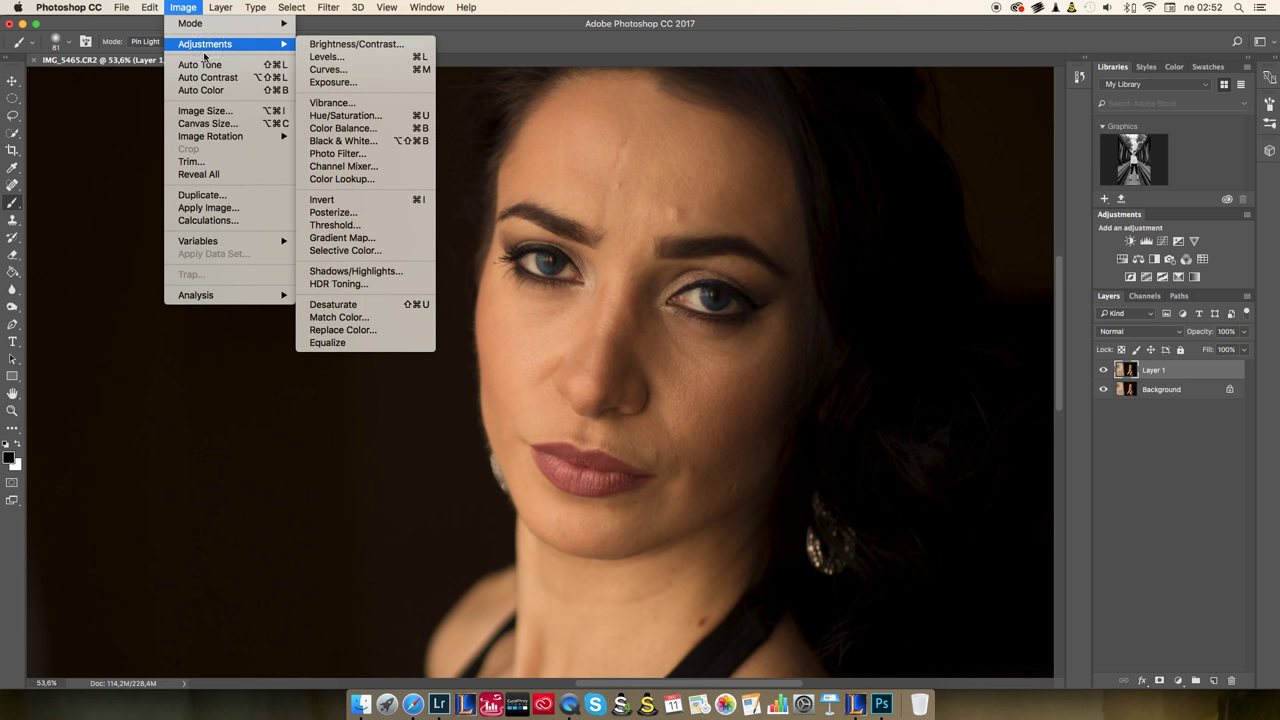
pyautogui.click(208, 110)
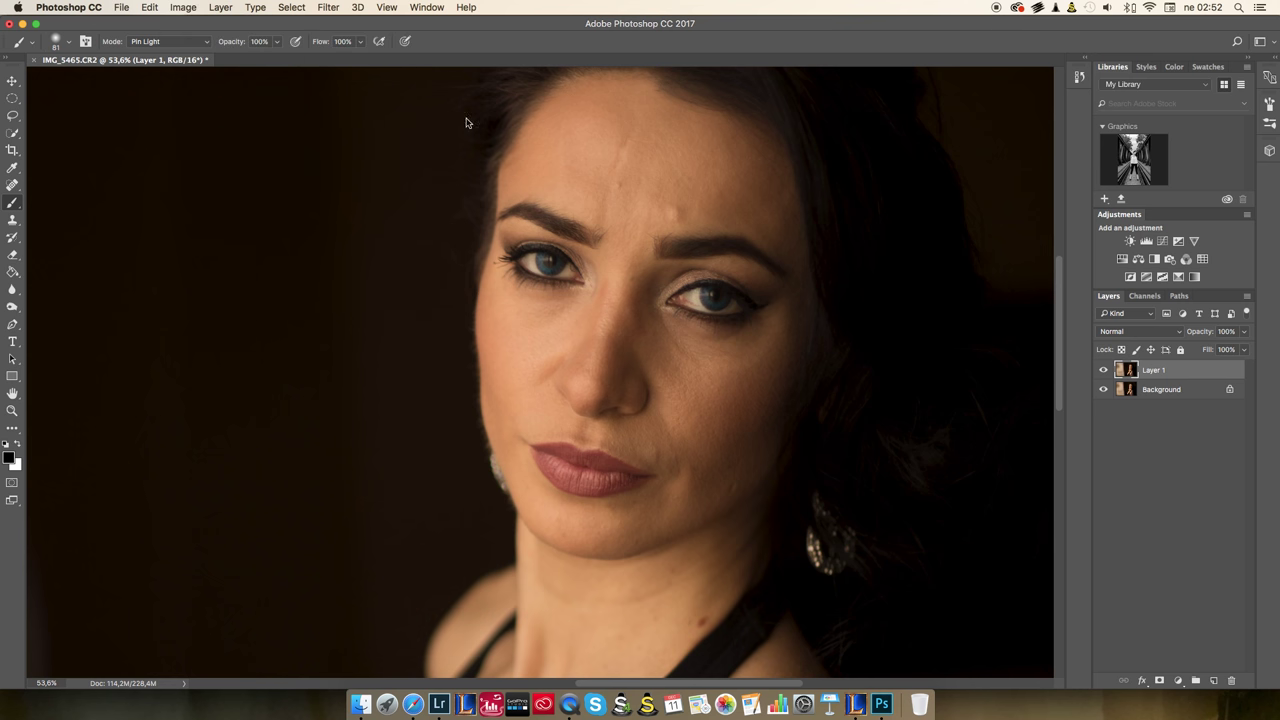
pyautogui.click(860, 383)
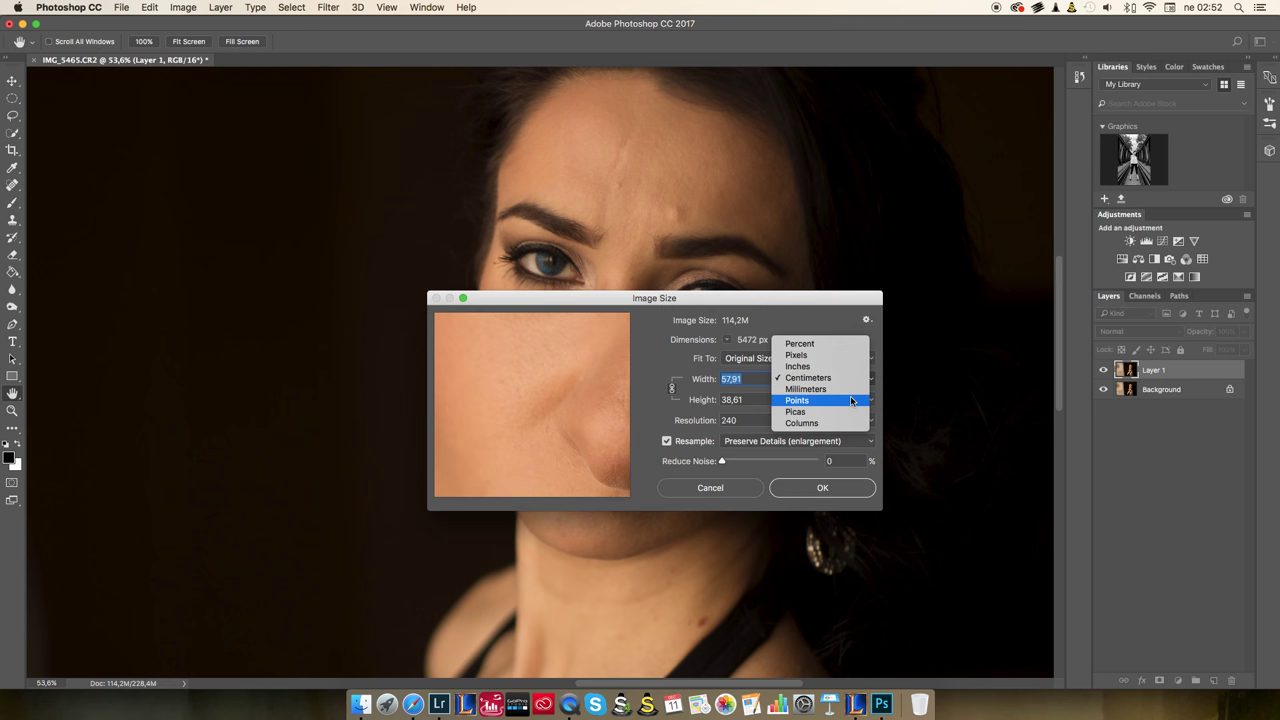
pyautogui.click(820, 355)
pyautogui.moveTo(788, 298); pyautogui.dragTo(832, 285)
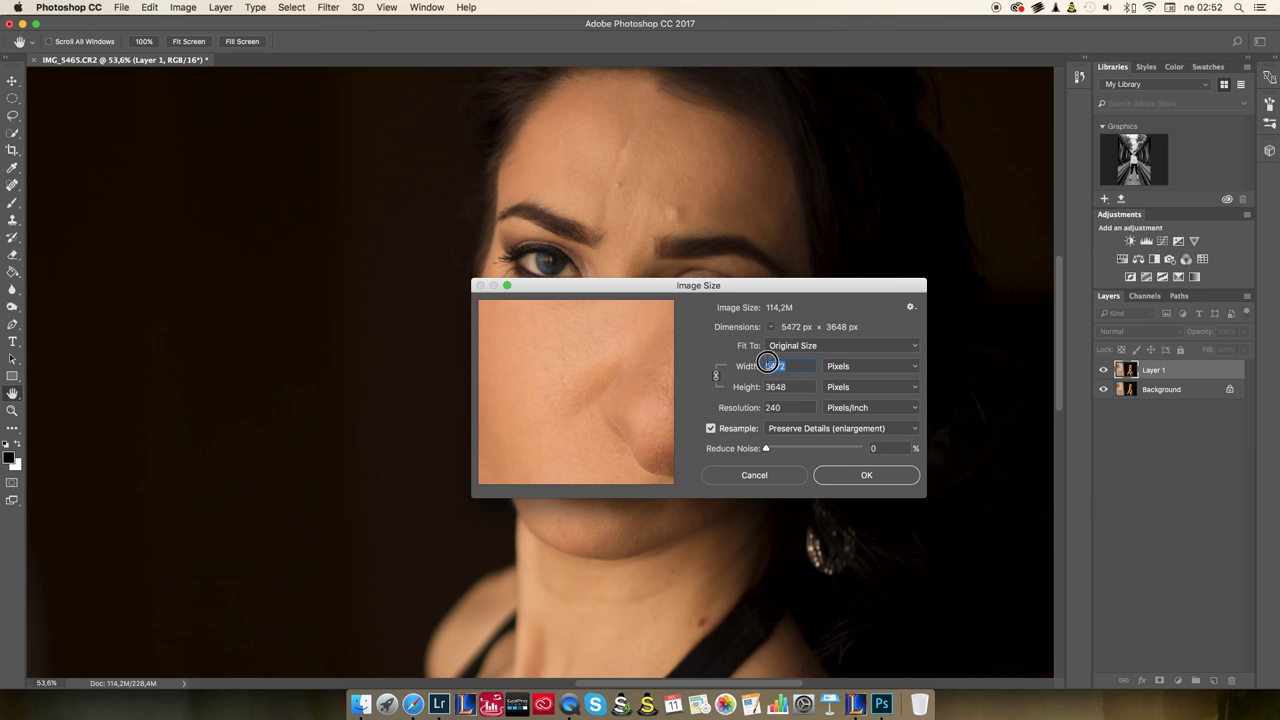
pyautogui.write('2048')
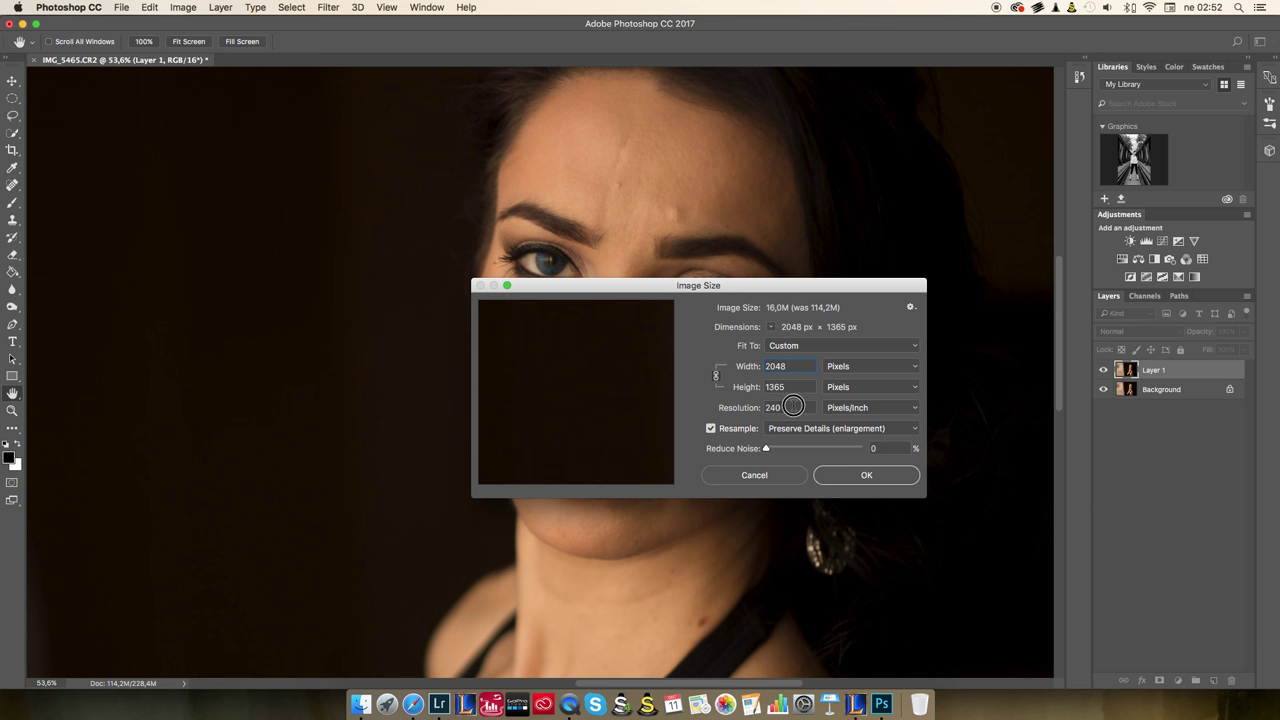
pyautogui.doubleClick(776, 405)
pyautogui.click(793, 410)
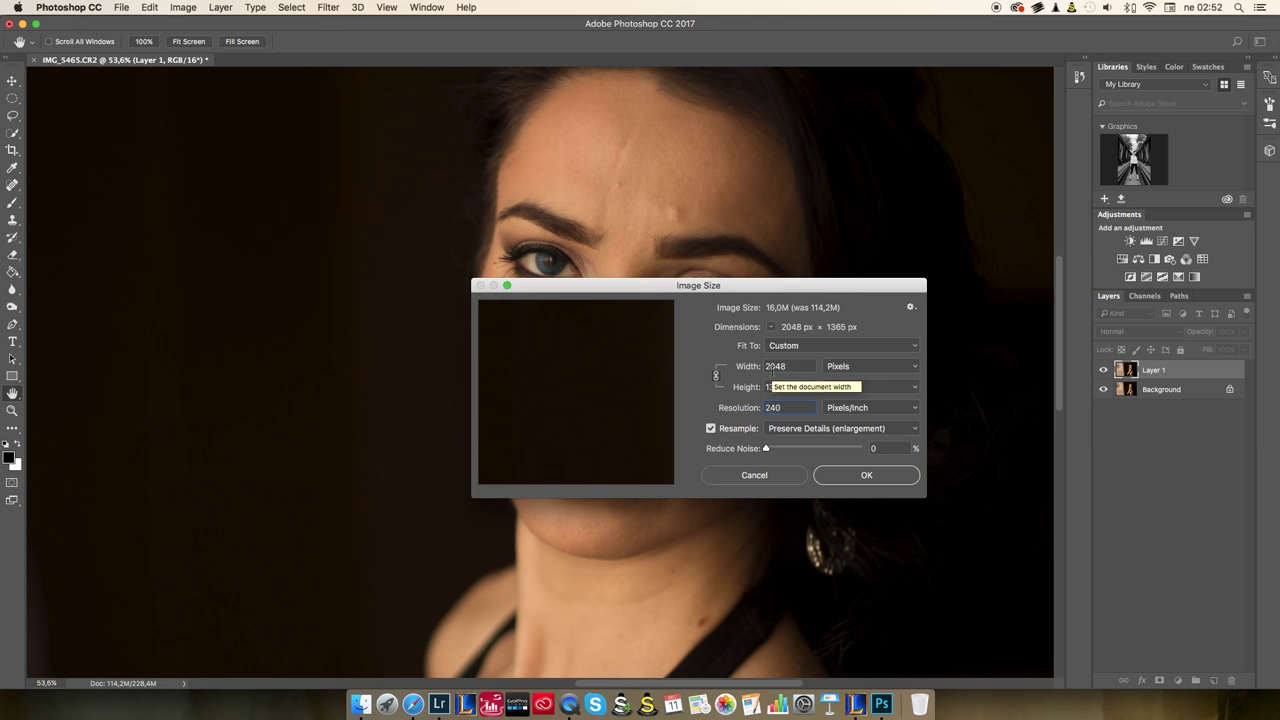
pyautogui.moveTo(734, 289); pyautogui.dragTo(733, 288)
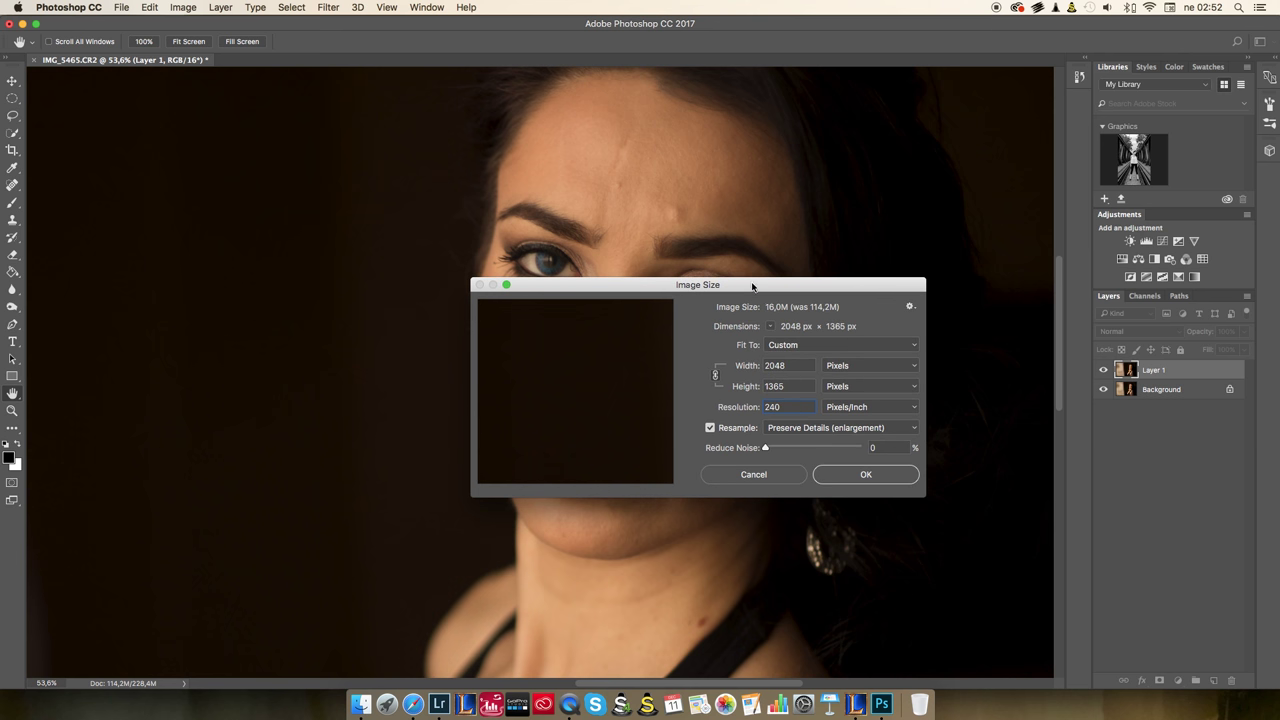
pyautogui.click(866, 475)
pyautogui.press('b')
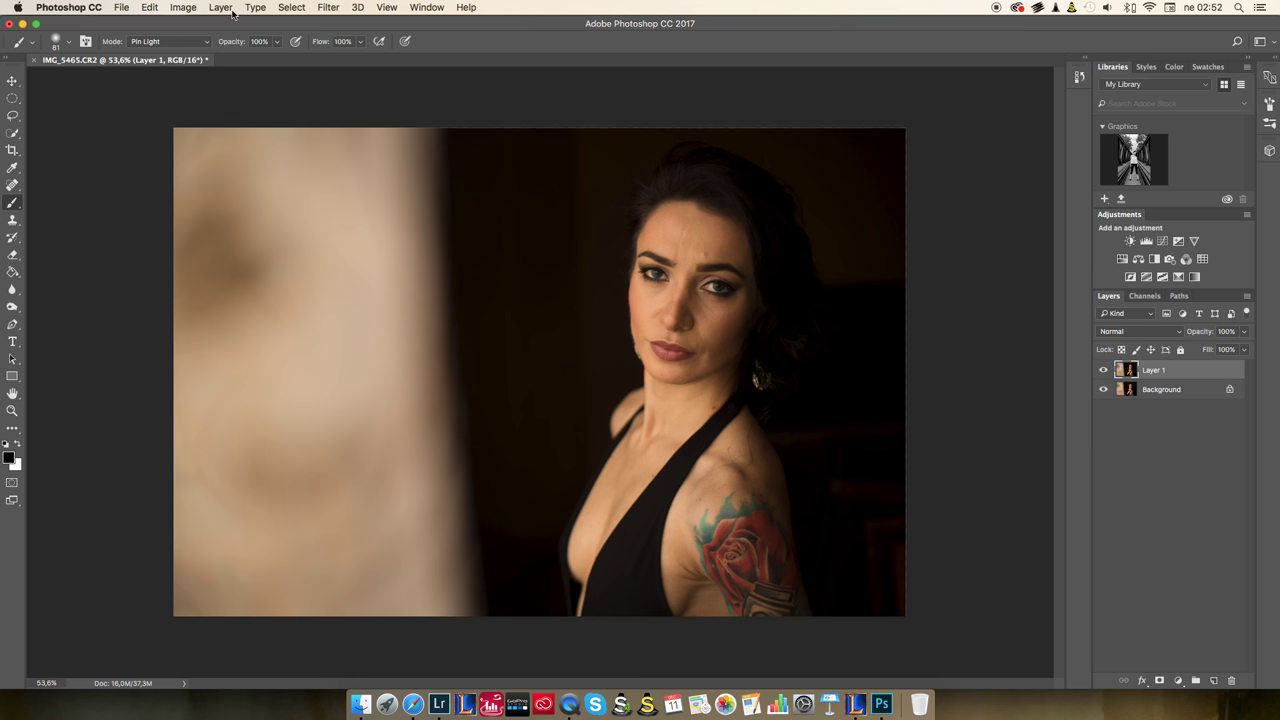
# Step: Review the JPEG quality and image width settings in Save for Web, and leave without exporting
pyautogui.click(122, 8)
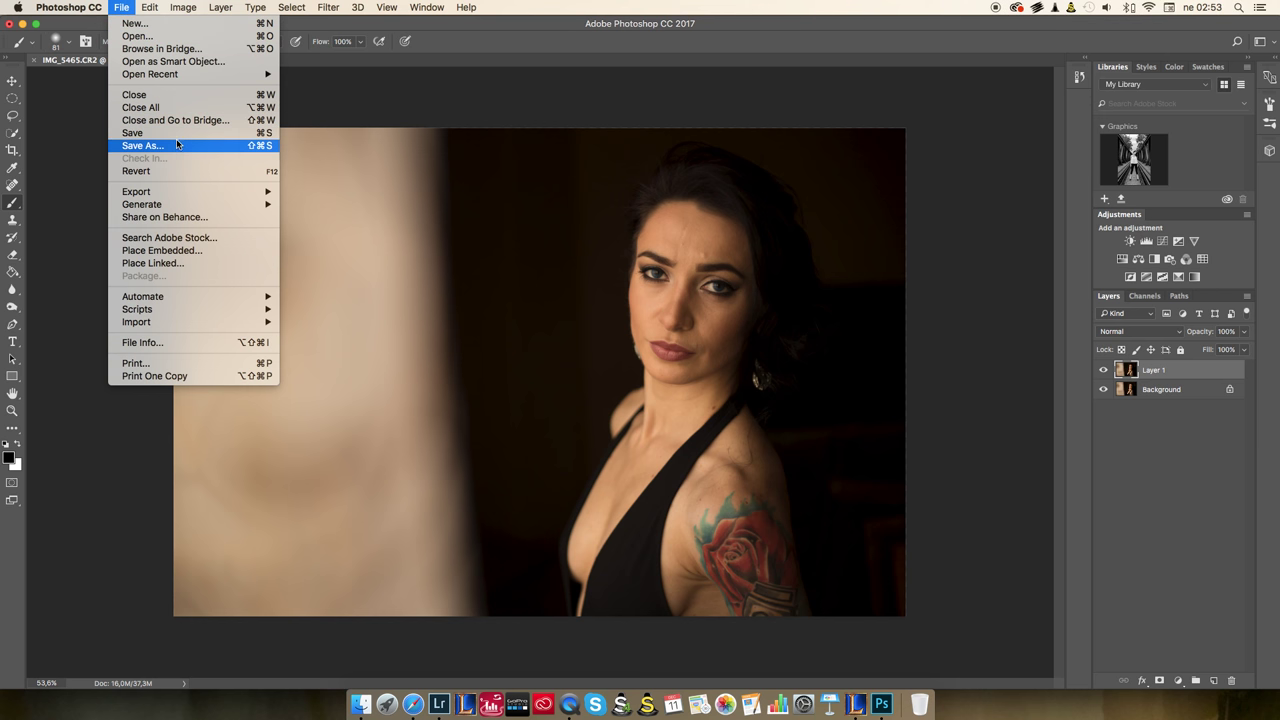
pyautogui.moveTo(169, 195)
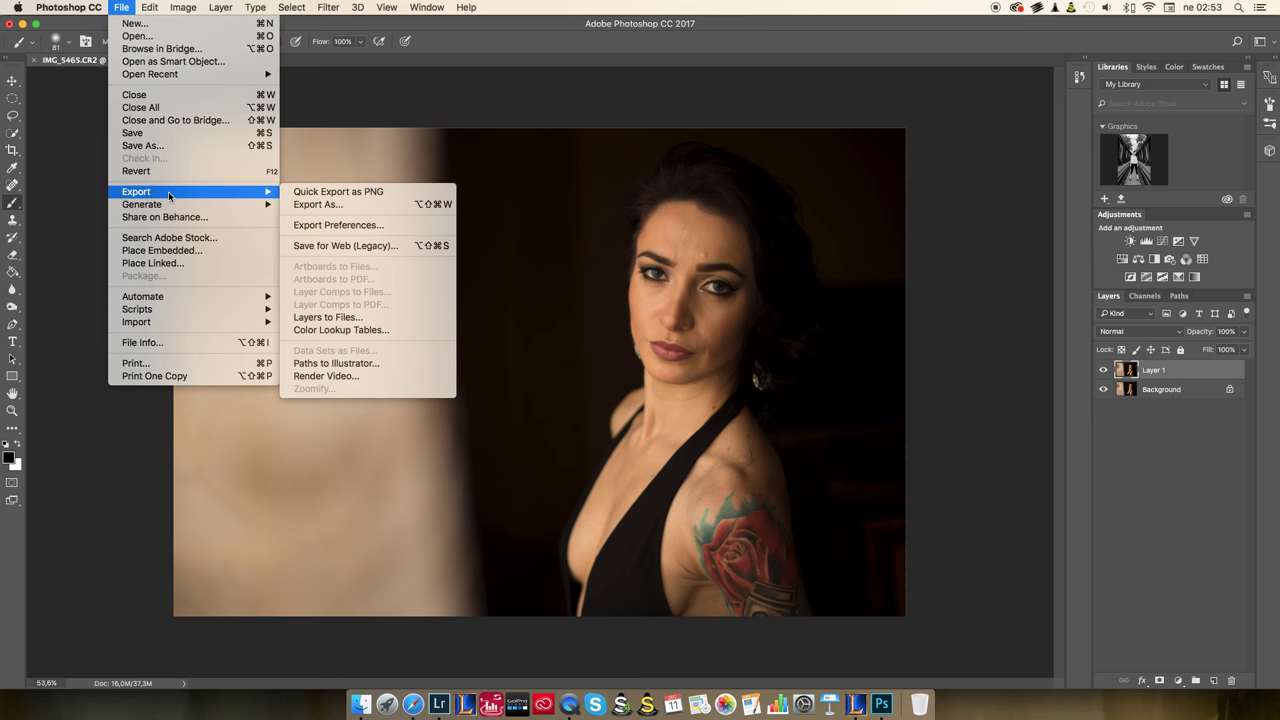
pyautogui.click(384, 249)
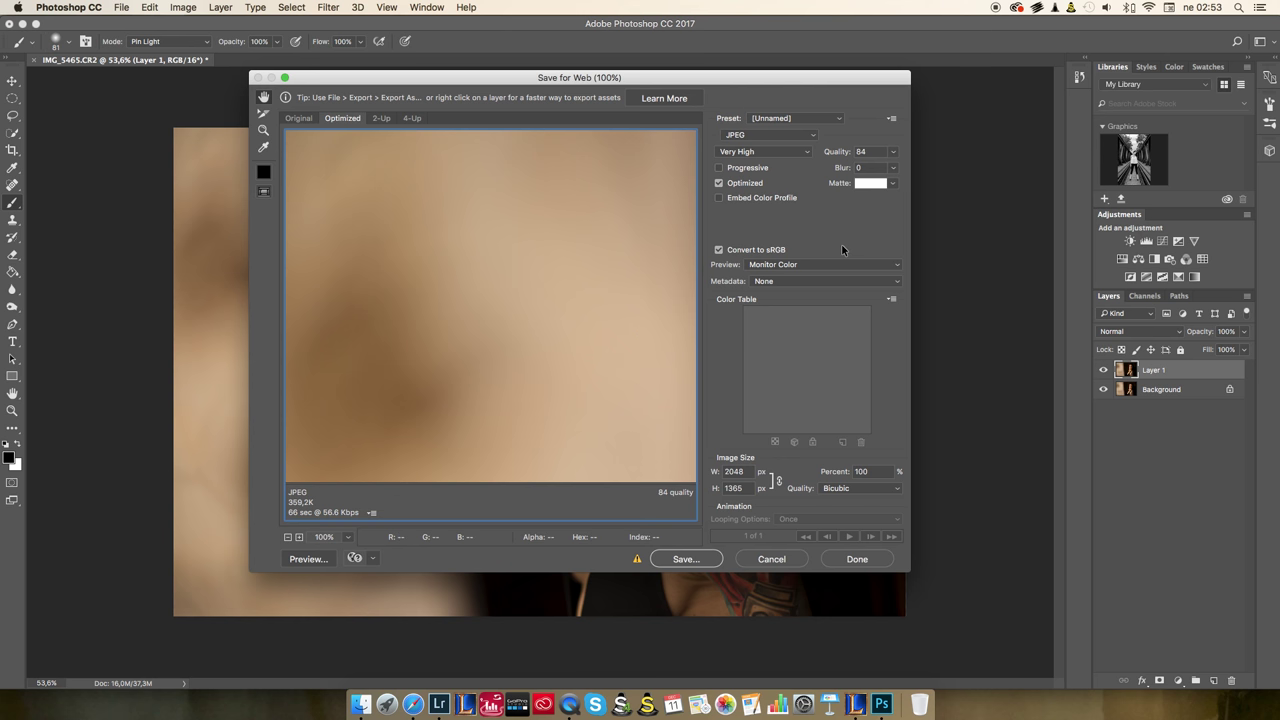
pyautogui.click(894, 152)
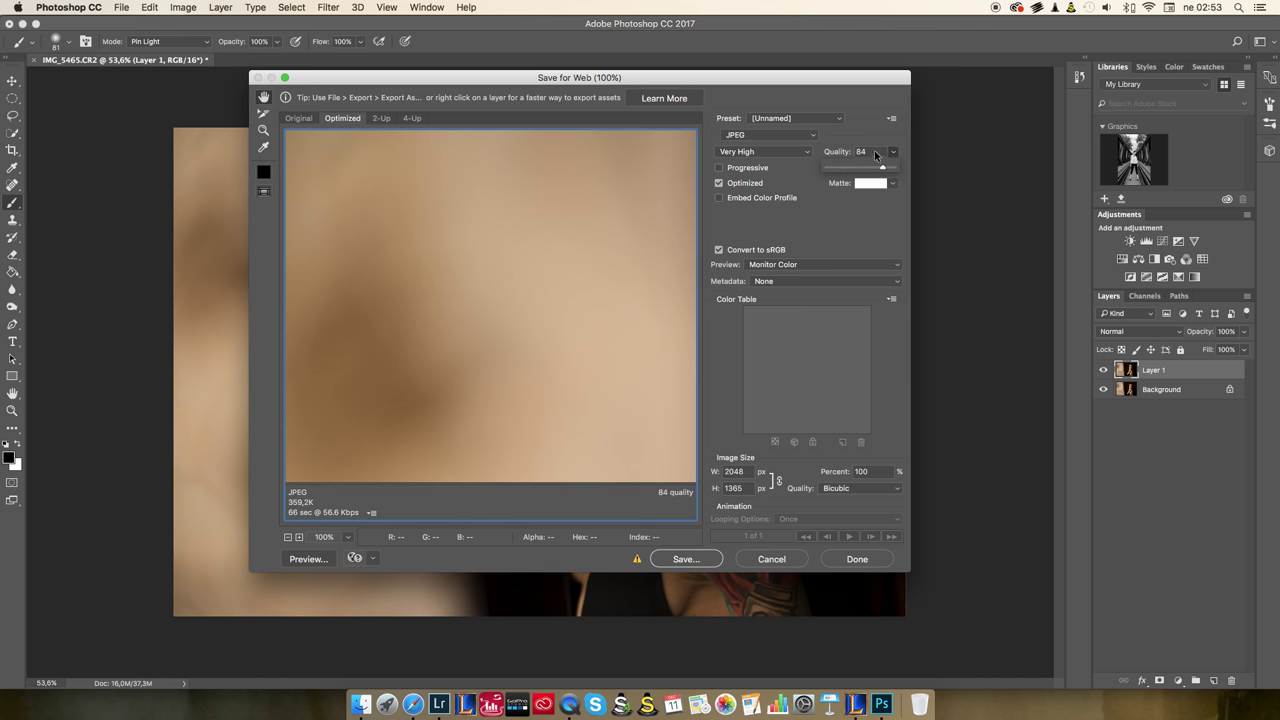
pyautogui.click(884, 150)
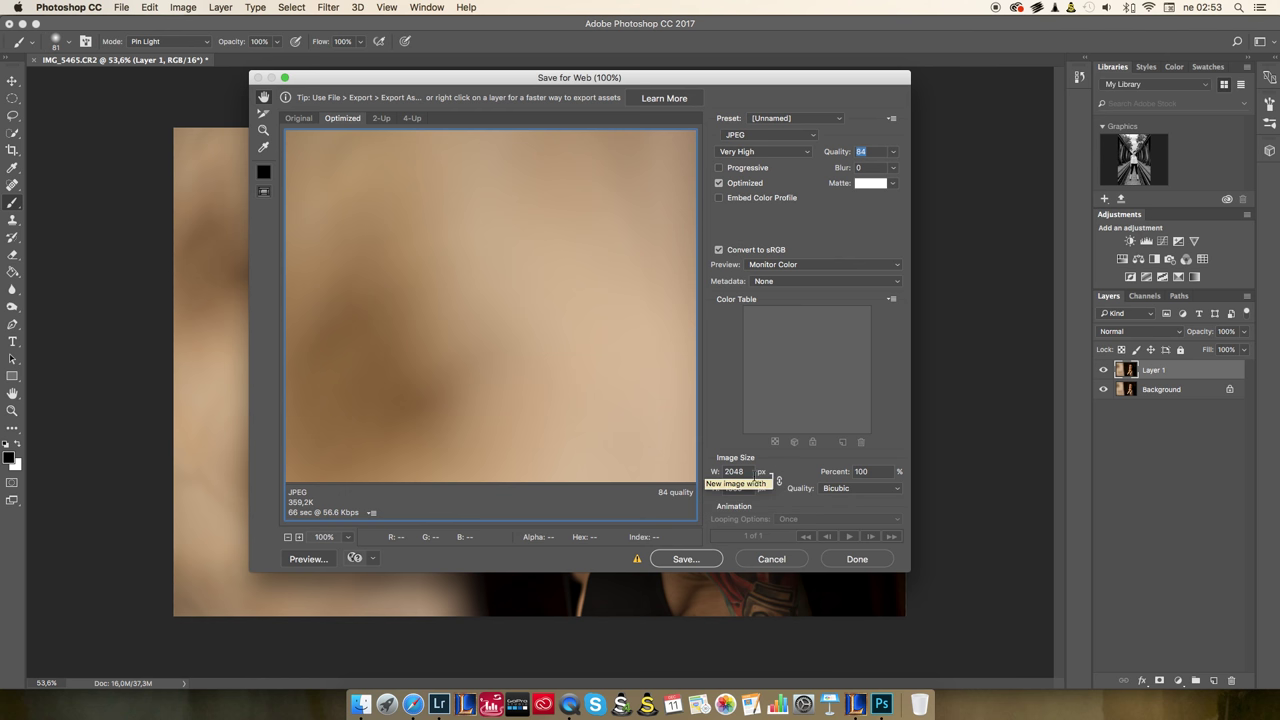
pyautogui.click(737, 476)
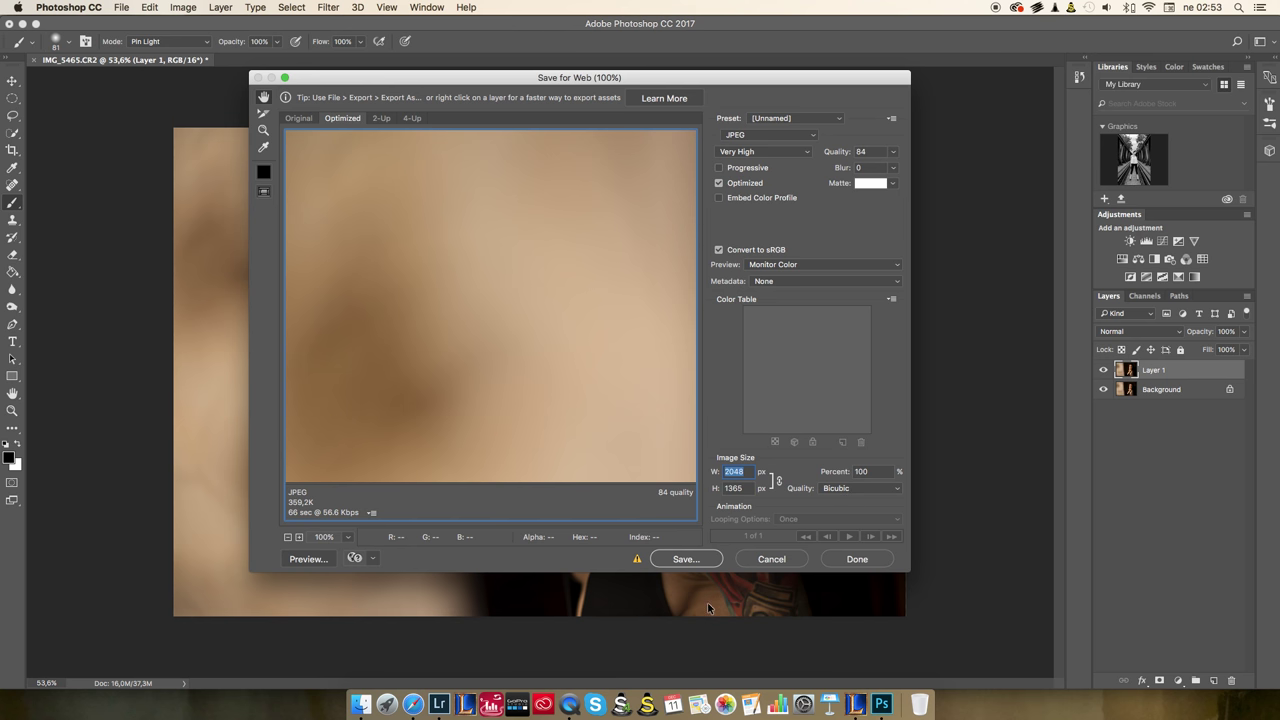
pyautogui.click(771, 559)
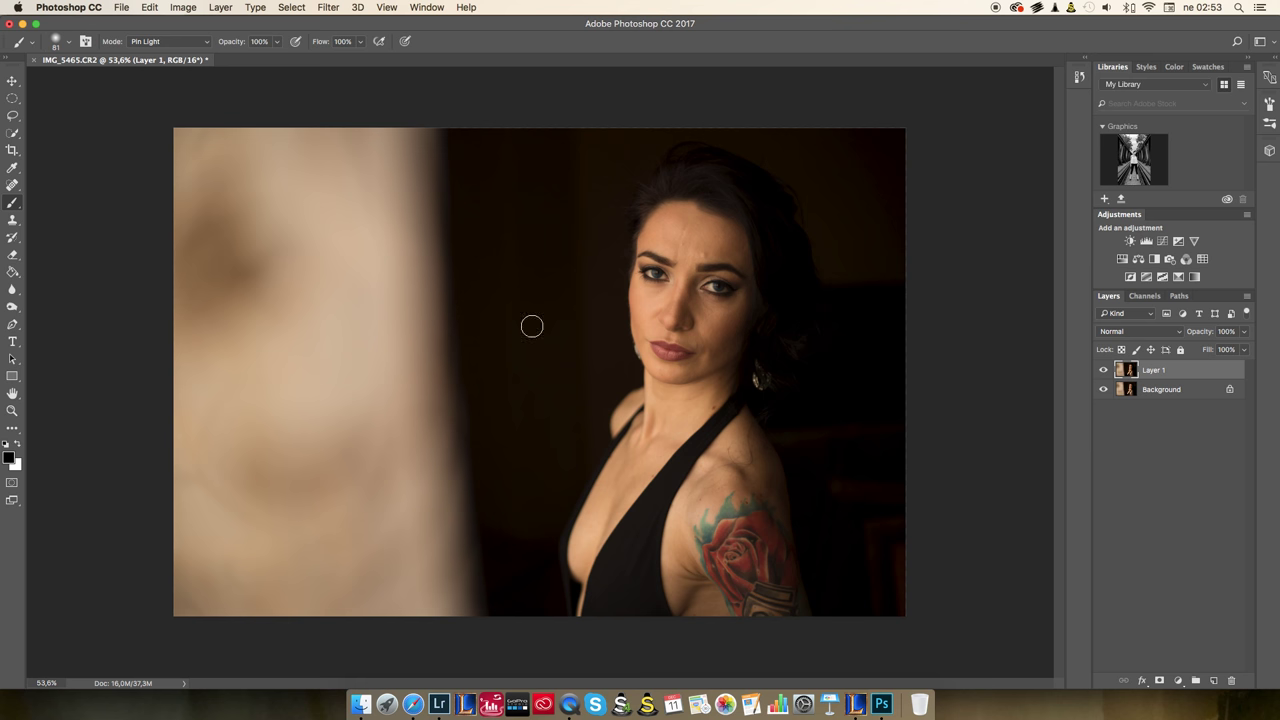
pyautogui.click(183, 7)
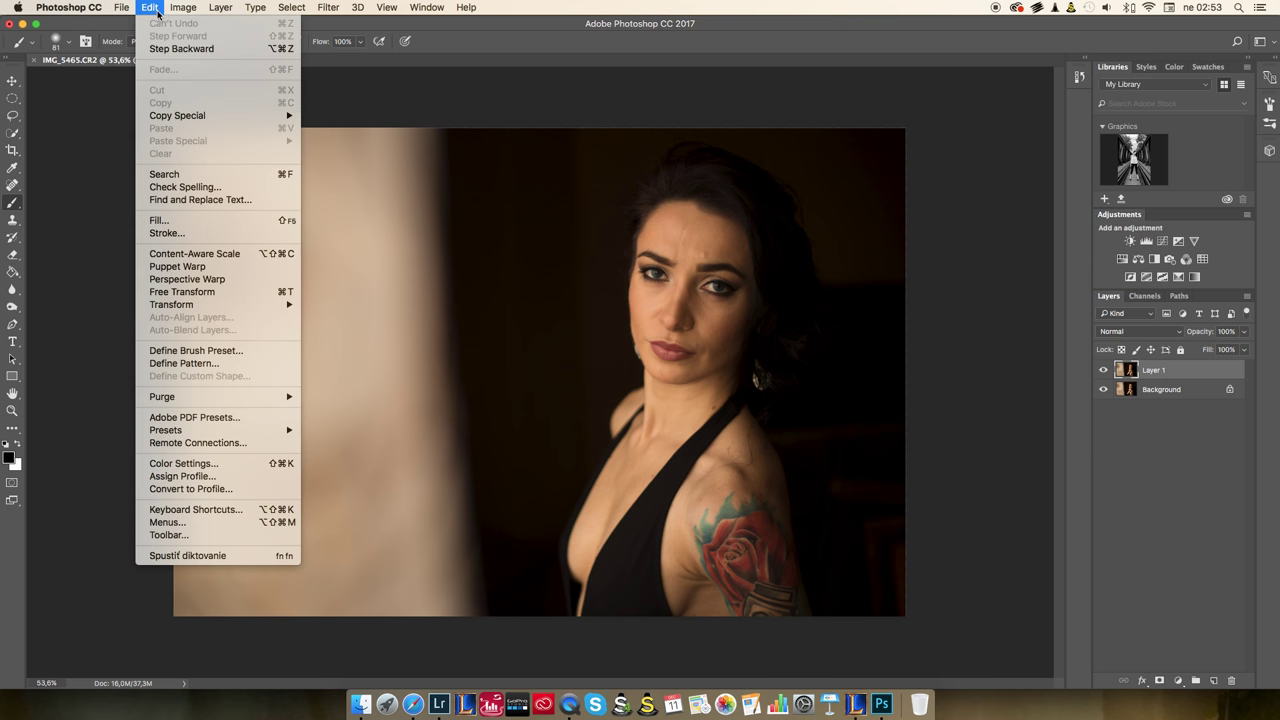
pyautogui.moveTo(174, 22)
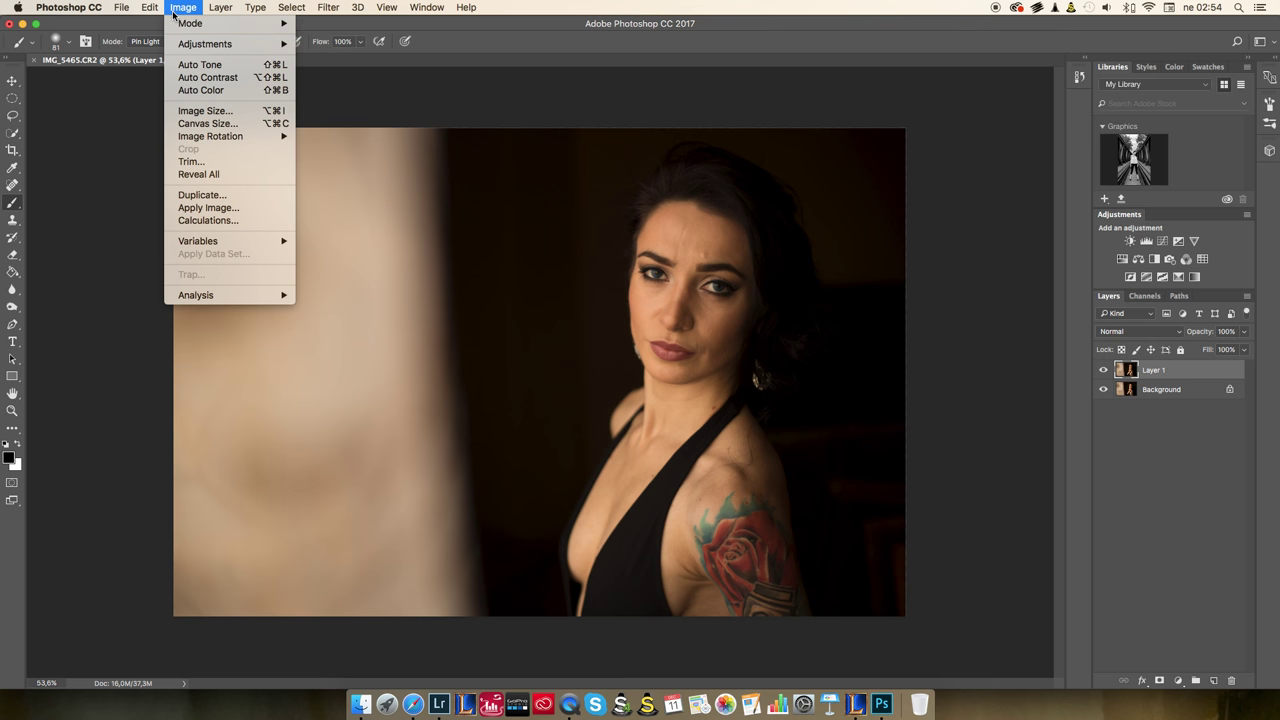
pyautogui.click(617, 116)
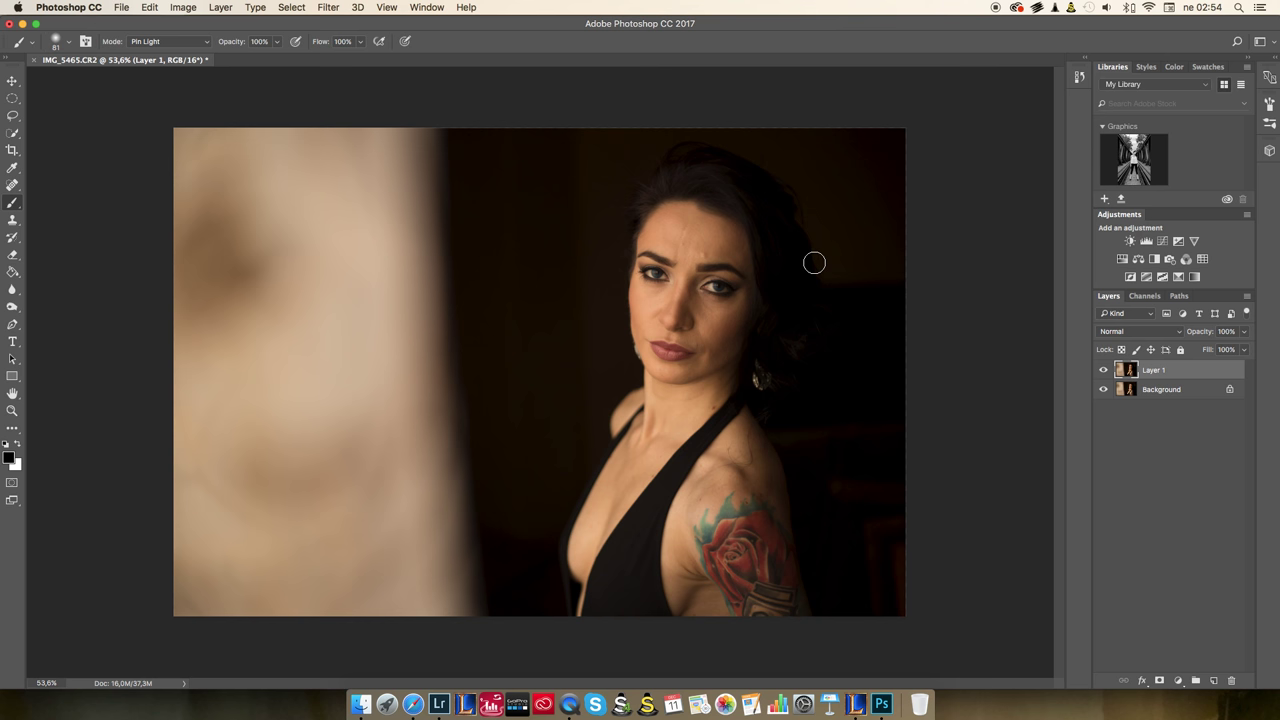
pyautogui.click(1104, 370)
pyautogui.click(1103, 371)
# Step: Enlarge the brush to 105 px and paint a white squiggle down the dark area beside the woman on Layer 1
pyautogui.rightClick(532, 380)
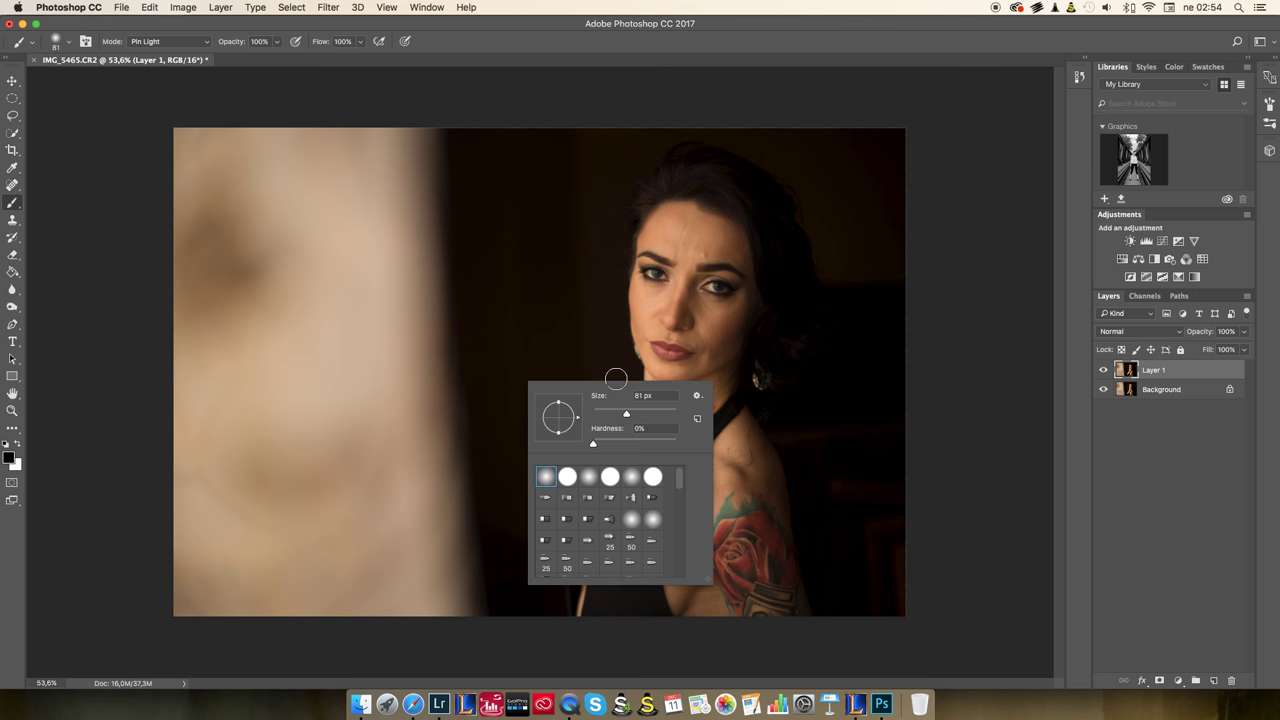
pyautogui.moveTo(630, 414); pyautogui.dragTo(636, 413)
pyautogui.press('BackSpace')
pyautogui.click(548, 285)
pyautogui.press('Return')
pyautogui.press('Return')
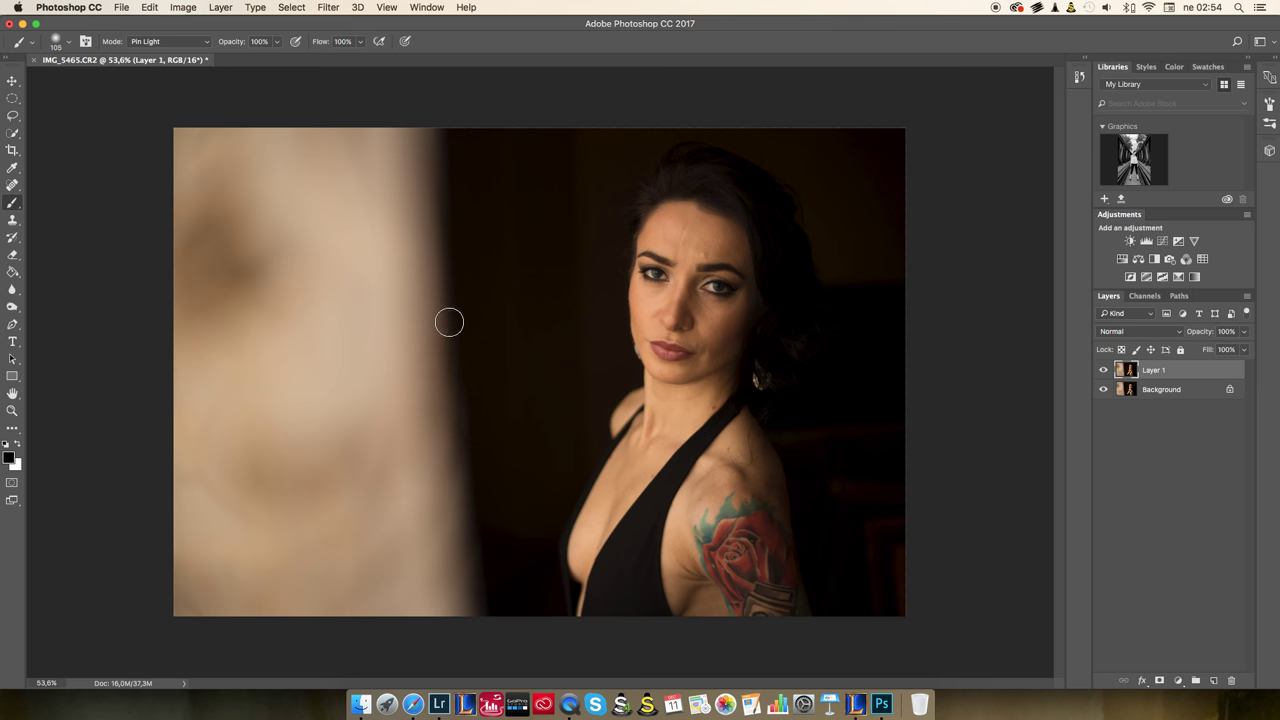
pyautogui.press('x')
pyautogui.moveTo(545, 168)
pyautogui.mouseDown()
pyautogui.moveTo(453, 461)
pyautogui.moveTo(535, 558)
pyautogui.mouseUp()
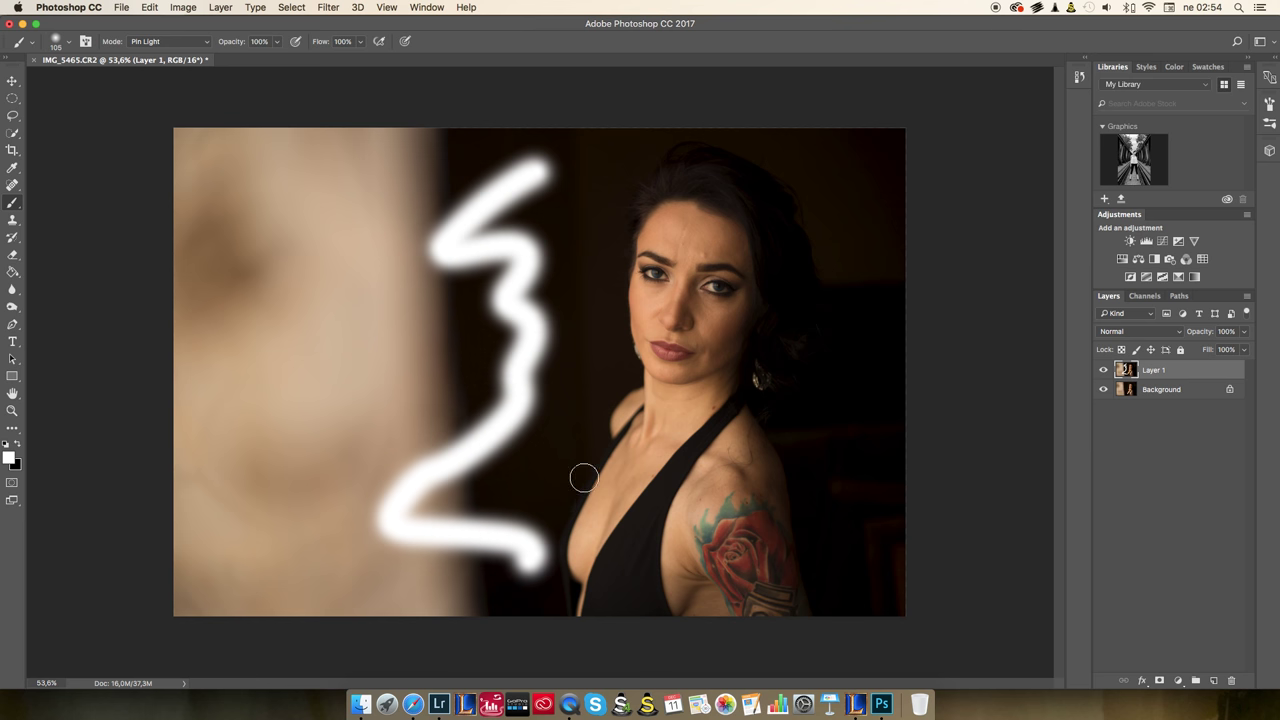
# Step: Save the painted image and switch to Lightroom
pyautogui.click(120, 8)
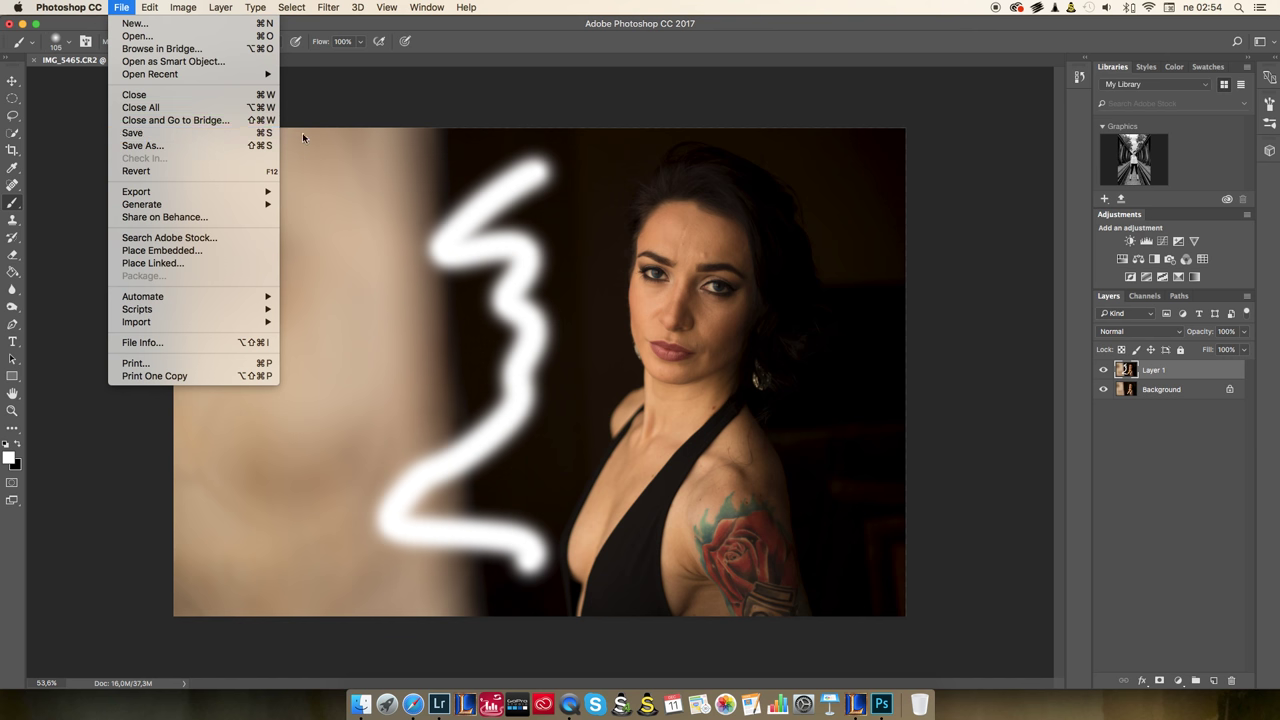
pyautogui.click(185, 136)
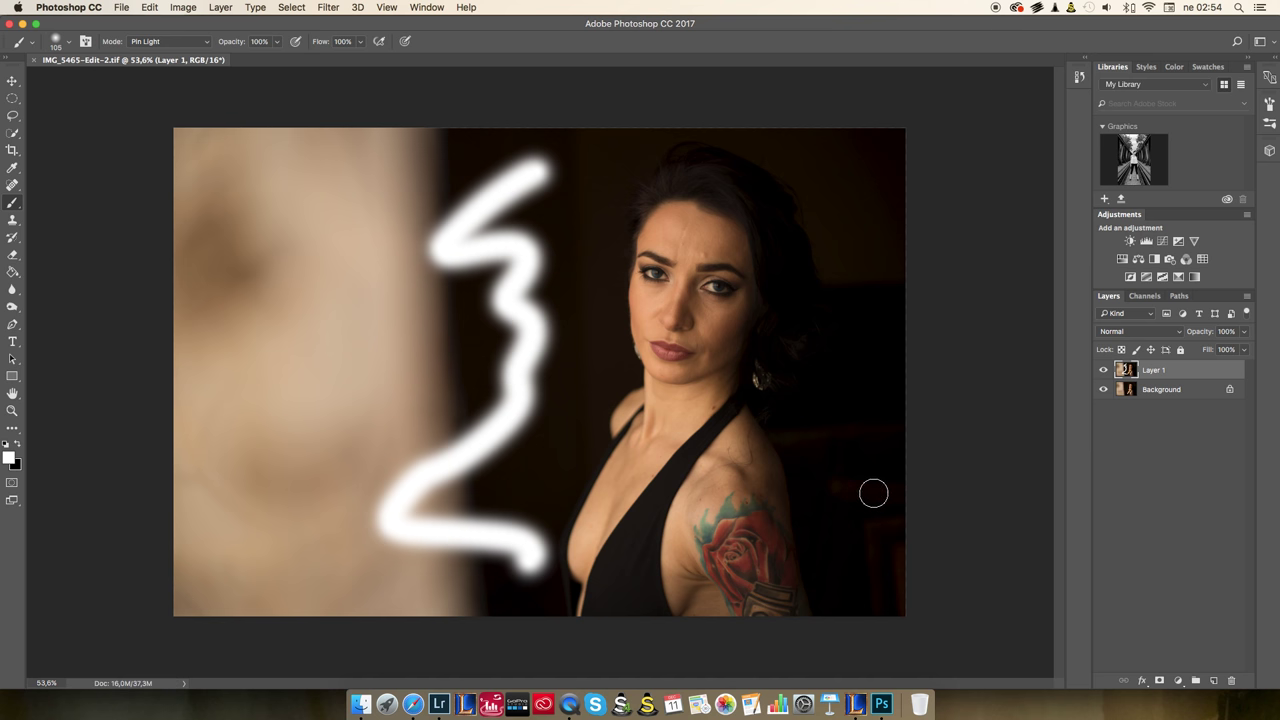
pyautogui.press('super+Tab')
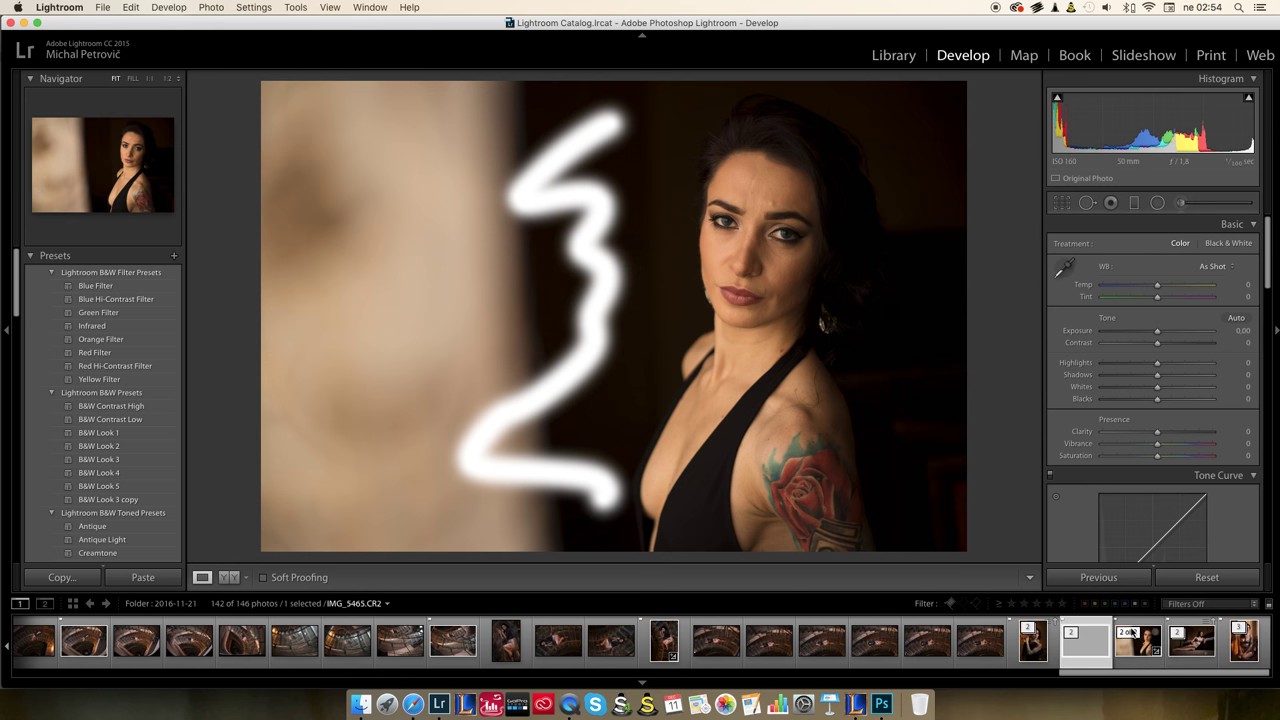
# Step: Compare the original IMG_5465.CR2 with its painted TIFF edit in the filmstrip, finishing on the TIFF
pyautogui.click(1133, 644)
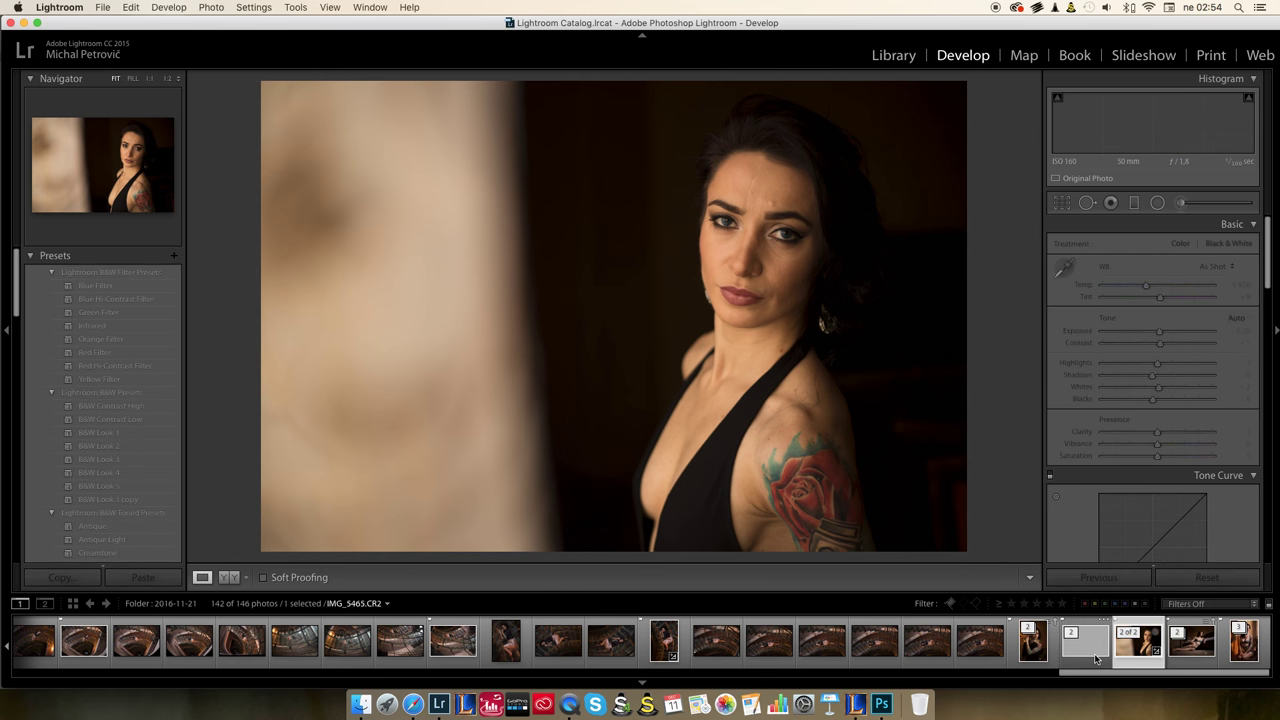
pyautogui.click(1091, 651)
pyautogui.click(1130, 652)
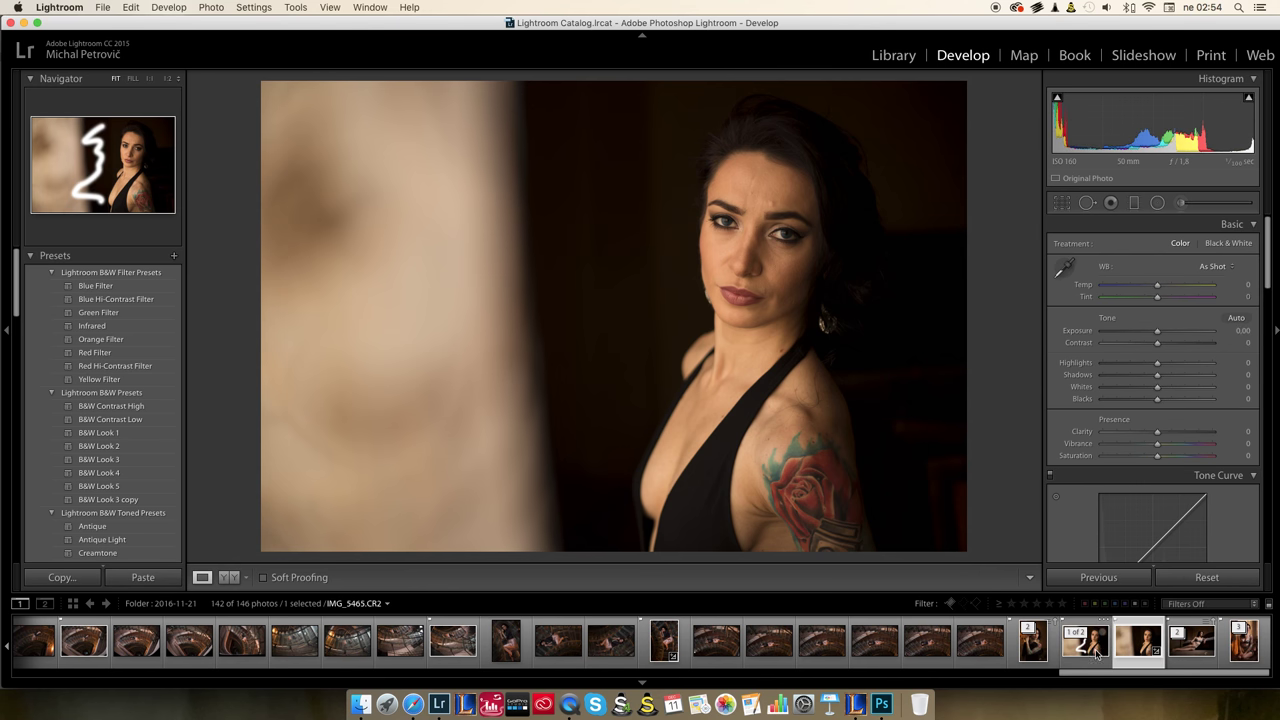
pyautogui.click(1092, 652)
pyautogui.click(1134, 650)
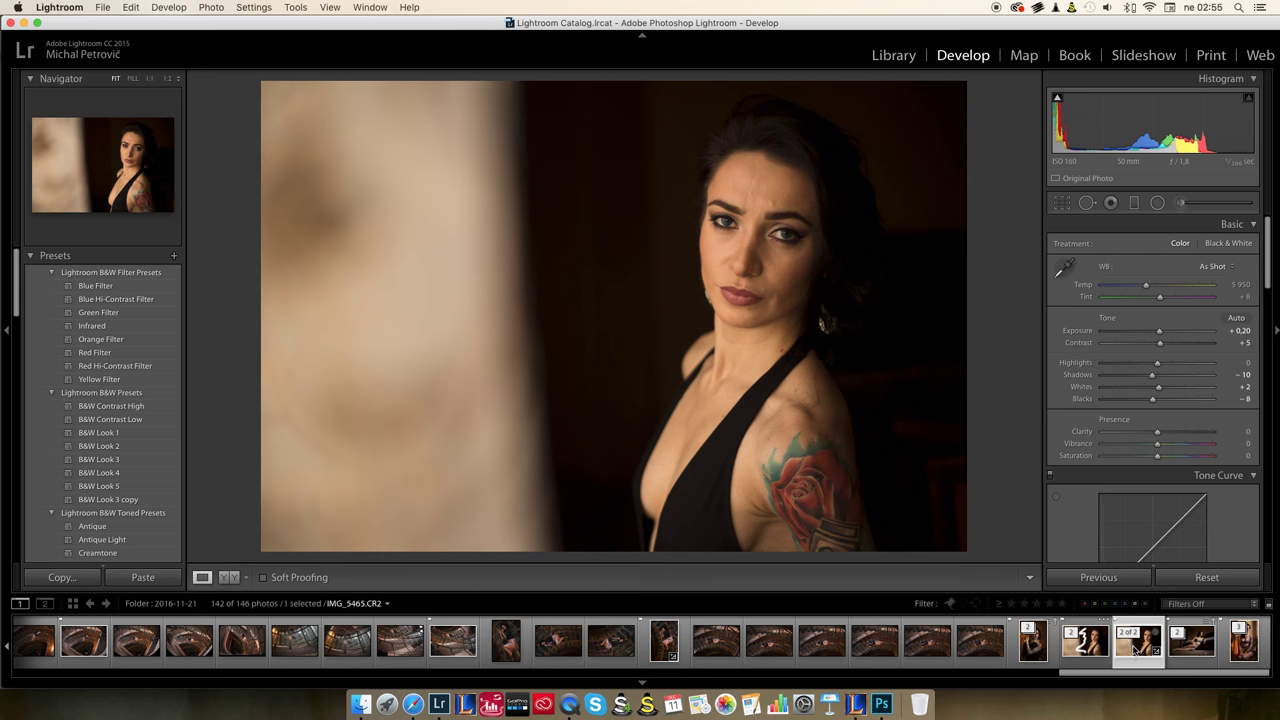
pyautogui.click(1087, 645)
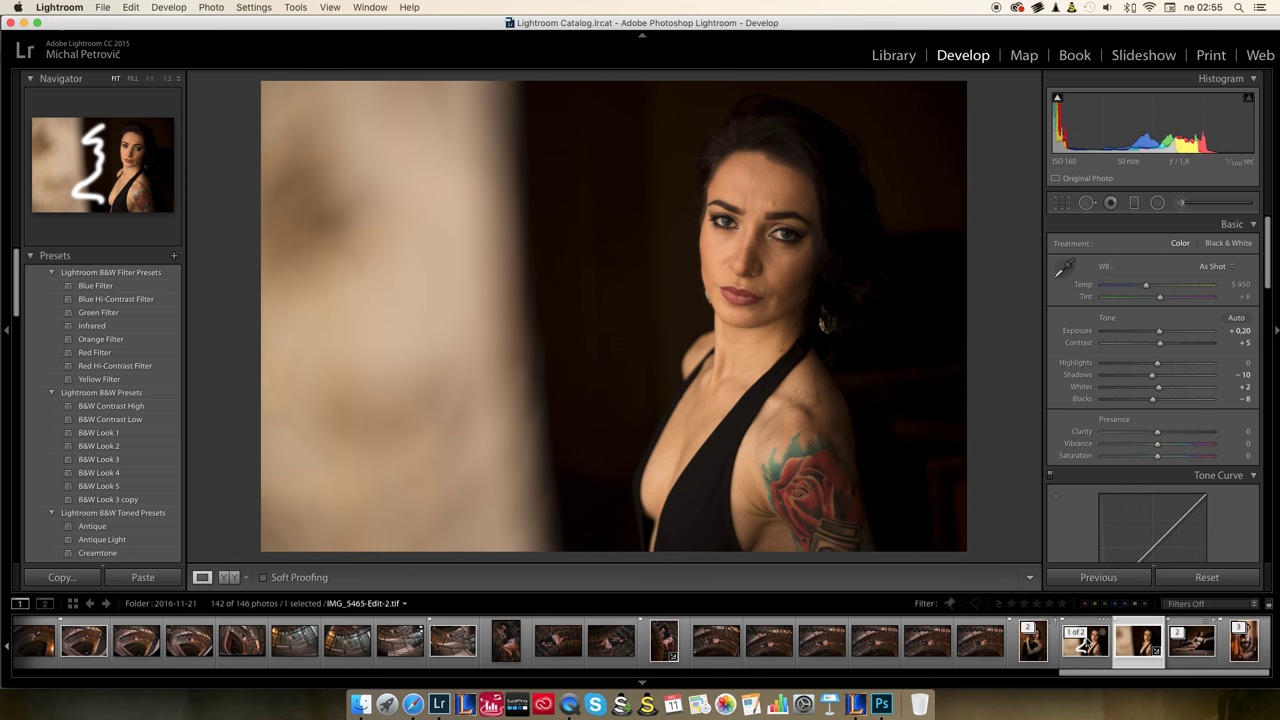
pyautogui.click(1094, 658)
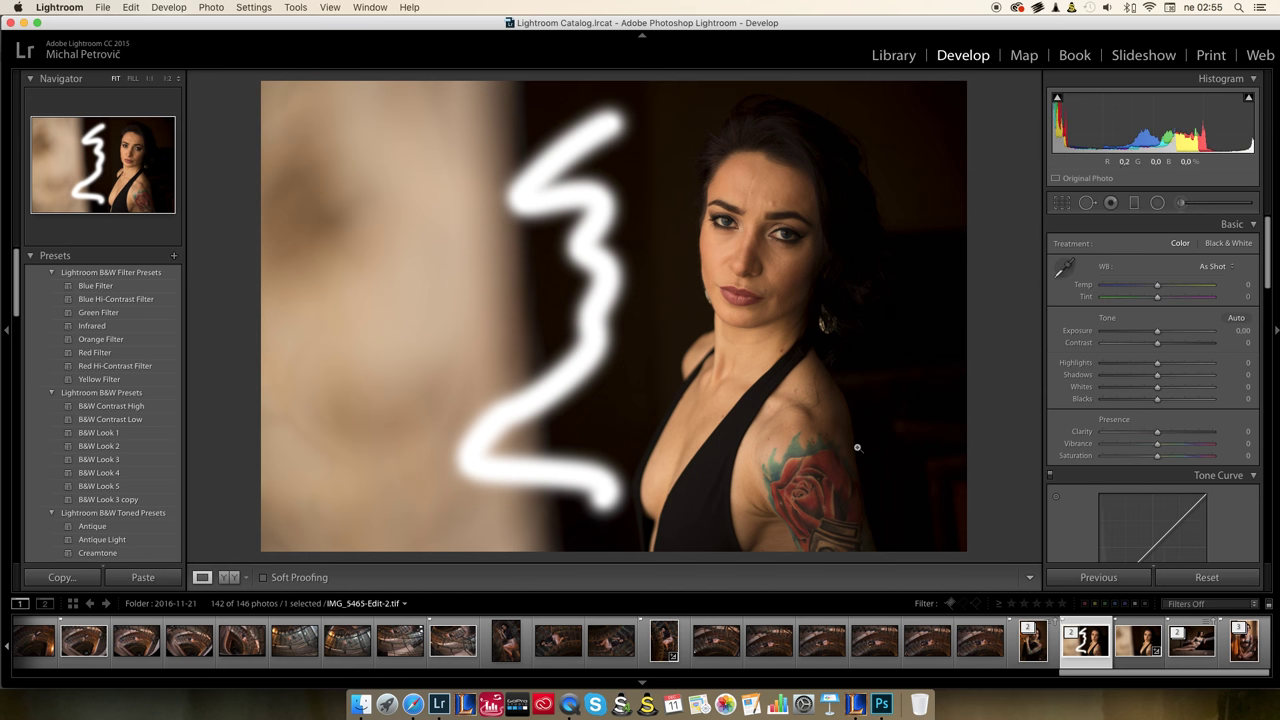
# Step: Close the saved image in Photoshop and return to Lightroom
pyautogui.click(881, 703)
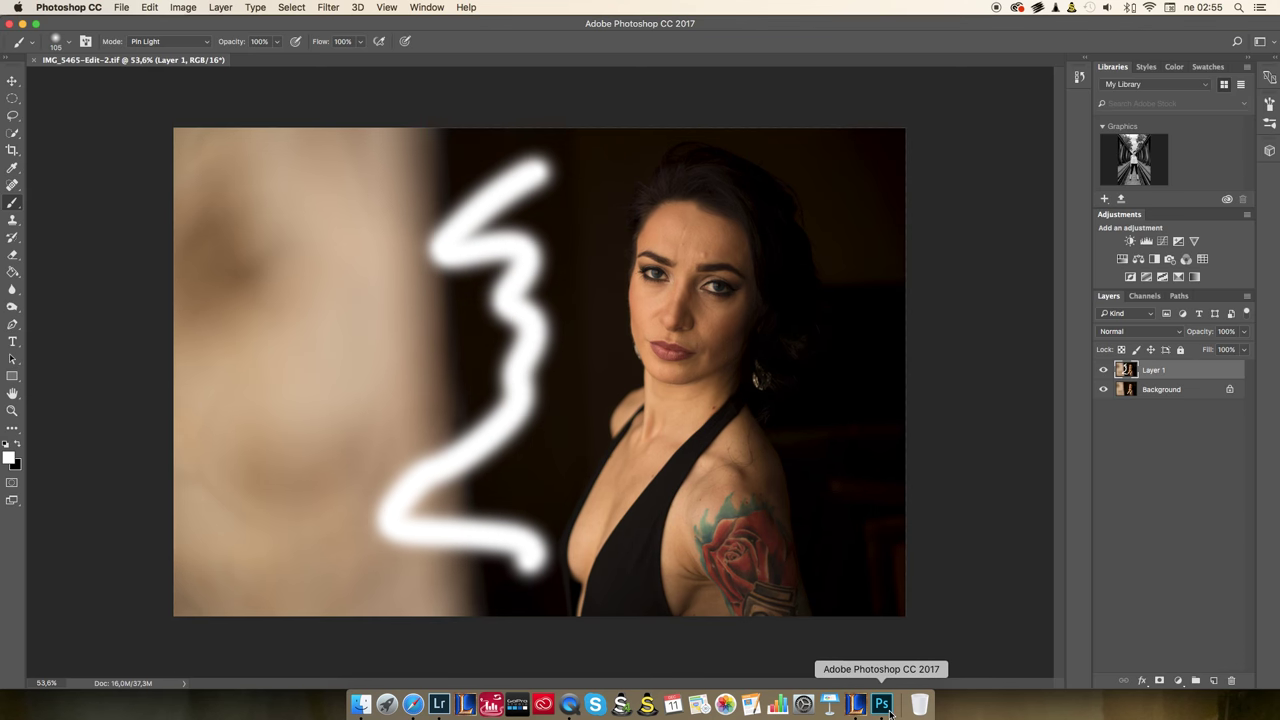
pyautogui.click(36, 60)
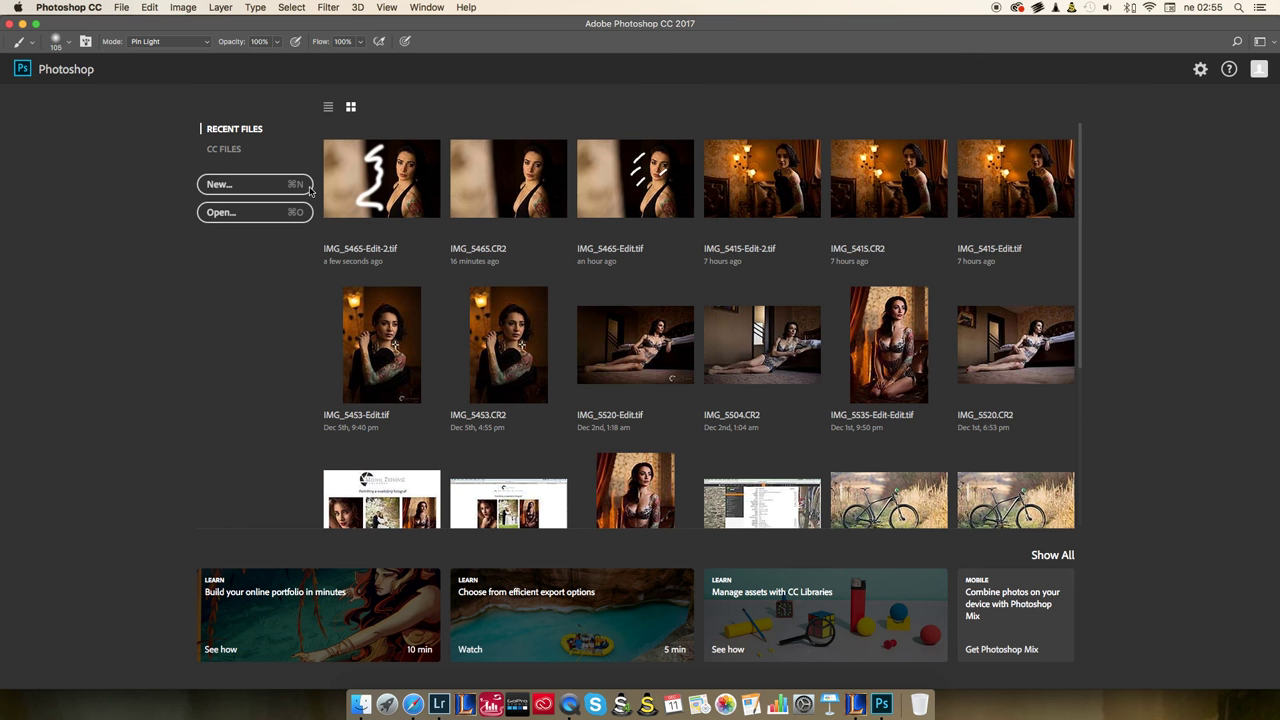
pyautogui.press('super+Tab')
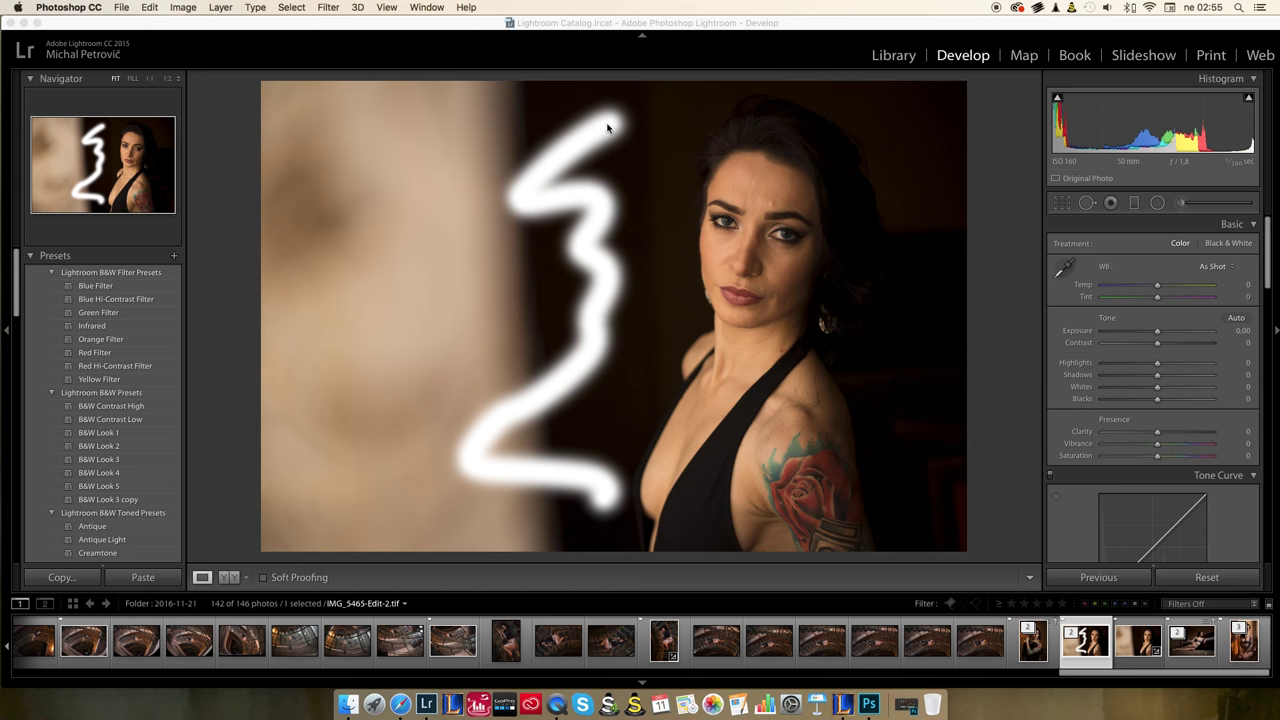
# Step: Set the TIFF's Exposure to +0.45, Contrast +20, Highlights +20, Shadows +15, Whites +11 and Blacks −15
pyautogui.moveTo(1158, 363); pyautogui.dragTo(1166, 388)
pyautogui.moveTo(1157, 399); pyautogui.dragTo(1149, 399)
pyautogui.moveTo(1159, 343); pyautogui.dragTo(1163, 332)
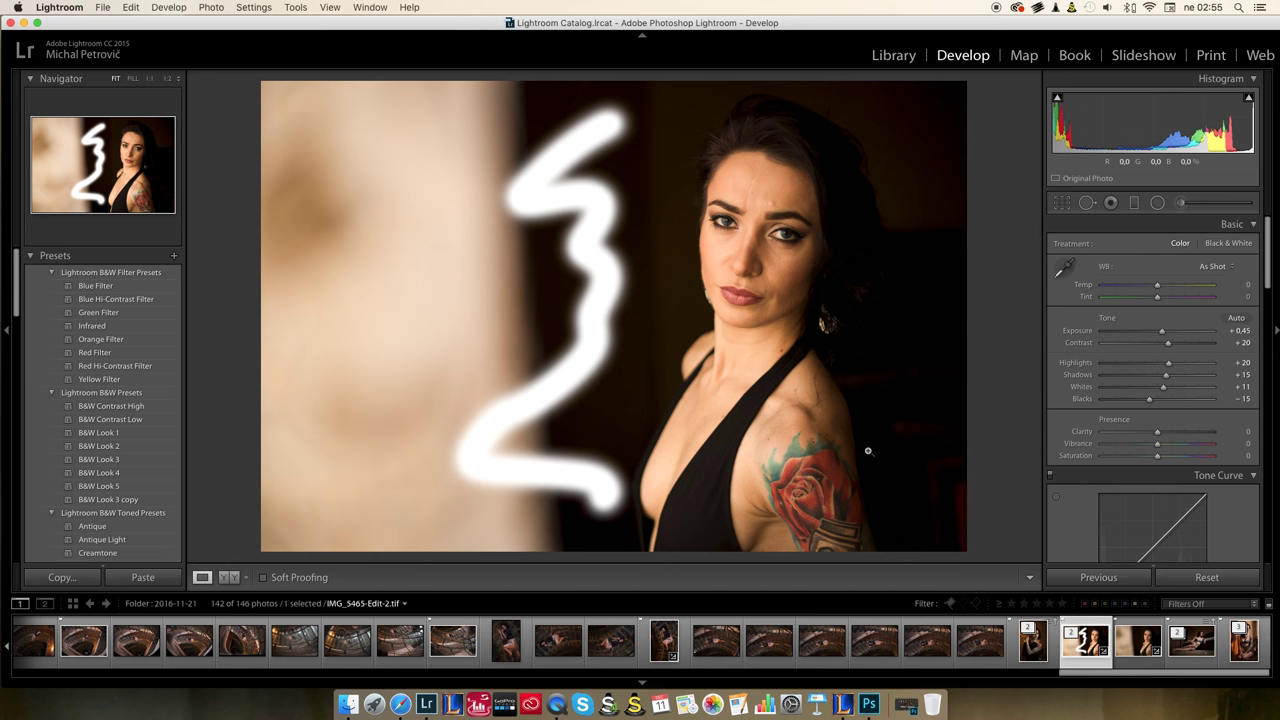
# Step: Open the adjusted TIFF in Photoshop as a copy with Lightroom adjustments
pyautogui.press('super+e')
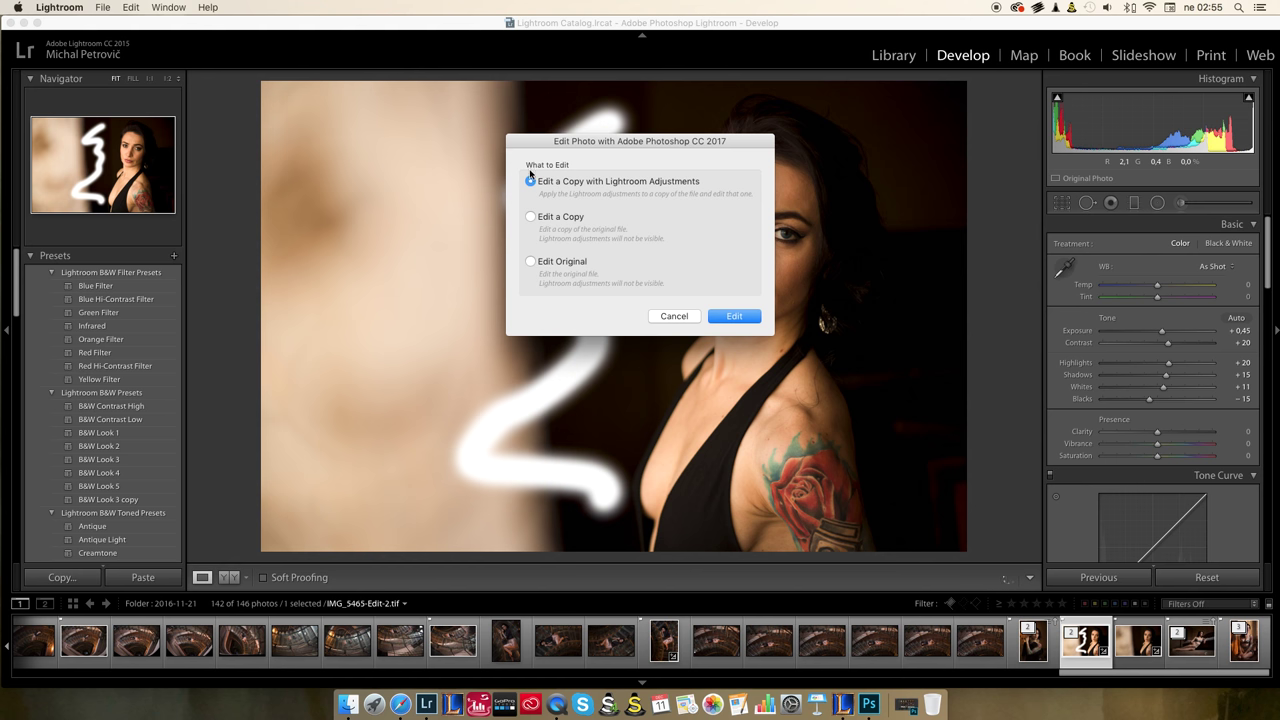
pyautogui.click(736, 316)
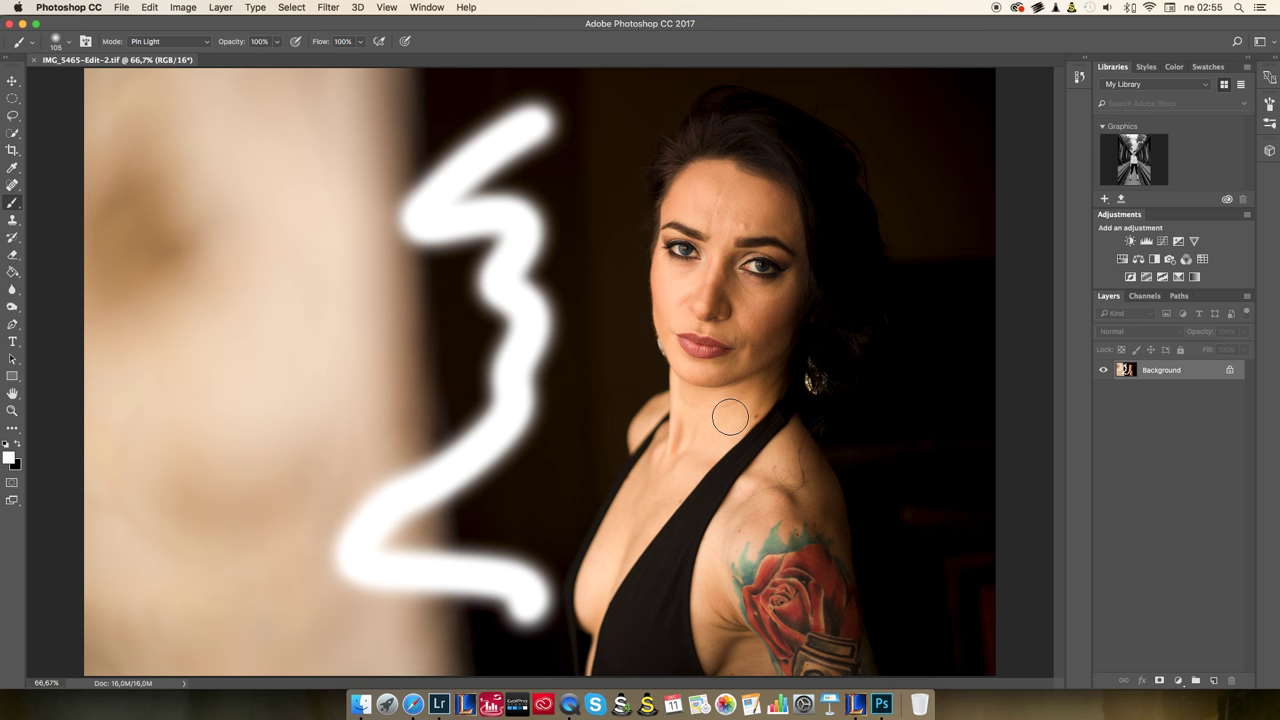
# Step: Paint freehand black brush strokes over the bright wall area beside the white squiggle
pyautogui.scroll(-4, 690, 297)
pyautogui.scroll(3, 696, 299)
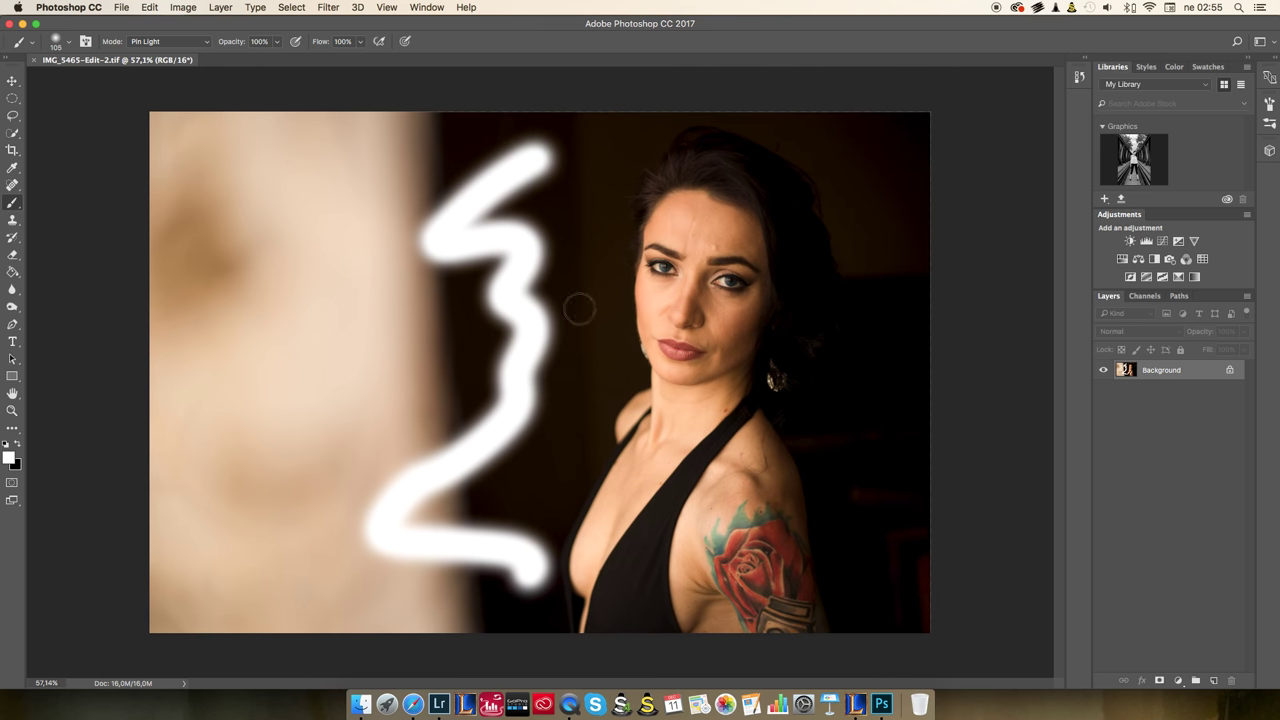
pyautogui.press('x')
pyautogui.moveTo(231, 180)
pyautogui.mouseDown()
pyautogui.moveTo(274, 243)
pyautogui.moveTo(377, 506)
pyautogui.moveTo(260, 262)
pyautogui.mouseUp()
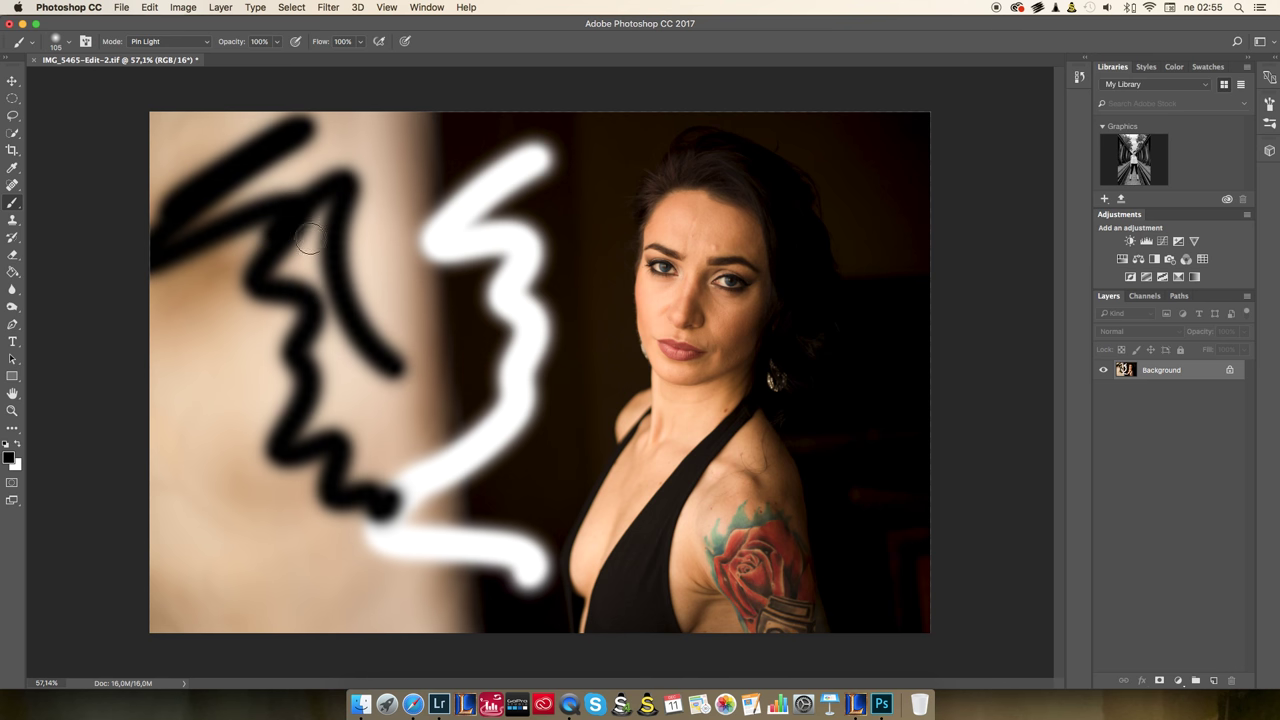
# Step: Save the painted copy in Photoshop and switch back to Lightroom
pyautogui.click(151, 13)
pyautogui.moveTo(121, 7)
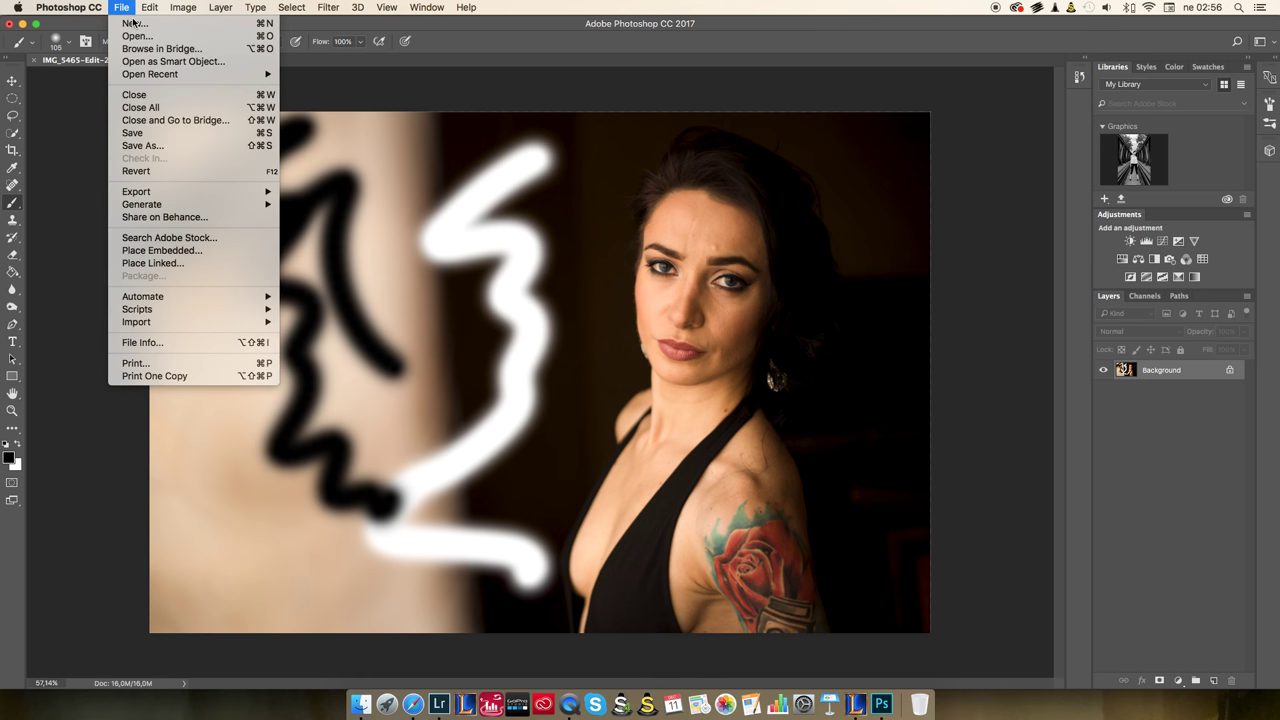
pyautogui.click(166, 132)
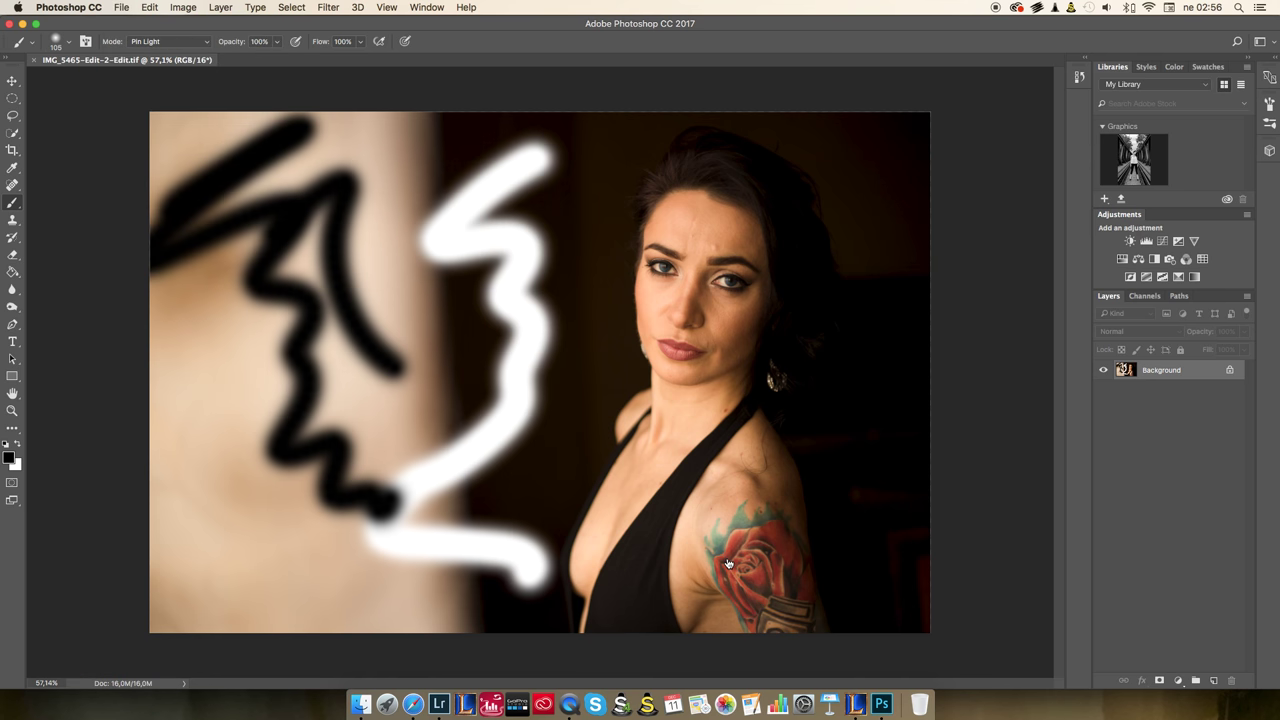
pyautogui.press('super+Tab')
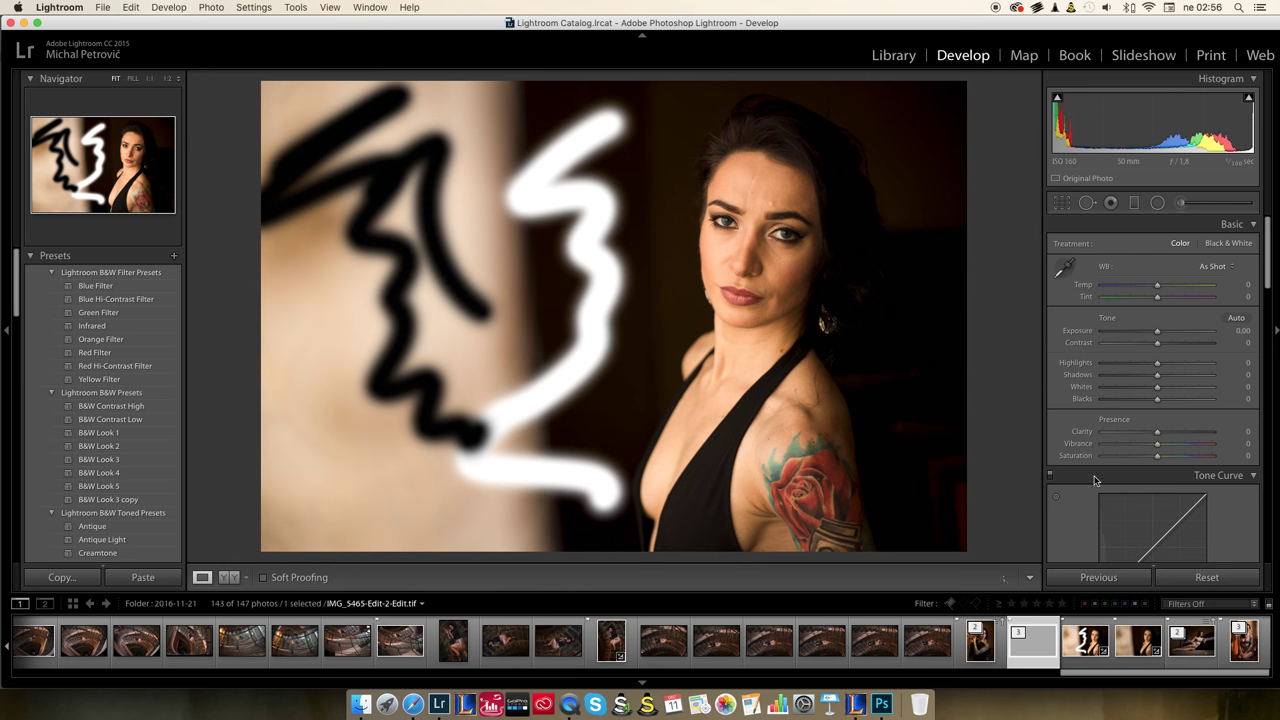
# Step: Compare the original IMG_5465.CR2 with its two TIFF edits in the filmstrip, finishing on IMG_5465-Edit-2-Edit.tif
pyautogui.click(1085, 641)
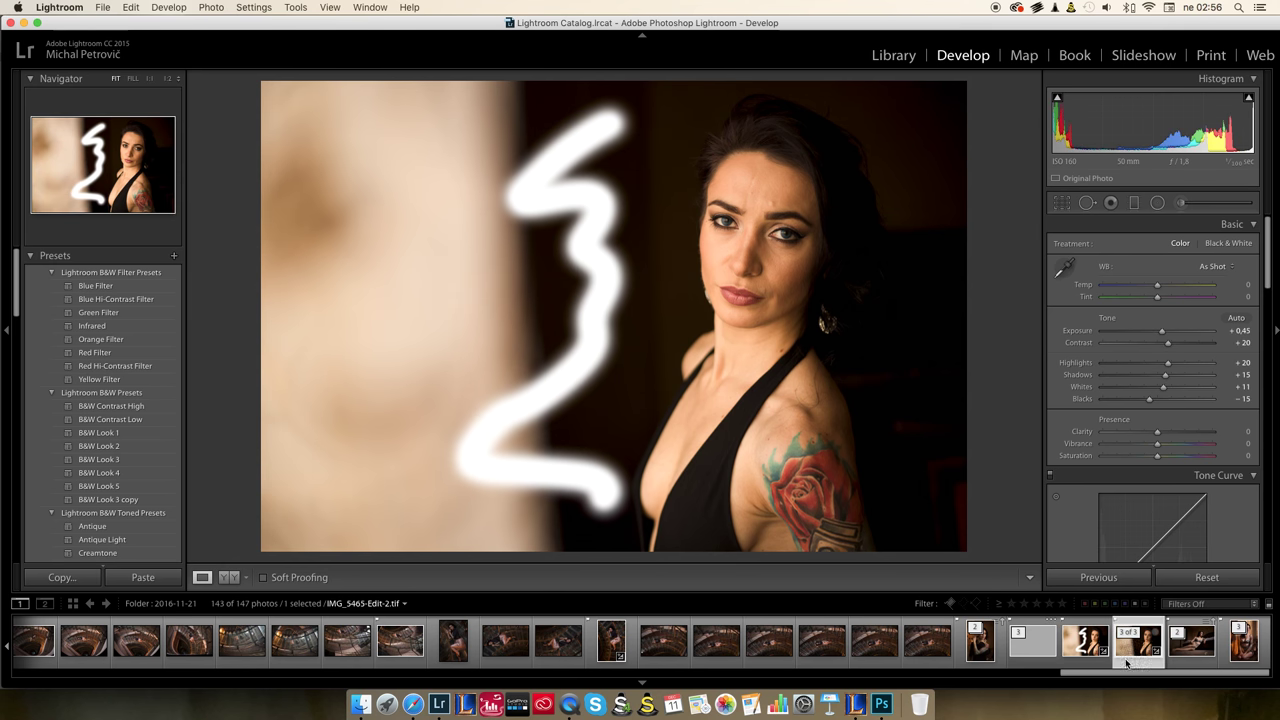
pyautogui.click(1043, 657)
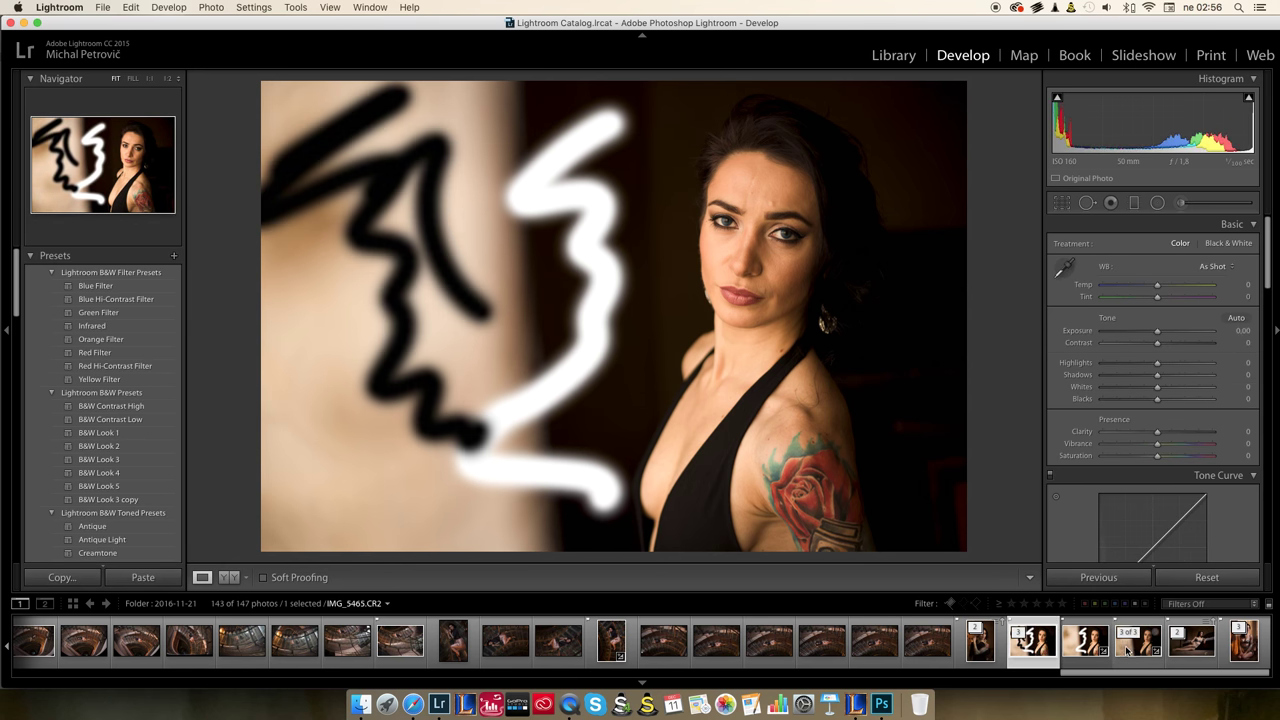
pyautogui.click(1136, 654)
pyautogui.click(1082, 652)
pyautogui.click(1035, 654)
pyautogui.click(1138, 645)
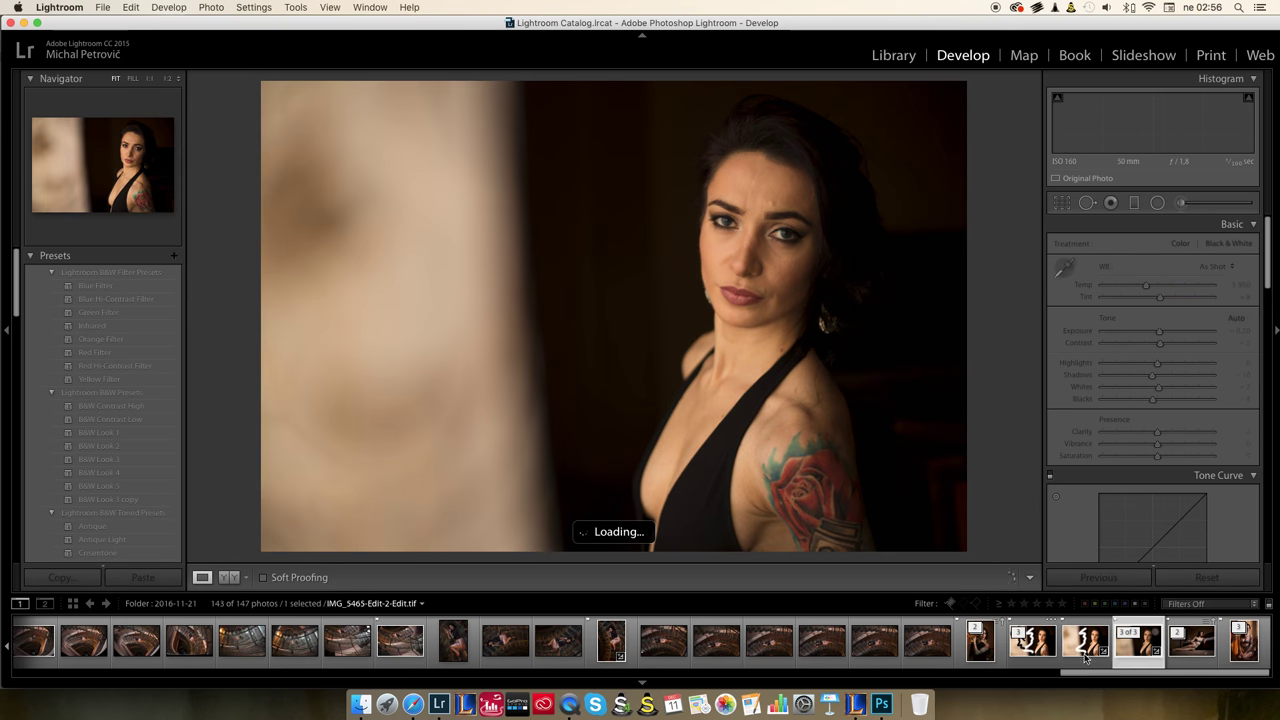
pyautogui.click(1085, 645)
pyautogui.click(1033, 645)
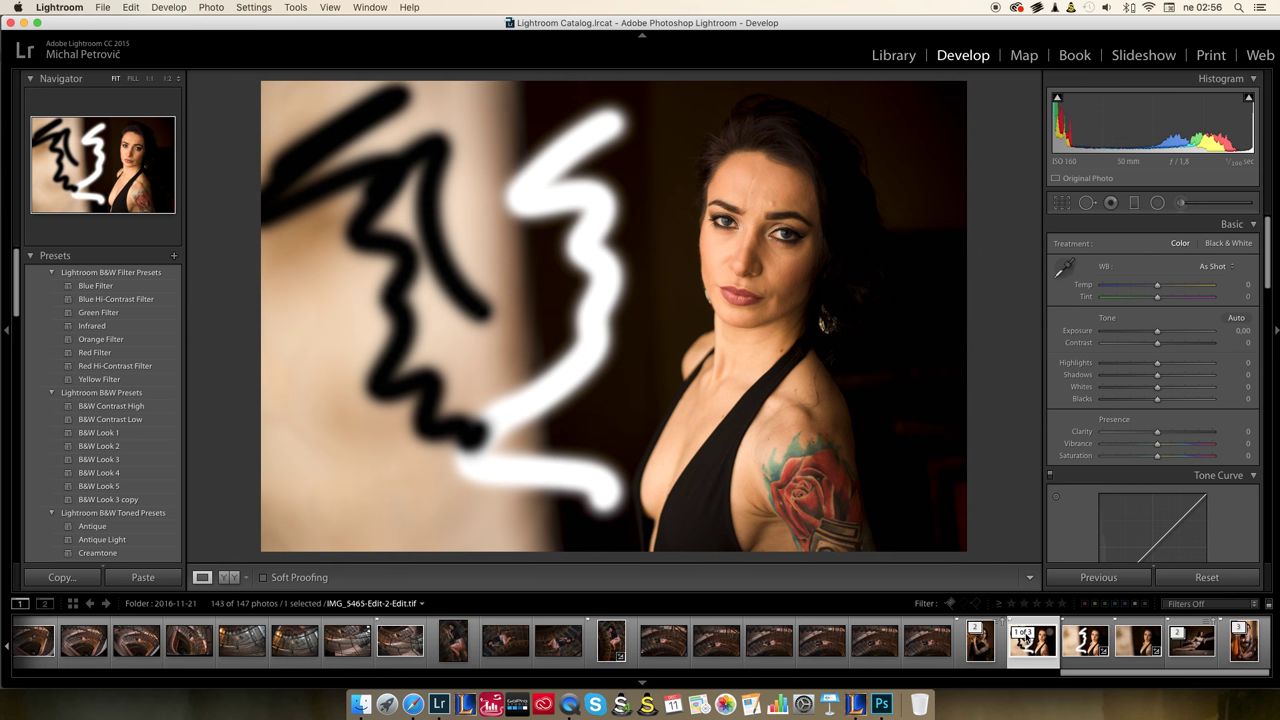
# Step: Collapse and expand the IMG_5465 stack, and review its three versions again, ending on the TIFF with black strokes
pyautogui.click(1023, 637)
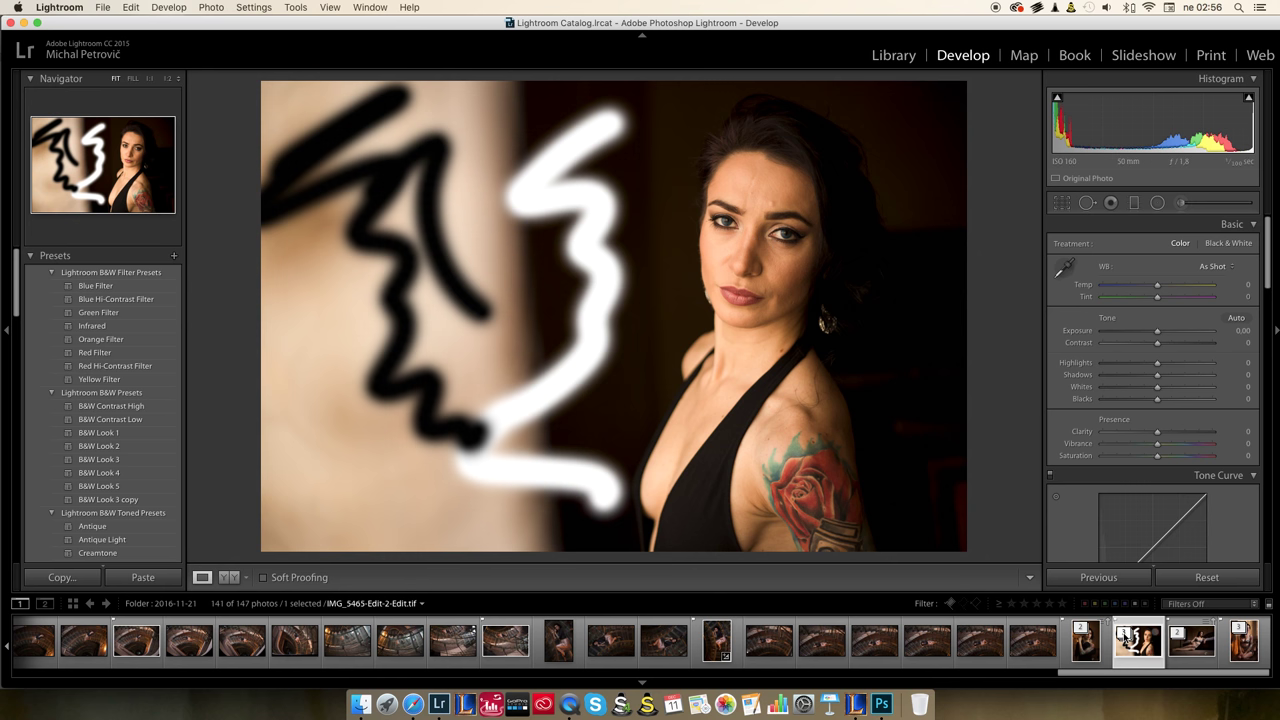
pyautogui.click(1122, 632)
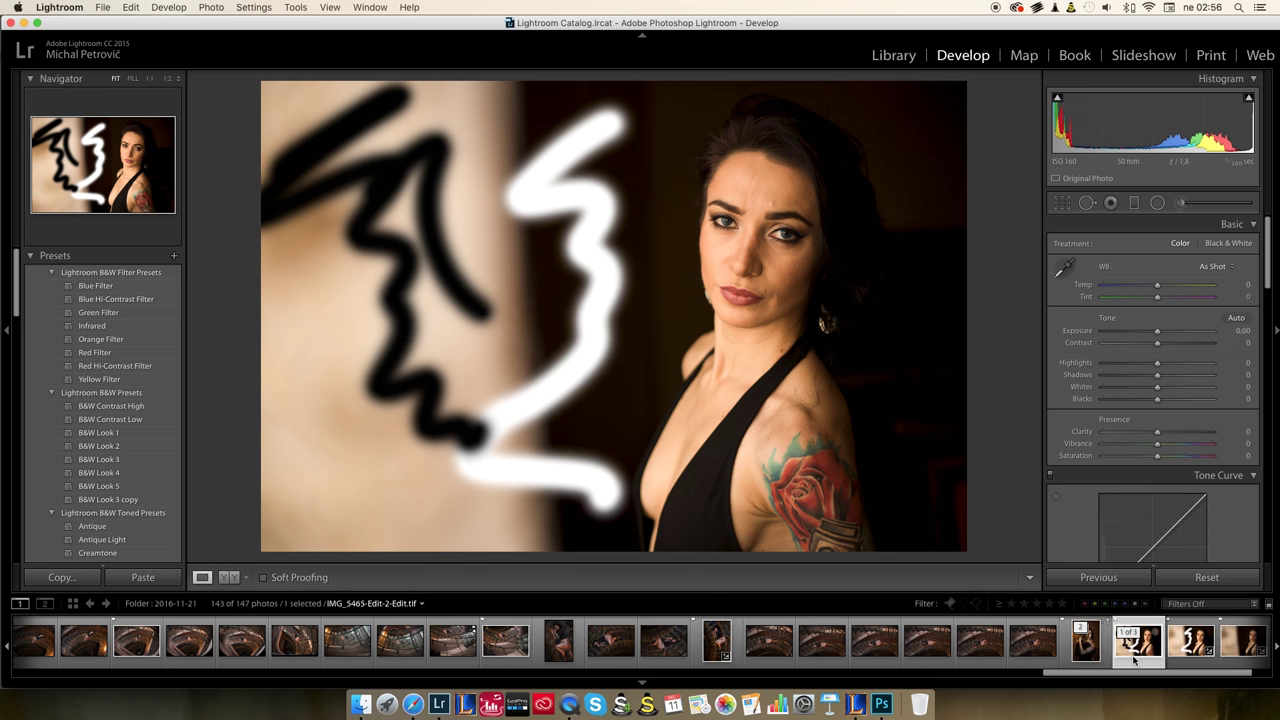
pyautogui.click(1185, 636)
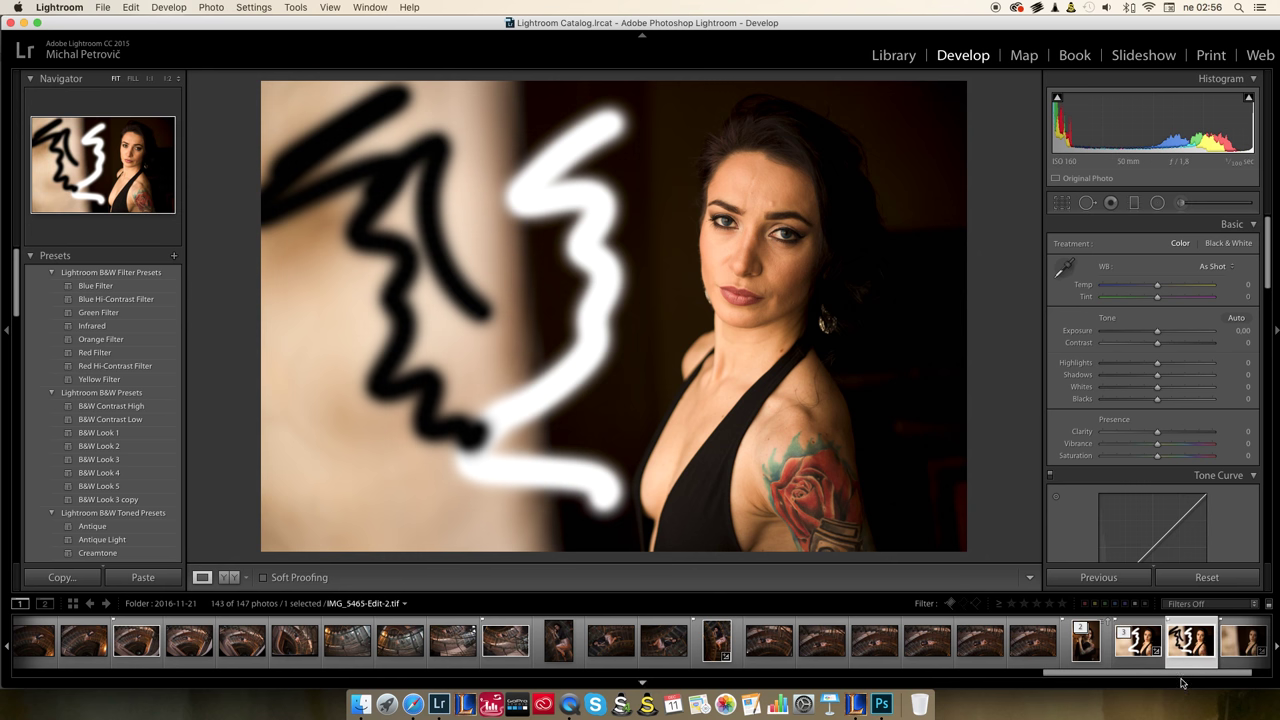
pyautogui.click(1126, 645)
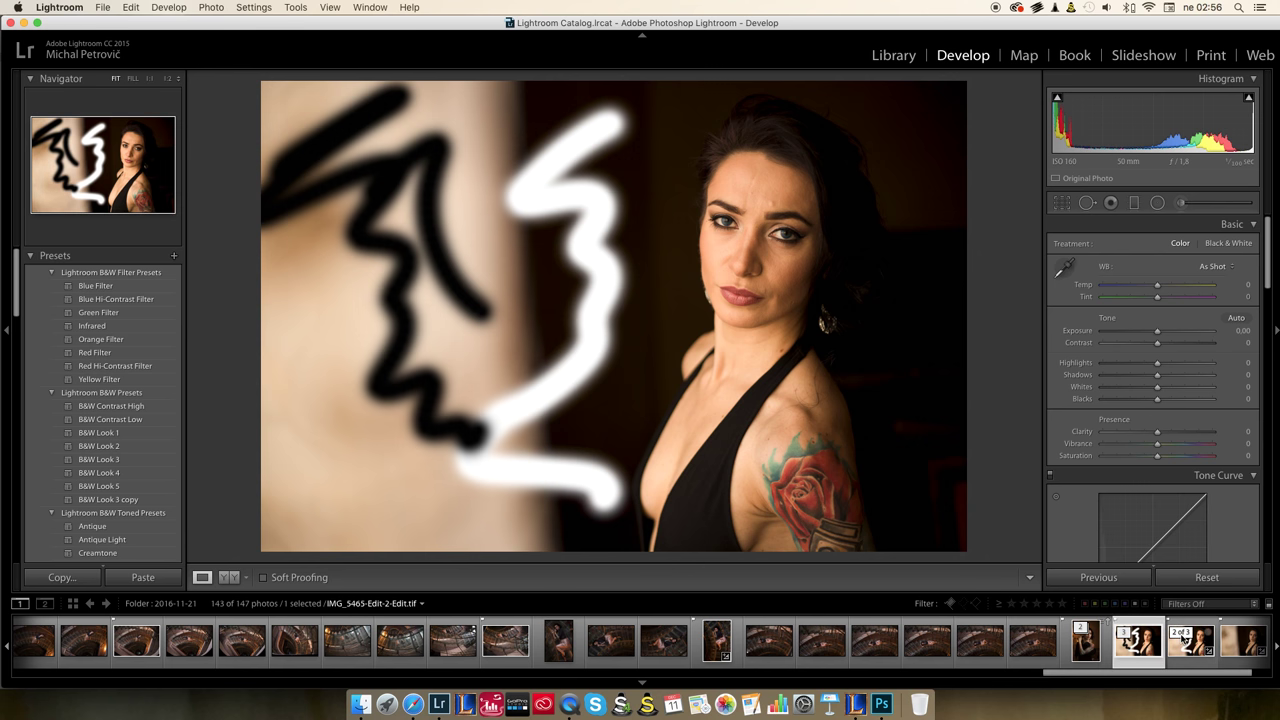
pyautogui.click(1218, 647)
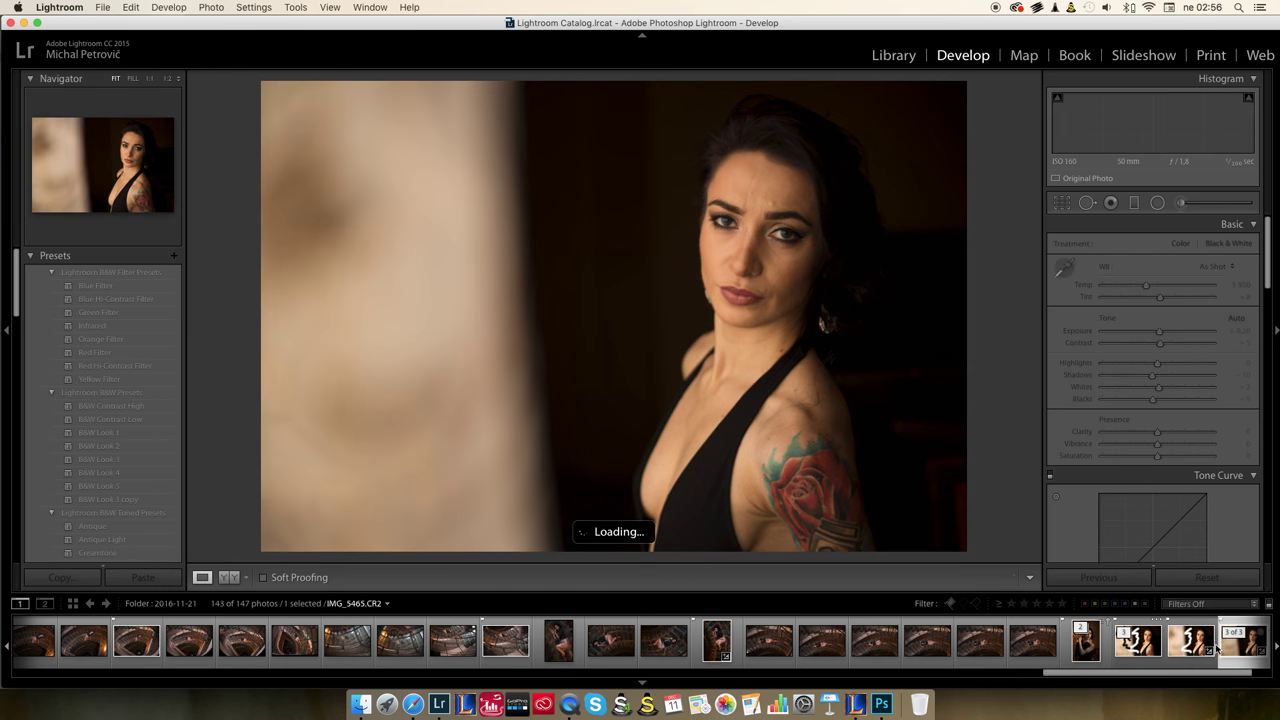
pyautogui.click(1190, 645)
pyautogui.click(1140, 646)
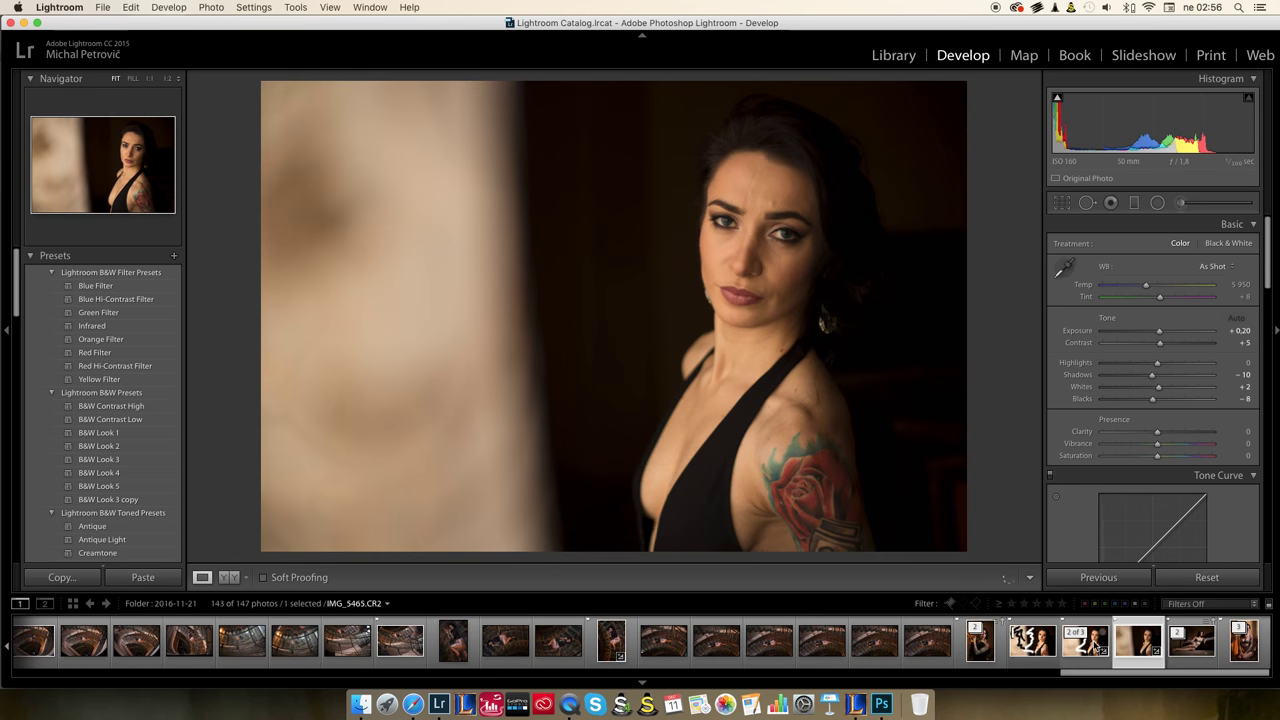
pyautogui.press('Left')
pyautogui.press('Left')
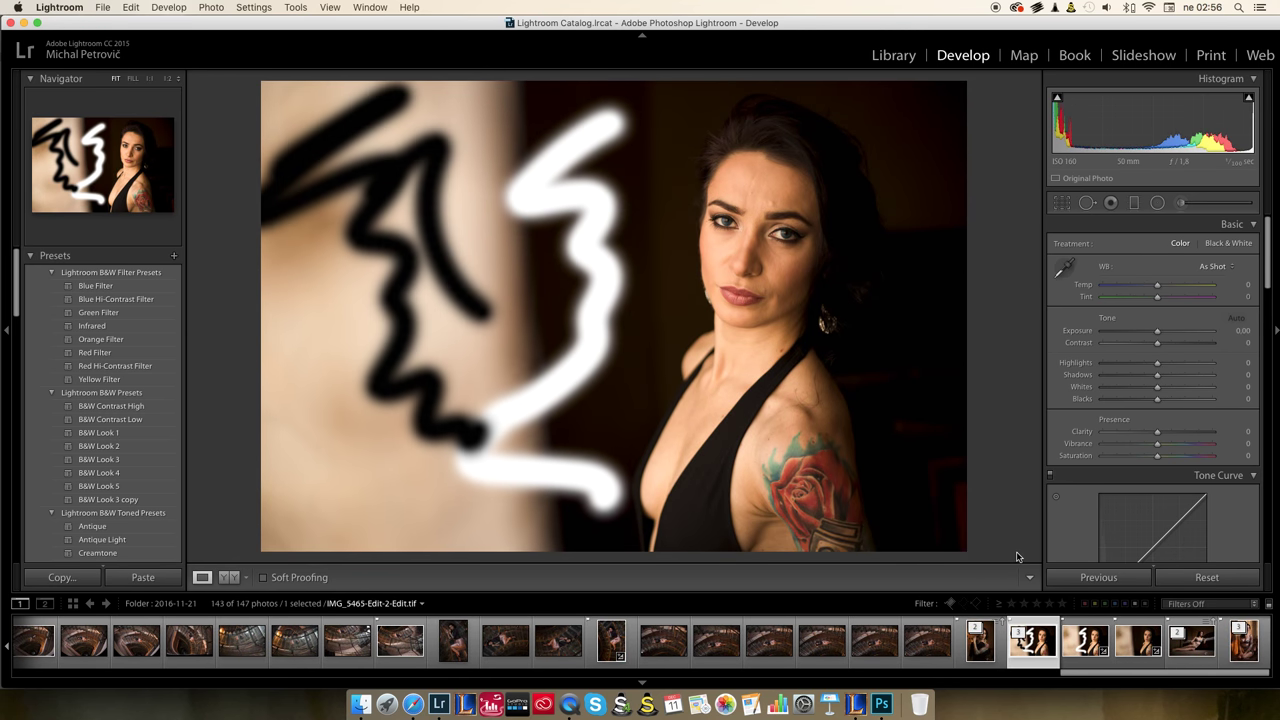
# Step: Remove IMG_5465-Edit-2-Edit.tif from the Lightroom catalog without deleting it from disk
pyautogui.rightClick(1040, 654)
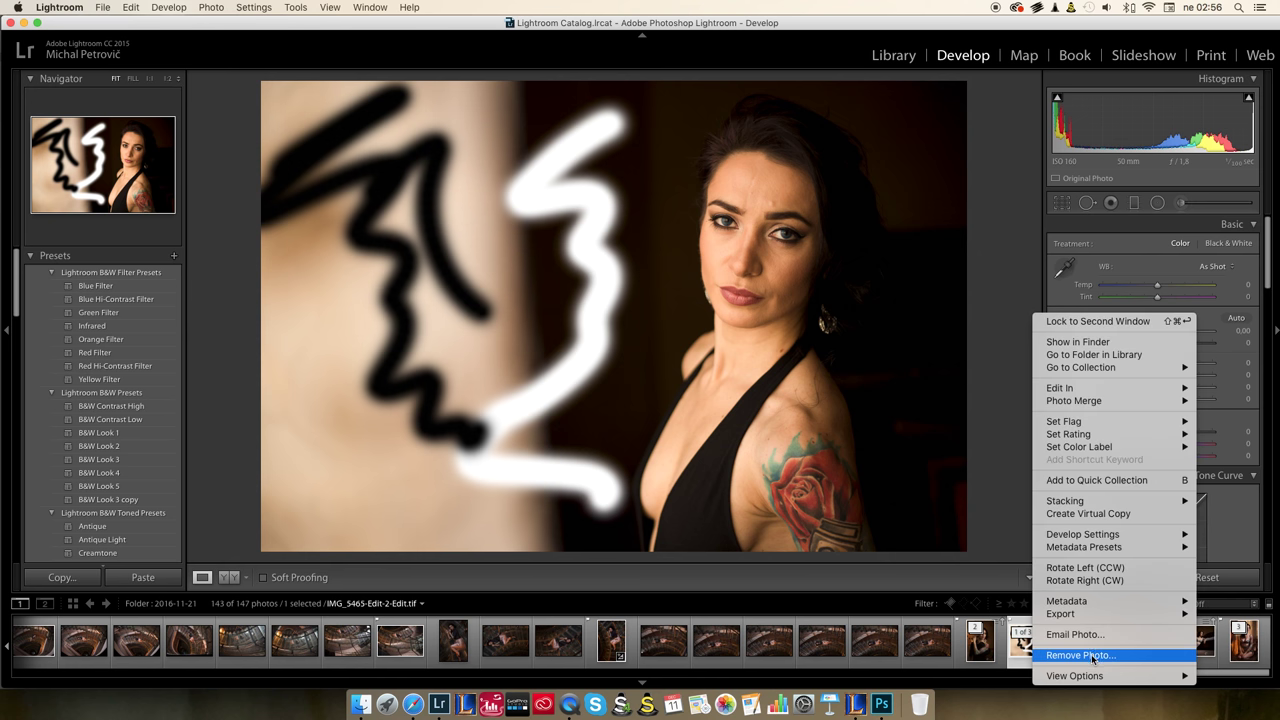
pyautogui.click(1082, 655)
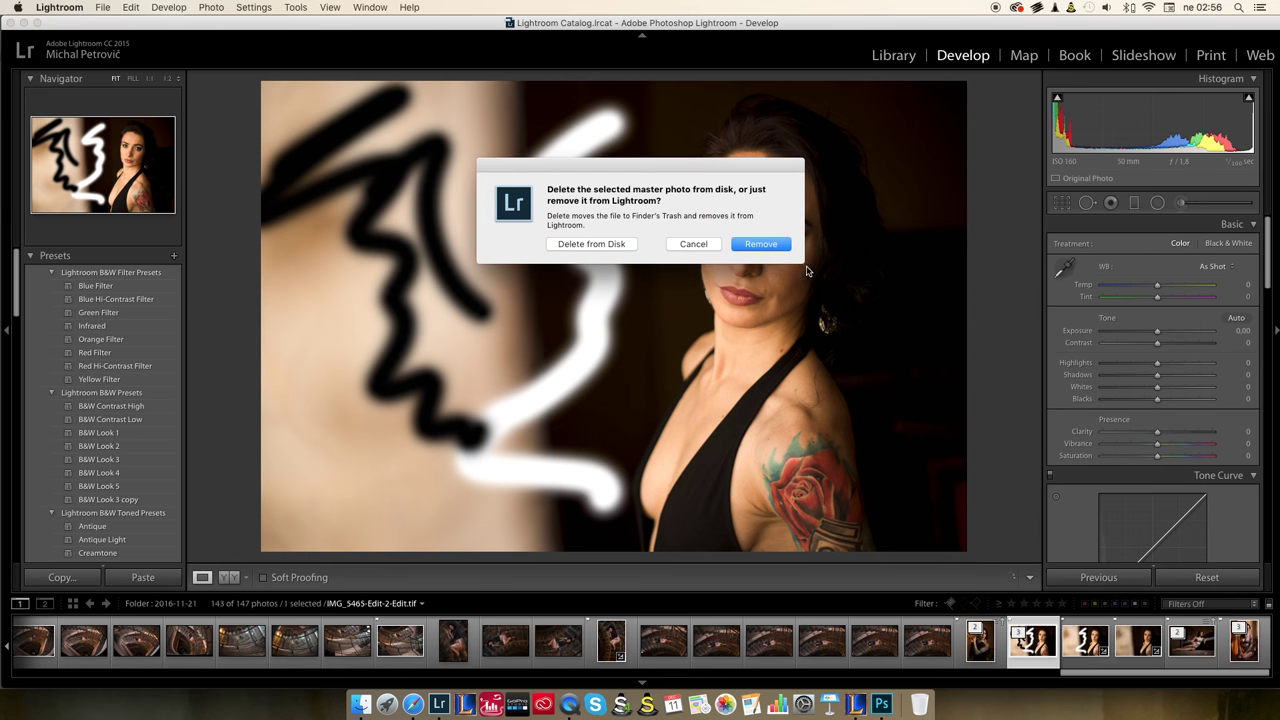
pyautogui.click(777, 245)
# Step: Remove IMG_5465-Edit-2.tif from the Lightroom catalog, keeping its file on disk
pyautogui.click(1080, 650)
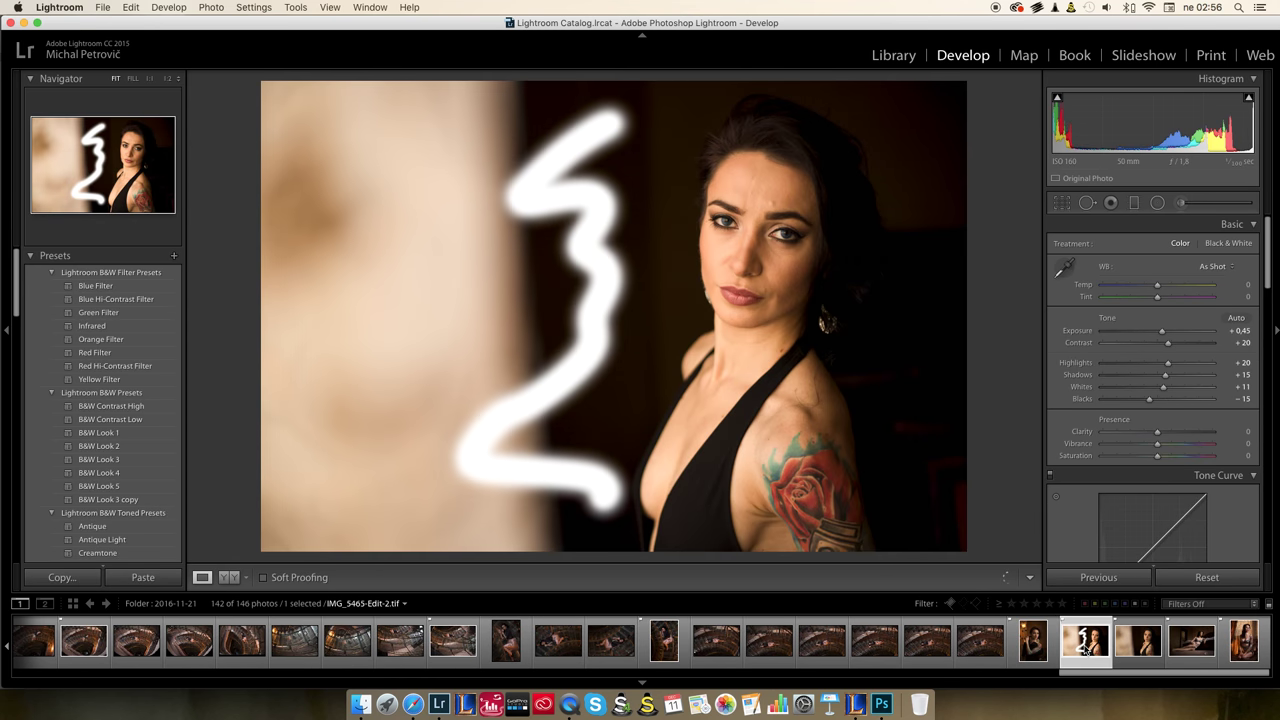
pyautogui.rightClick(1085, 645)
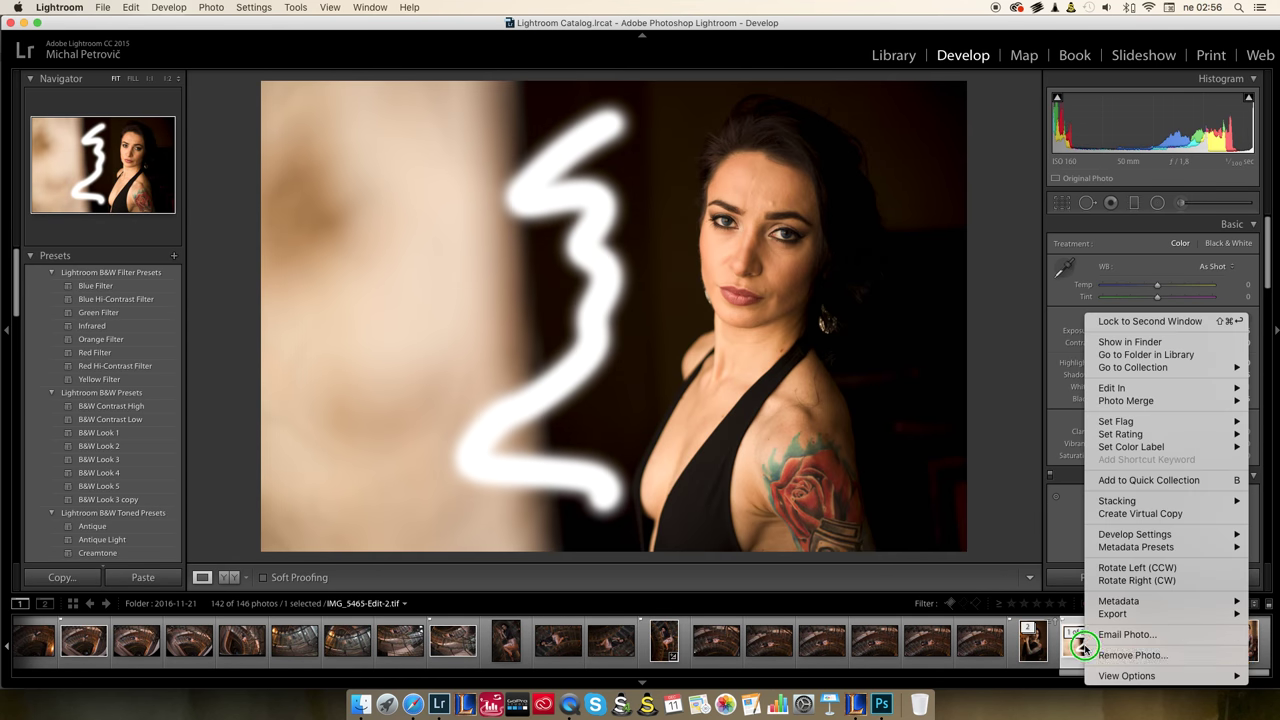
pyautogui.click(1148, 657)
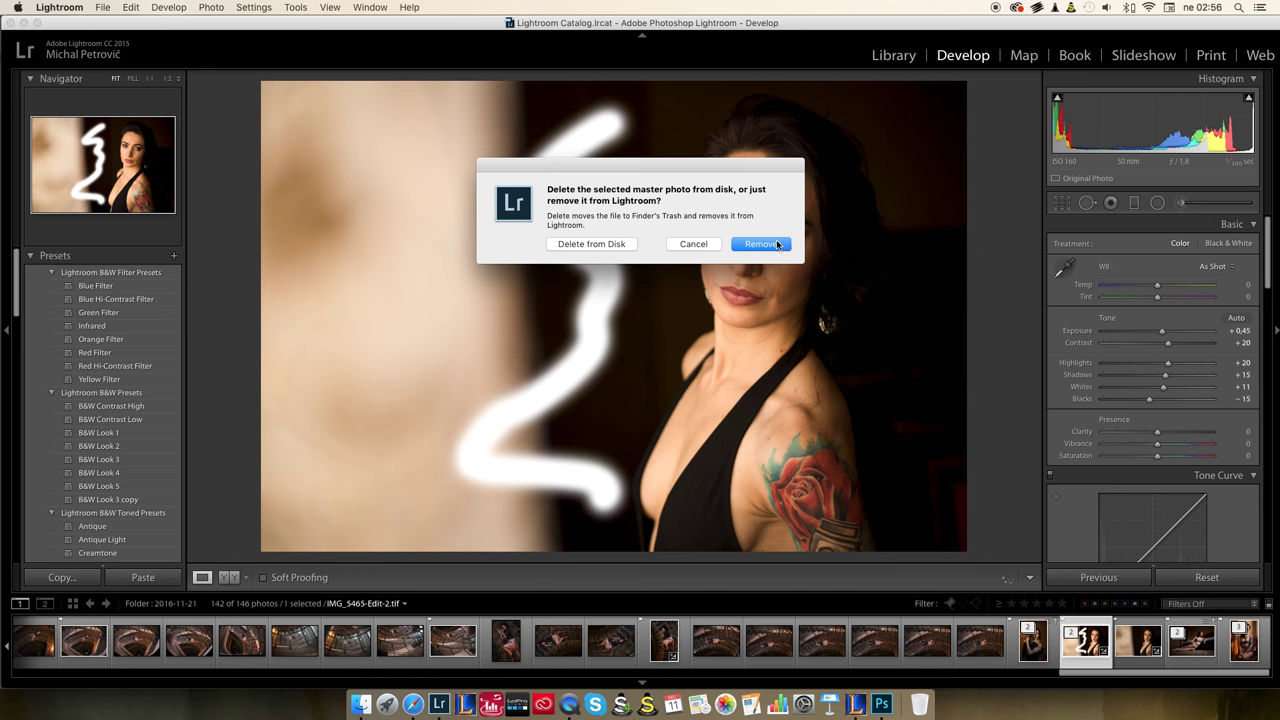
pyautogui.click(760, 244)
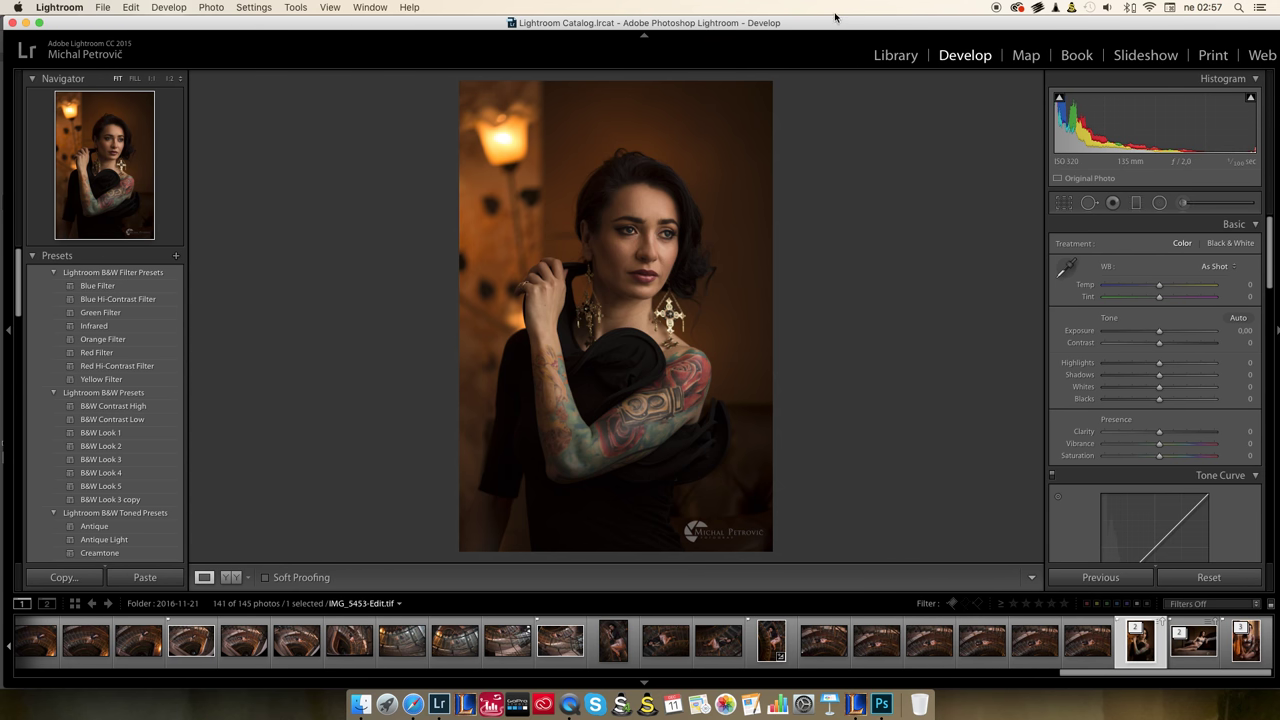
pyautogui.moveTo(855, 23); pyautogui.dragTo(850, 22)
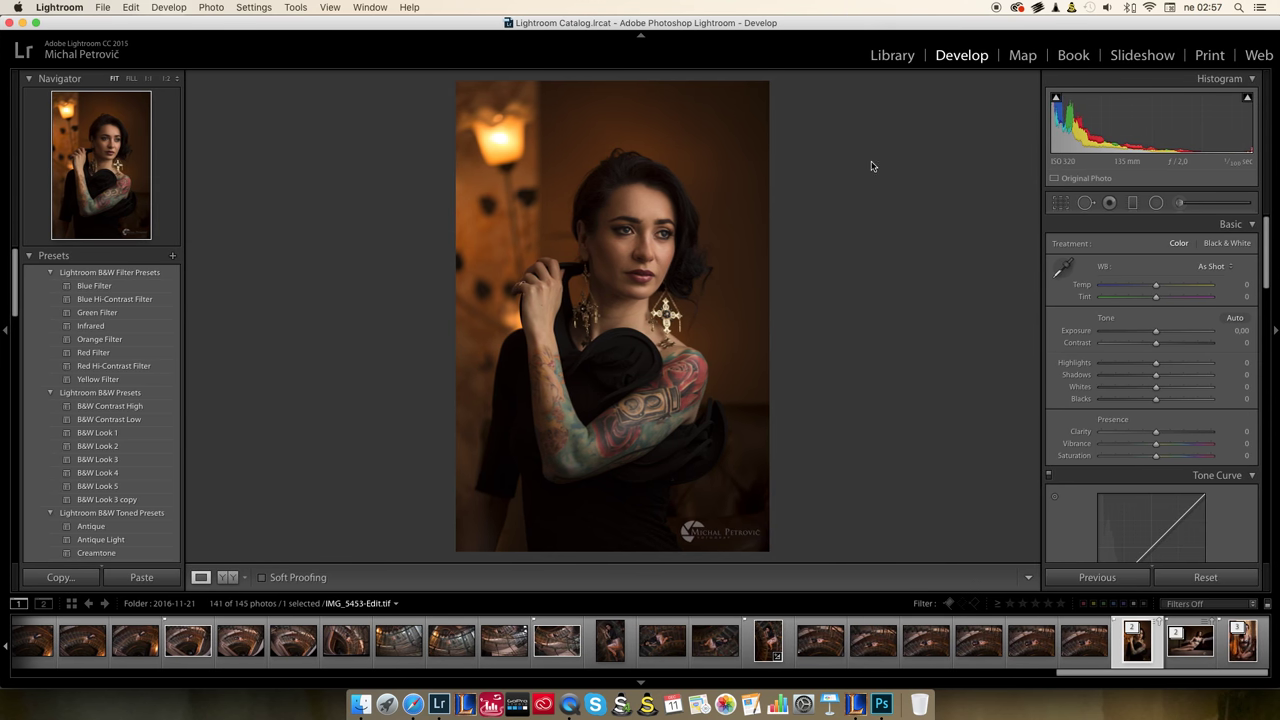